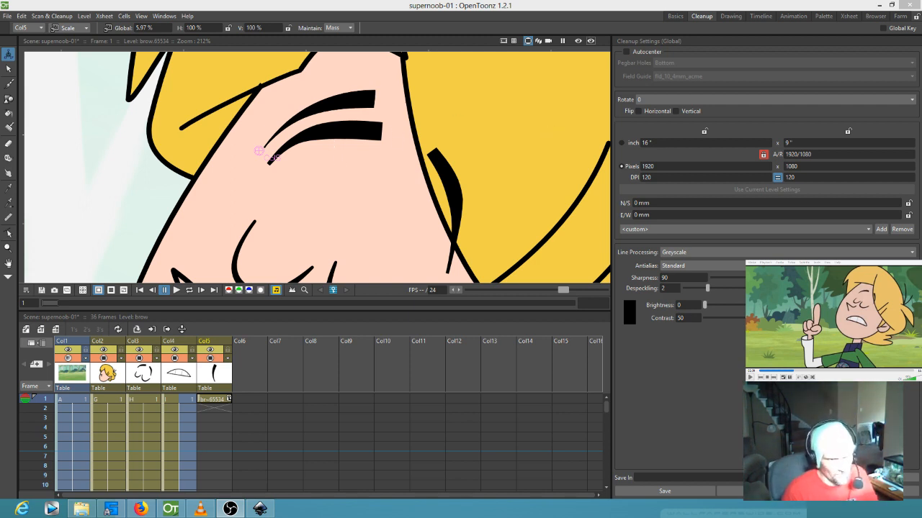
- Switch to Inkscape and draw a tapered brow outline freehand beside the page, with its lower curve as a separate path
key("alt+Tab")
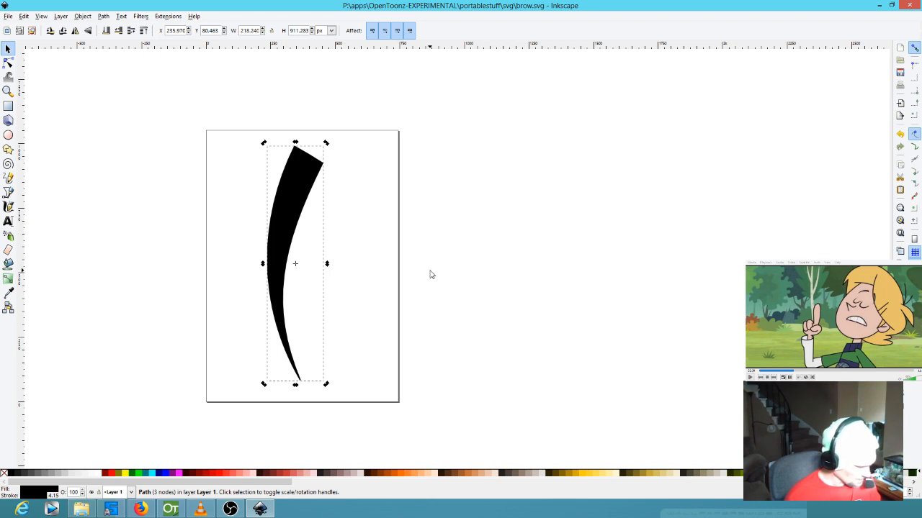
key("p")
mouse_move(433, 293)
left_mouse_down()
mouse_move(612, 199)
mouse_move(612, 228)
left_mouse_up()
mouse_move(433, 294)
left_mouse_down()
mouse_move(484, 262)
mouse_move(612, 228)
left_mouse_up()
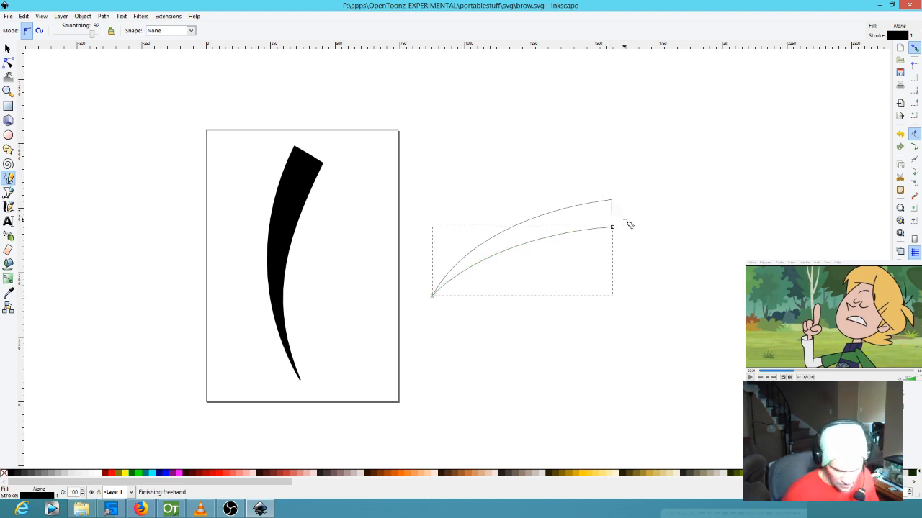
- Try filling the lower curve alone and both outline paths together with black, removing the fill each time
left_click(11, 474)
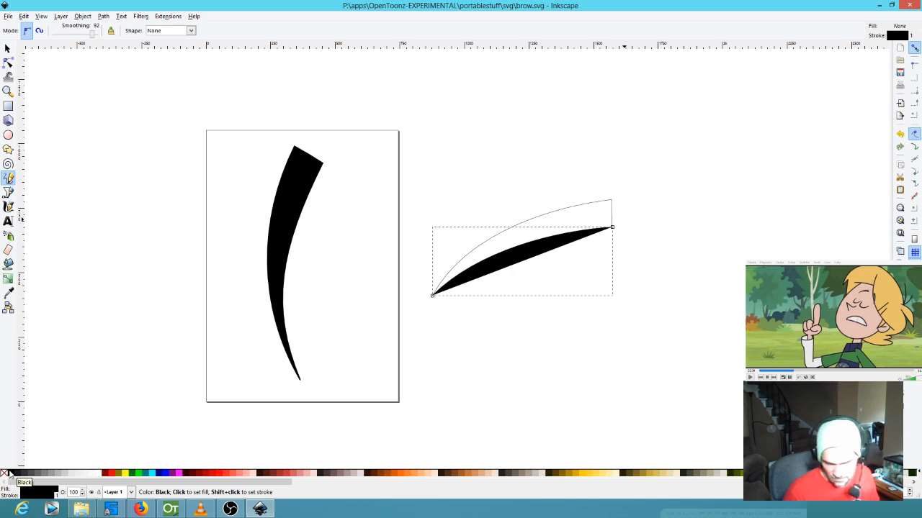
left_click(6, 474)
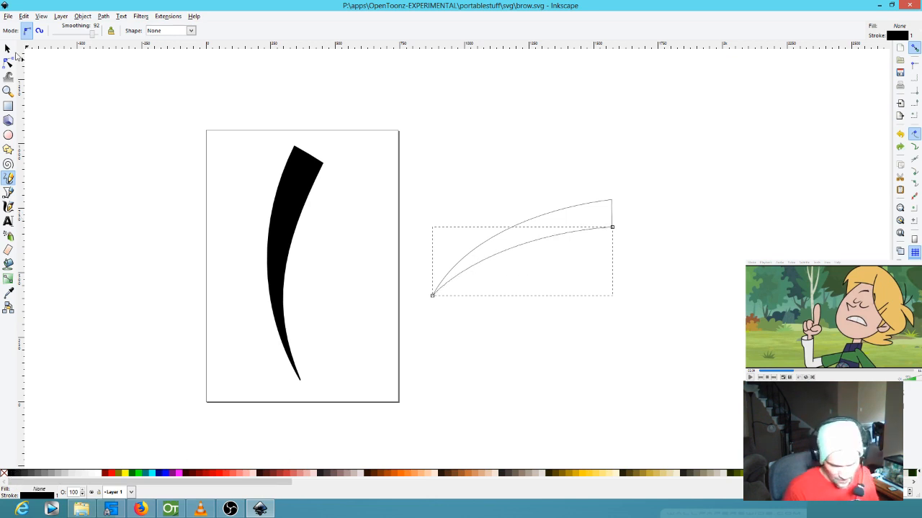
left_click(9, 49)
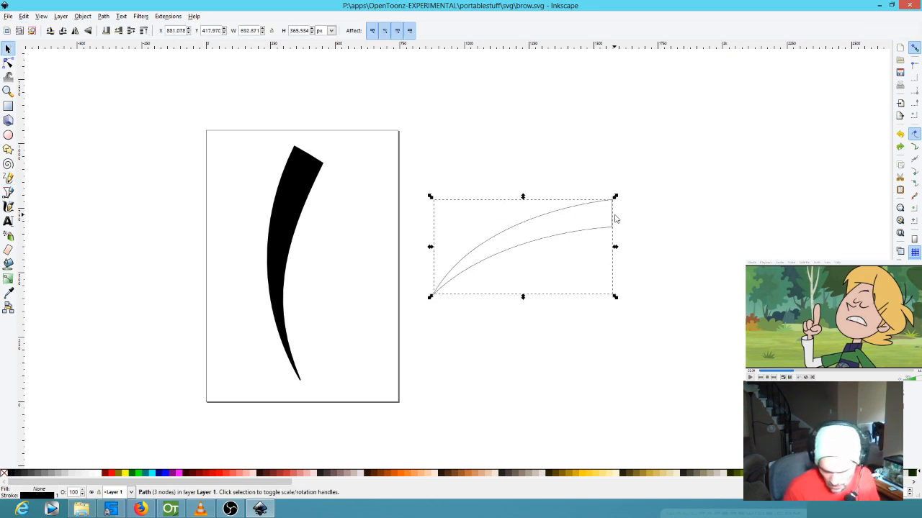
left_click(590, 220)
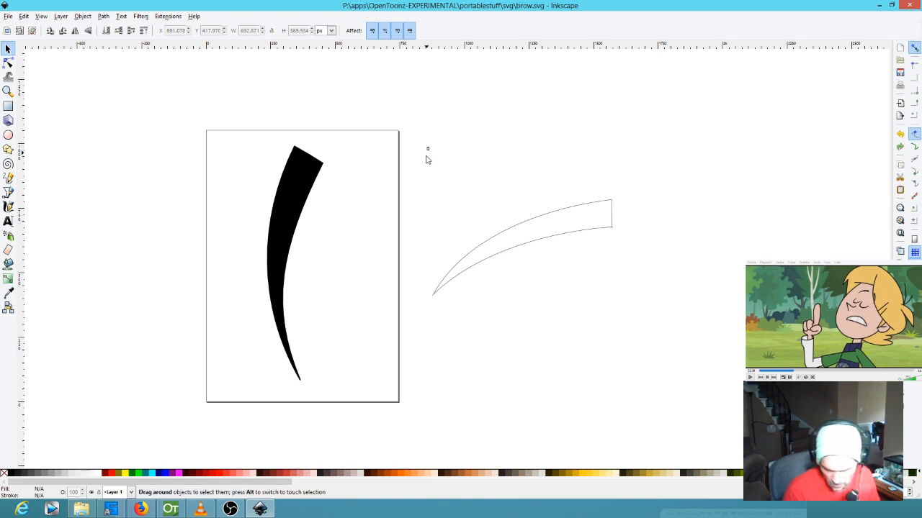
left_click_drag(427, 147, 654, 335)
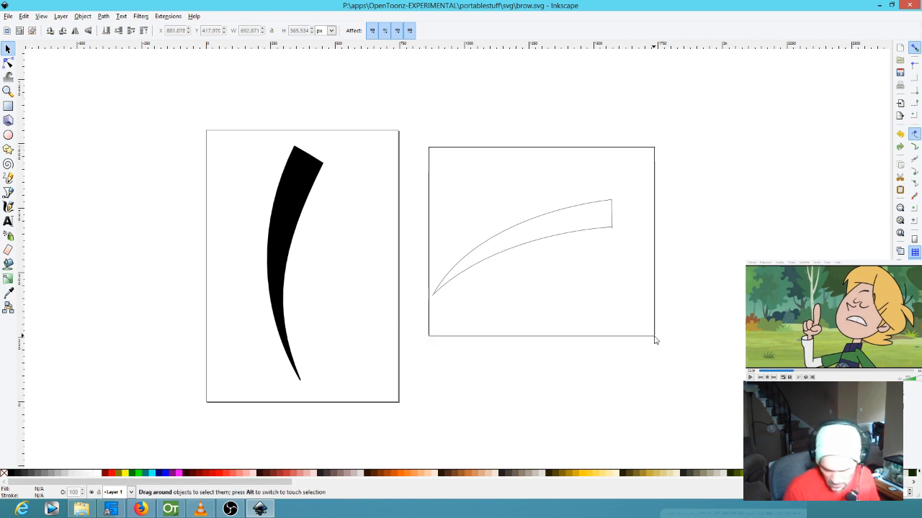
left_click(10, 474)
left_click(289, 209)
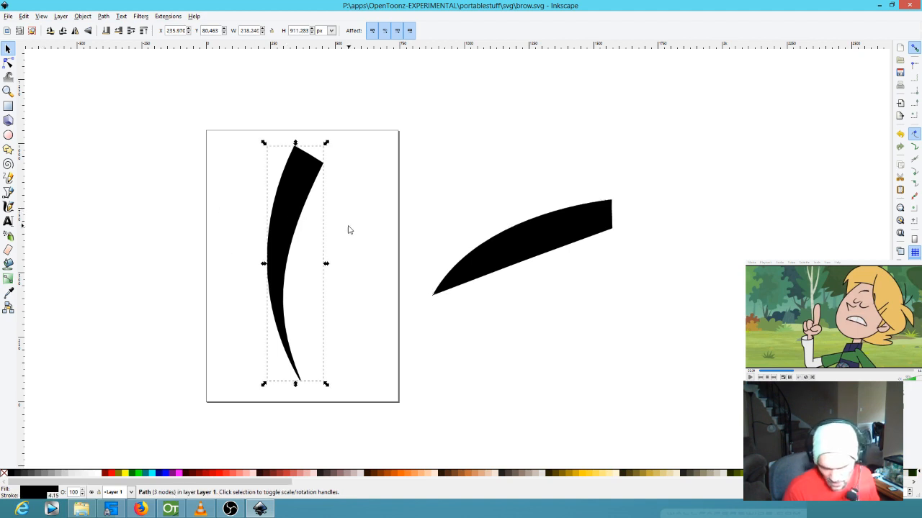
left_click(590, 298)
key("ctrl+z")
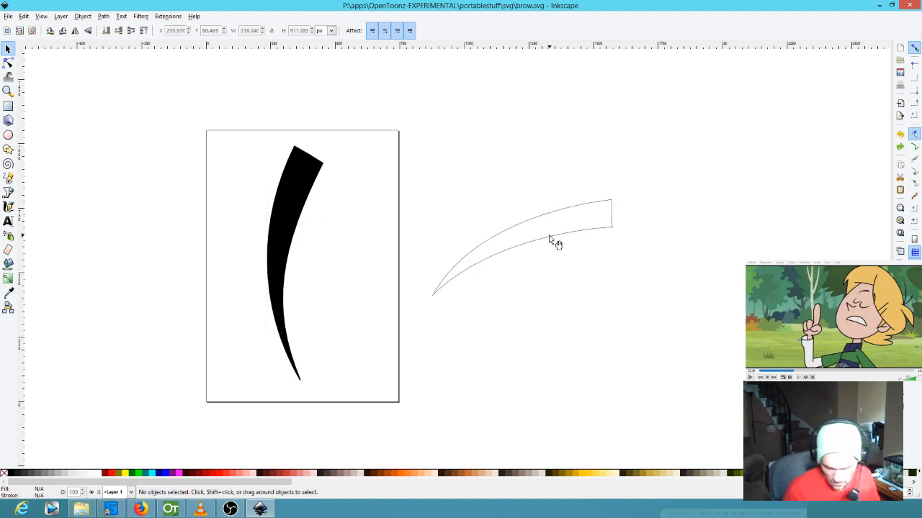
- Delete the separate lower curve of the brow outline
left_click(549, 241)
left_click(623, 247)
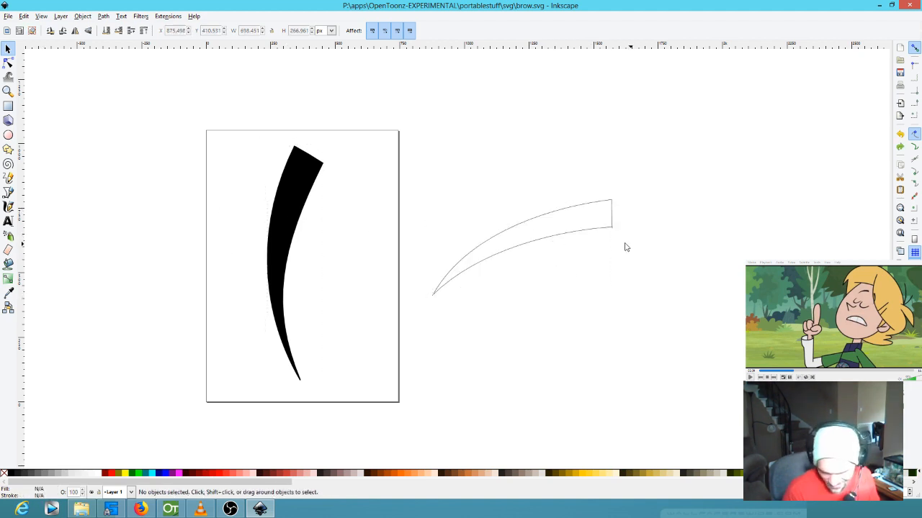
left_click(573, 236)
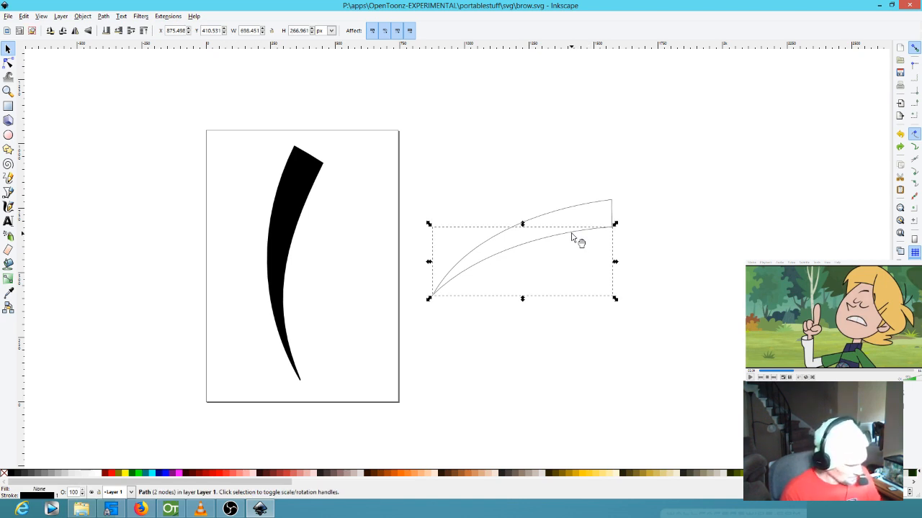
key("Delete")
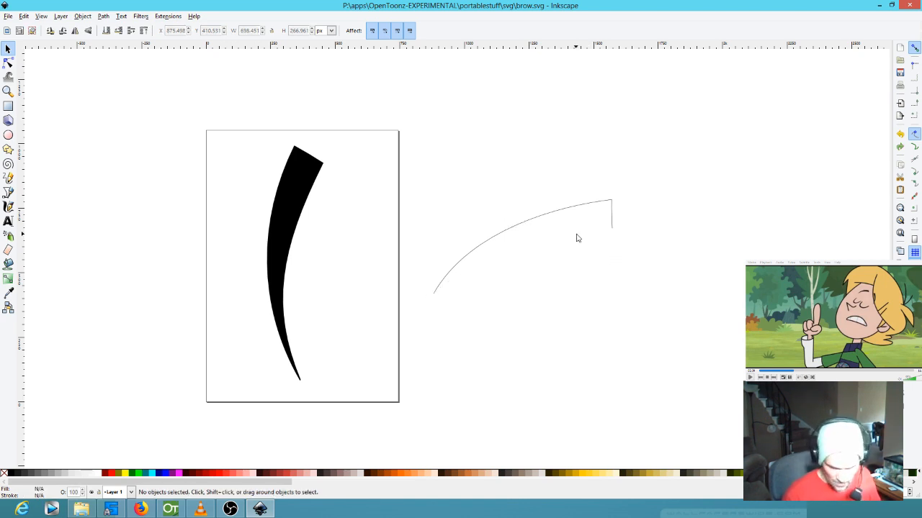
- Continue the remaining outline path freehand to form a closed brow shape and fill it with black
left_click(583, 209)
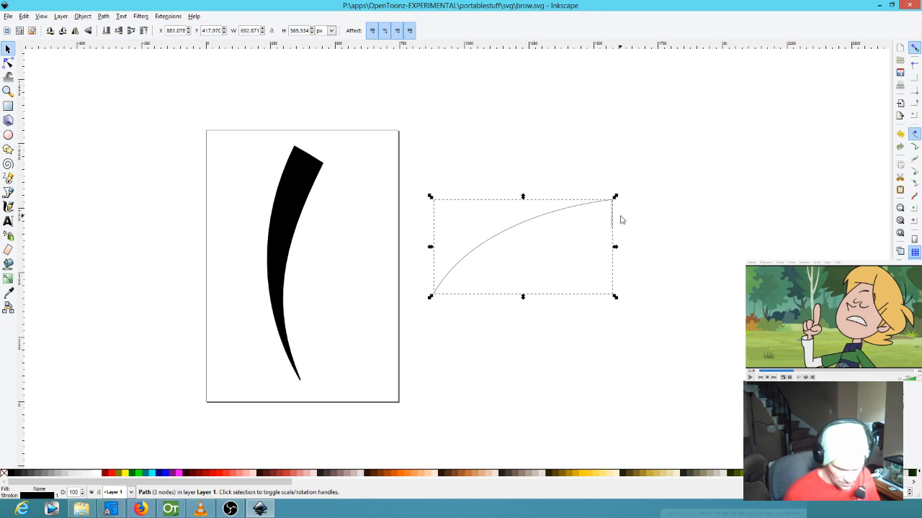
left_click(8, 177)
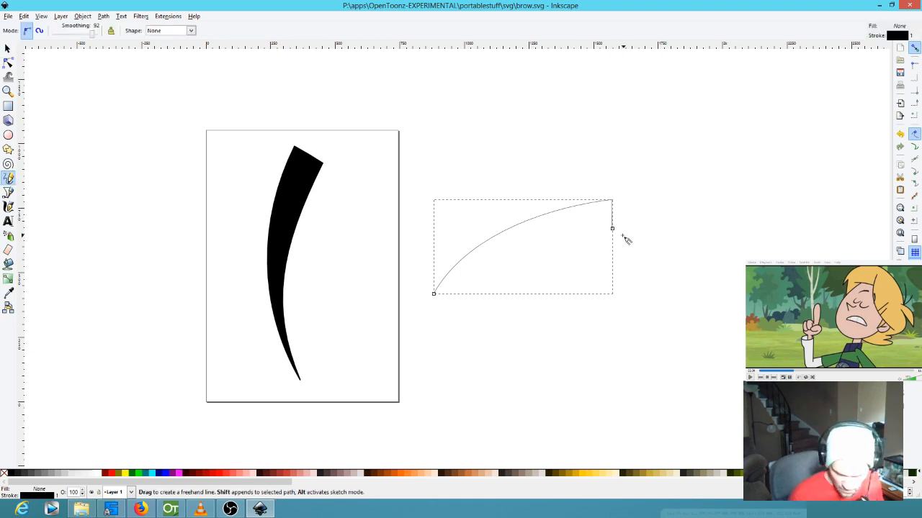
mouse_move(612, 229)
left_mouse_down()
mouse_move(546, 231)
mouse_move(478, 253)
mouse_move(441, 284)
left_mouse_up()
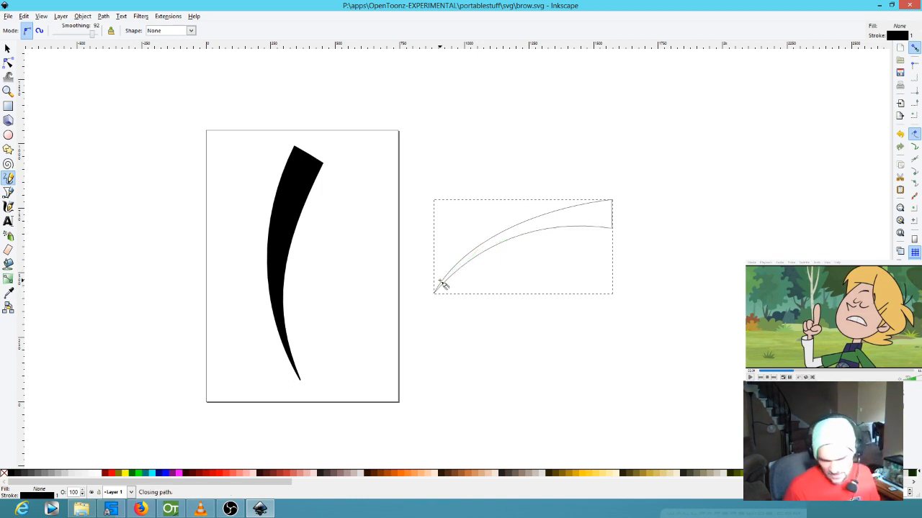
left_click(13, 475)
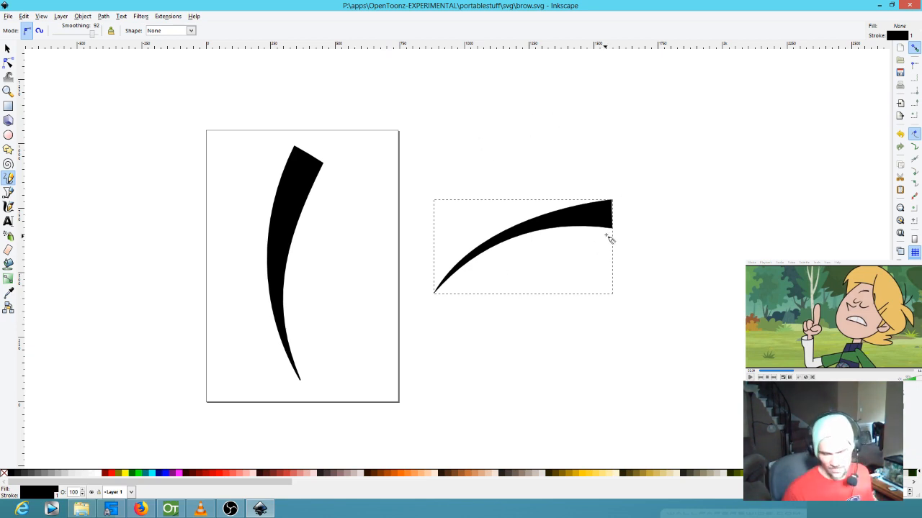
- Draw a wavy freehand line above the filled brow and connect it to the brow with two curves snapped to the paths
mouse_move(470, 92)
left_mouse_down()
mouse_move(489, 133)
mouse_move(705, 142)
left_mouse_up()
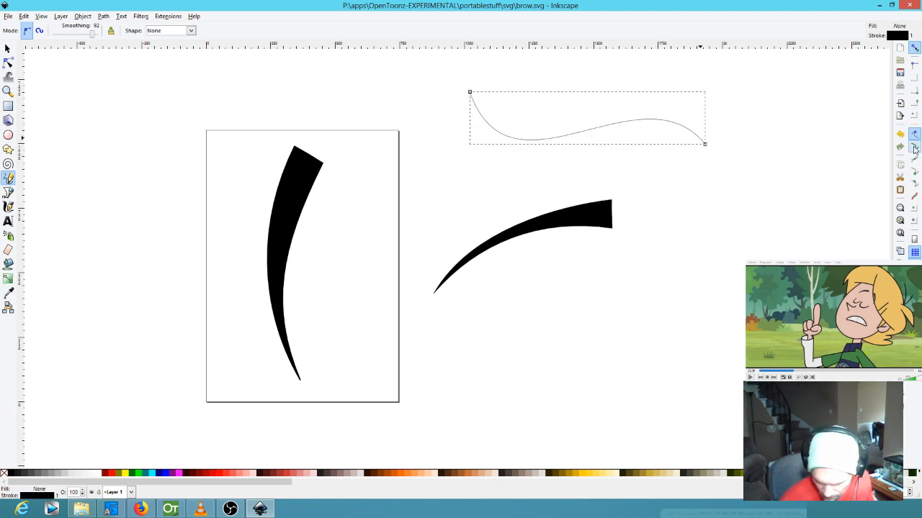
left_click_drag(543, 141, 589, 203)
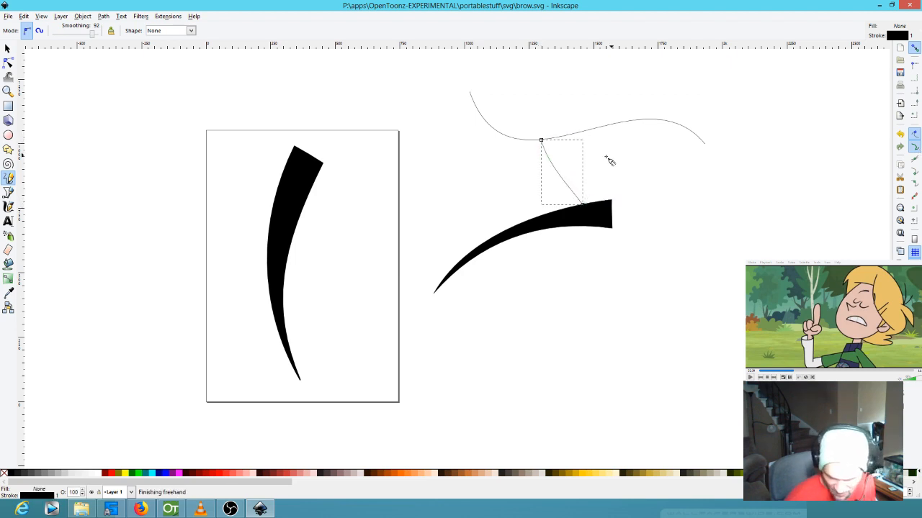
mouse_move(681, 126)
left_mouse_down()
mouse_move(695, 198)
mouse_move(677, 245)
mouse_move(606, 289)
mouse_move(538, 286)
mouse_move(507, 247)
left_mouse_up()
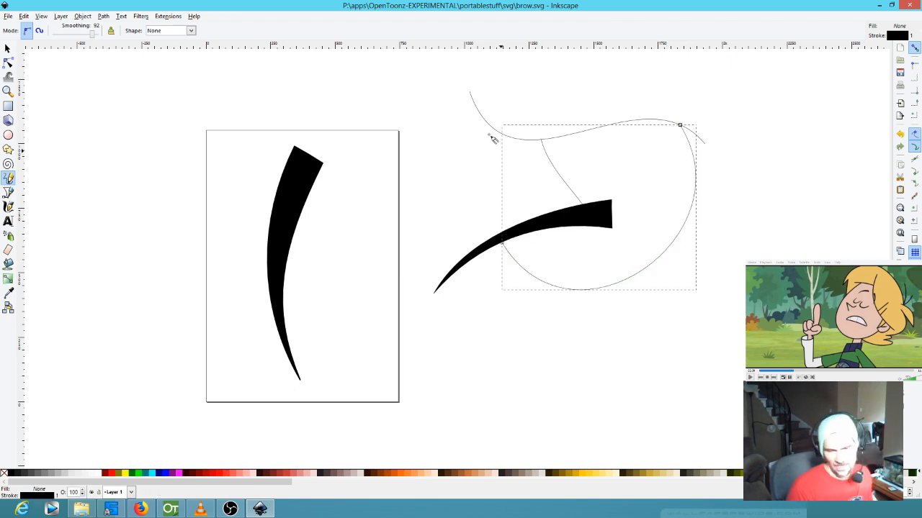
- Select the original brow on the page and close brow.svg without saving the changes
key("s")
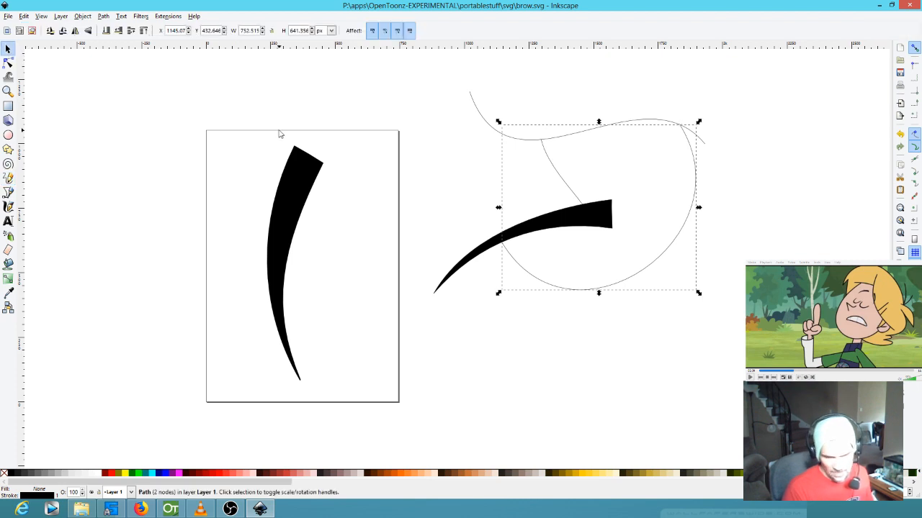
left_click(301, 163)
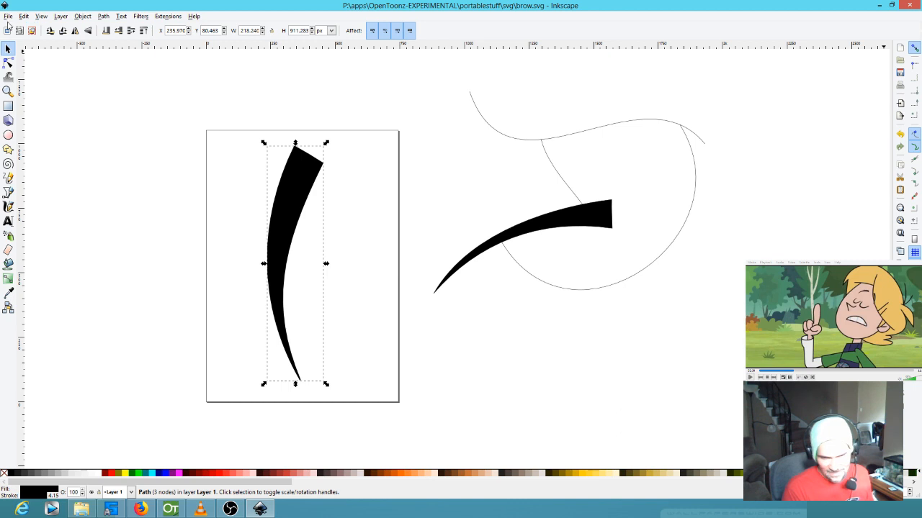
left_click(913, 5)
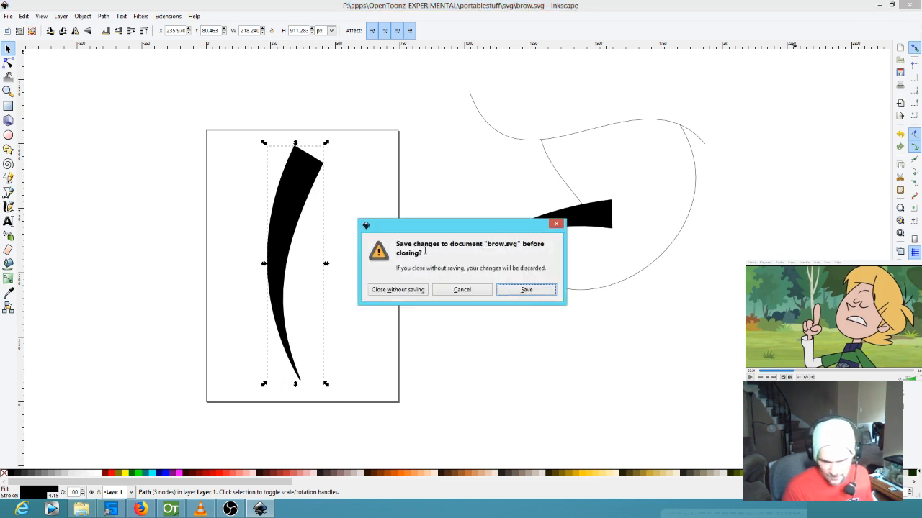
left_click(397, 290)
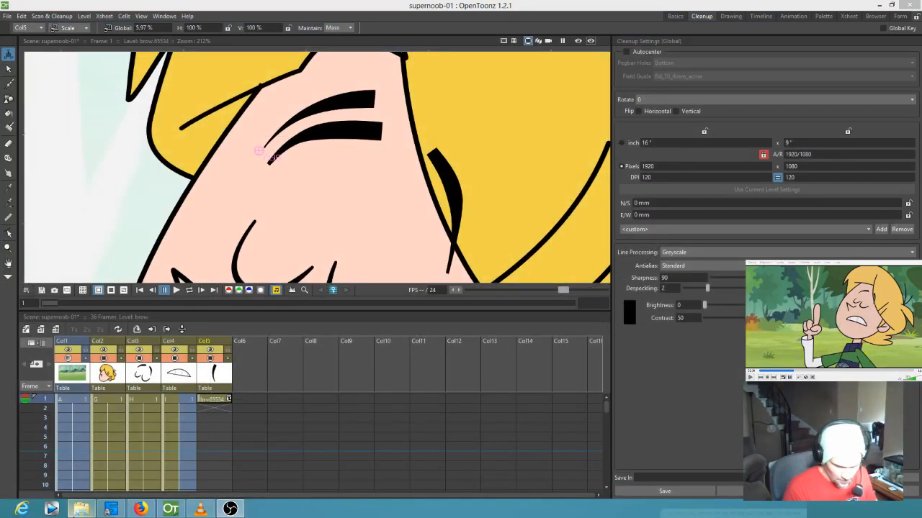
- Import brow.svg from the portablestuff\svg folder into frame 1 of column 6 in the OpenToonz scene
left_click(81, 509)
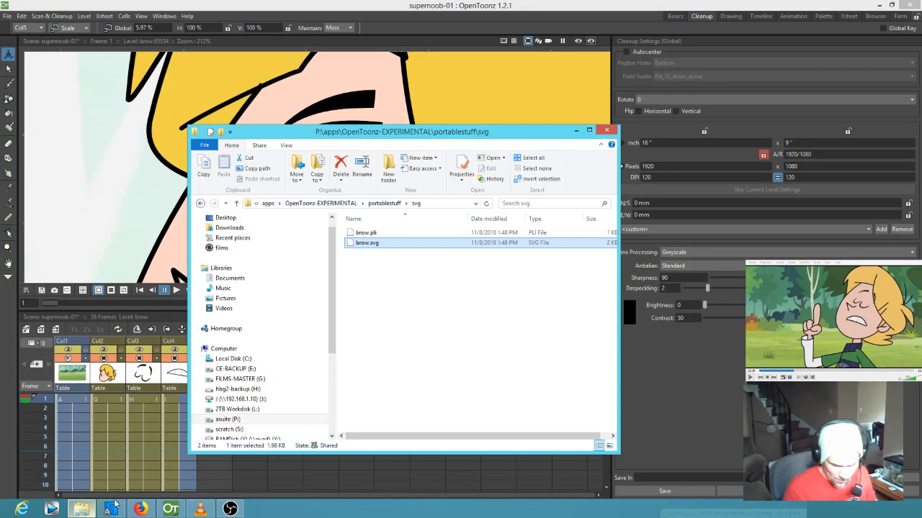
left_click(385, 203)
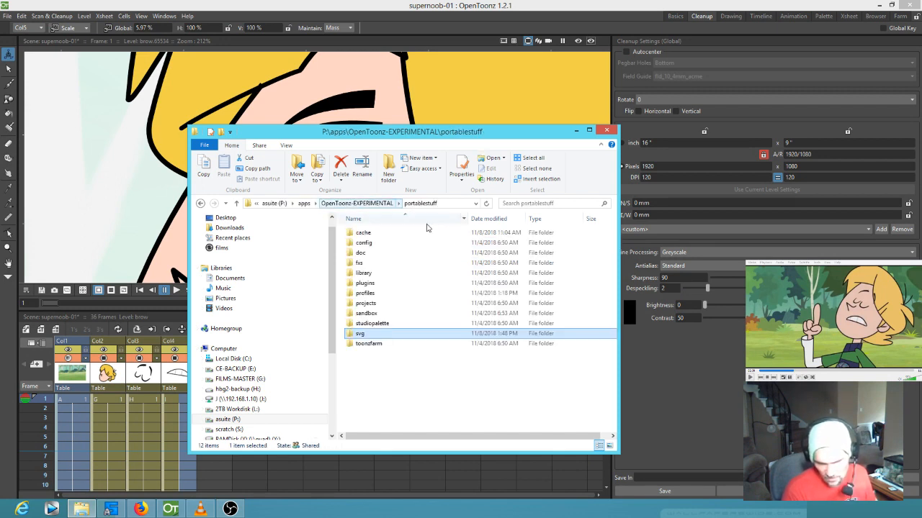
double_click(369, 335)
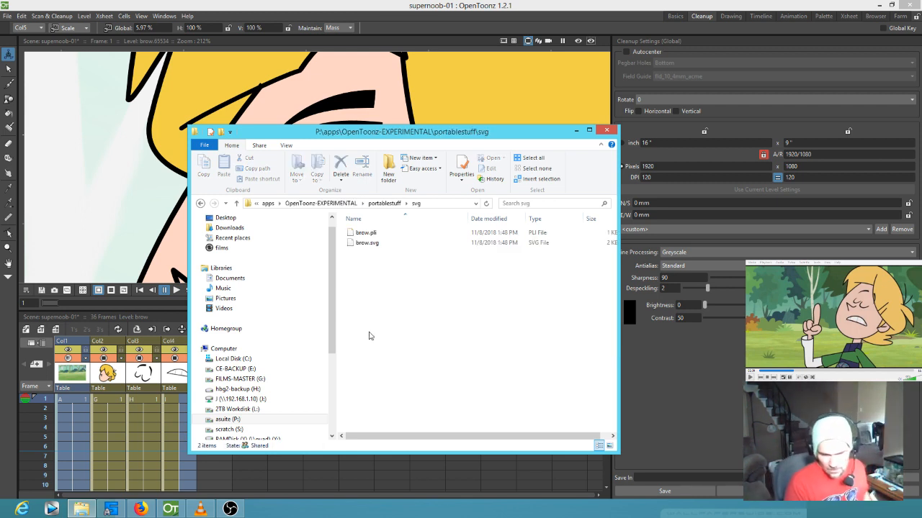
left_click(372, 242)
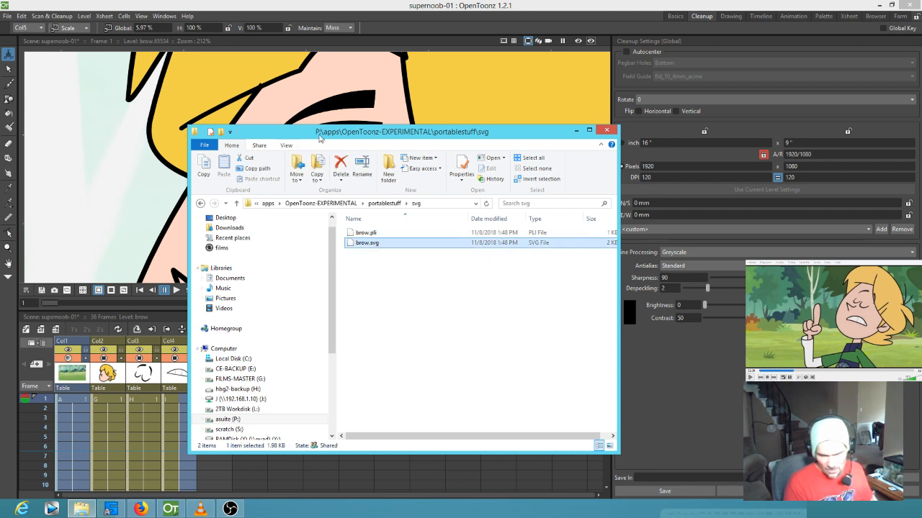
left_click_drag(342, 133, 542, 106)
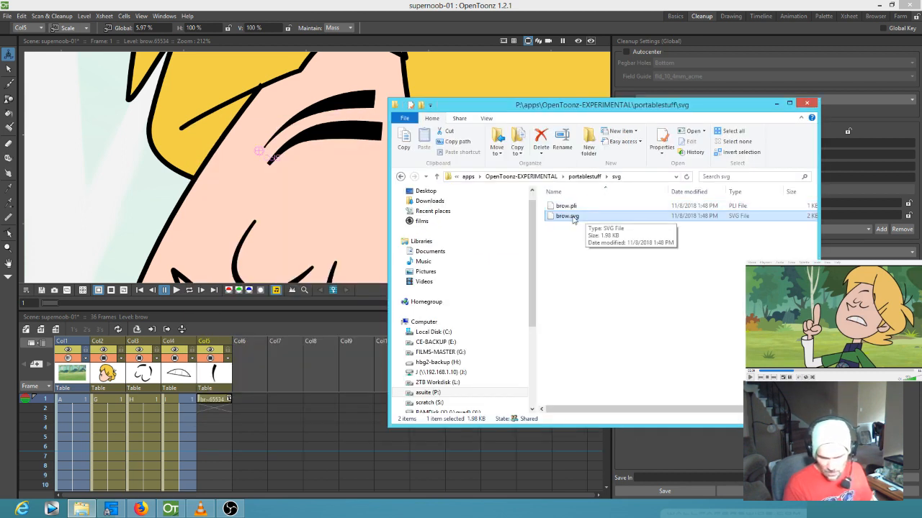
left_click_drag(574, 218, 248, 395)
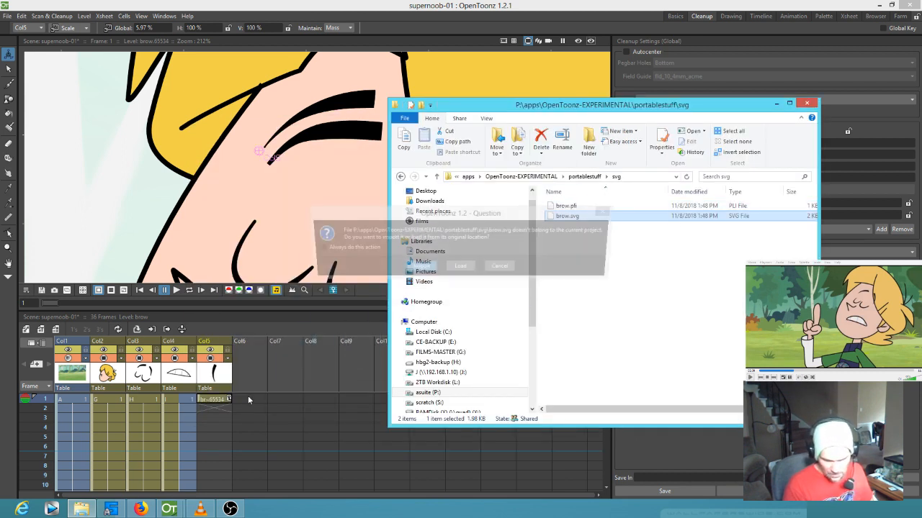
left_click(419, 268)
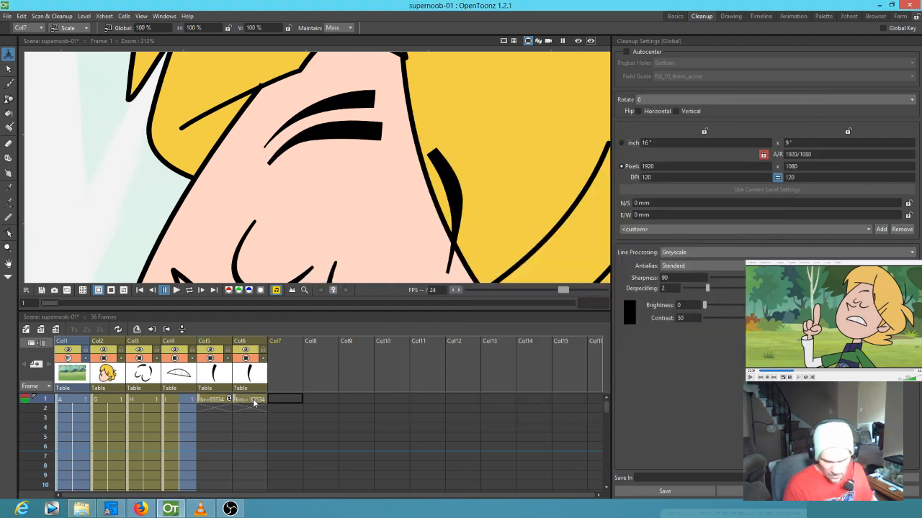
- Select the imported brow in frame 1 of column 6 and examine its size relative to the head and camera frame
left_click(256, 404)
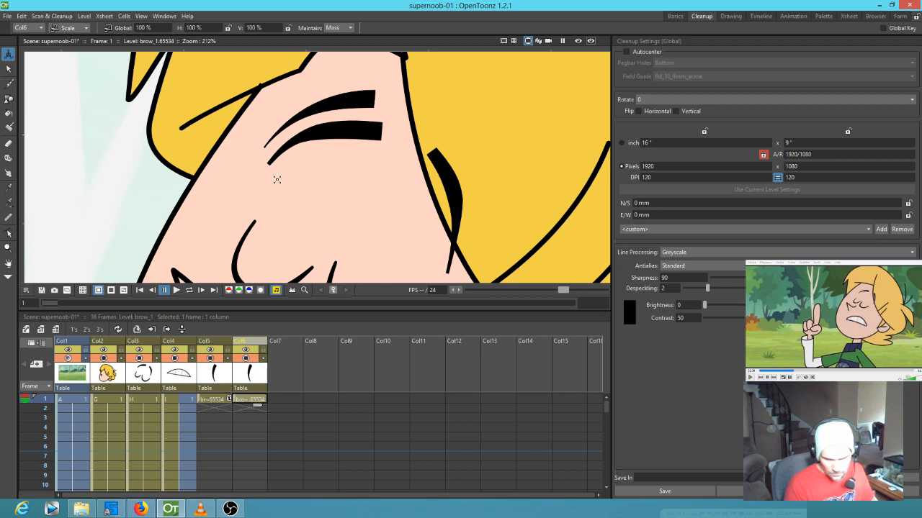
scroll(274, 185, "down", 10)
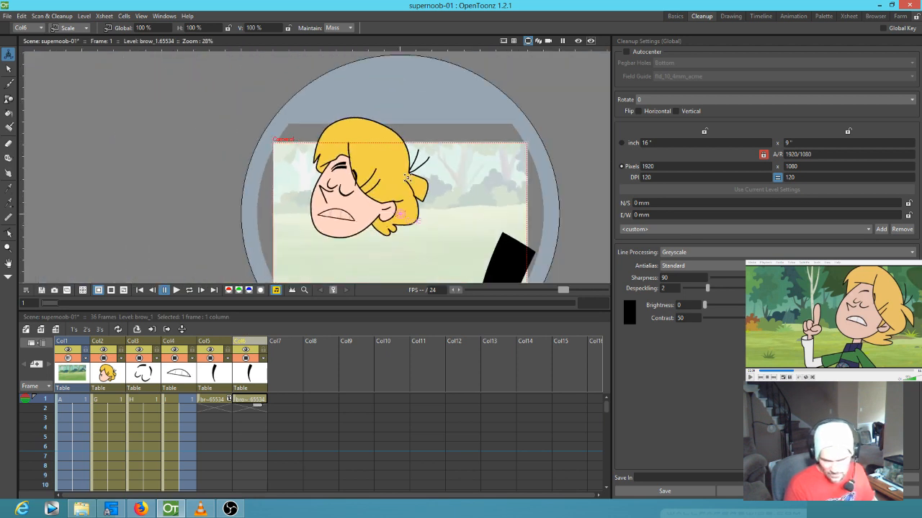
left_click_drag(504, 257, 331, 172)
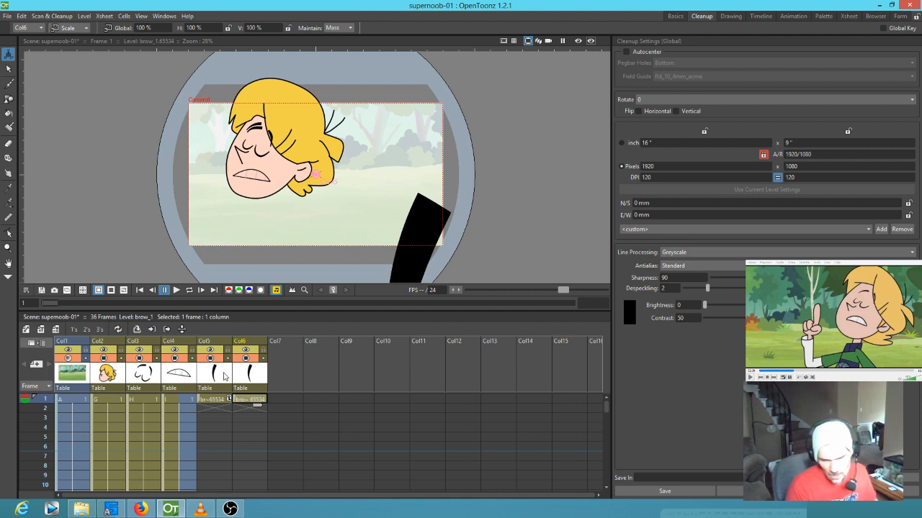
- Select level H in frame 1 of column 3 and examine the character's eyebrows up close
left_click(144, 373)
left_click(141, 400)
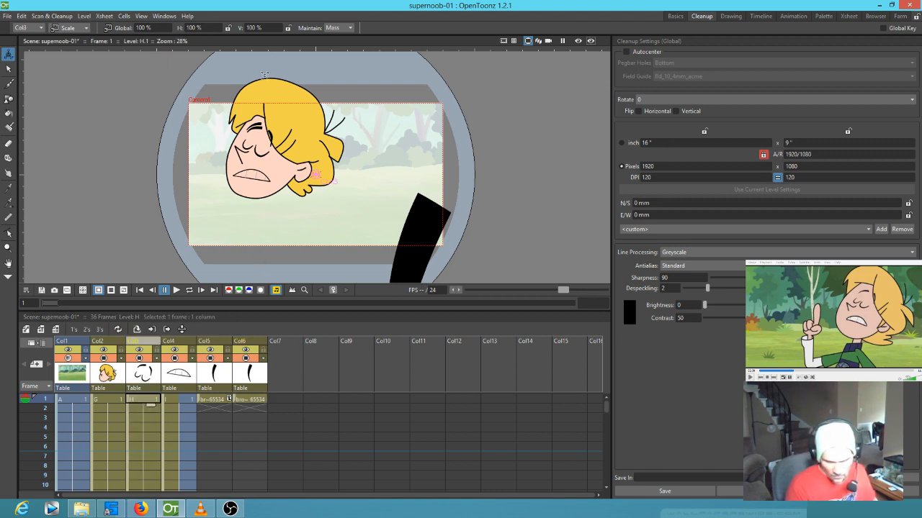
scroll(236, 144, "up", 6)
left_click_drag(344, 78, 312, 182)
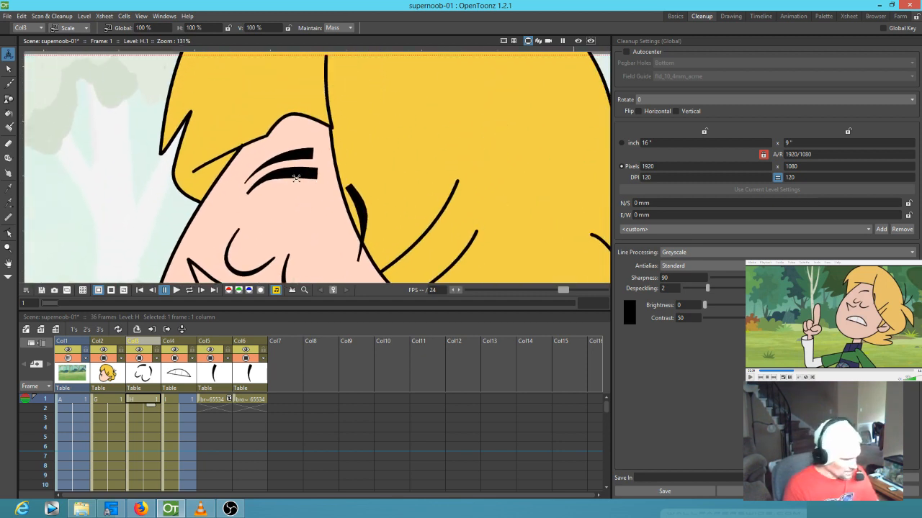
- Delete the lower eyebrow stroke on the forehead and the brow stroke beside the hair from level H
key("s")
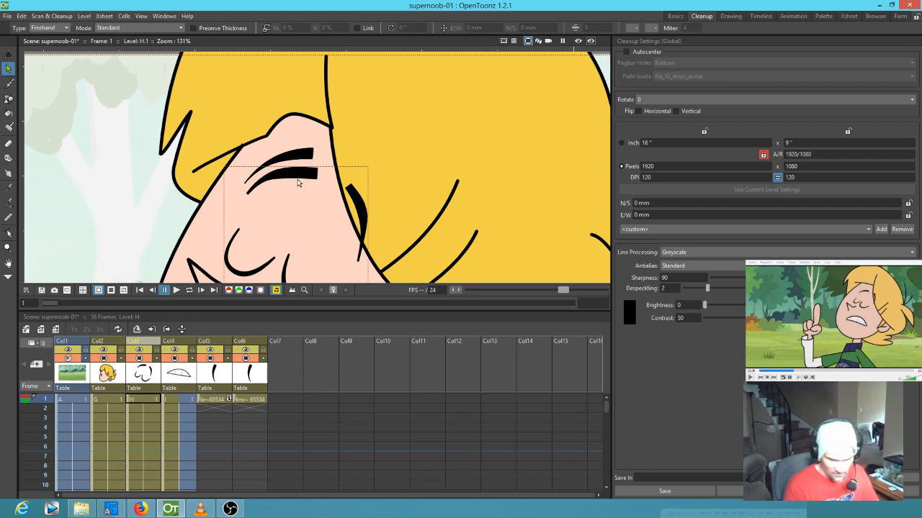
left_click(298, 177)
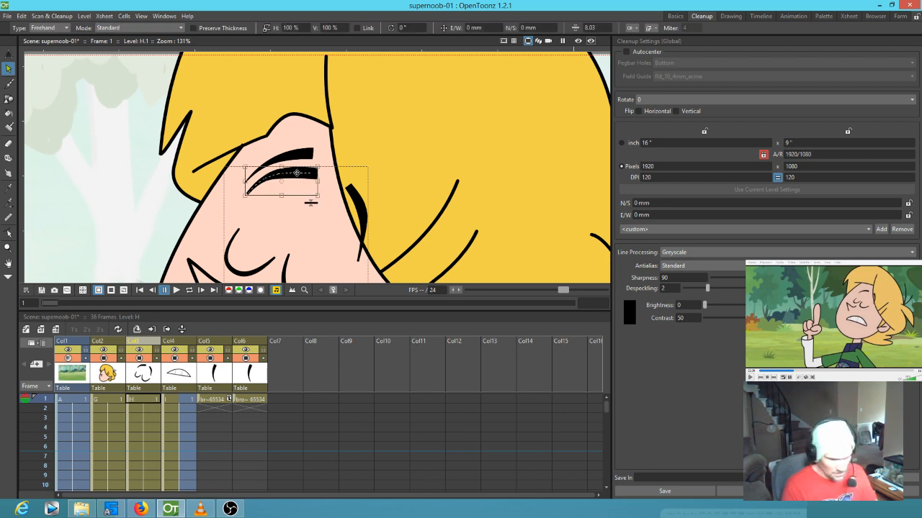
key("Delete")
left_click(365, 226)
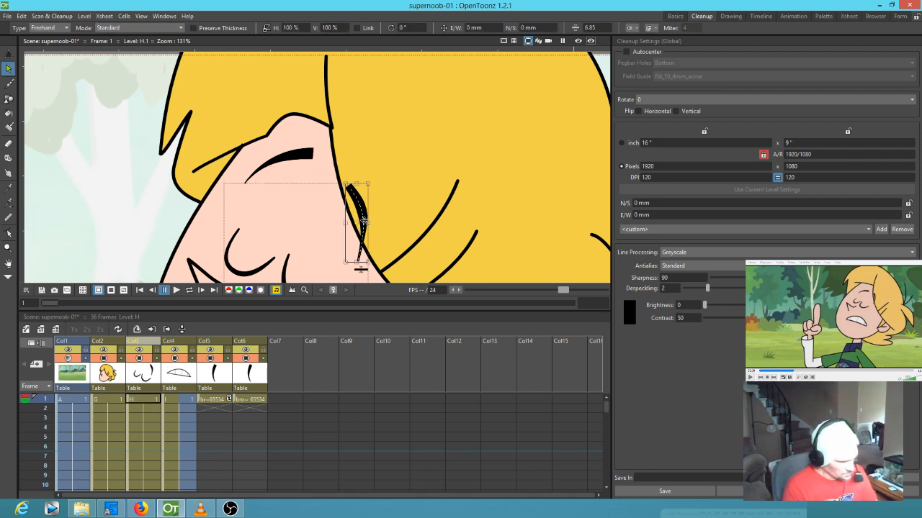
key("Delete")
scroll(350, 209, "down", 4)
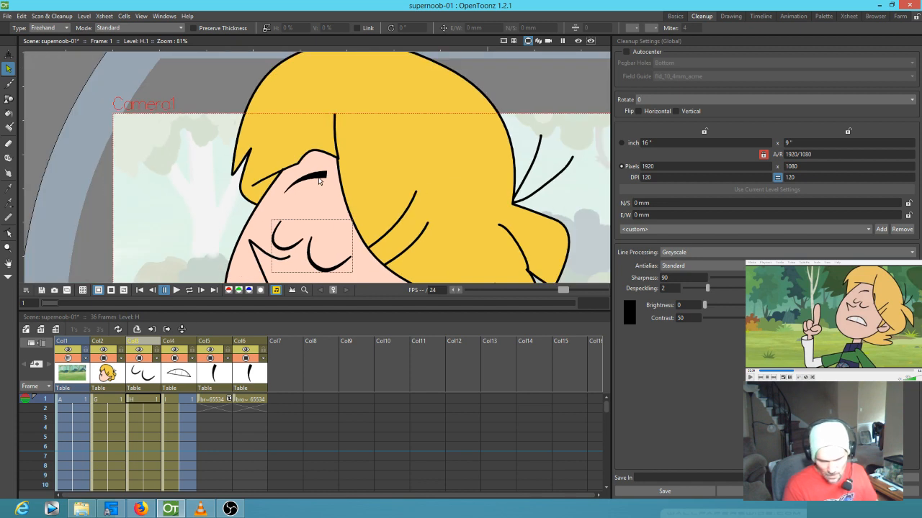
- Extend the imported brow level in column 5 through frame 36
left_click(216, 399)
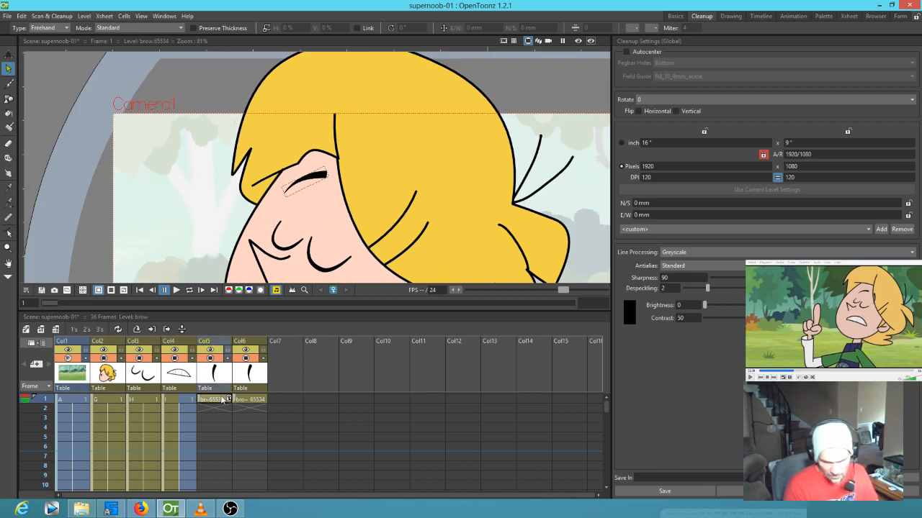
mouse_move(224, 407)
left_mouse_down()
mouse_move(220, 491)
mouse_move(209, 452)
mouse_move(214, 408)
left_mouse_up()
scroll(407, 196, "down", 1)
left_click_drag(403, 223, 348, 213)
scroll(267, 472, "up", 5)
scroll(267, 471, "up", 2)
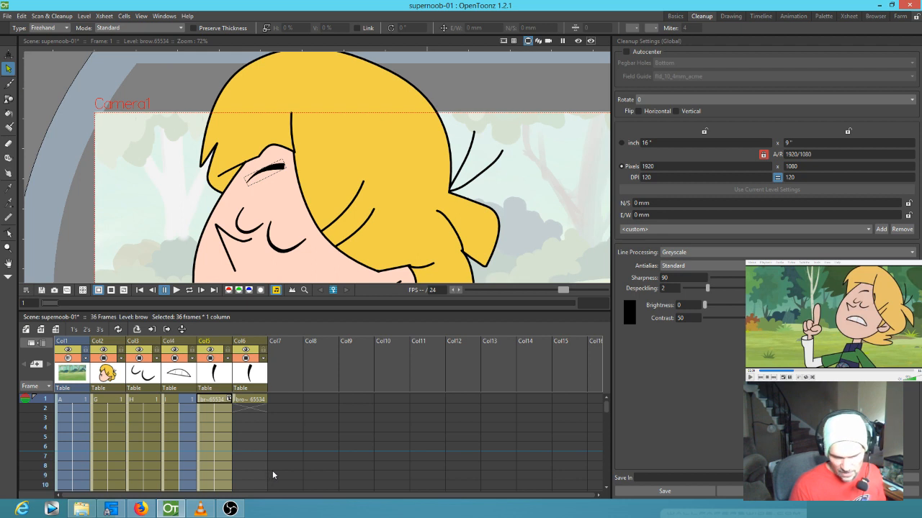
- Extend the brow_1 level in column 6 through frame 36
left_click(264, 399)
left_click_drag(259, 406, 256, 458)
scroll(348, 190, "down", 3)
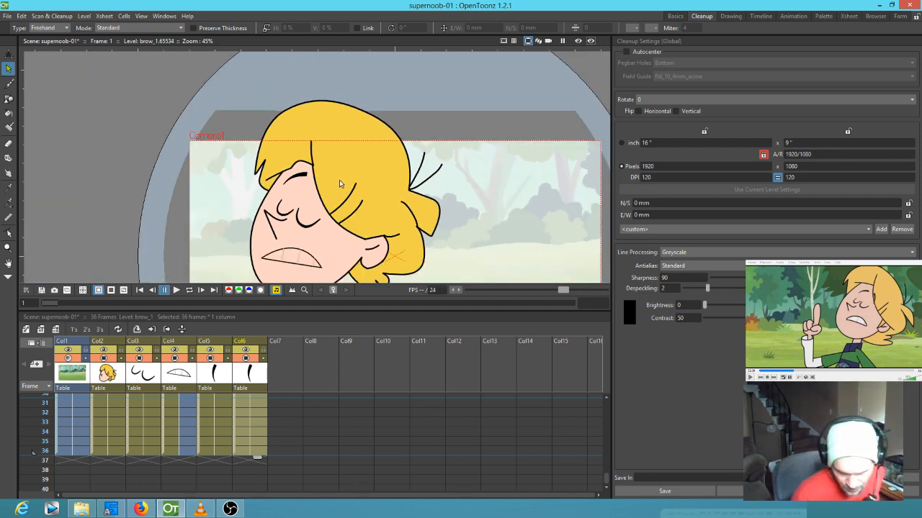
scroll(378, 186, "up", 1)
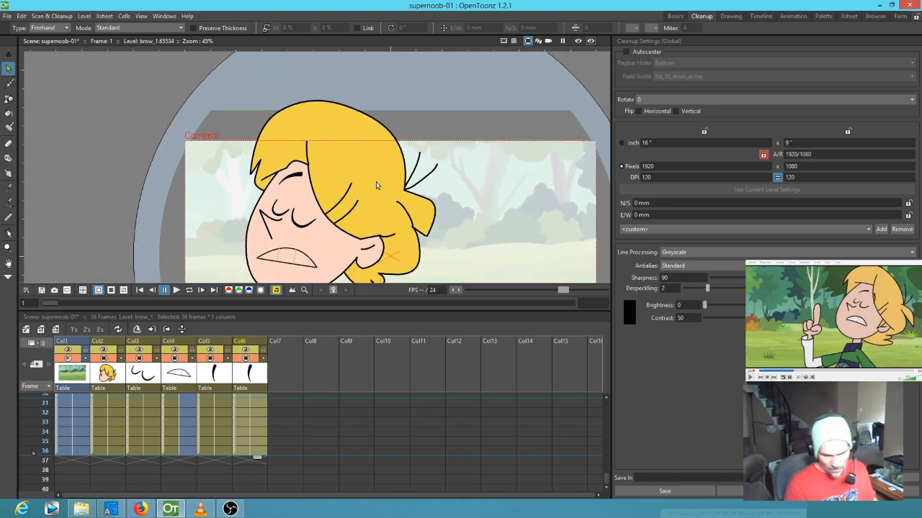
- Move the mouth column from position 4 to position 6, after both brow columns, and select the head column
left_click_drag(181, 343, 260, 358)
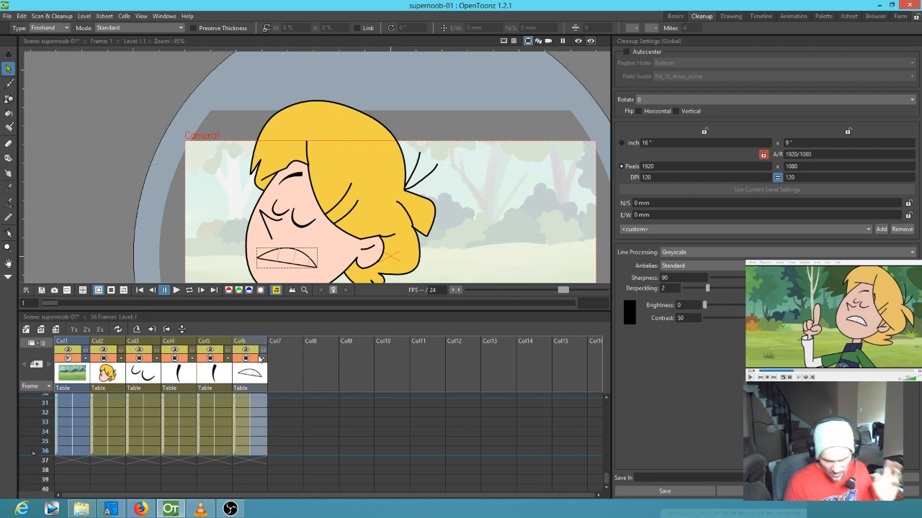
left_click(177, 373)
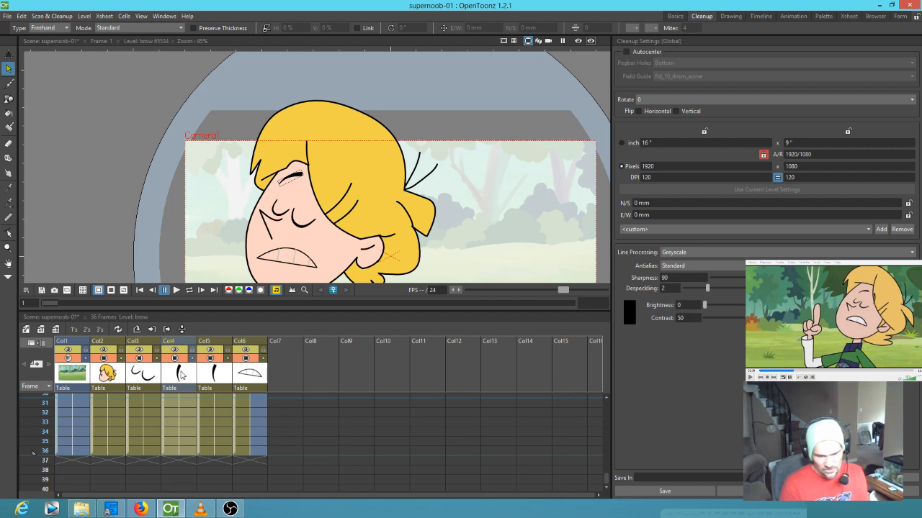
mouse_move(100, 373)
left_mouse_down()
mouse_move(239, 373)
mouse_move(111, 373)
left_mouse_up()
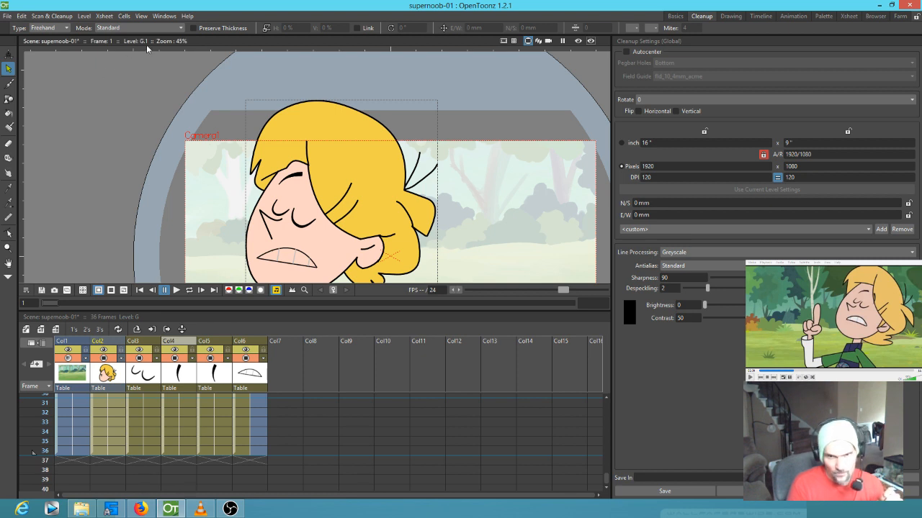
- Open an enlarged Stage Schematic and show it in the Basics room with the whole head in view
left_click(158, 17)
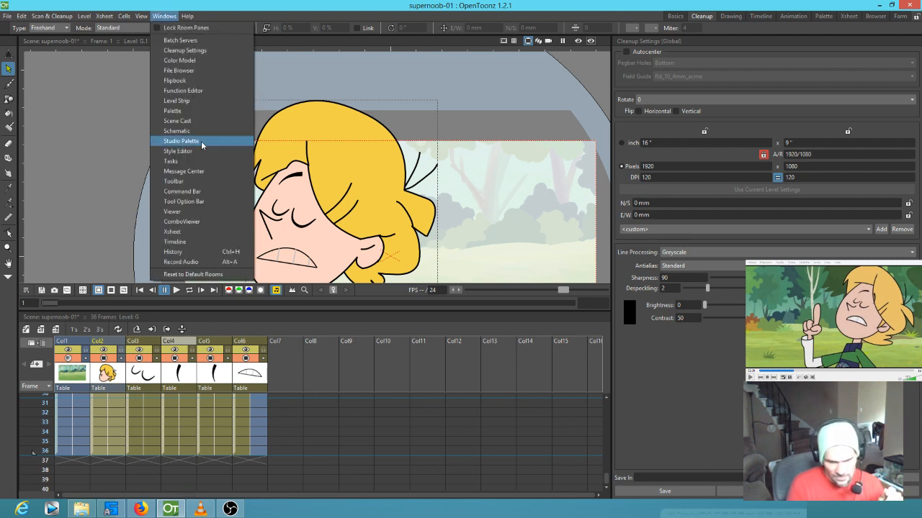
left_click(195, 131)
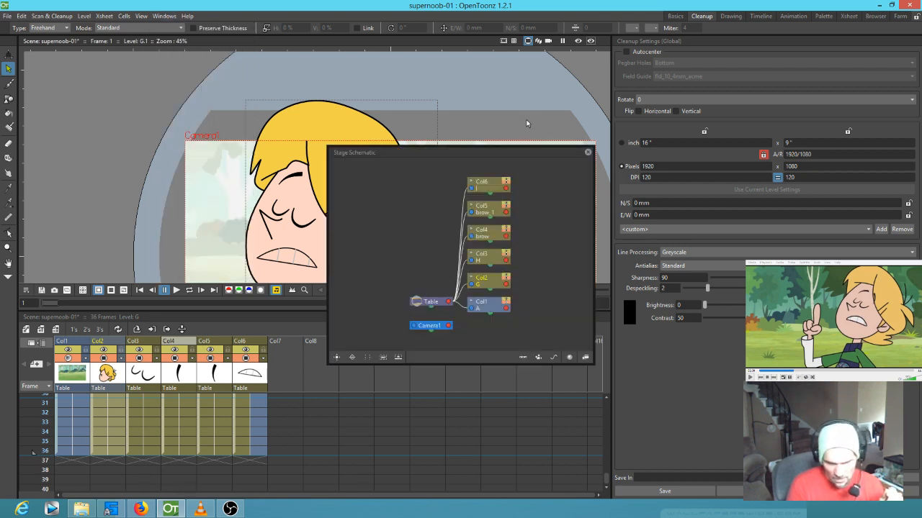
left_click_drag(494, 148, 644, 118)
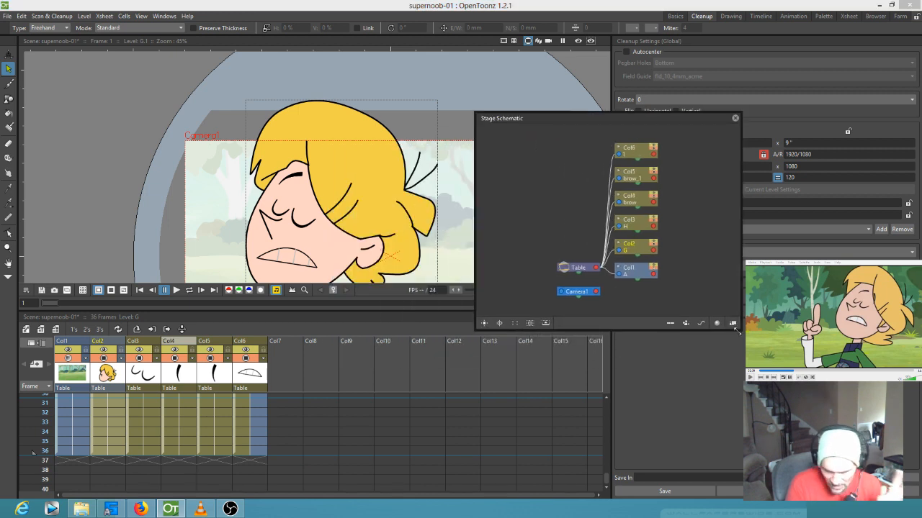
left_click_drag(740, 325, 848, 395)
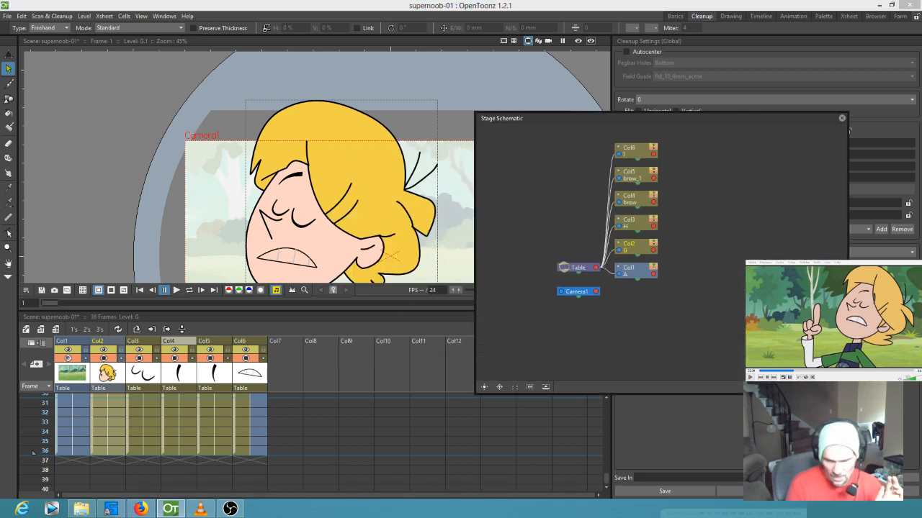
left_click(676, 17)
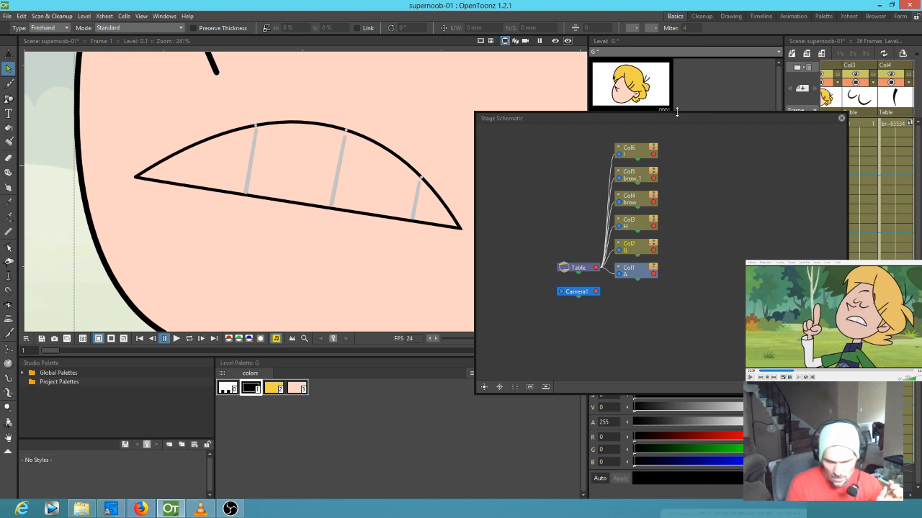
scroll(356, 194, "down", 6)
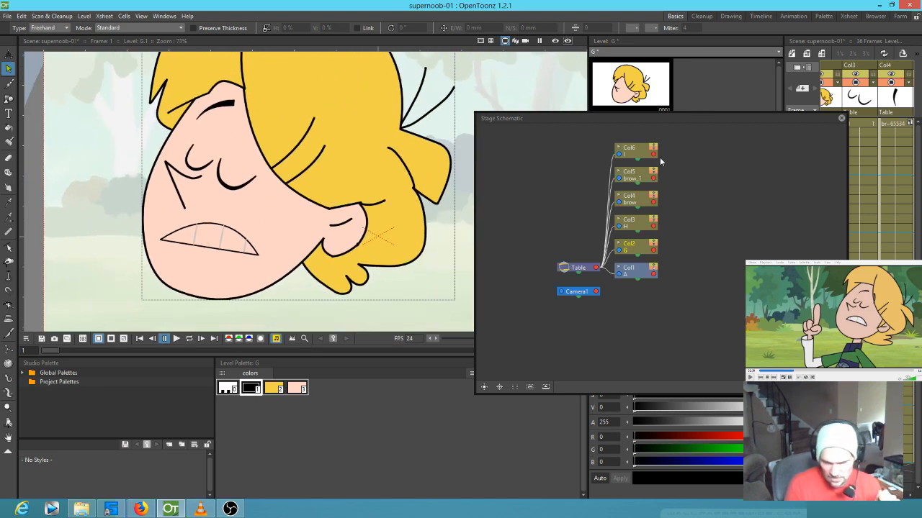
- Parent the brow column Col4 to the head column Col2 in the Stage Schematic
left_click(882, 66)
left_click_drag(634, 199, 749, 226)
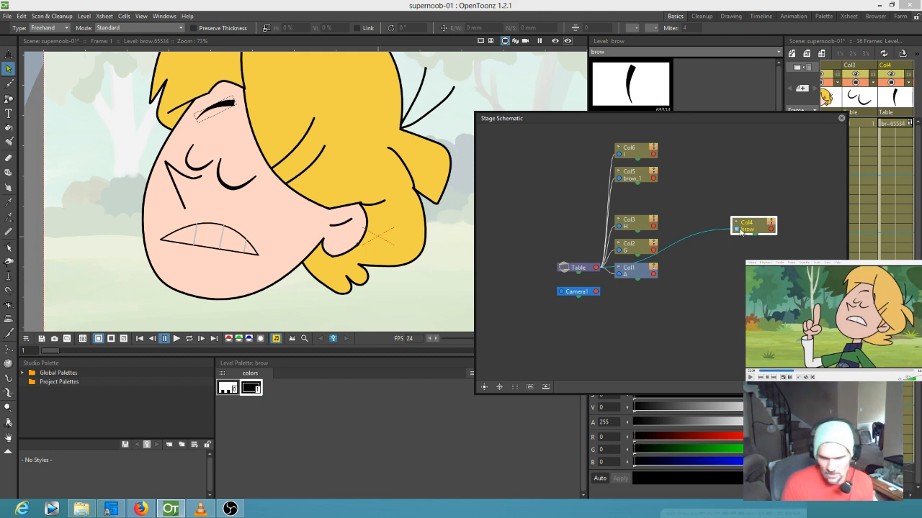
left_click_drag(890, 133, 910, 131)
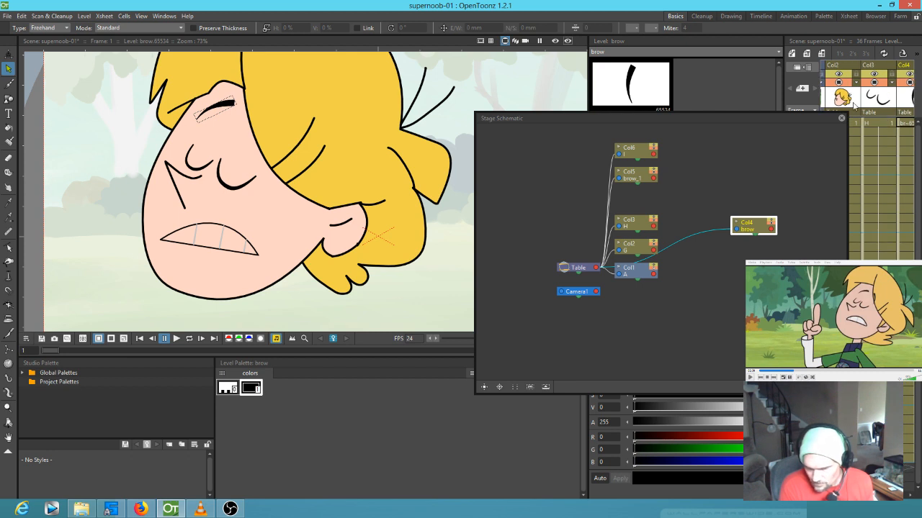
left_click(736, 229)
mouse_move(733, 228)
left_mouse_down()
mouse_move(655, 250)
mouse_move(743, 243)
left_mouse_up()
- Move the center point of the head column Col2 just below the chin, at about E/W -69.55 mm and N/S -43.89 mm
left_click(834, 94)
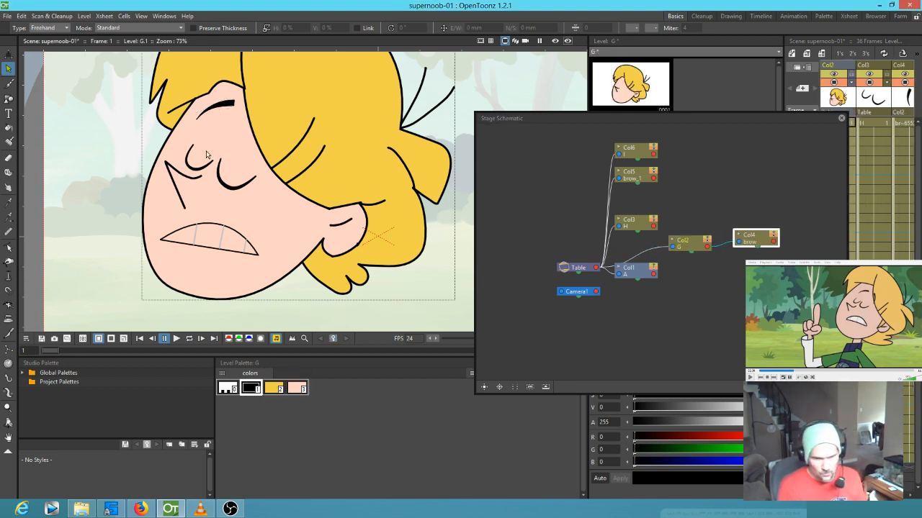
key("a")
left_click(78, 28)
left_click(72, 39)
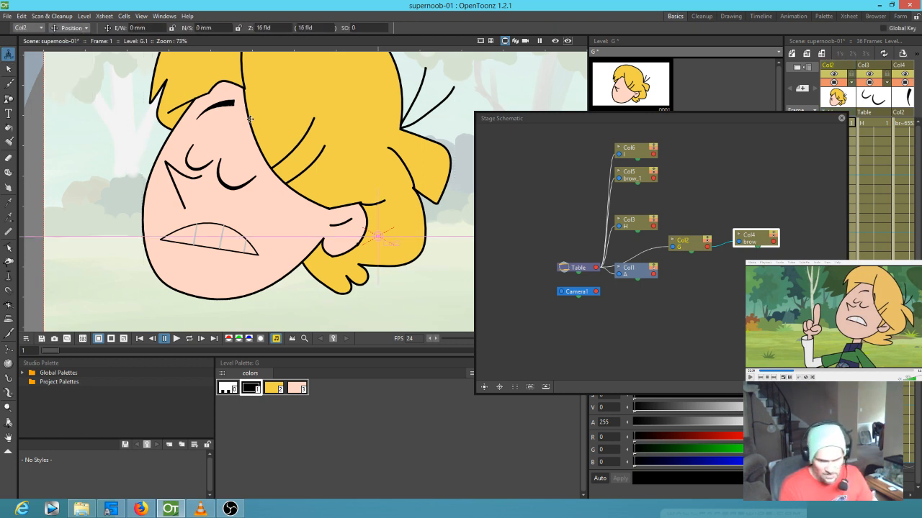
scroll(255, 185, "down", 3)
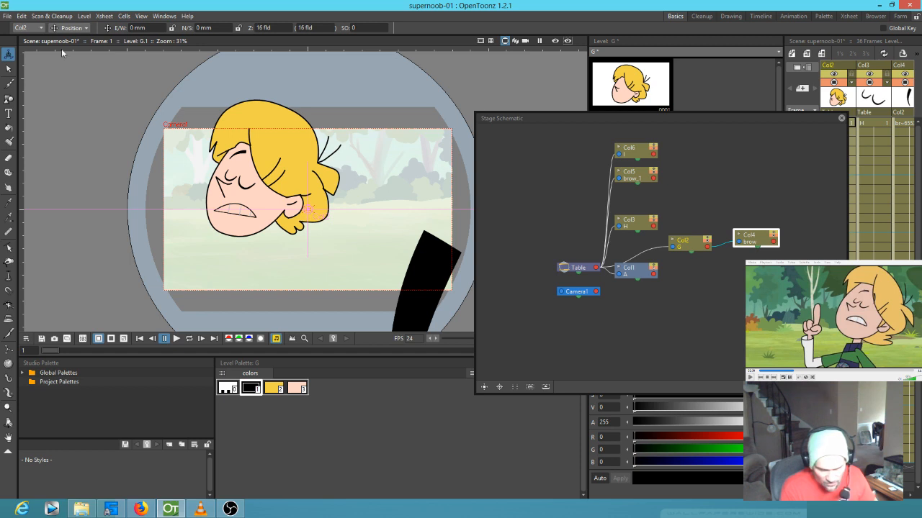
left_click(71, 28)
left_click(70, 86)
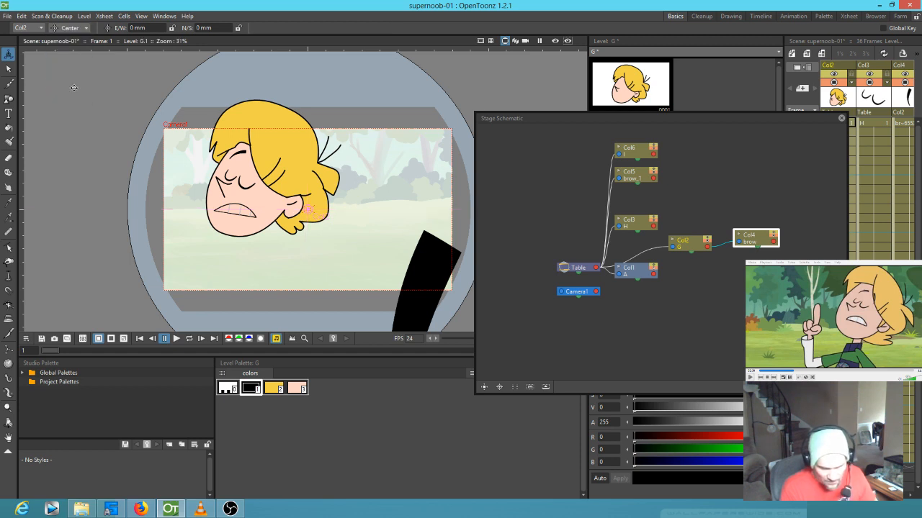
left_click_drag(311, 209, 258, 239)
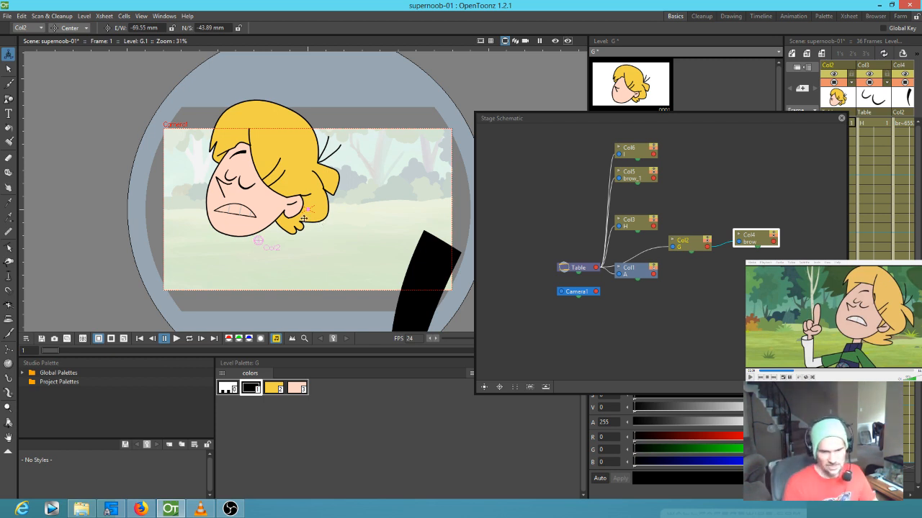
- Rotate the head column Col2 about 11.74° around its center point
left_click(72, 27)
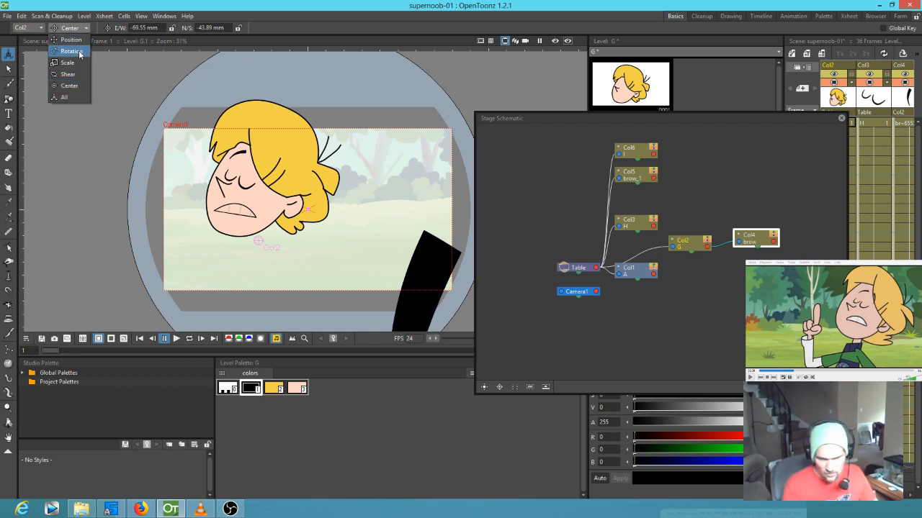
left_click(72, 51)
left_click_drag(346, 218, 335, 202)
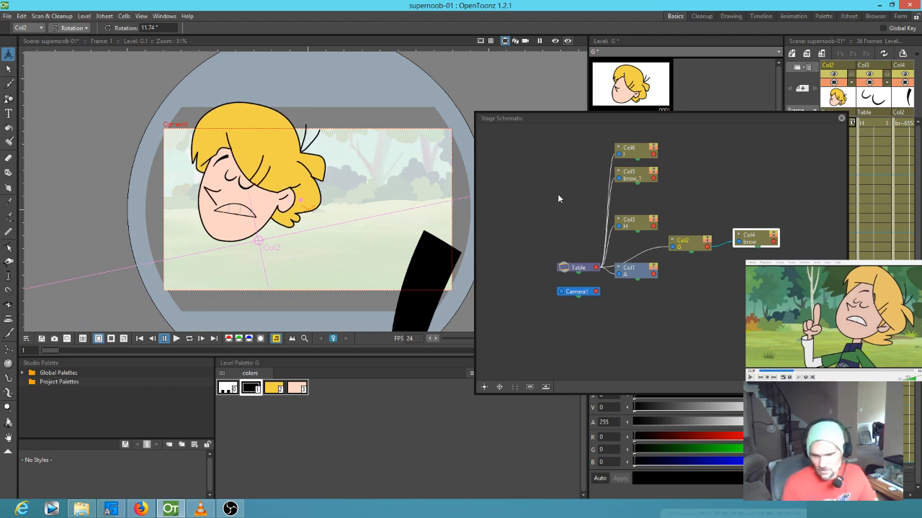
- Parent the eyes column Col3 to the head column Col2 and rotate Col3 to about -3.26°
left_click(871, 67)
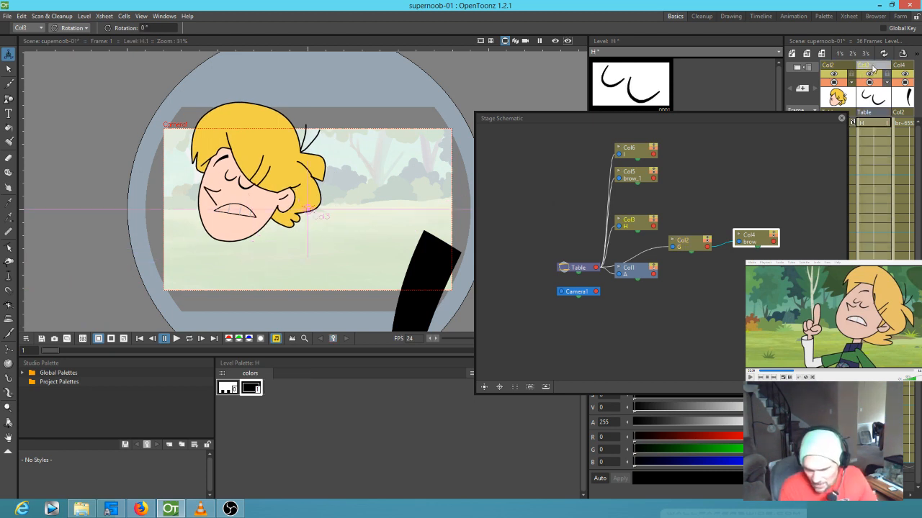
left_click_drag(656, 224, 708, 247)
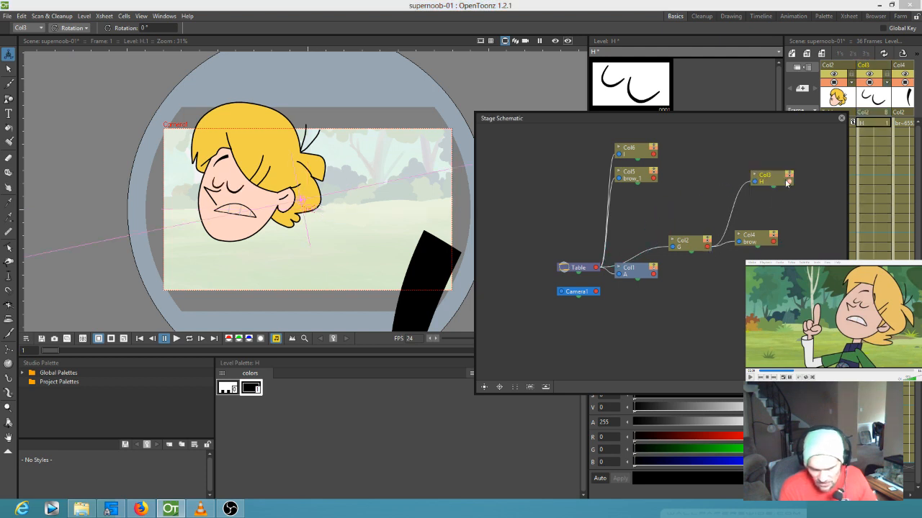
mouse_move(337, 185)
left_mouse_down()
mouse_move(340, 201)
mouse_move(334, 184)
left_mouse_up()
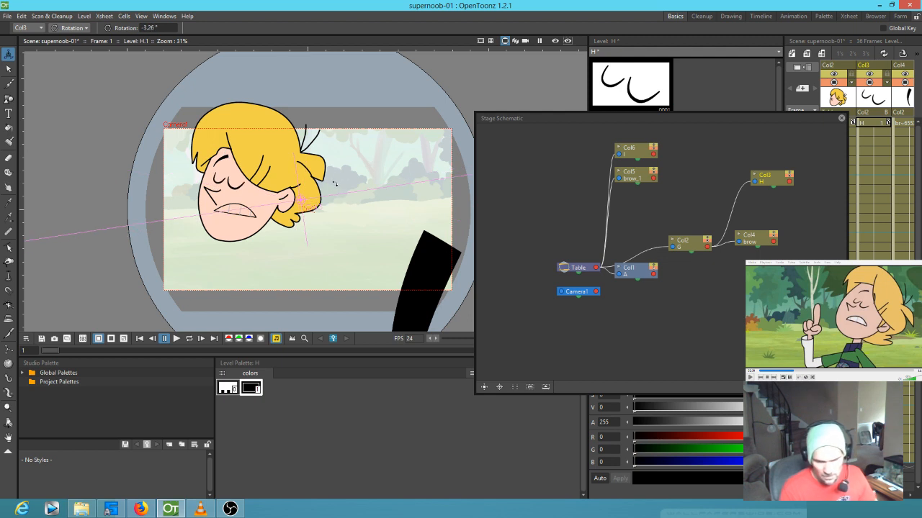
- Rotate the head column Col2 further, to about 20.18°
left_click(682, 247)
left_click_drag(338, 189, 364, 156)
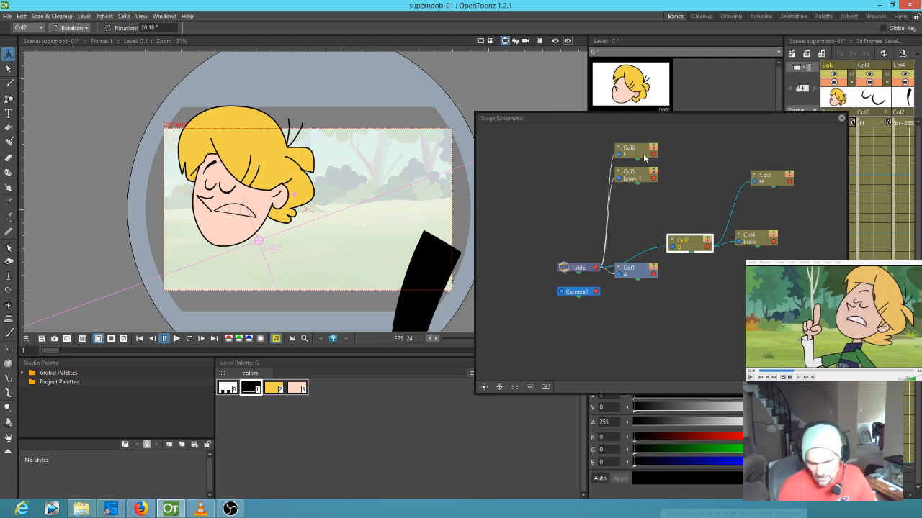
- Place the Col4 node below Col3 in the schematic and parent the second brow column Col5 to Col4
left_click(648, 118)
left_click_drag(648, 118, 627, 118)
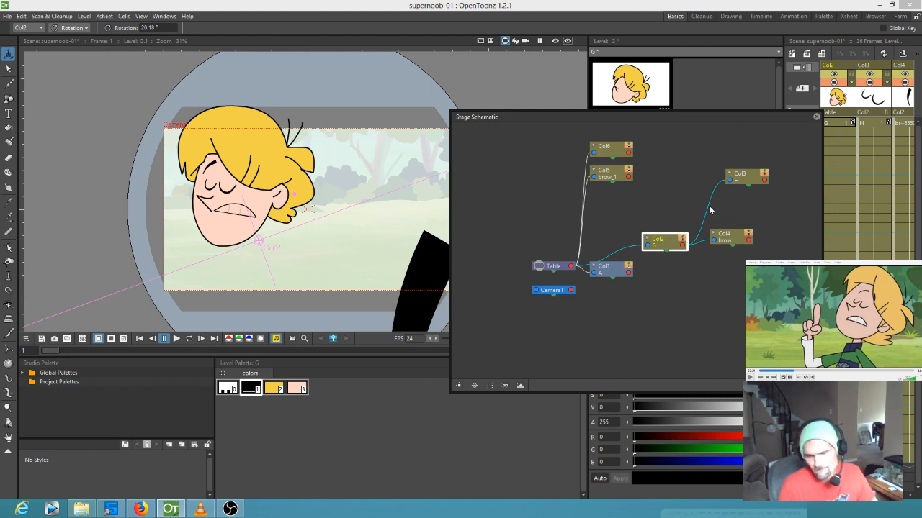
left_click_drag(741, 236, 757, 206)
left_click_drag(697, 257, 645, 263)
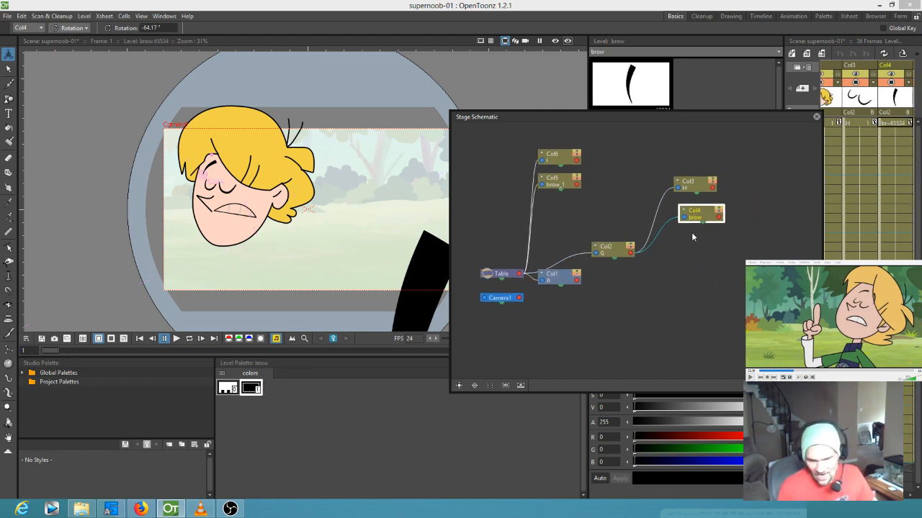
left_click_drag(566, 185, 719, 216)
left_click_drag(759, 283, 766, 218)
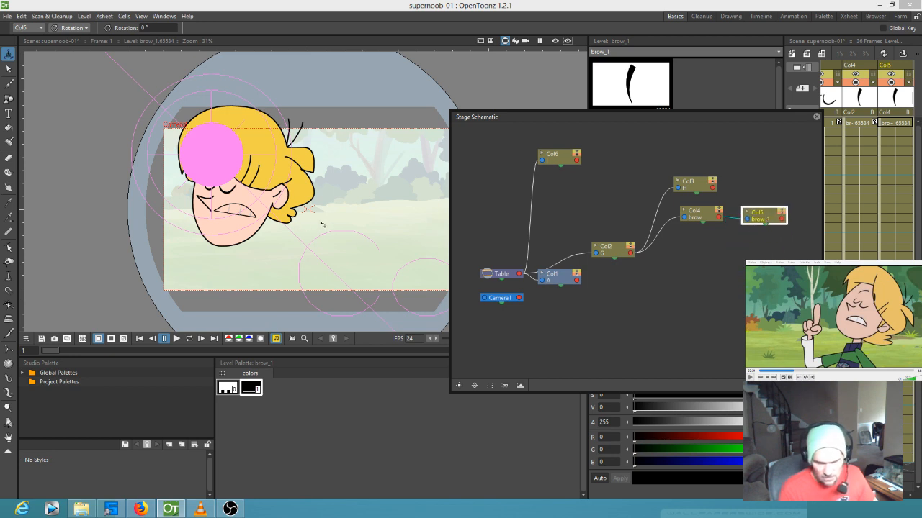
- Arrange the brow nodes in the Stage Schematic, placing Col4 slightly lower below Col3 and Col5 beside it
left_click_drag(697, 216, 694, 224)
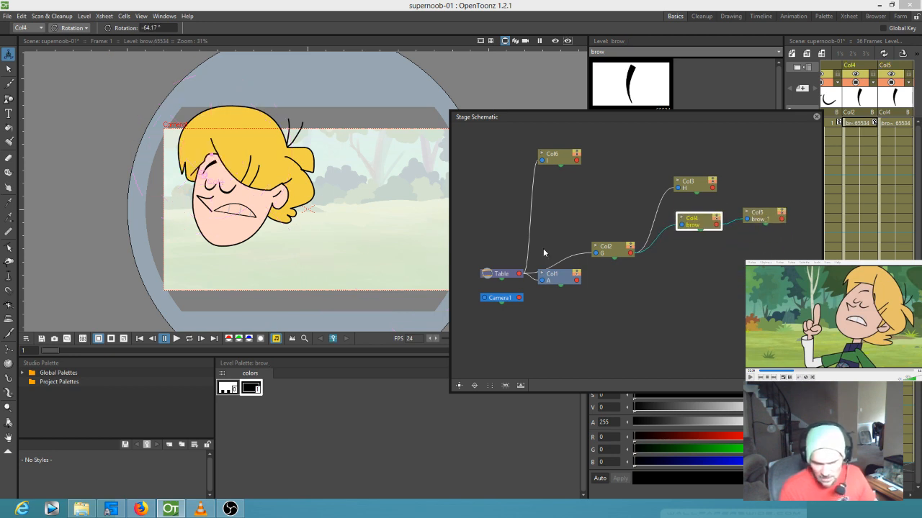
scroll(292, 215, "down", 8)
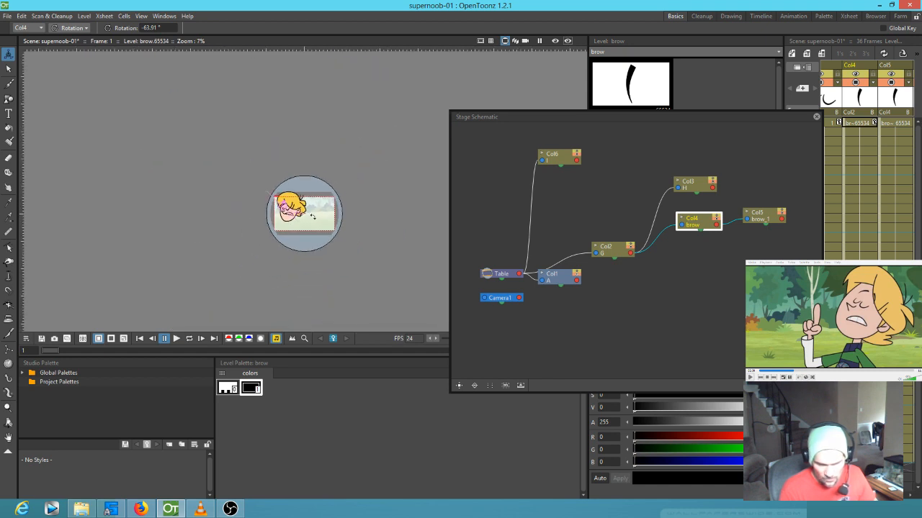
scroll(321, 216, "up", 7)
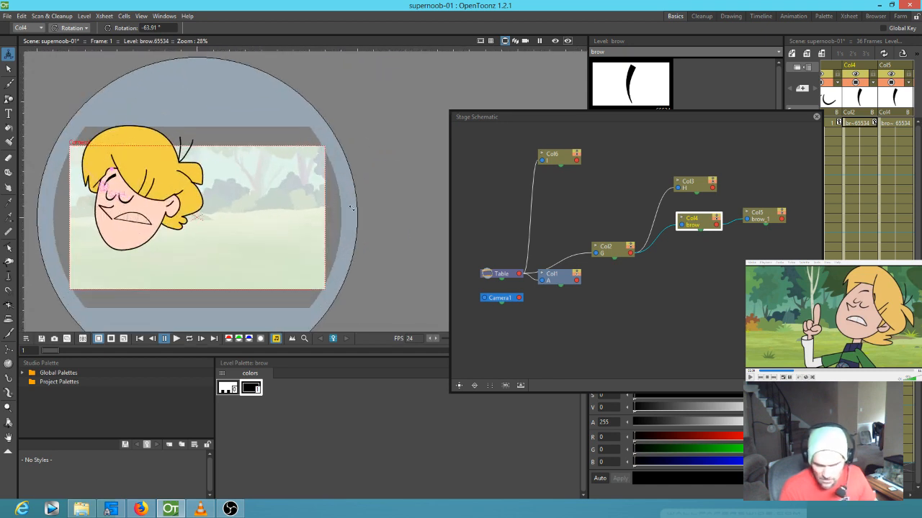
left_click_drag(763, 224, 771, 234)
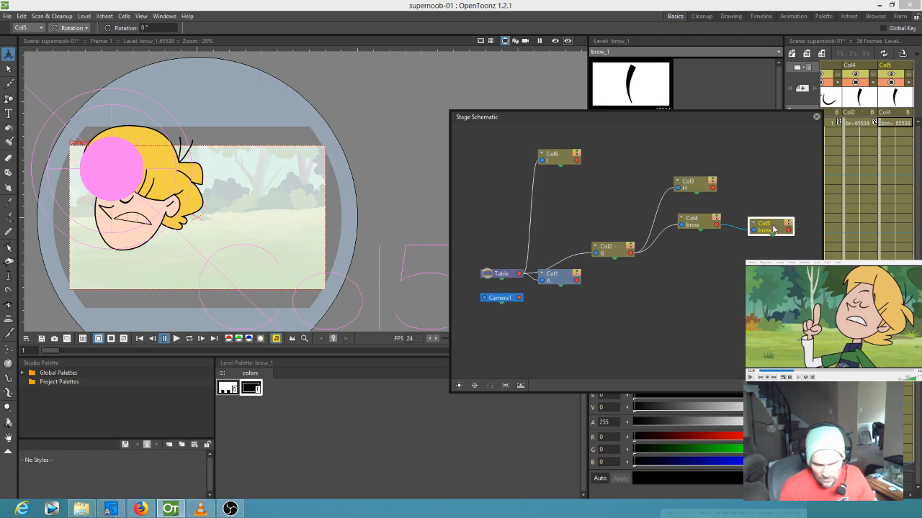
left_click_drag(706, 228, 702, 236)
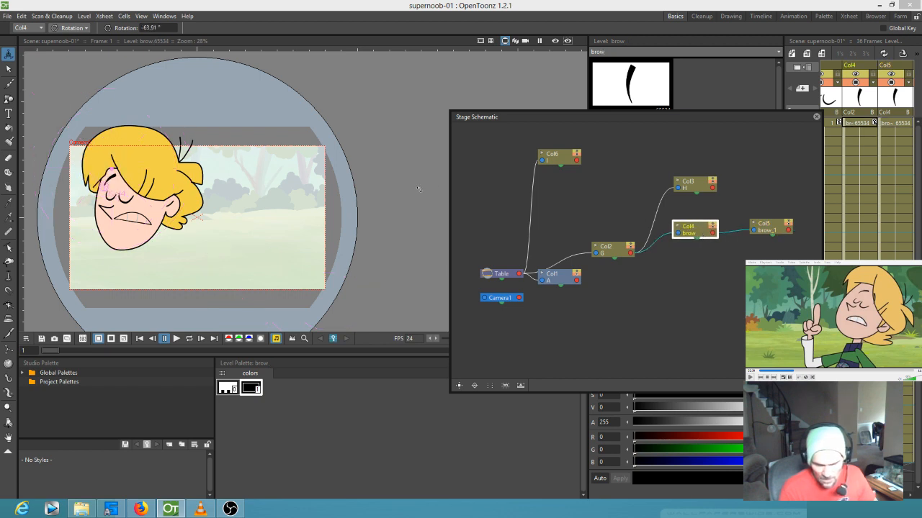
- Try moving the second brow column Col5 to about E/W 1782.31 mm and N/S 1511.08 mm
left_click(766, 229)
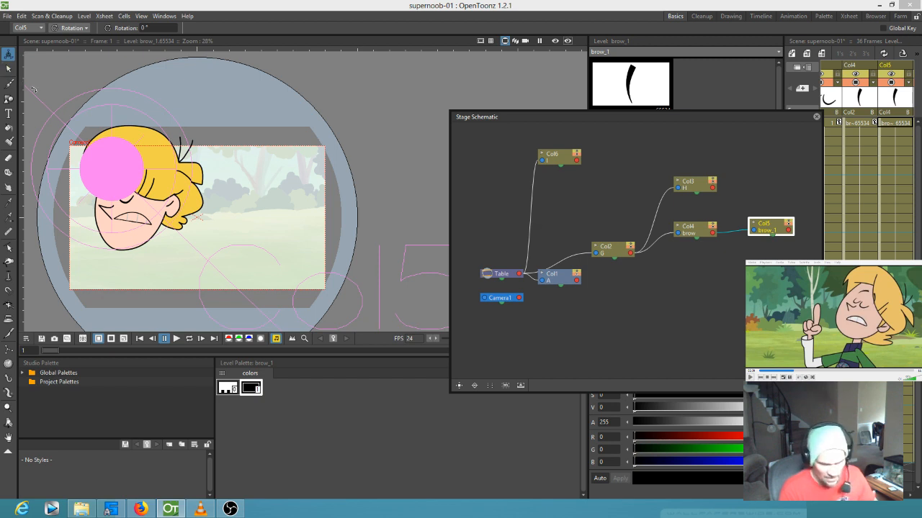
left_click(9, 69)
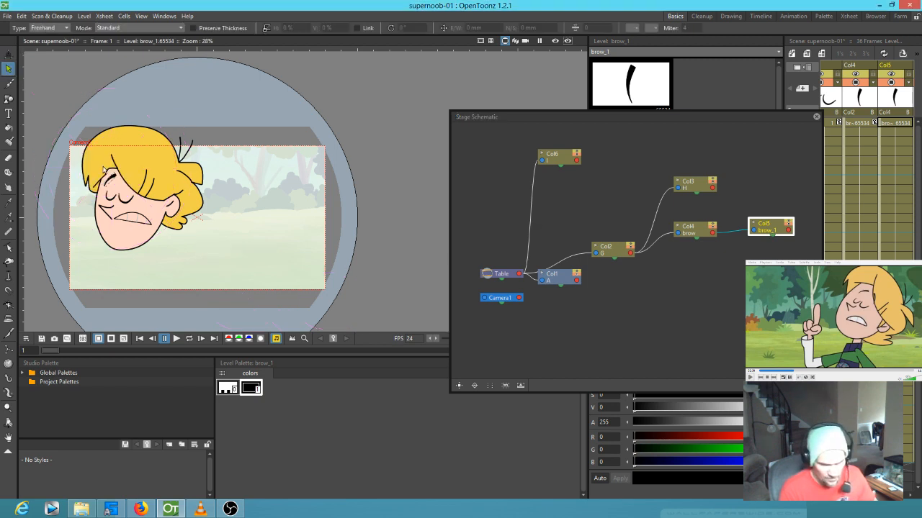
left_click(9, 55)
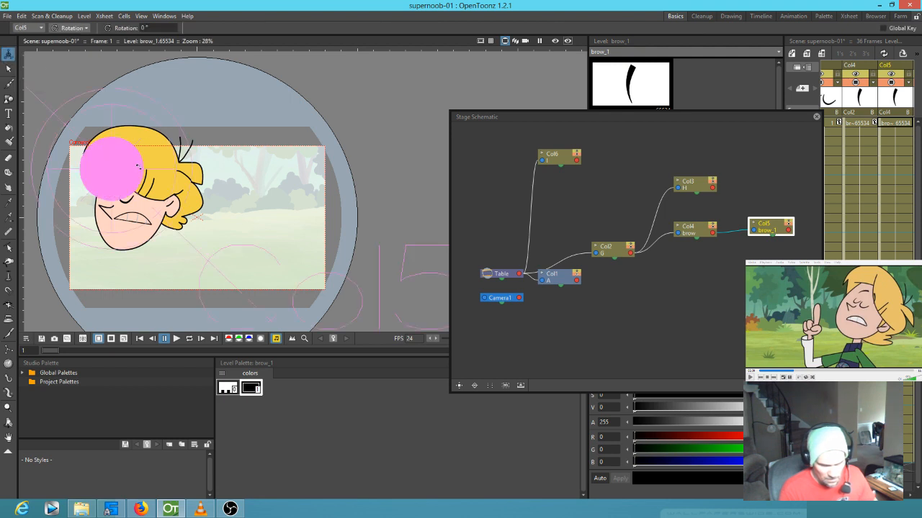
left_click(72, 28)
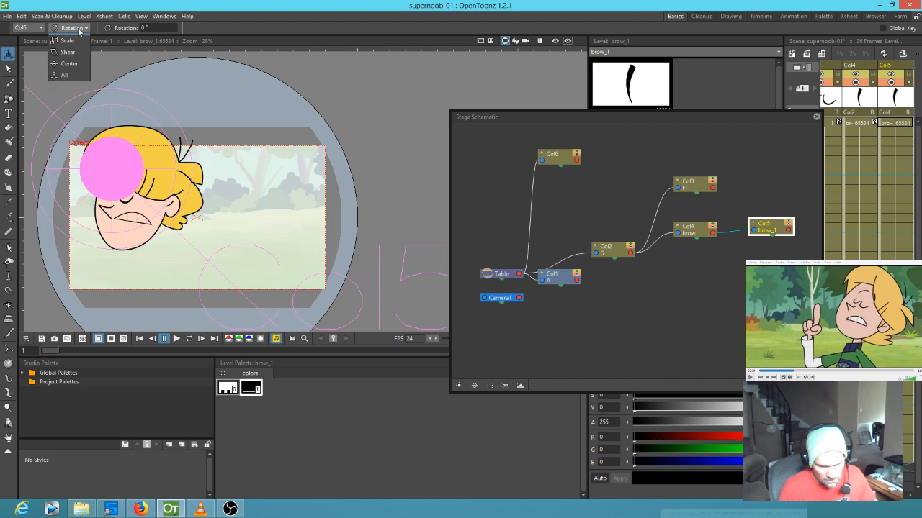
left_click(68, 36)
left_click_drag(121, 173, 208, 177)
scroll(208, 175, "down", 13)
scroll(208, 173, "up", 12)
scroll(208, 172, "up", 3)
scroll(225, 177, "down", 1)
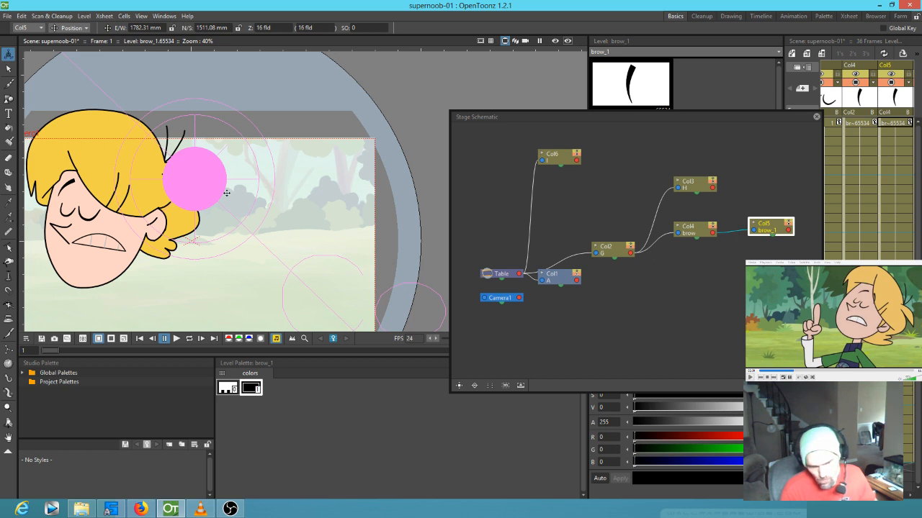
scroll(226, 193, "down", 2)
scroll(226, 193, "up", 2)
scroll(226, 193, "down", 1)
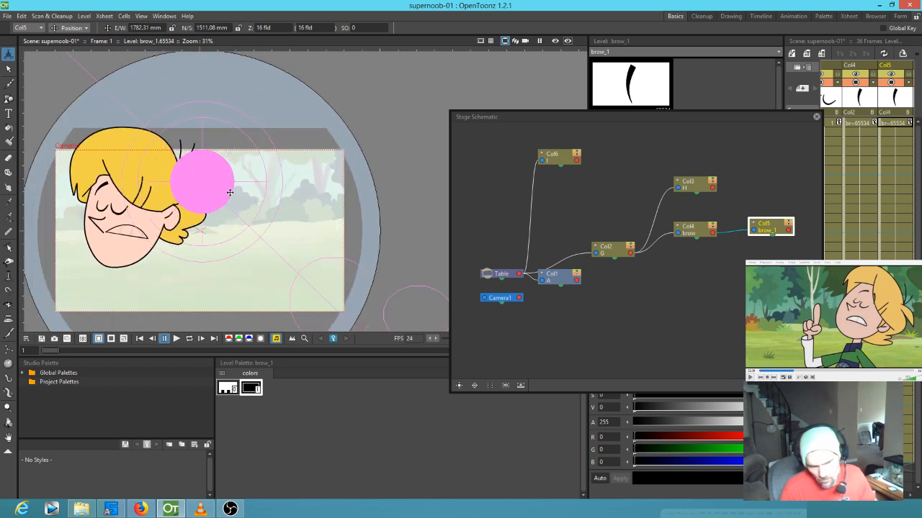
- Try scaling the second brow column Col5 uniformly to about 3.55%
left_click(87, 31)
left_click(72, 63)
left_click_drag(331, 144, 264, 159)
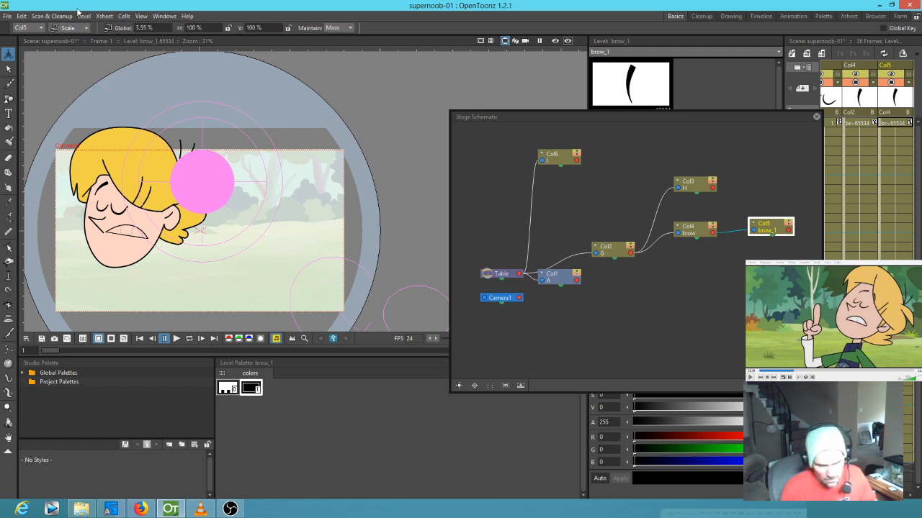
- Parent the second brow column Col5 directly to the head column Col2 and place its node below Col4
left_click_drag(754, 230, 639, 259)
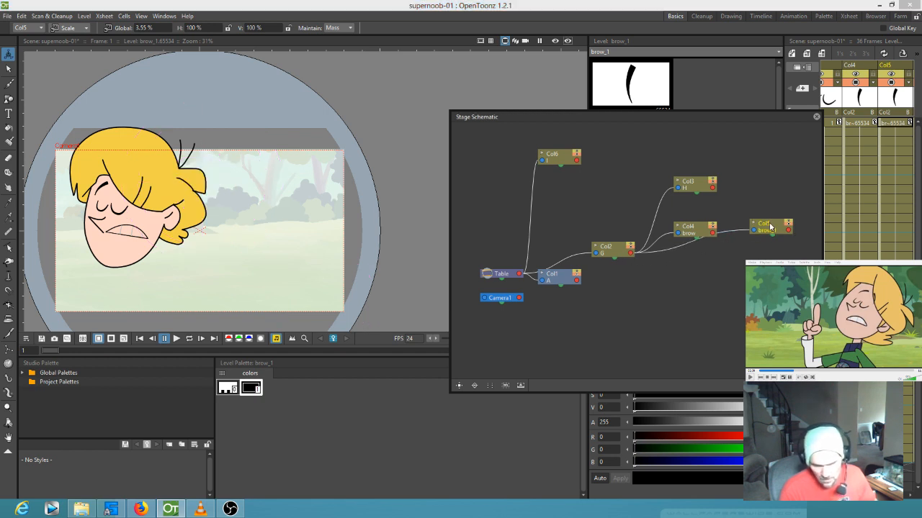
left_click_drag(781, 227, 704, 261)
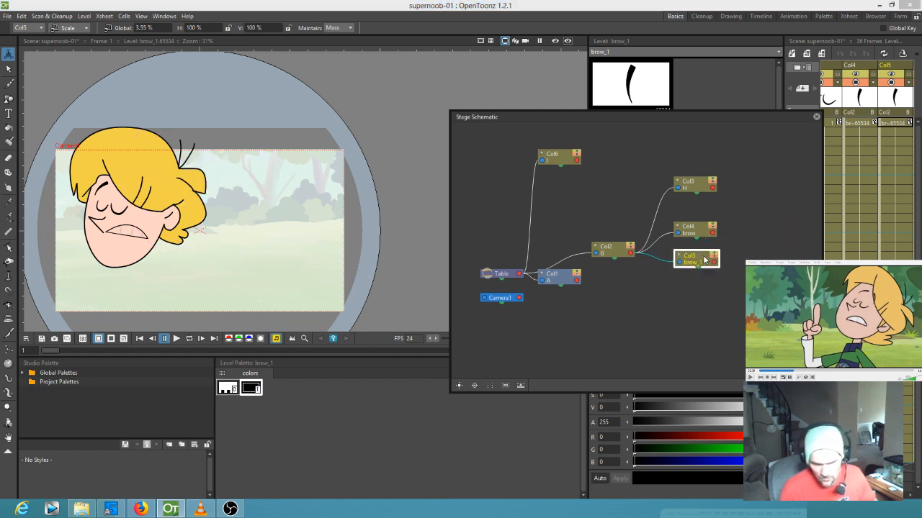
- Try to bring the second brow into view by rescaling Col5 repeatedly, ending at about 4.22%
scroll(309, 201, "down", 5)
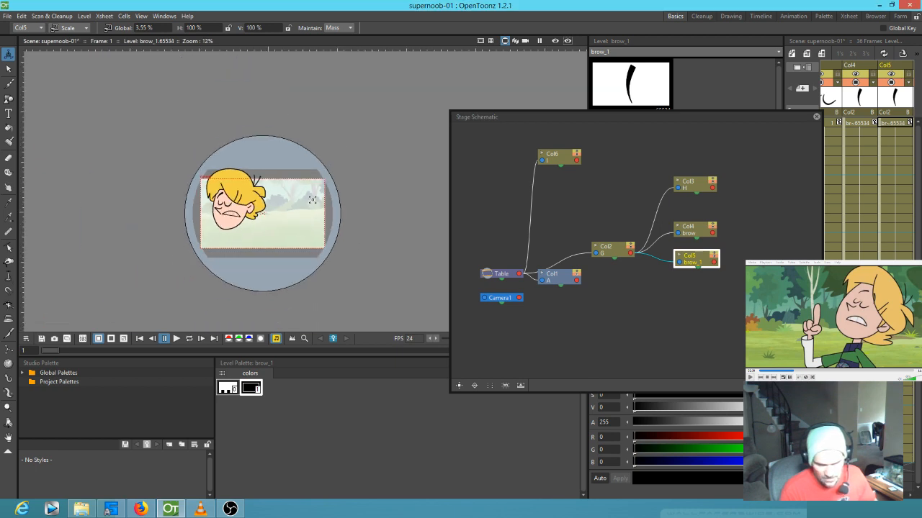
scroll(324, 200, "up", 6)
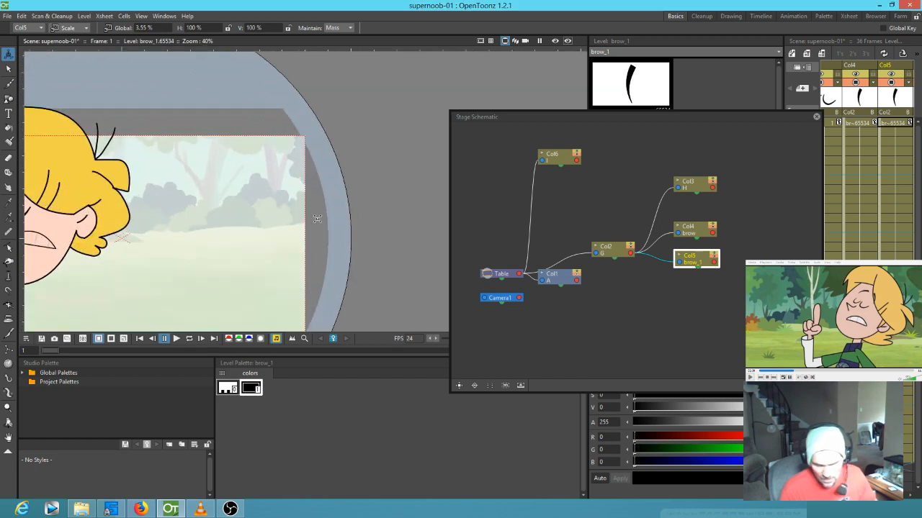
left_click_drag(238, 219, 391, 212)
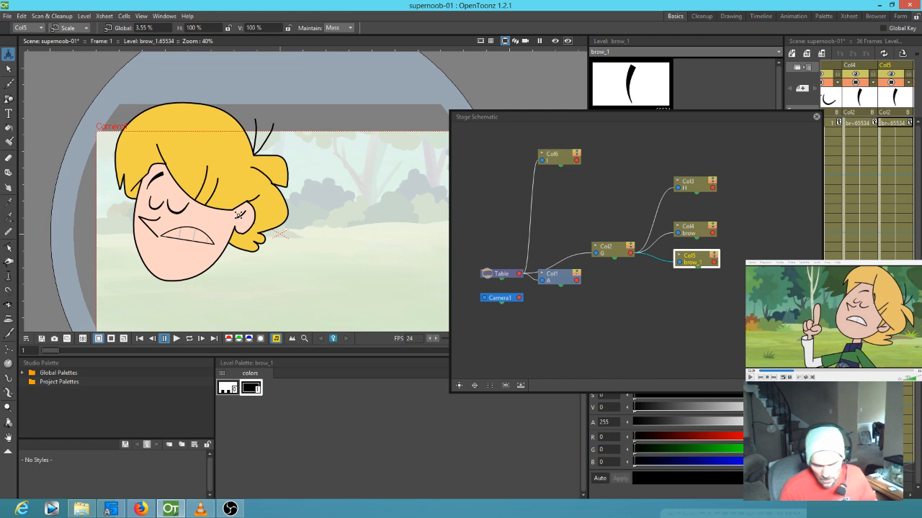
left_click_drag(211, 197, 207, 198)
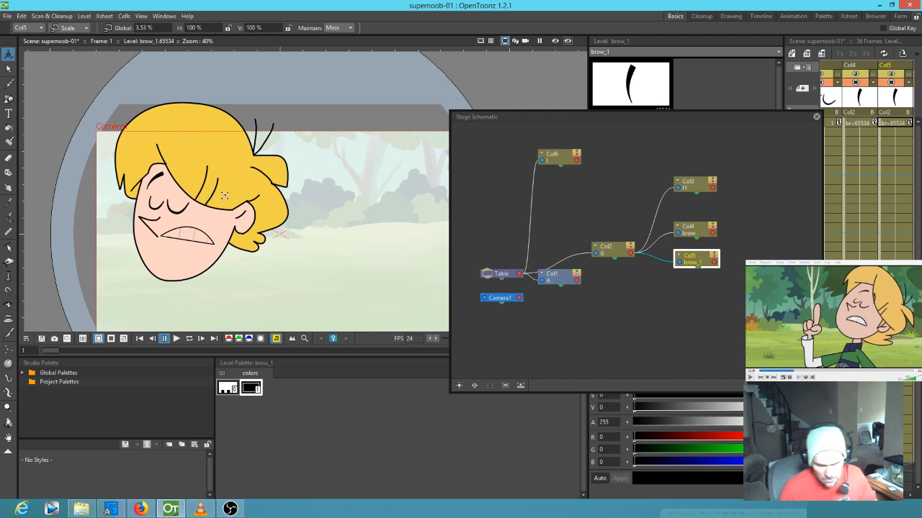
left_click_drag(266, 180, 420, 129)
left_click_drag(96, 286, 64, 307)
left_click_drag(295, 198, 160, 277)
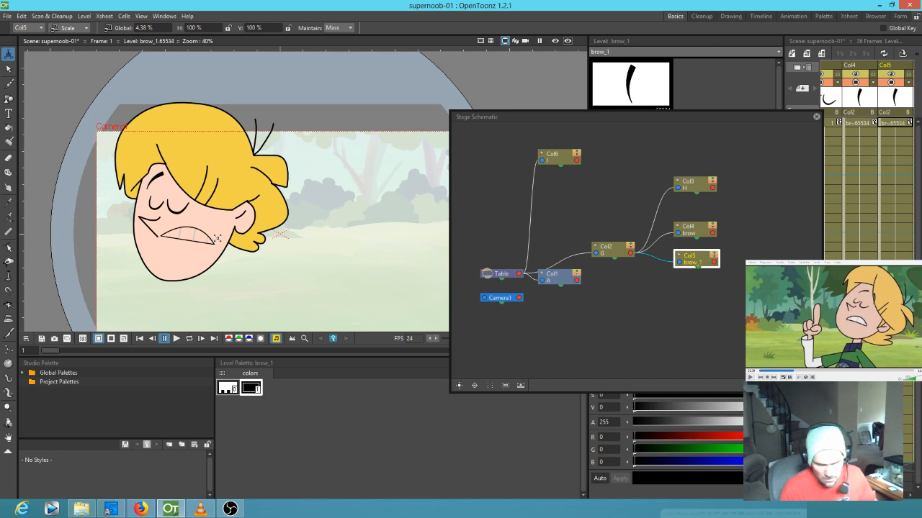
left_click_drag(204, 246, 2, 456)
left_click_drag(6, 516, 221, 291)
left_click_drag(133, 325, 345, 222)
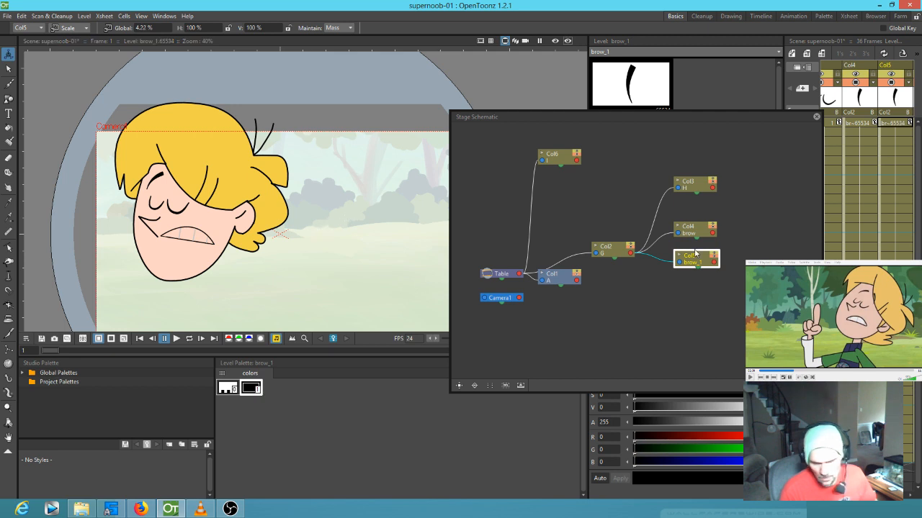
- Delete the second brow column Col5 and move the Stage Schematic window clear of the Xsheet
key("Delete")
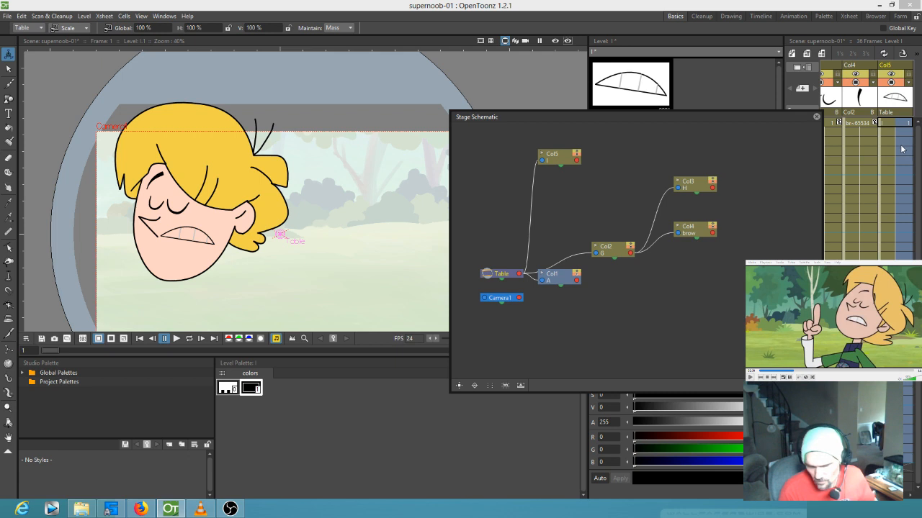
left_click_drag(640, 120, 520, 113)
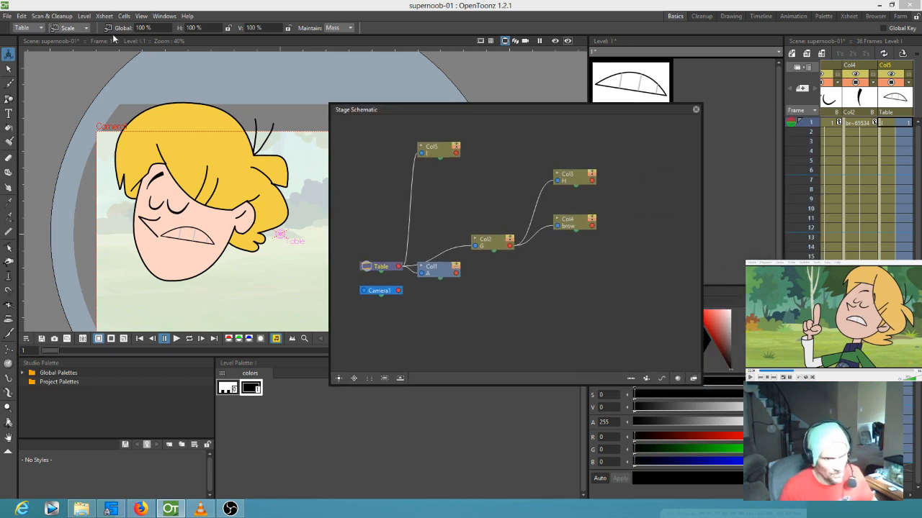
- Load brow.svg from the portablestuff svg folder into frame 1 of the empty column Col6, keeping its original location
left_click(81, 509)
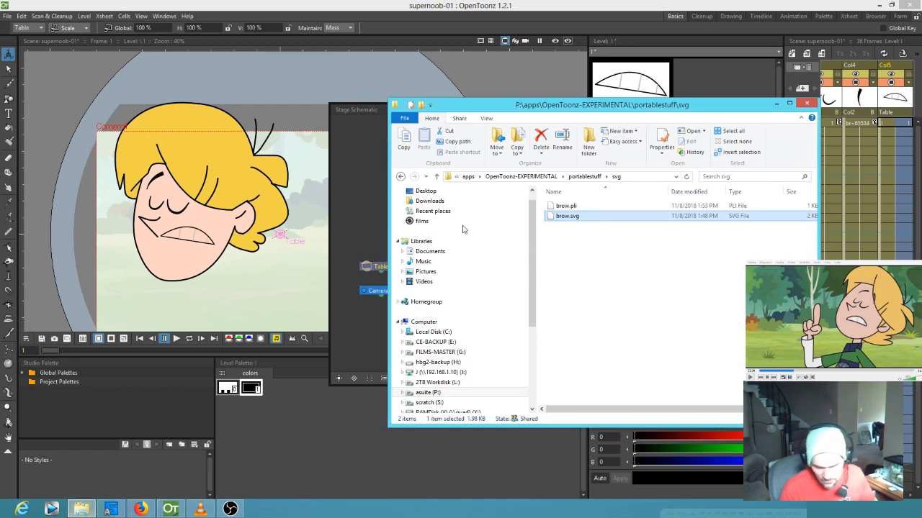
left_click_drag(610, 108, 535, 106)
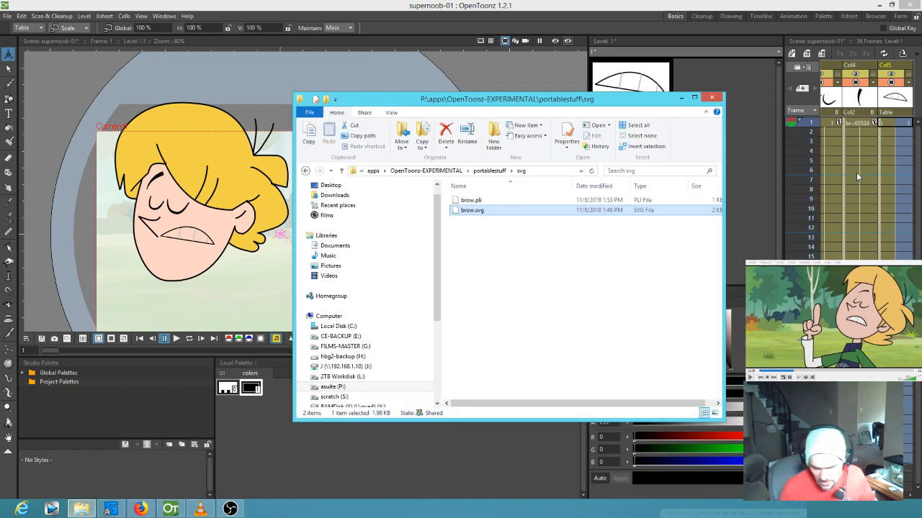
left_click(835, 170)
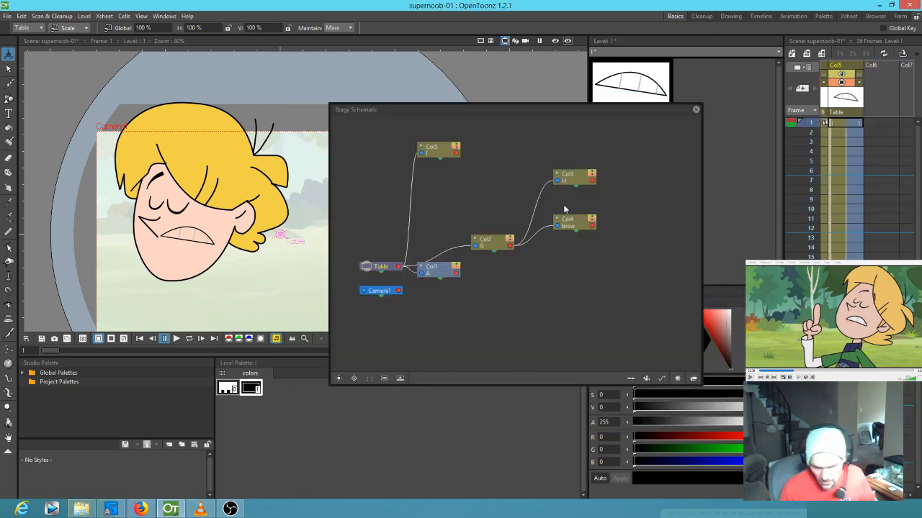
left_click(80, 509)
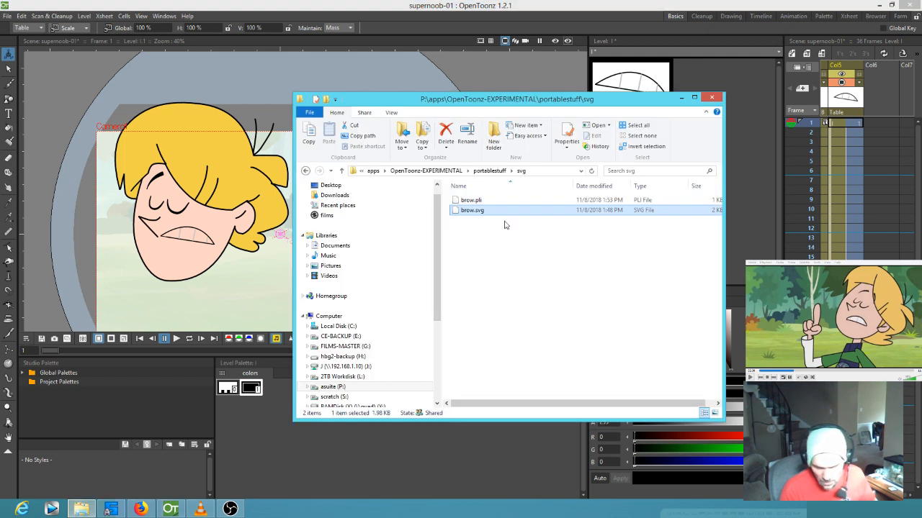
left_click_drag(471, 211, 878, 123)
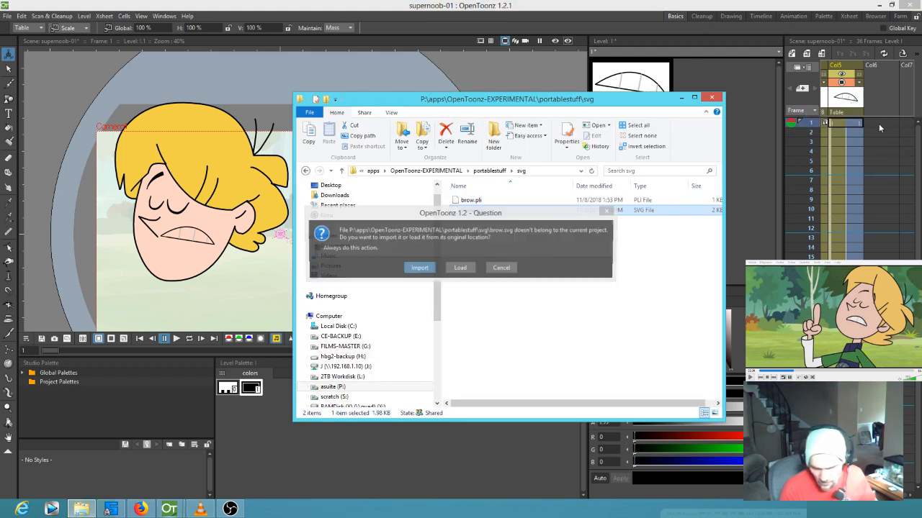
left_click(461, 268)
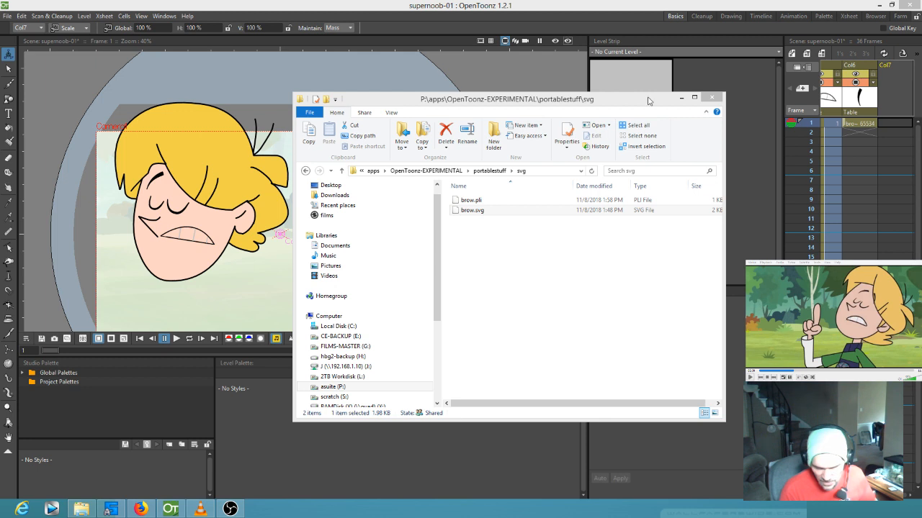
left_click(196, 213)
- Move the Stage Schematic window off the character and place the new brow node Col6 below Col4
left_click_drag(580, 117, 720, 123)
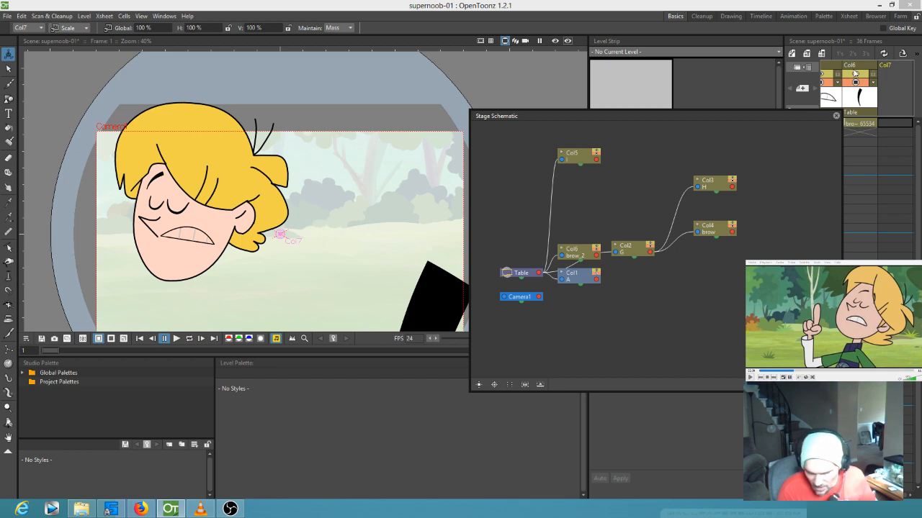
left_click(576, 155)
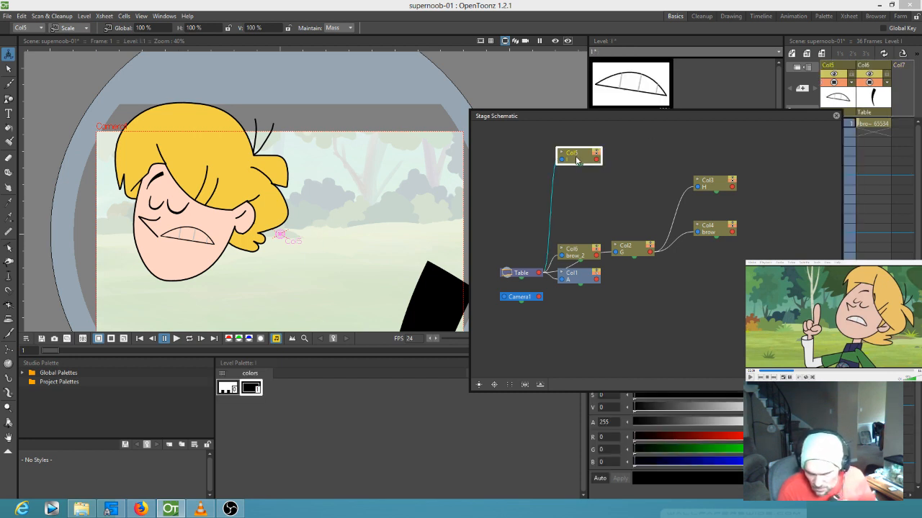
left_click_drag(576, 251, 737, 299)
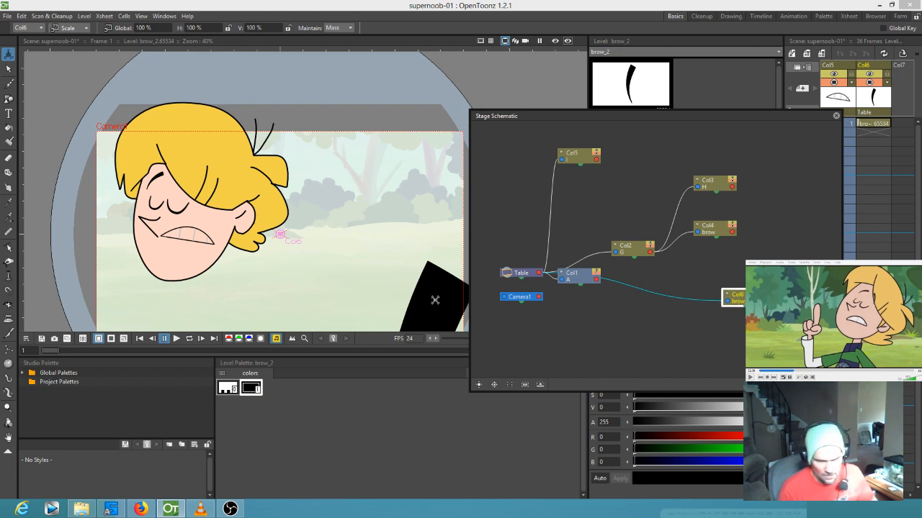
- Scale the new brow column Col6 uniformly to about 10.71% and move it to about E/W -124.29 mm, N/S 79.14 mm
left_click_drag(432, 284, 301, 242)
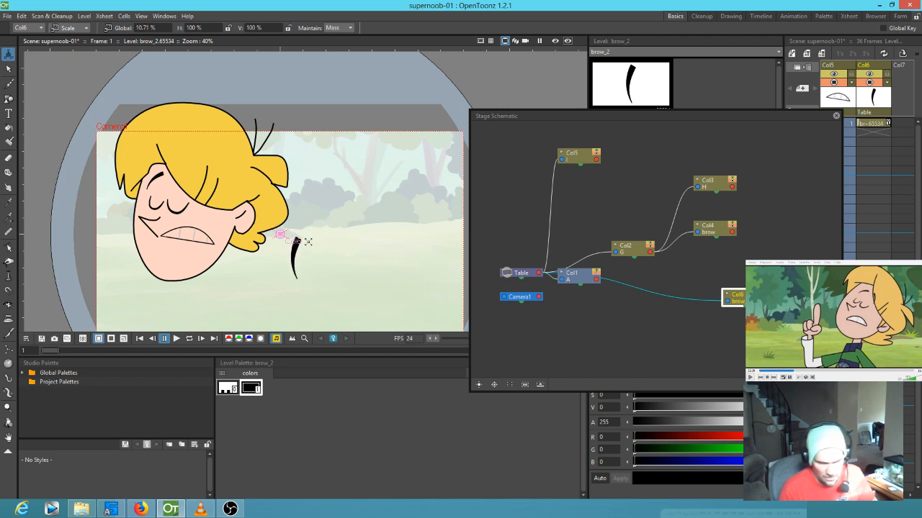
left_click(86, 28)
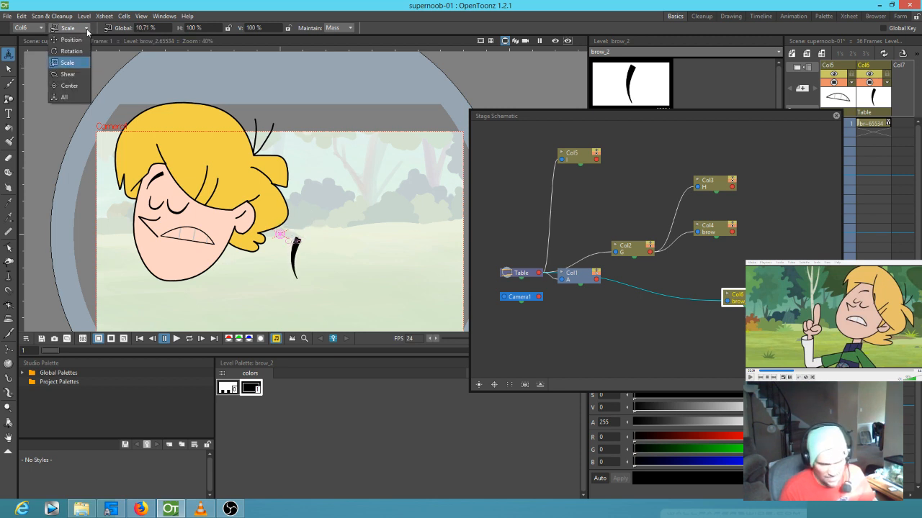
left_click(71, 40)
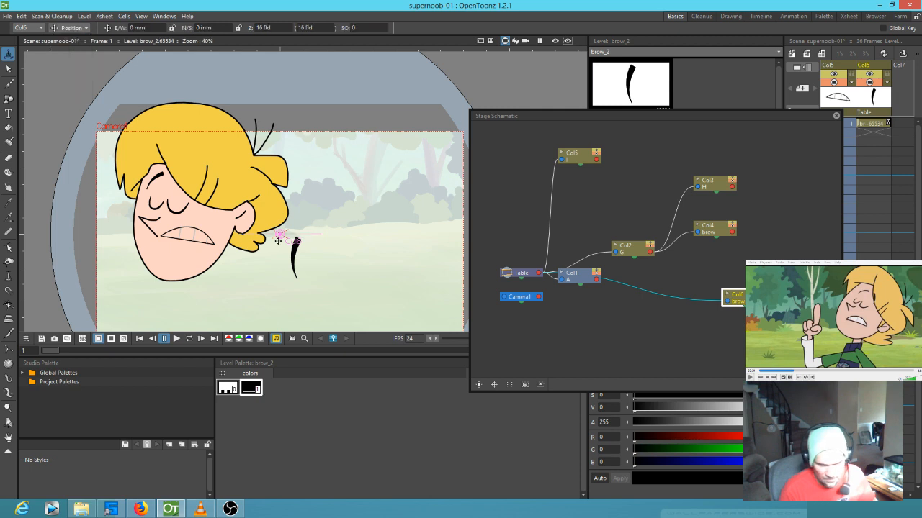
left_click_drag(313, 267, 198, 186)
left_click(85, 28)
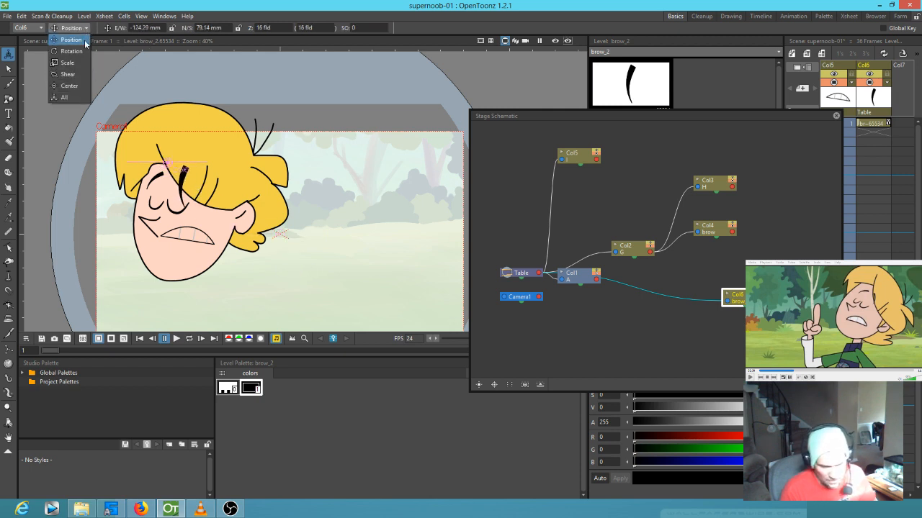
- Scale the brow column Col6 down uniformly to about 8.06%
left_click(84, 63)
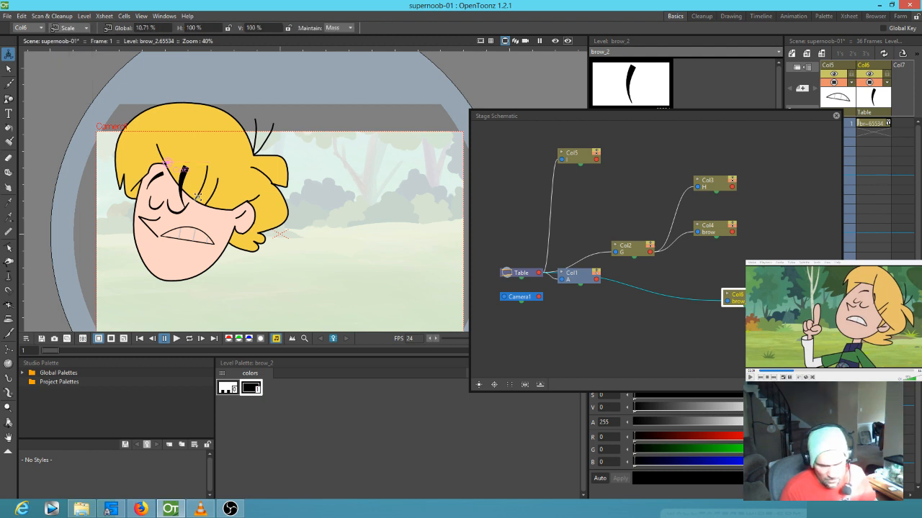
left_click_drag(206, 189, 180, 132)
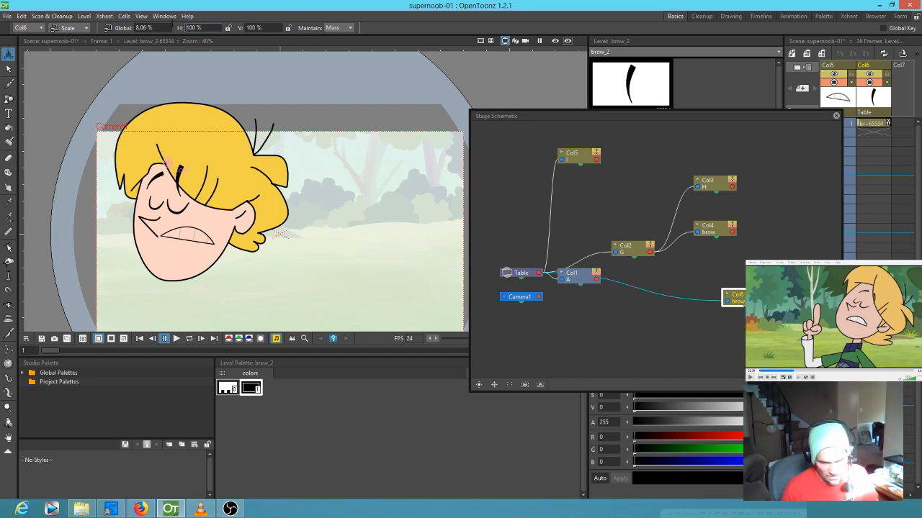
key("minus")
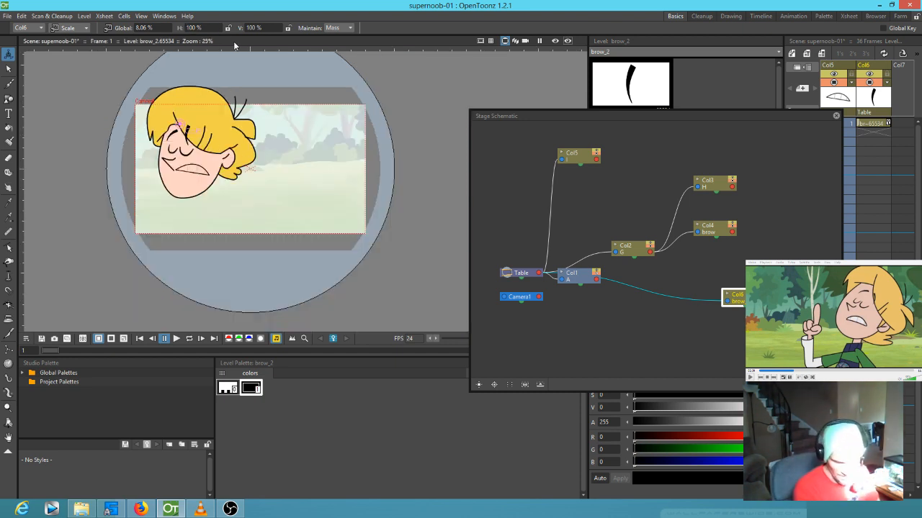
scroll(193, 117, "up", 3)
- Try to mirror the brow Col6 horizontally by setting its horizontal scale to -100% while mass is maintained
left_click(193, 27)
key("Return")
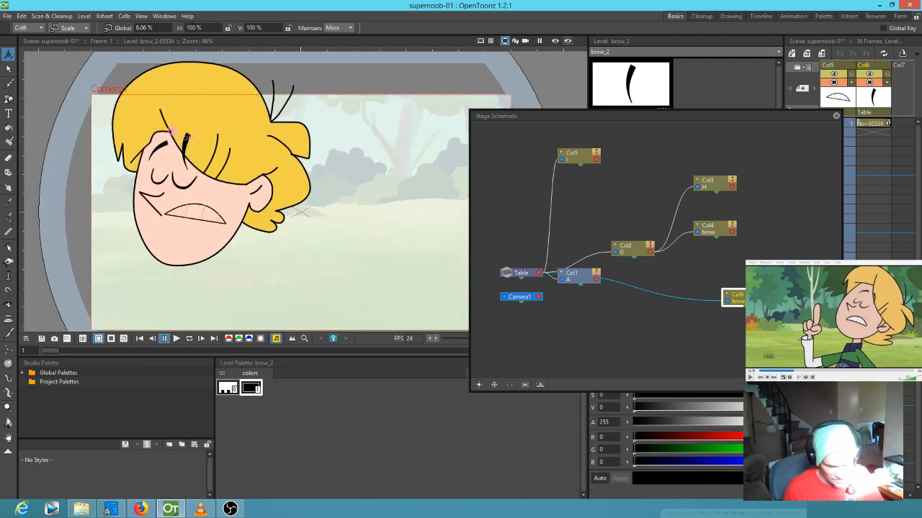
left_click(188, 28)
left_click(188, 28)
type("-")
key("Return")
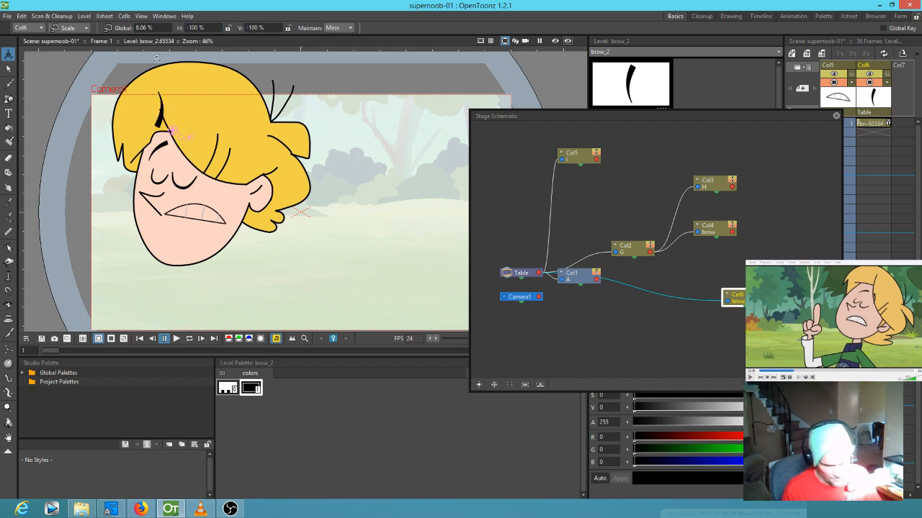
- Return the brow's horizontal scale to 100%
left_click(188, 28)
left_click(189, 27)
key("Delete")
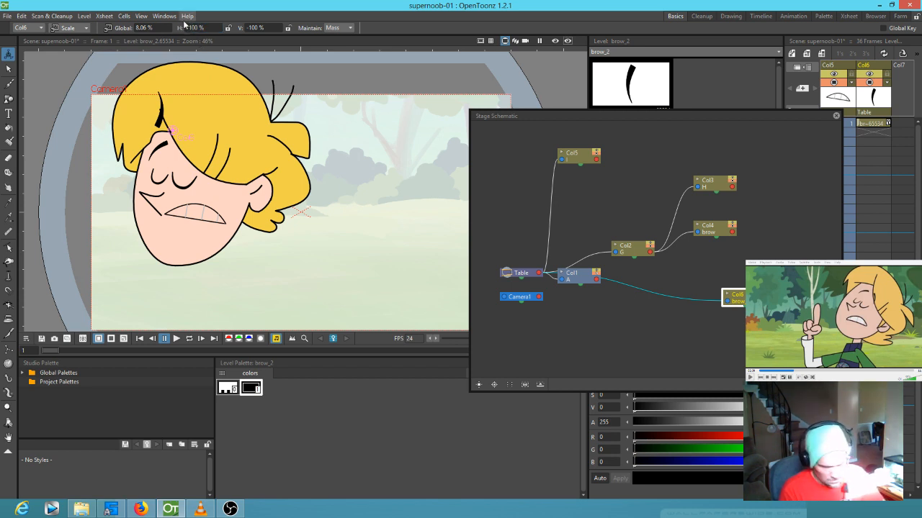
type("-")
left_click_drag(209, 28, 185, 28)
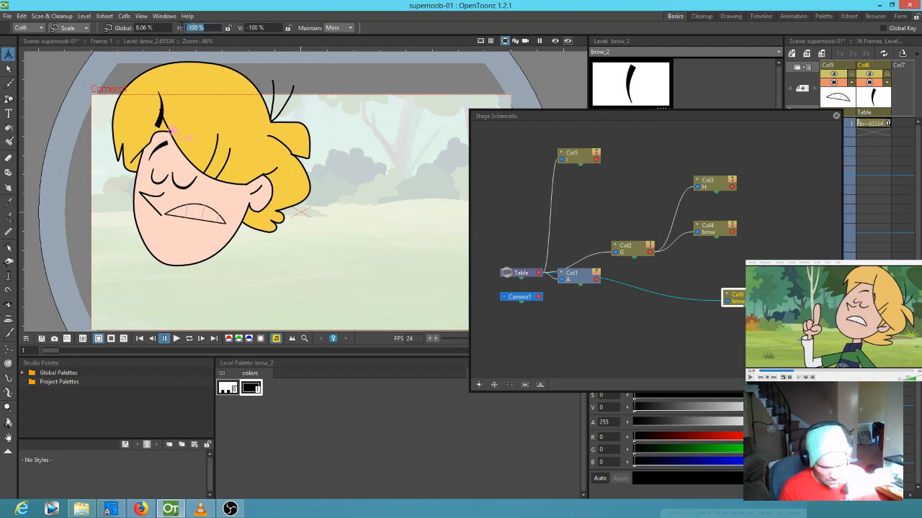
type("100")
key("Return")
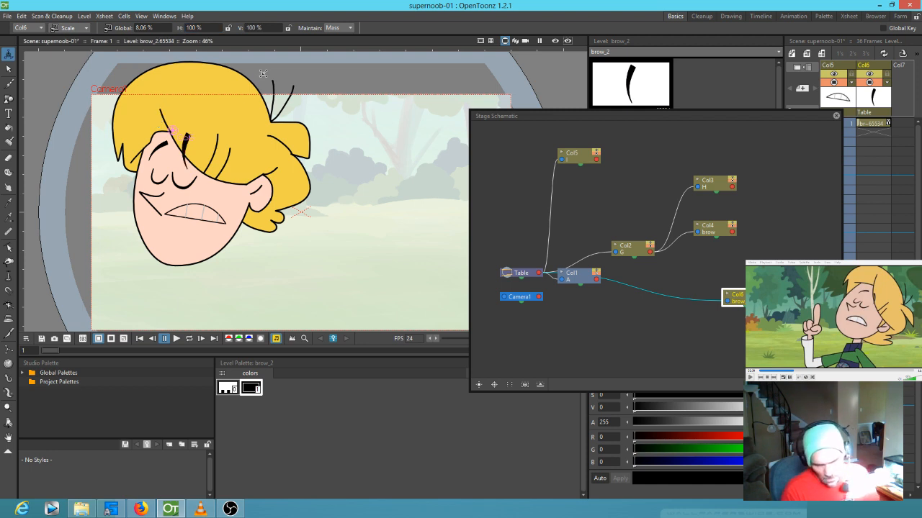
- Try a vertical scale of -100% on the brow Col6, then return it to 100%
left_click(273, 27)
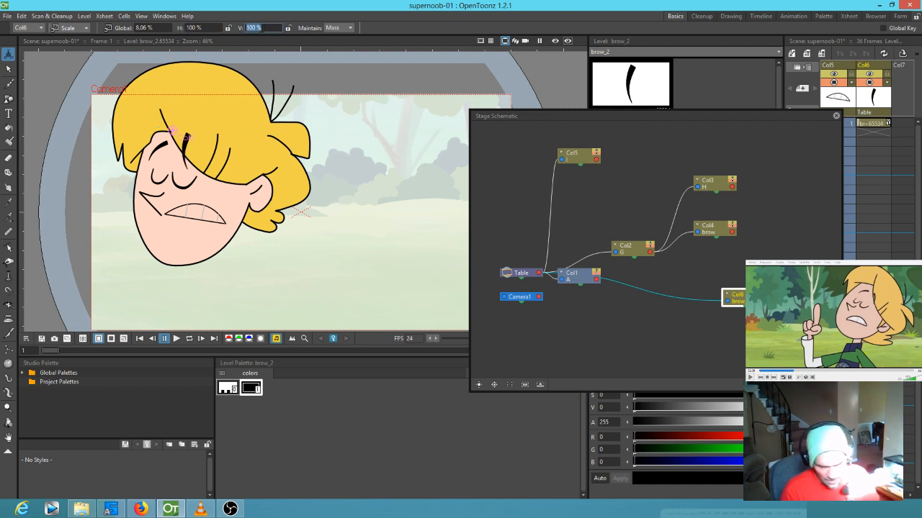
left_click(252, 28)
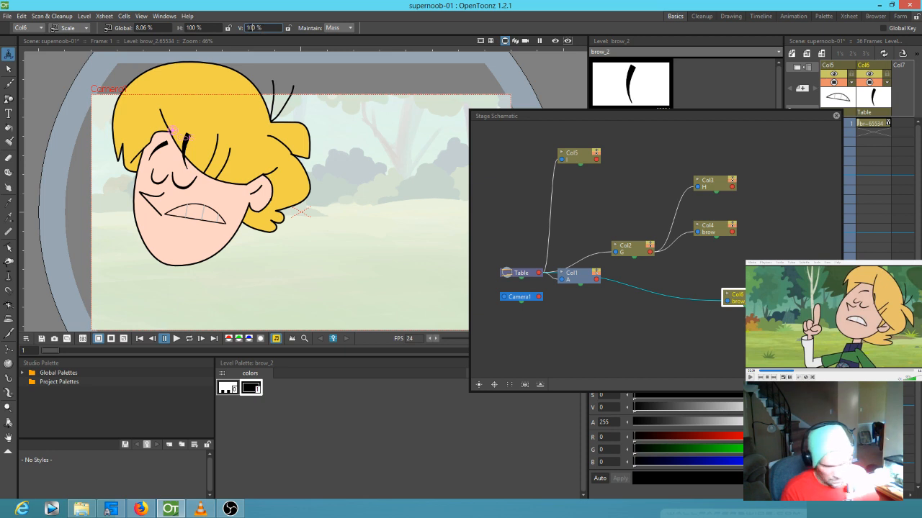
type("-")
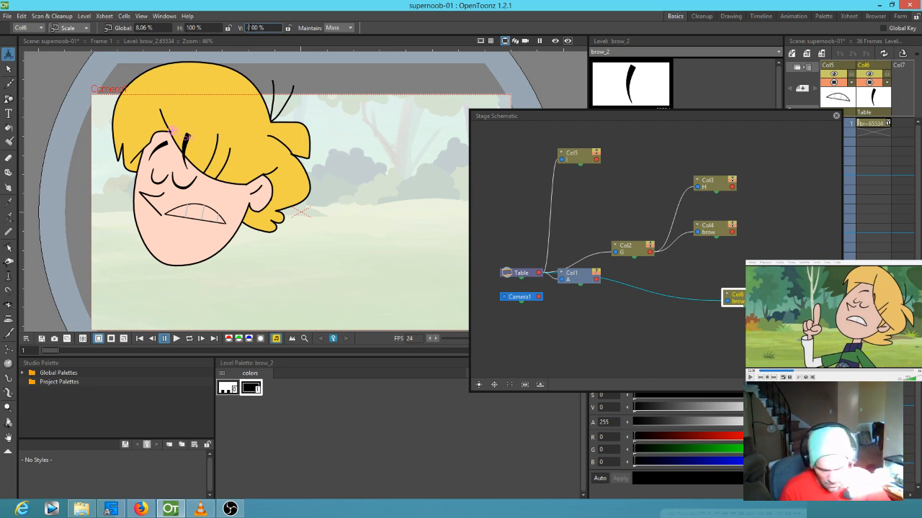
key("Return")
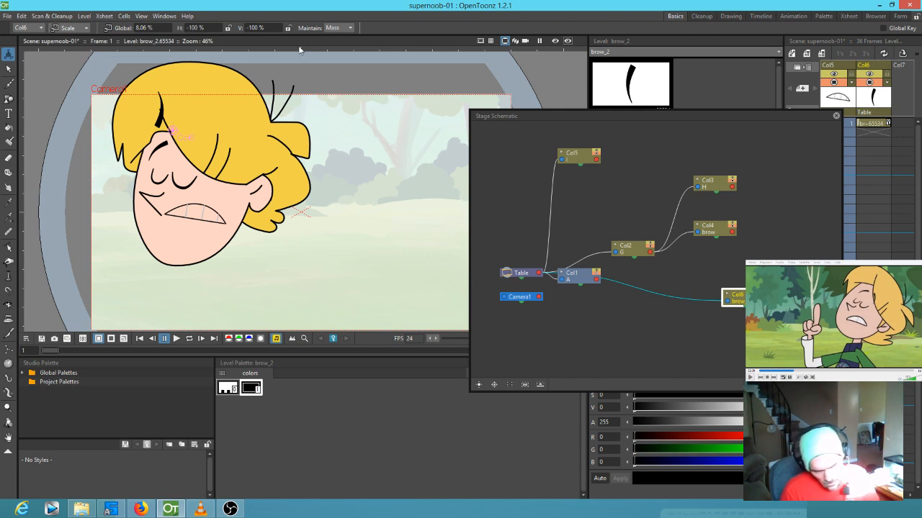
left_click(274, 27)
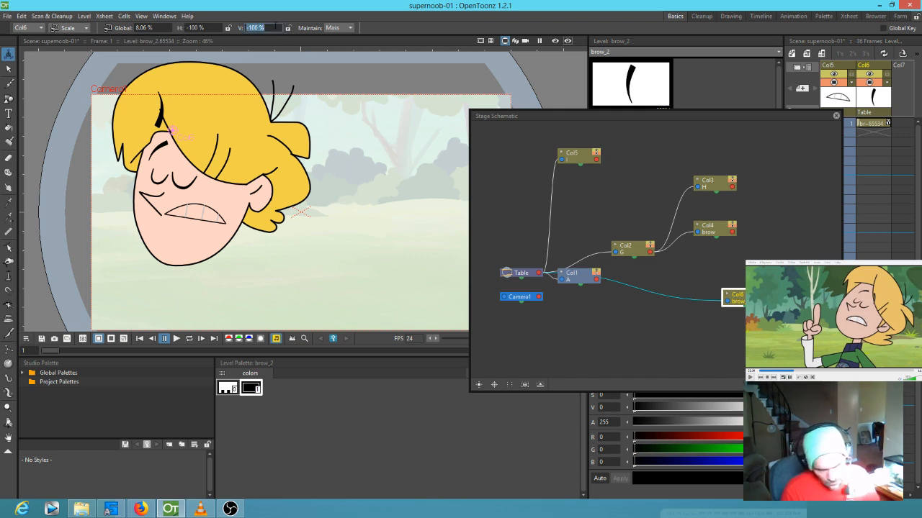
left_click(255, 27)
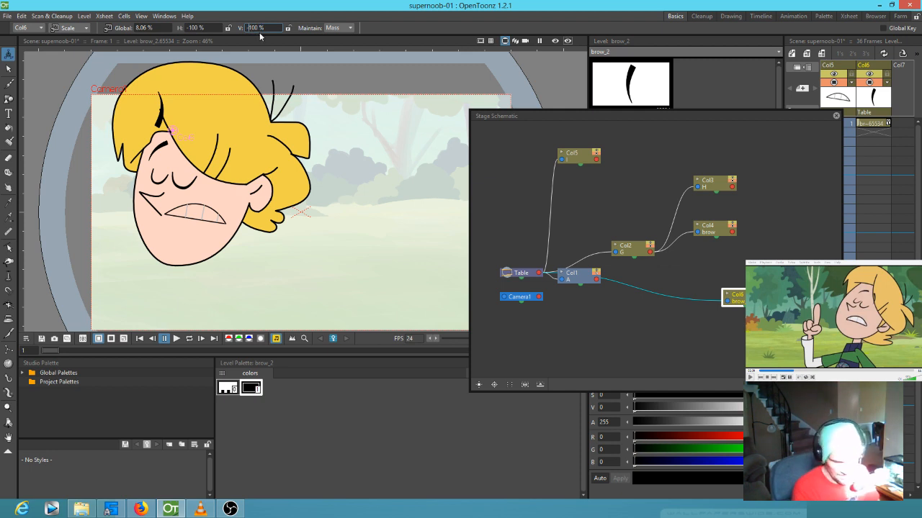
key("BackSpace")
key("Return")
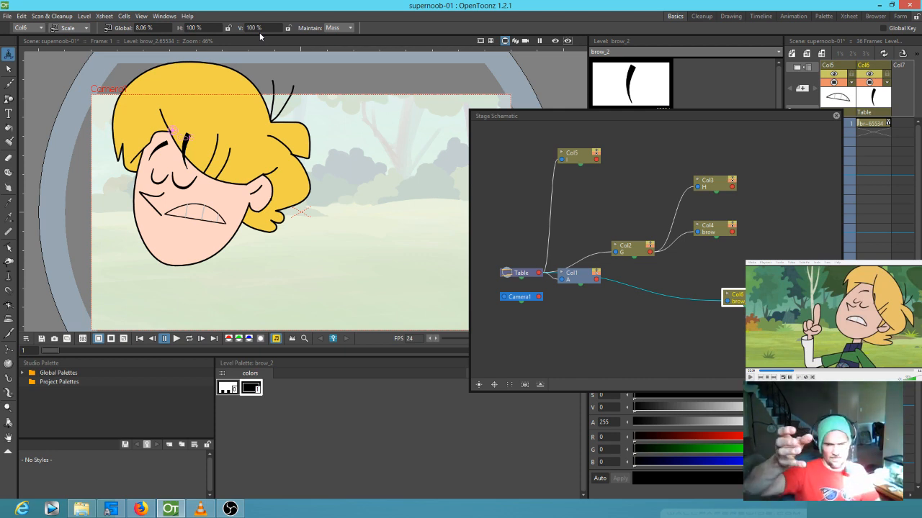
- Try a horizontal scale of -100% on the brow again, then set its vertical scale to 100%
left_click(187, 27)
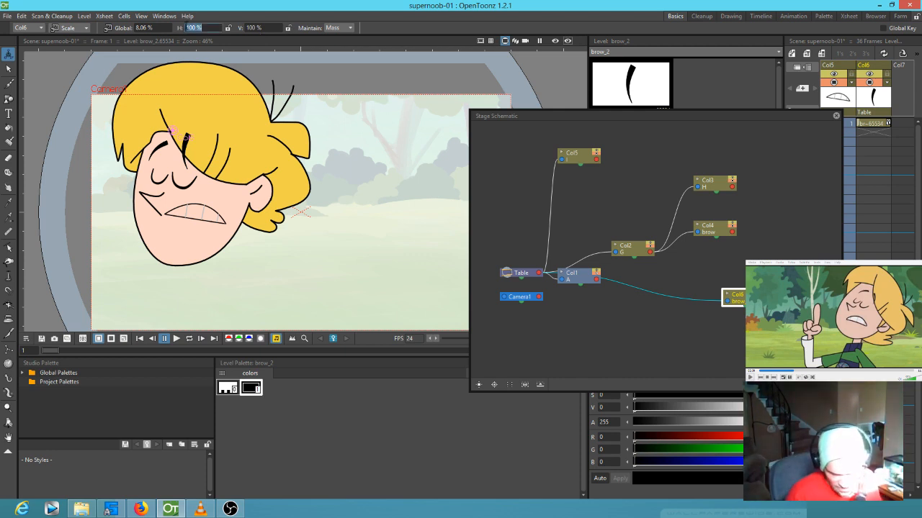
left_click(196, 27)
type("-")
key("Return")
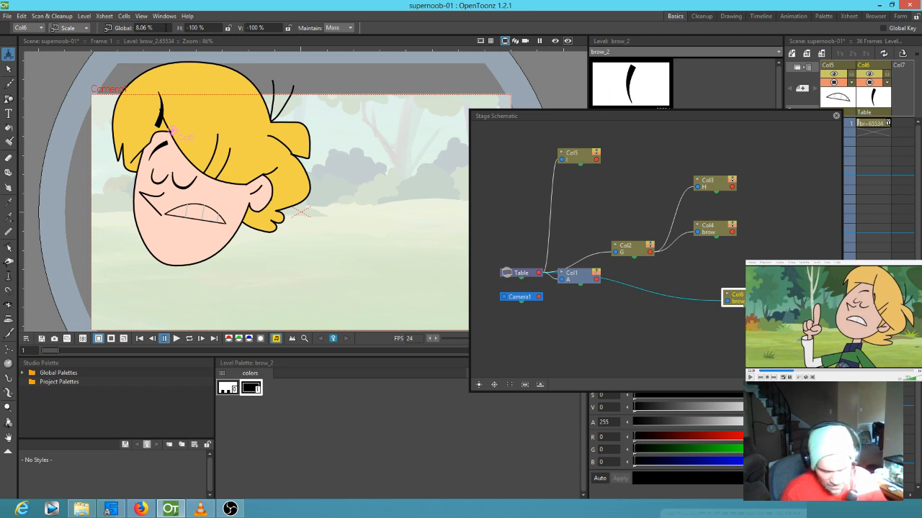
left_click(258, 28)
type("10")
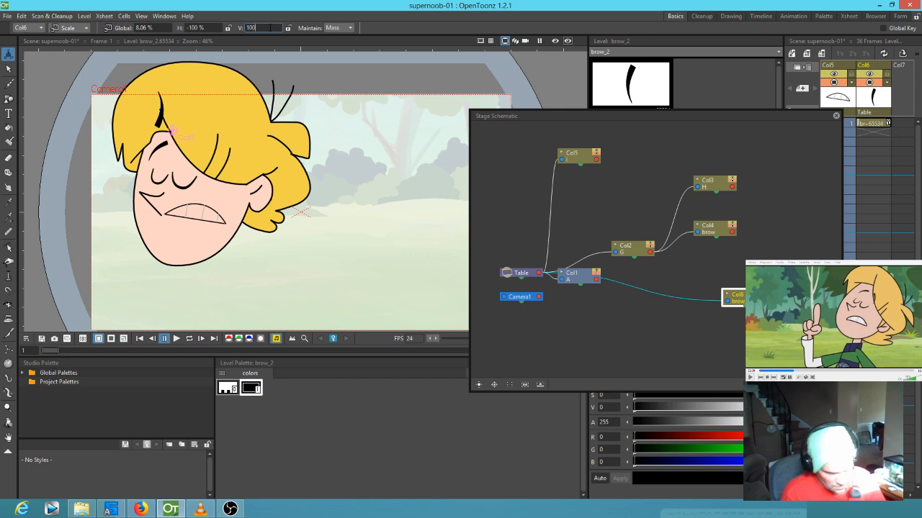
key("Return")
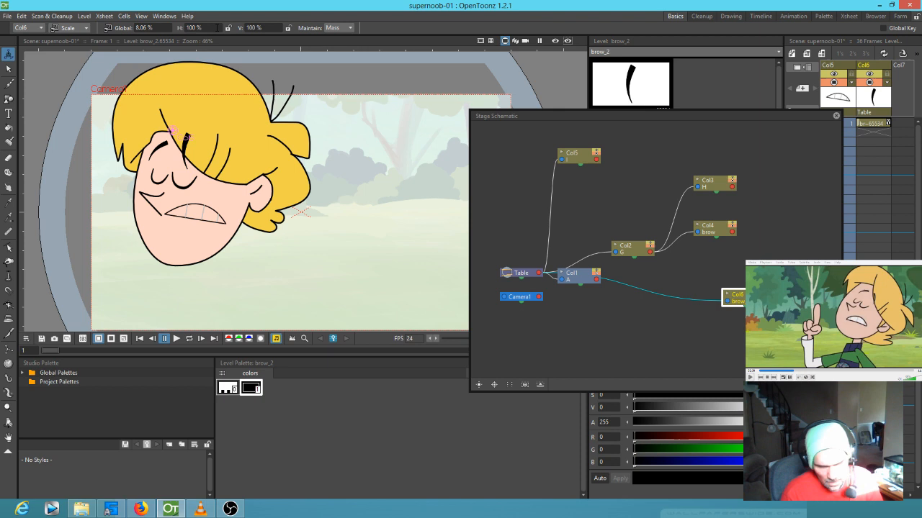
- Set the scale's Maintain option to None and mirror the brow Col6 with a horizontal scale of -100%
left_click(348, 28)
left_click(333, 36)
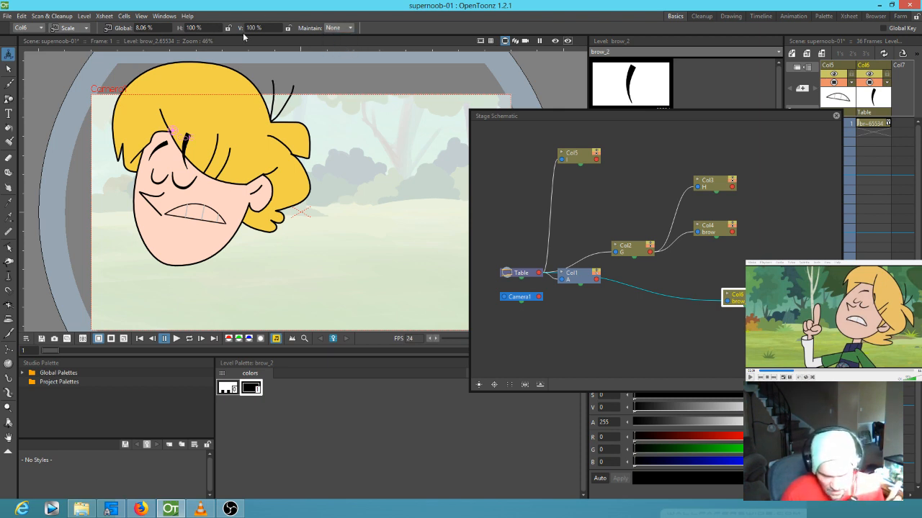
left_click(201, 28)
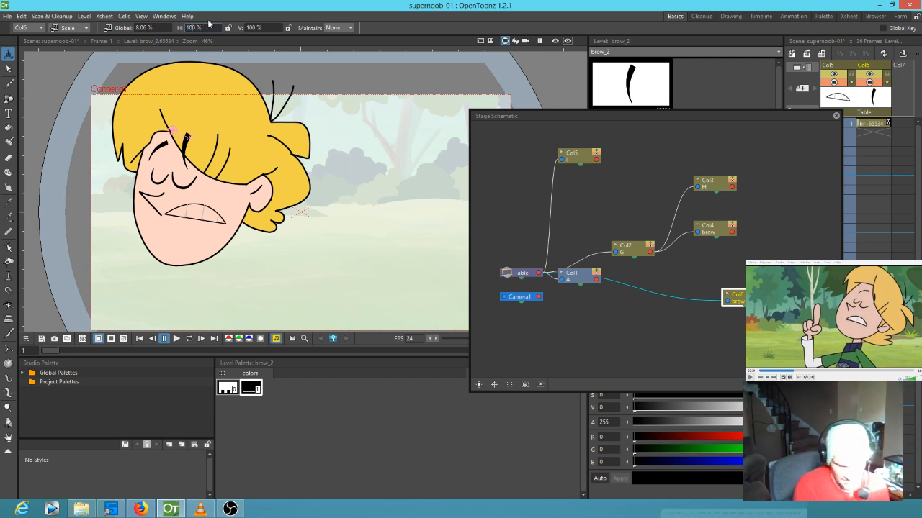
key("Left")
type("-")
key("Return")
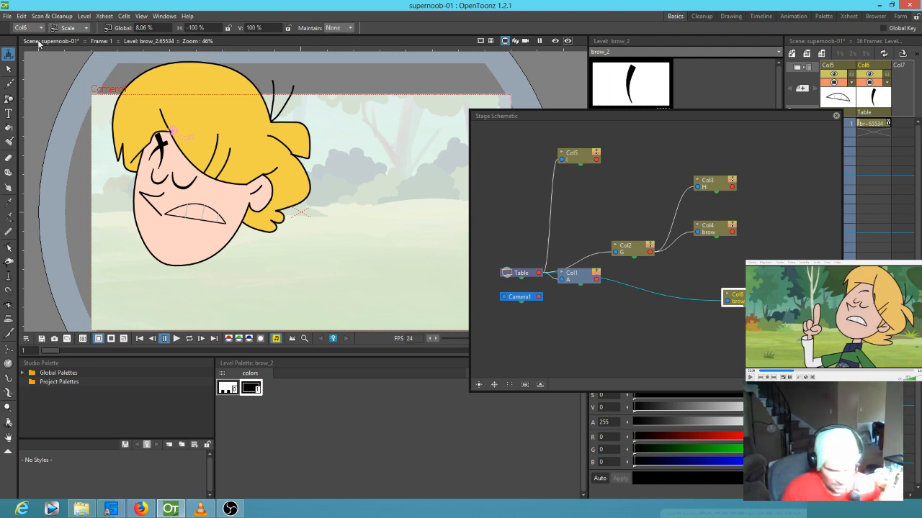
- Move the mirrored brow to about E/W -93.15 mm, N/S 76.35 mm and rotate it about 29.55°
left_click(85, 28)
left_click(71, 40)
left_click_drag(178, 165, 210, 167)
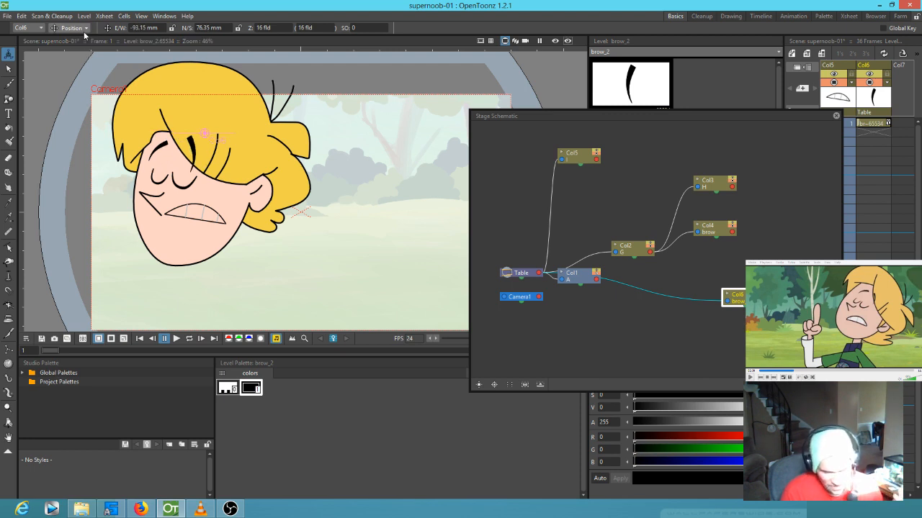
left_click(87, 31)
left_click(68, 50)
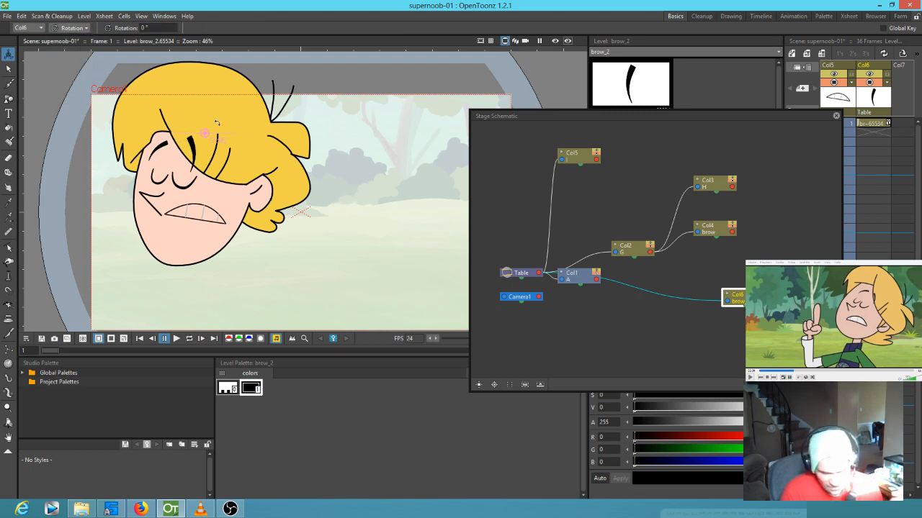
mouse_move(204, 132)
left_mouse_down()
mouse_move(173, 154)
mouse_move(174, 164)
mouse_move(229, 163)
mouse_move(176, 174)
mouse_move(216, 164)
mouse_move(205, 170)
left_mouse_up()
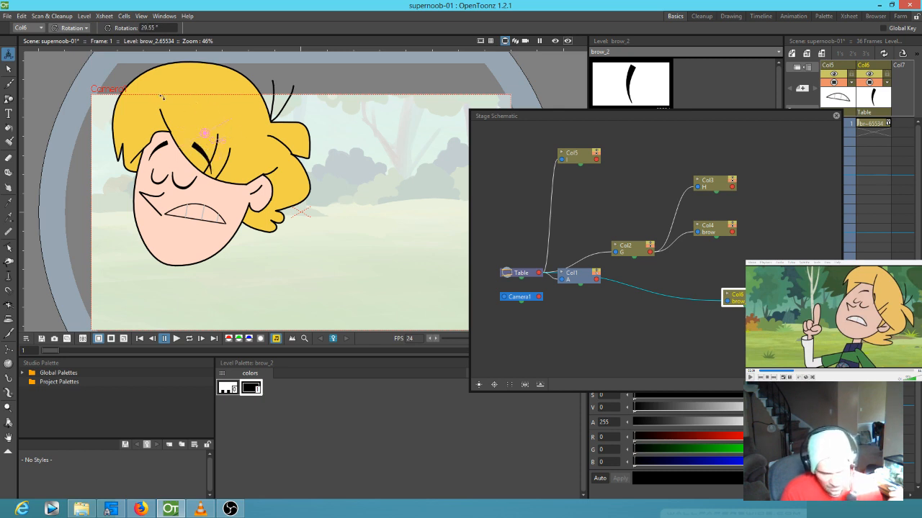
- Move Col6's center point to the brow's lower tip and reposition the brow at about E/W -102.45 mm, N/S 76.82 mm
left_click(70, 26)
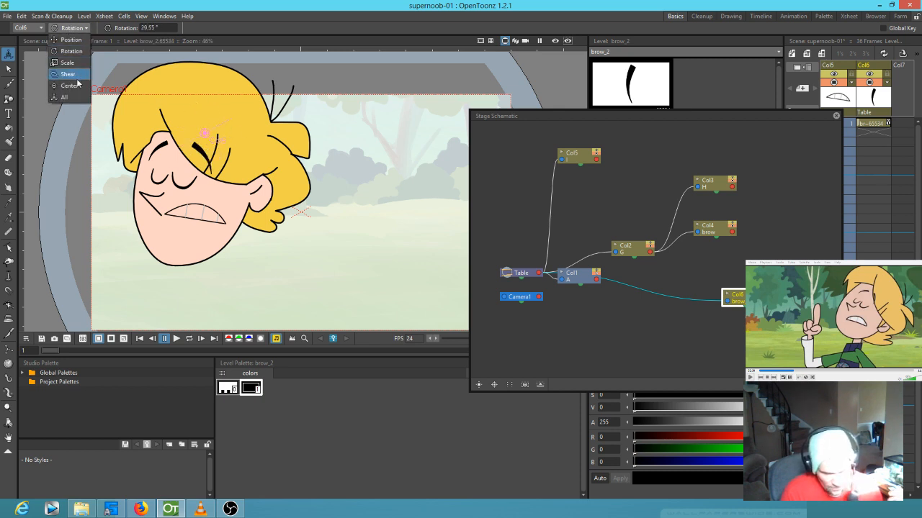
left_click(69, 85)
left_click_drag(206, 135, 213, 175)
left_click(70, 27)
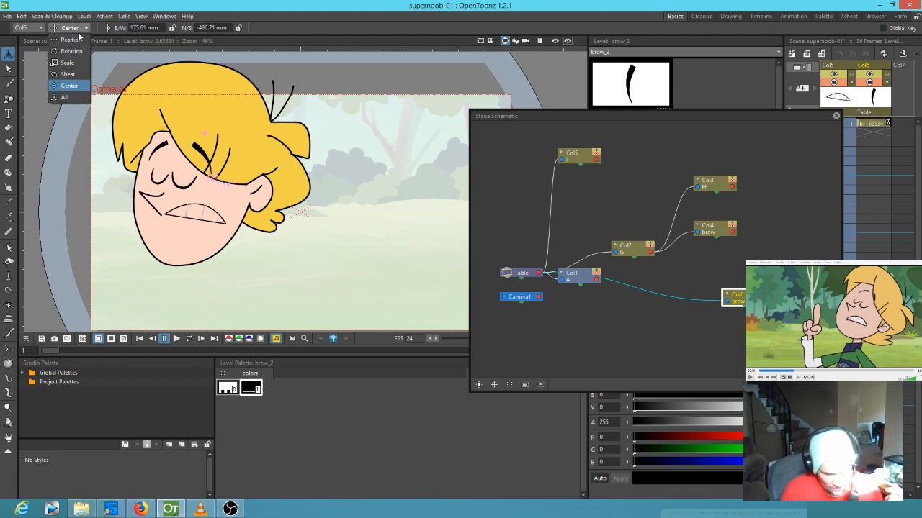
left_click(69, 39)
left_click_drag(210, 163, 252, 183)
scroll(209, 168, "up", 4)
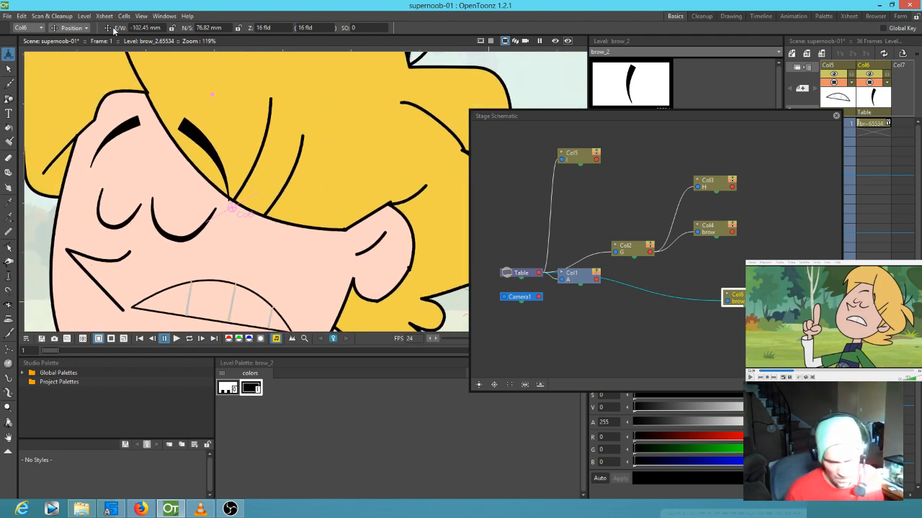
- Scale the brow Col6 uniformly to about 7.01% and move it to about E/W -105.11 mm, N/S 80.91 mm
left_click(79, 26)
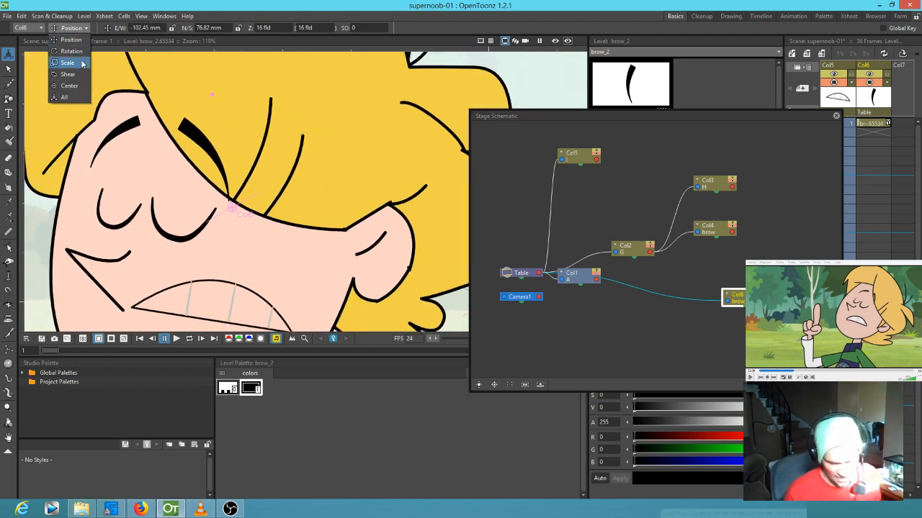
left_click(69, 61)
left_click_drag(235, 135, 235, 141)
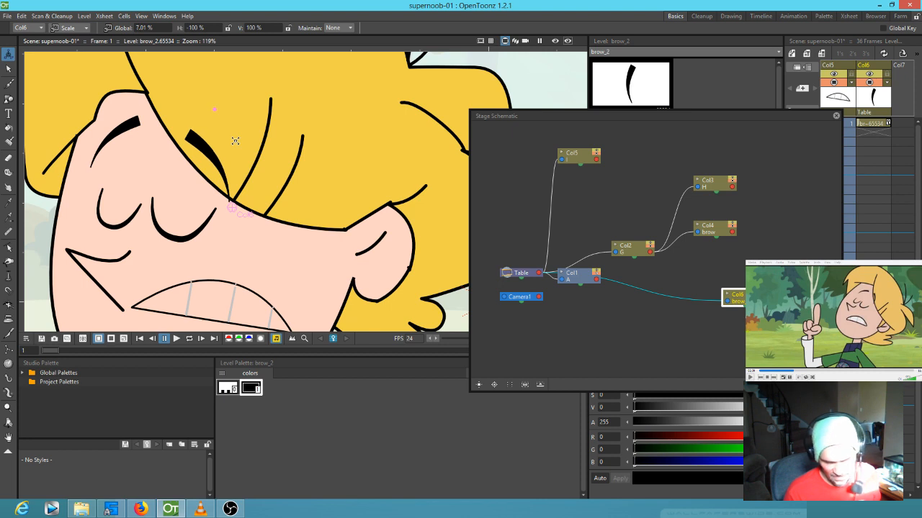
left_click(69, 28)
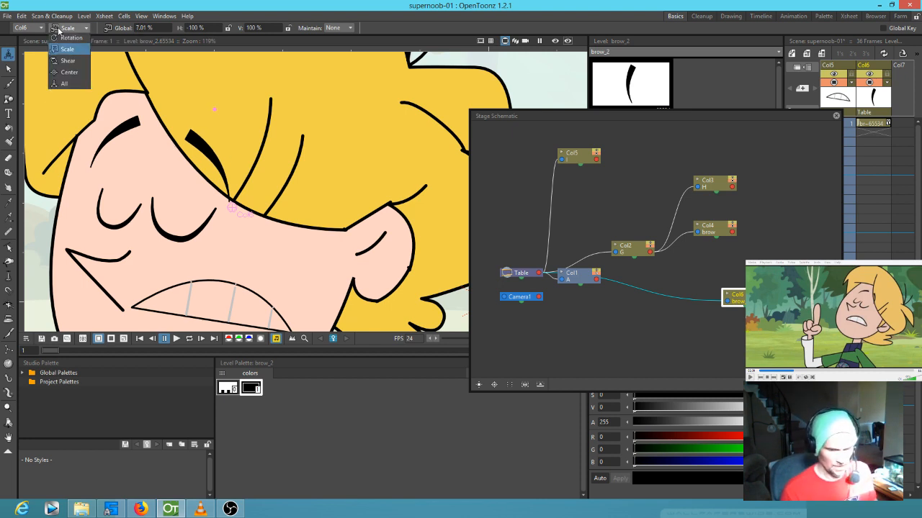
left_click(61, 39)
left_click_drag(207, 153, 201, 141)
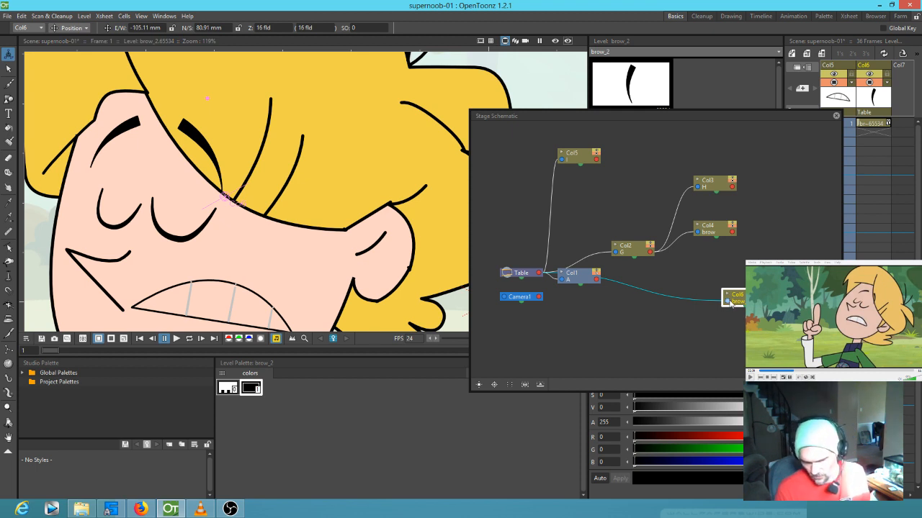
- Link the brow node Col6 to the head node Col2 and reposition the brow at about E/W -65.7 mm, N/S 90.68 mm
left_click_drag(731, 306, 652, 253)
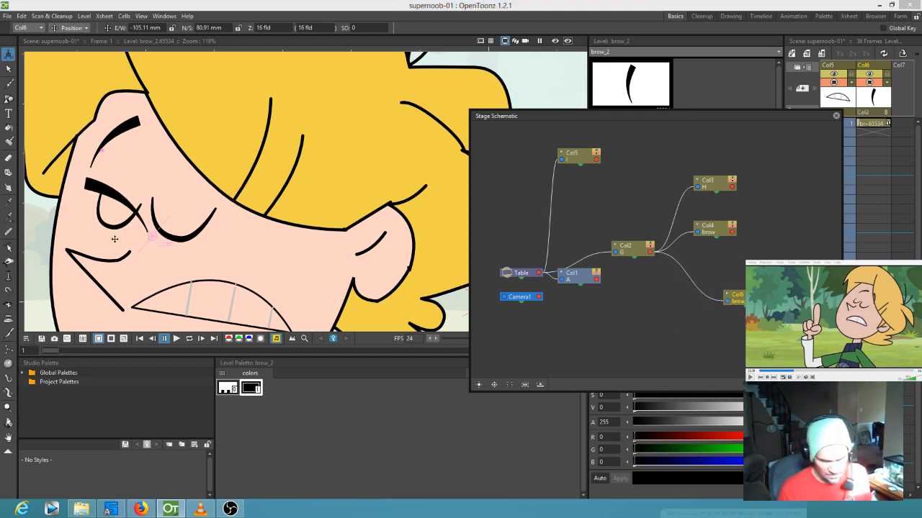
left_click_drag(125, 207, 215, 144)
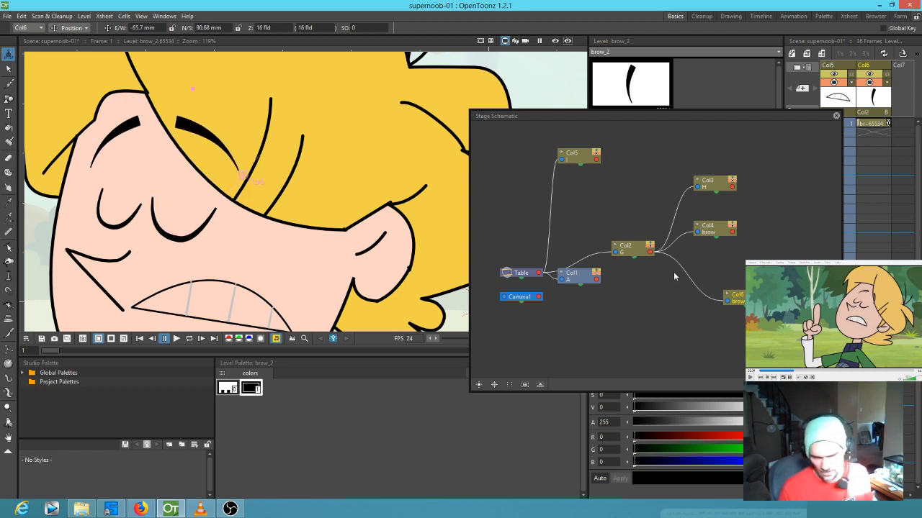
- Rotate the head Col2 to tilt it slightly, and place the brow_2 node Col6 beneath the Col4 node in the schematic
left_click(627, 250)
left_click(76, 27)
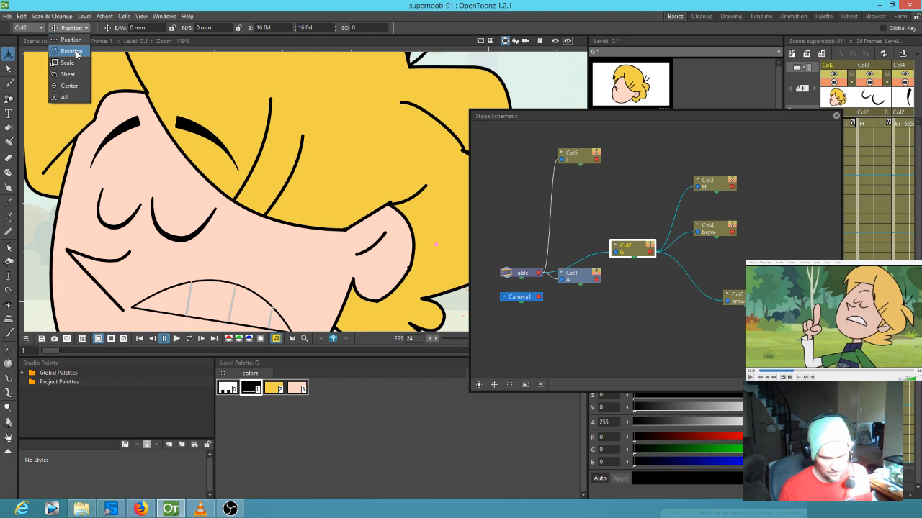
left_click(72, 54)
mouse_move(245, 76)
left_mouse_down()
mouse_move(283, 93)
mouse_move(356, 151)
mouse_move(422, 276)
left_mouse_up()
left_click_drag(733, 296, 713, 268)
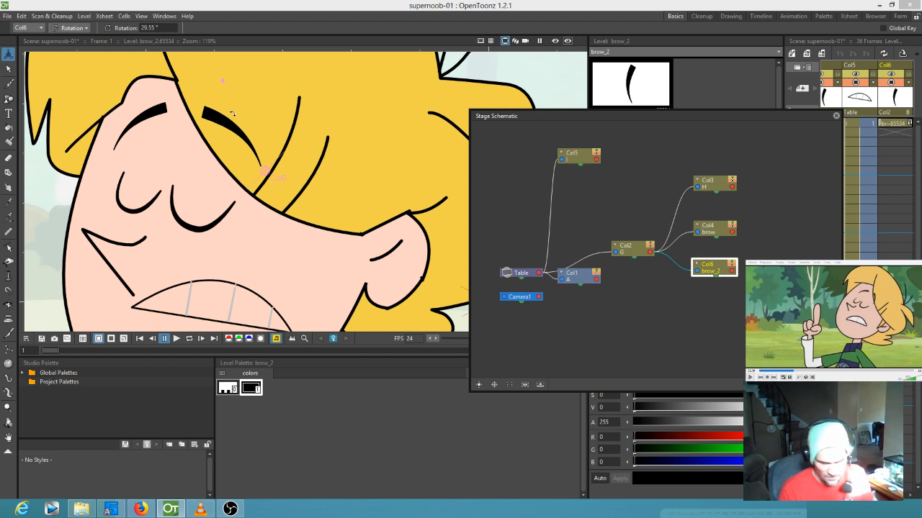
- Stretch the brow Col6 with mass maintained to about H -103.65%, V 96.48%
left_click(70, 29)
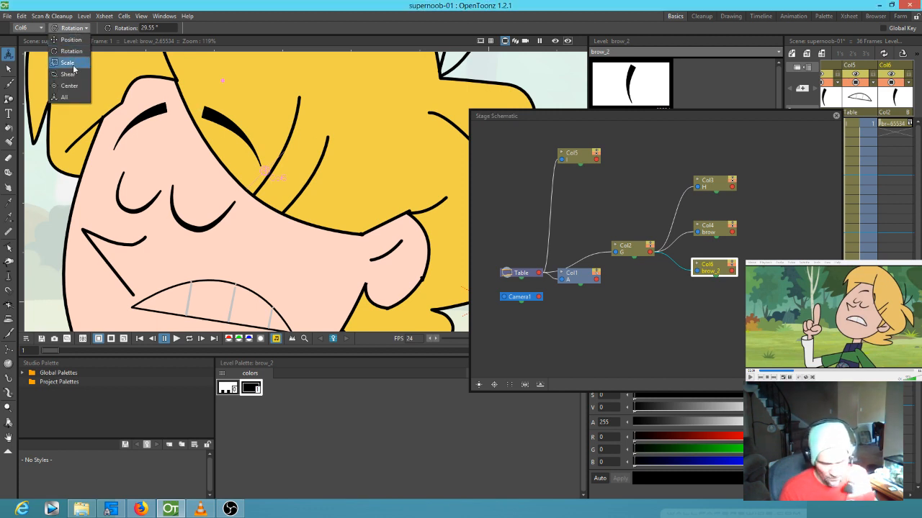
left_click(79, 65)
left_click(348, 28)
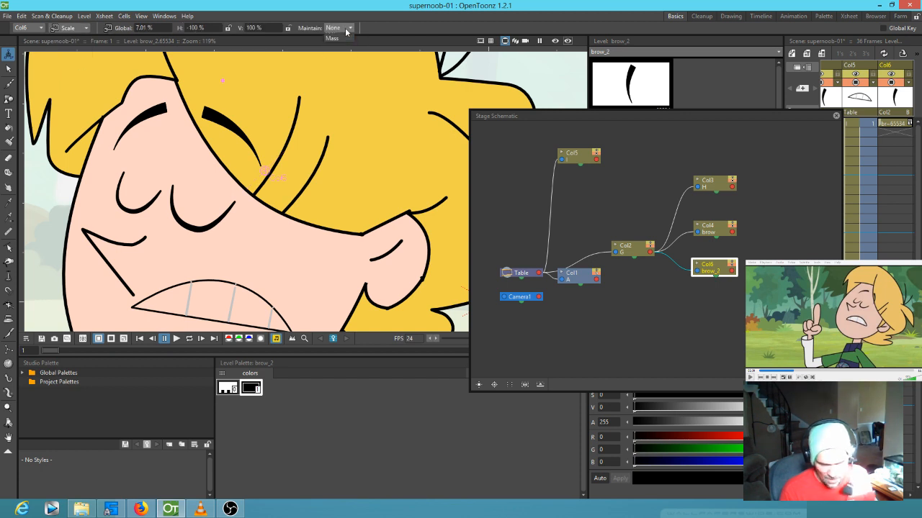
left_click(333, 51)
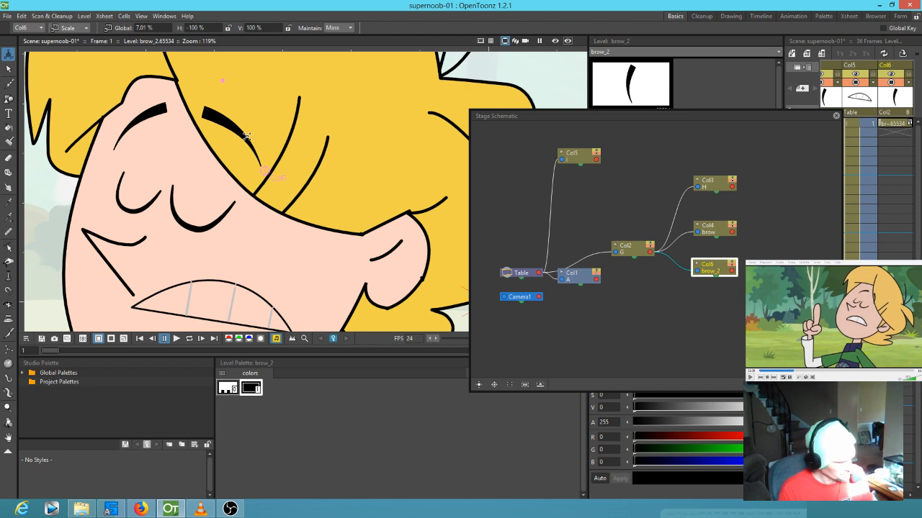
left_click_drag(247, 136, 252, 134)
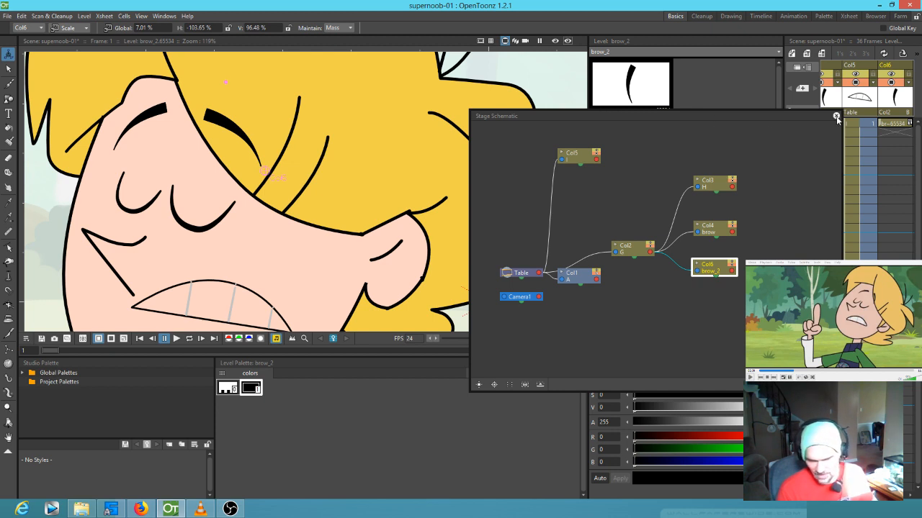
- Shift the Col2 node upward in the schematic and move the mouth Col5 to about E/W -7.83 mm, N/S -13.19 mm
left_click_drag(646, 250, 633, 221)
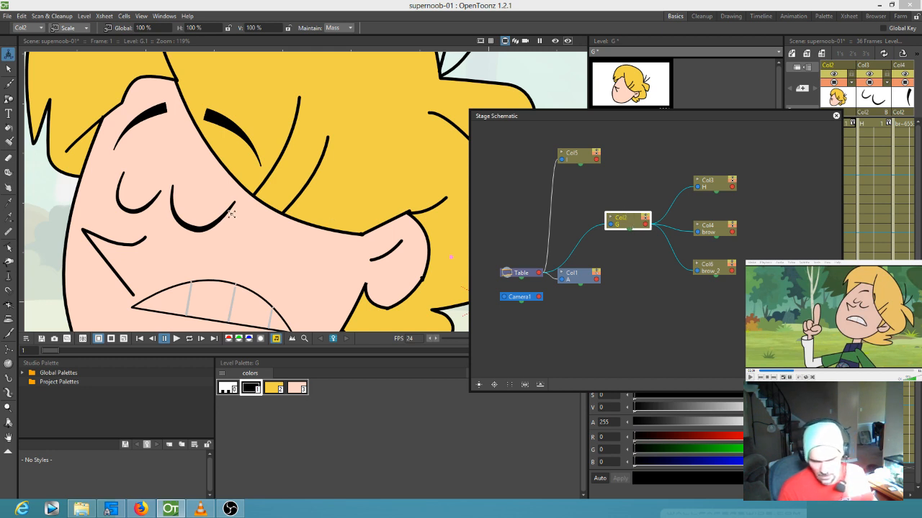
scroll(263, 133, "down", 5)
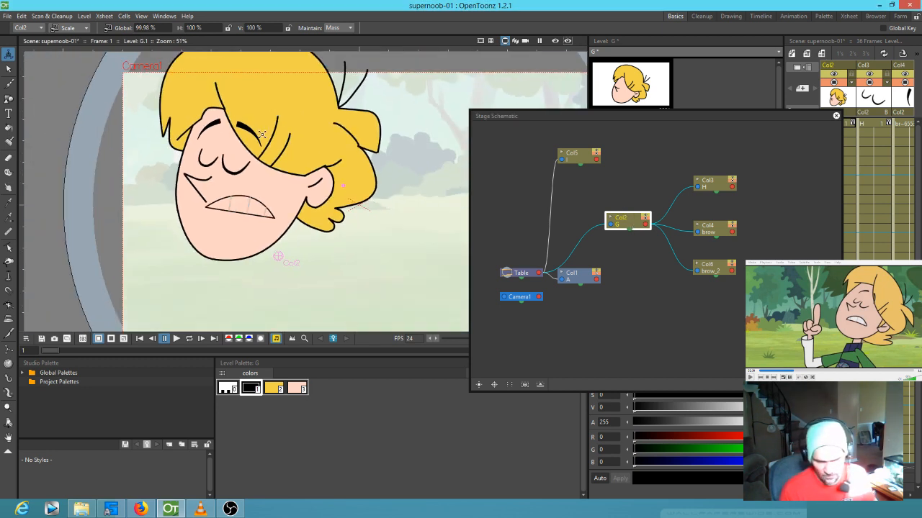
left_click_drag(264, 173, 229, 192)
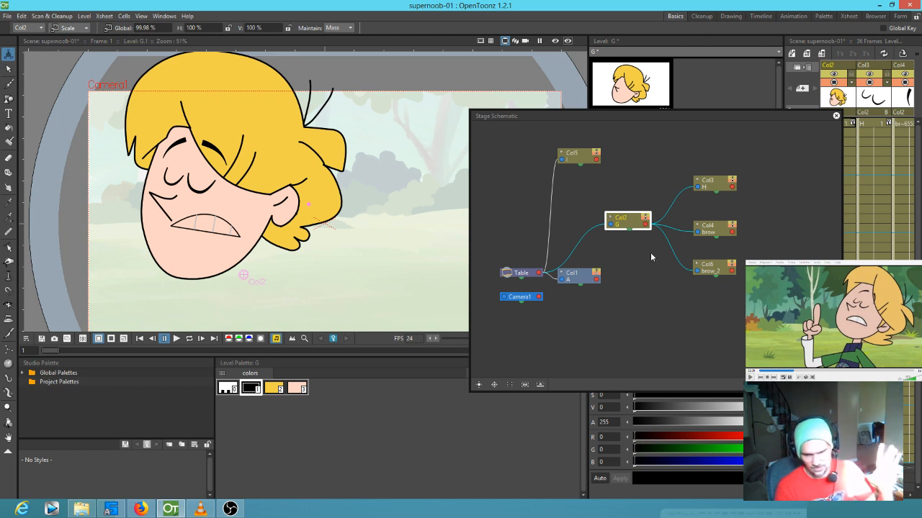
left_click(576, 162)
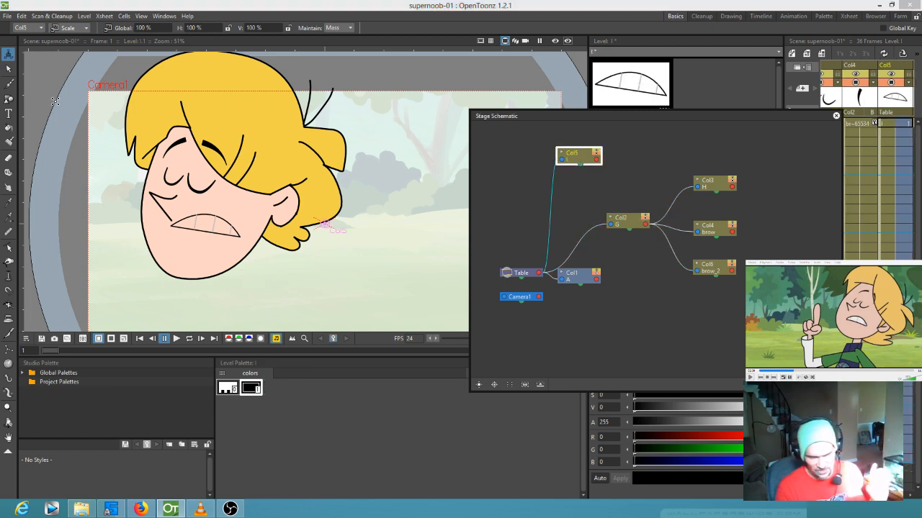
left_click(79, 29)
left_click(70, 40)
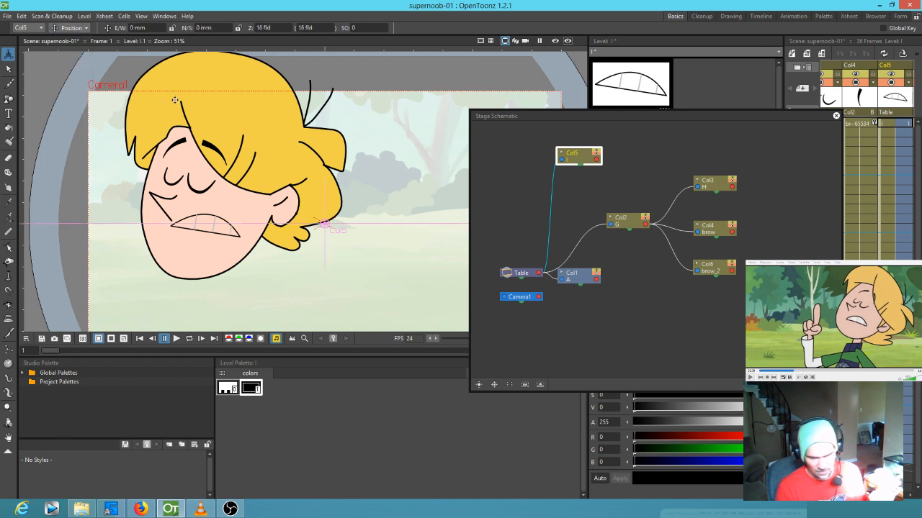
left_click_drag(231, 232, 221, 248)
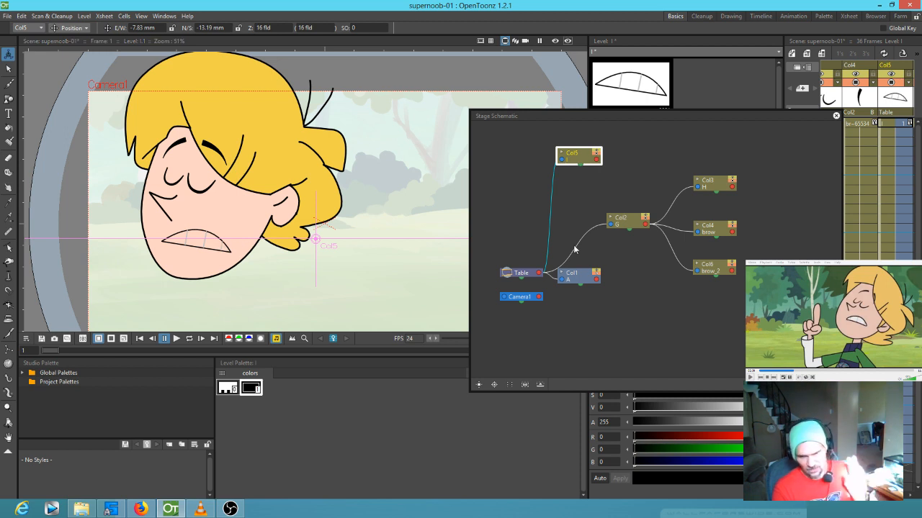
- Link the mouth node Col5 to the head node Col2 and reposition the mouth on the lower face
left_click_drag(562, 161, 645, 223)
left_click_drag(576, 161, 655, 145)
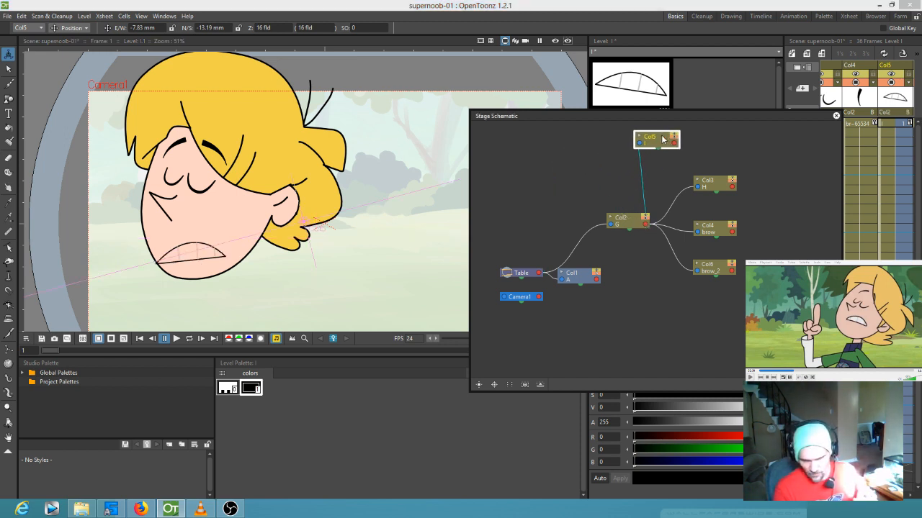
left_click_drag(204, 250, 211, 238)
- Stretch the head Col2 with mass maintained to about H 109.76%, V 91.11%
left_click(630, 222)
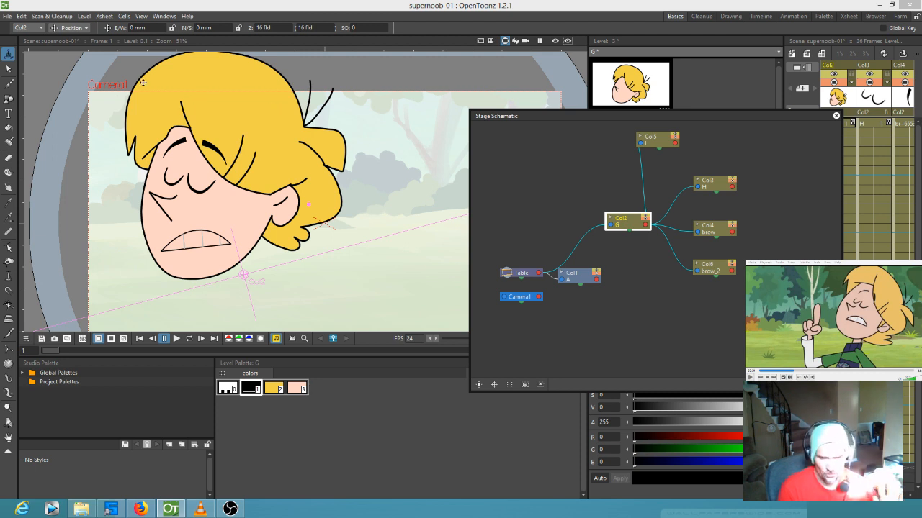
left_click(82, 28)
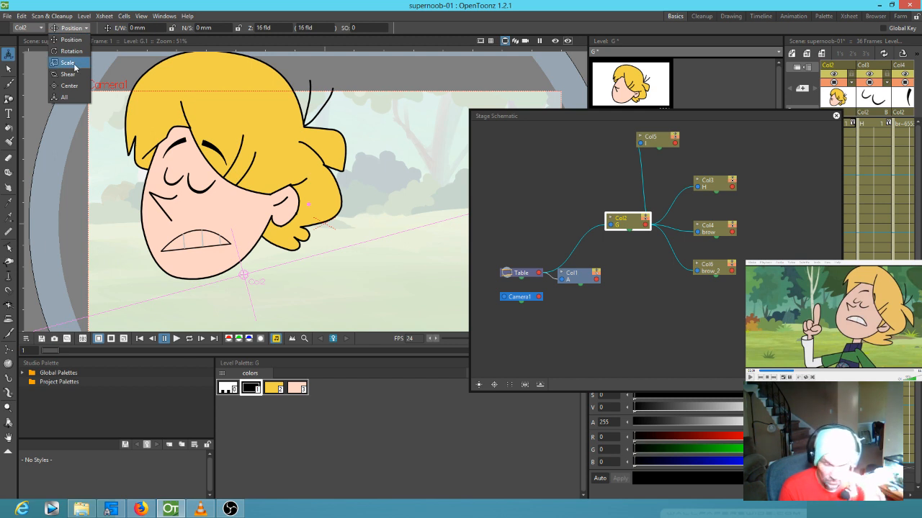
left_click(68, 63)
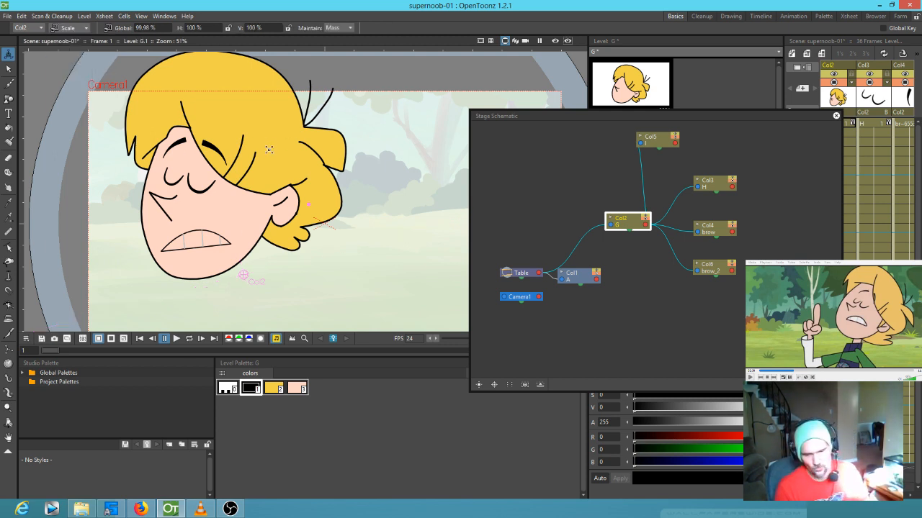
left_click_drag(261, 123, 260, 125)
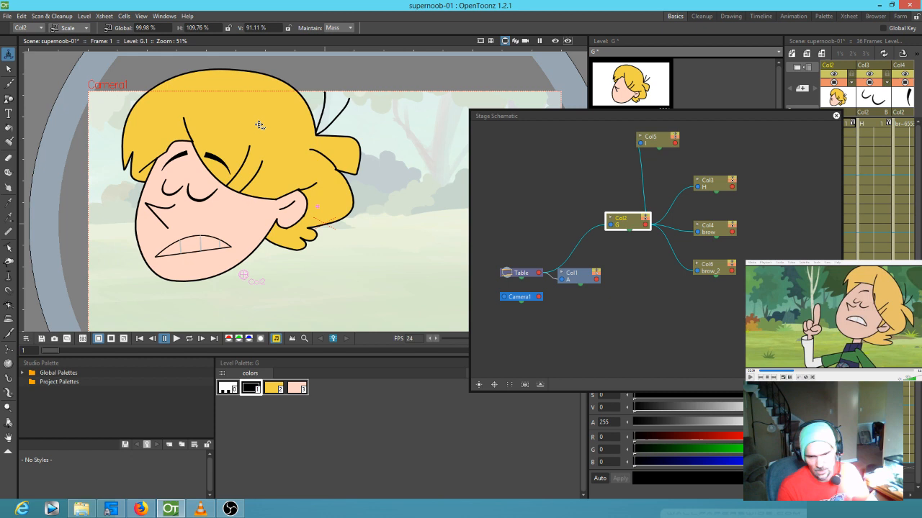
- Rescale the head Col2 to about 95.41% global, with mass-maintained stretching of about H 102.3%, V 97.76%
left_click(342, 30)
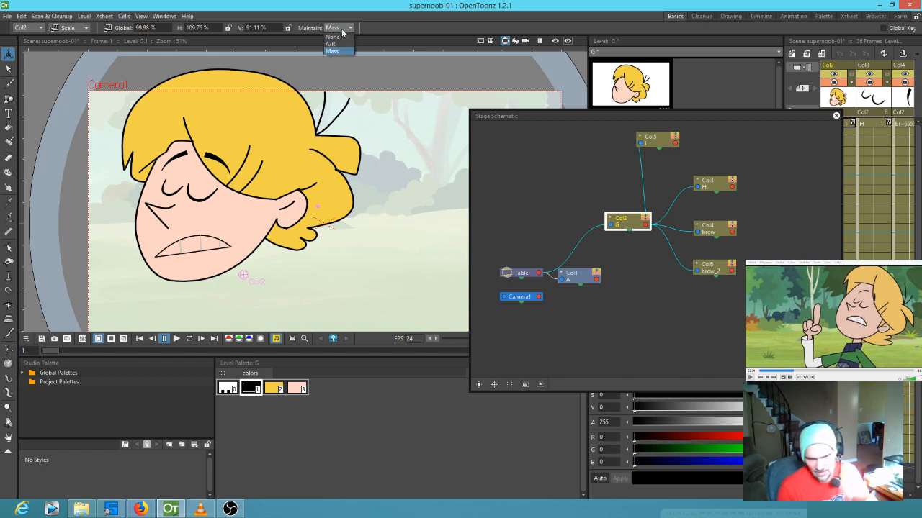
left_click(332, 51)
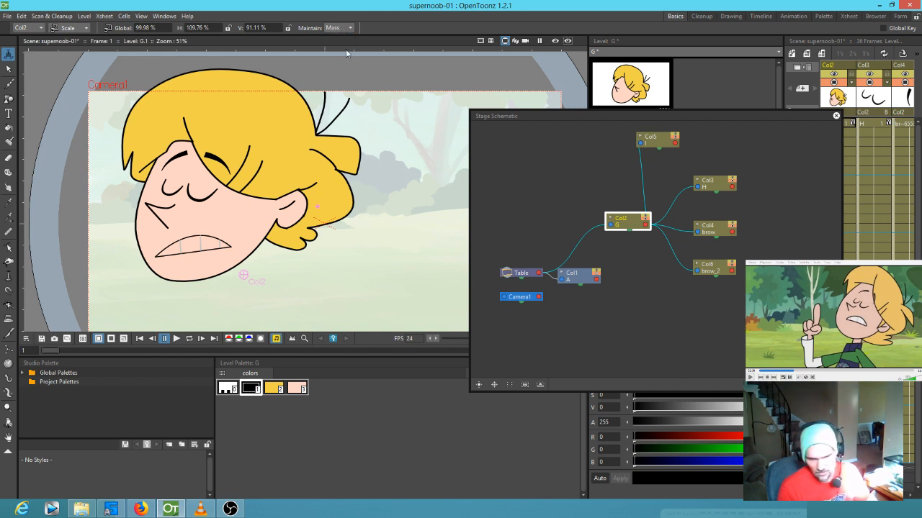
left_click(346, 37)
left_click_drag(281, 140, 303, 108)
left_click(338, 28)
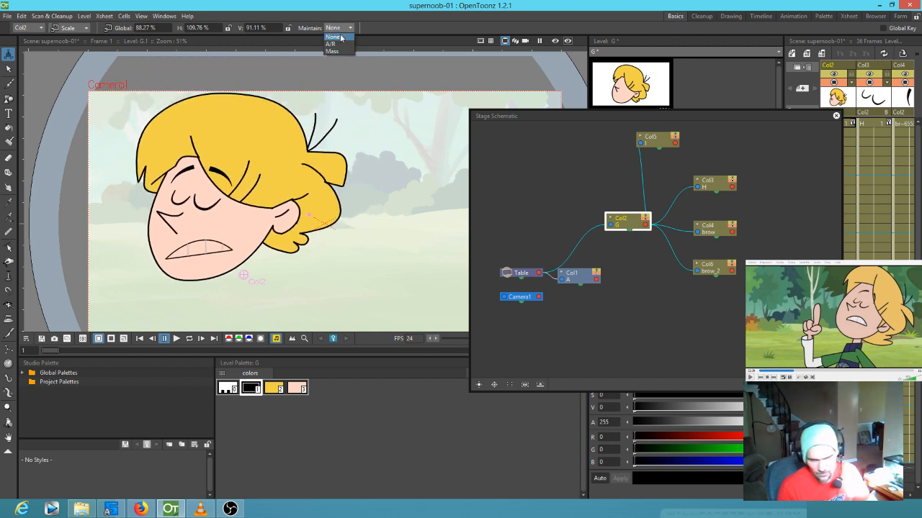
left_click(333, 44)
mouse_move(273, 160)
left_mouse_down()
mouse_move(296, 158)
mouse_move(280, 171)
left_mouse_up()
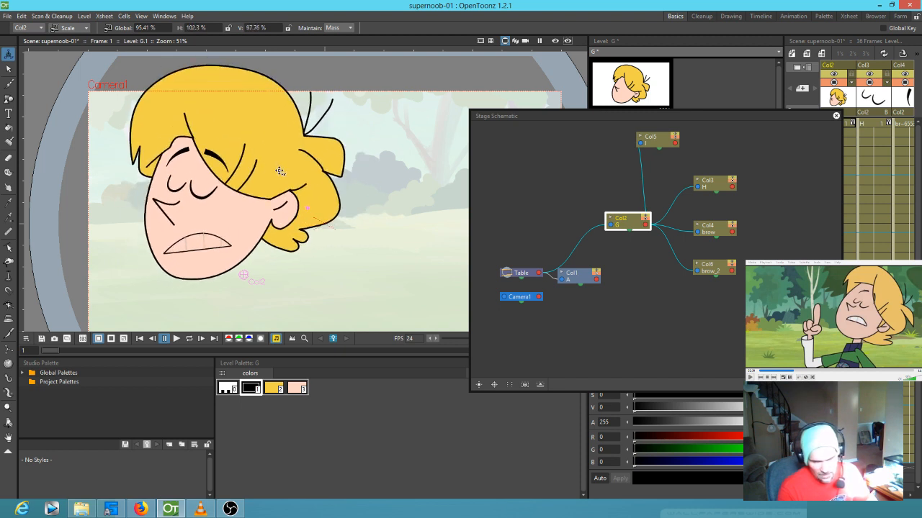
- Shear the head Col2 to about H -0.5°, V -3.47°
left_click(86, 28)
left_click(86, 28)
left_click(86, 28)
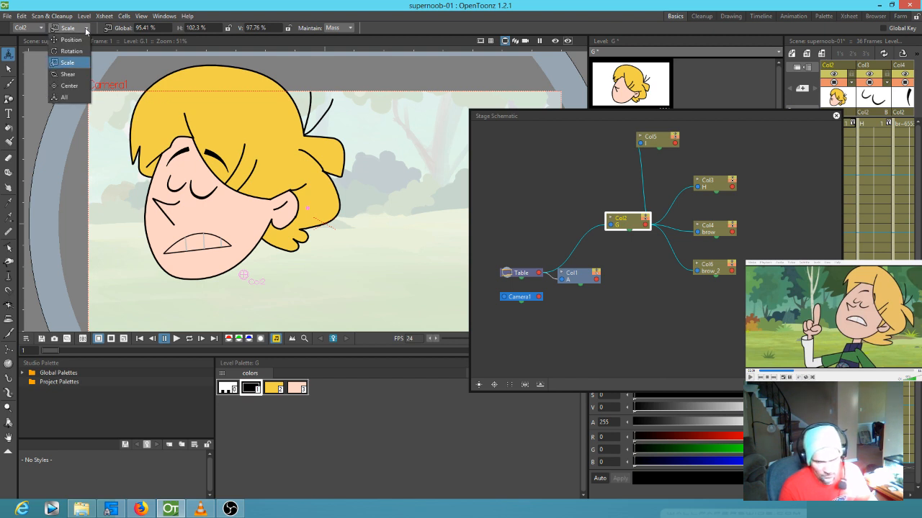
left_click(84, 75)
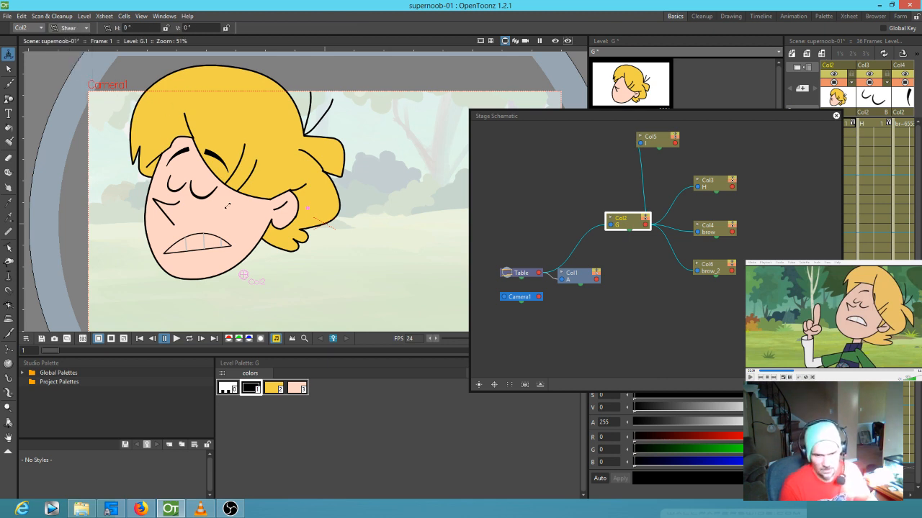
mouse_move(234, 213)
left_mouse_down()
mouse_move(231, 226)
mouse_move(233, 217)
left_mouse_up()
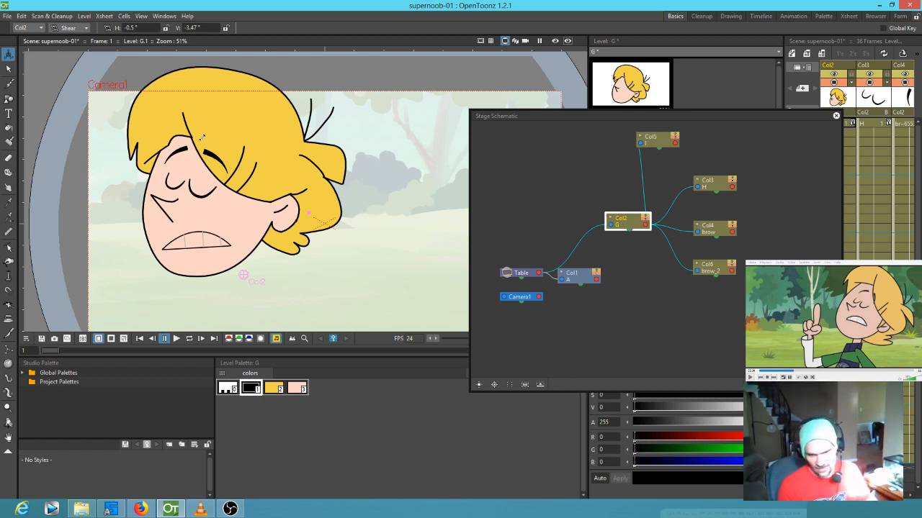
- Line up the Col5 node above Col3 and the Table node beside Col2, and rename column Col5 as mouth
left_click_drag(664, 142, 708, 142)
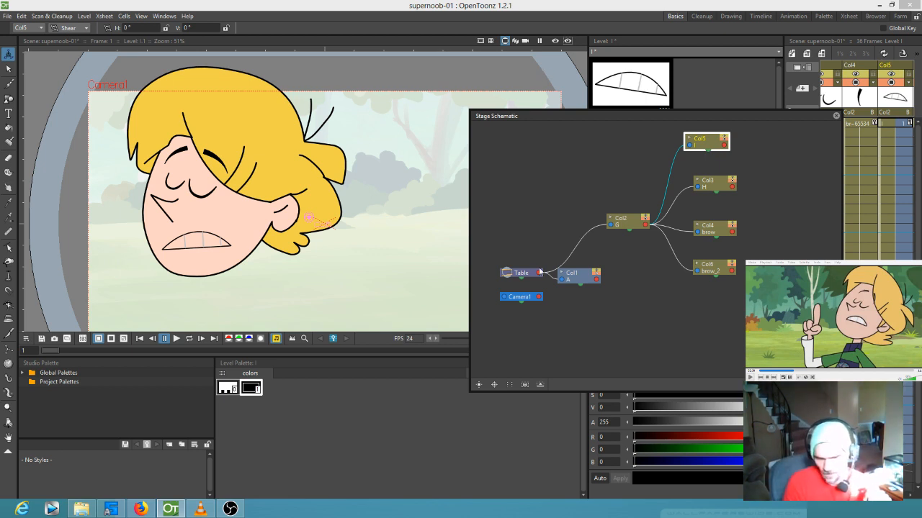
left_click_drag(540, 273, 543, 225)
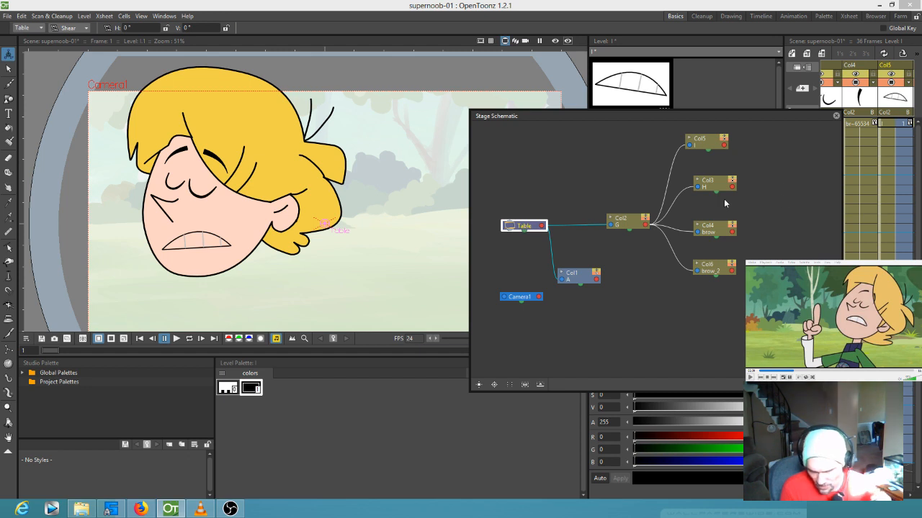
left_click(703, 139)
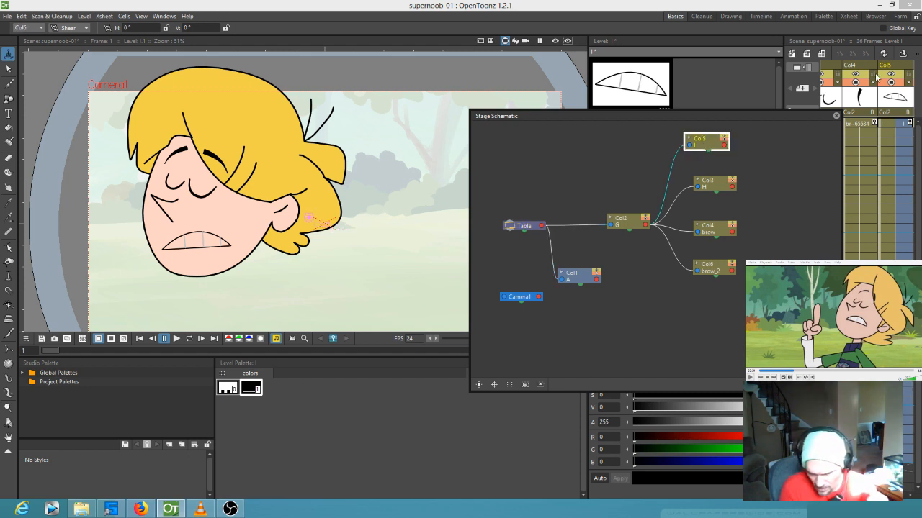
left_click(886, 66)
type("mo")
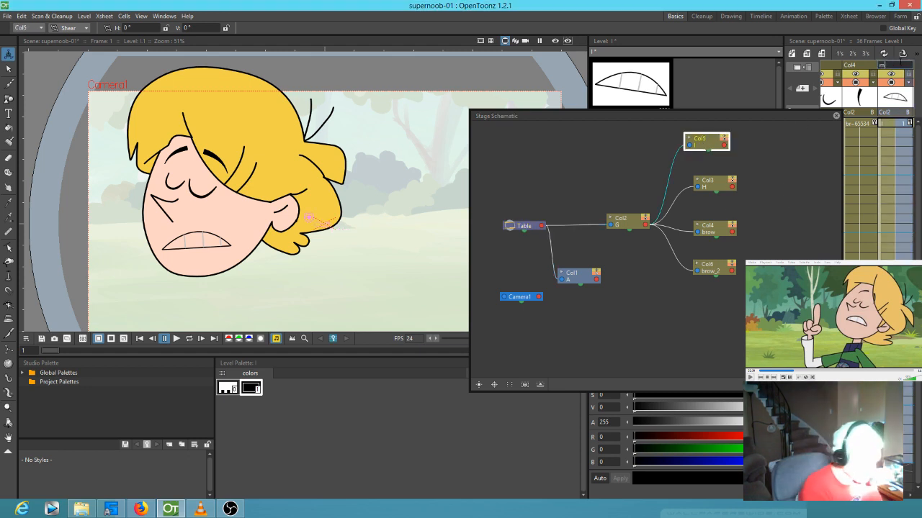
type("uth")
key("Return")
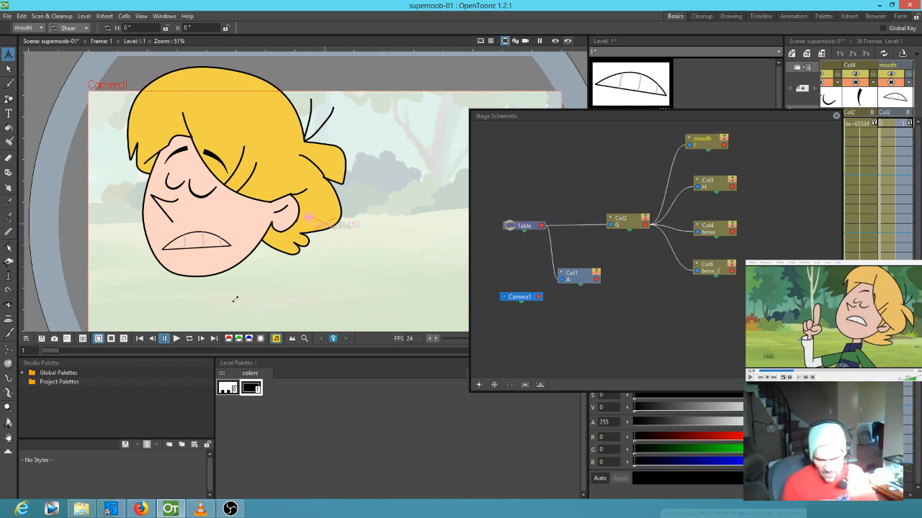
- Close the stage schematic and move the brow_2 column Col6 one place earlier in the Xsheet
scroll(206, 261, "up", 3)
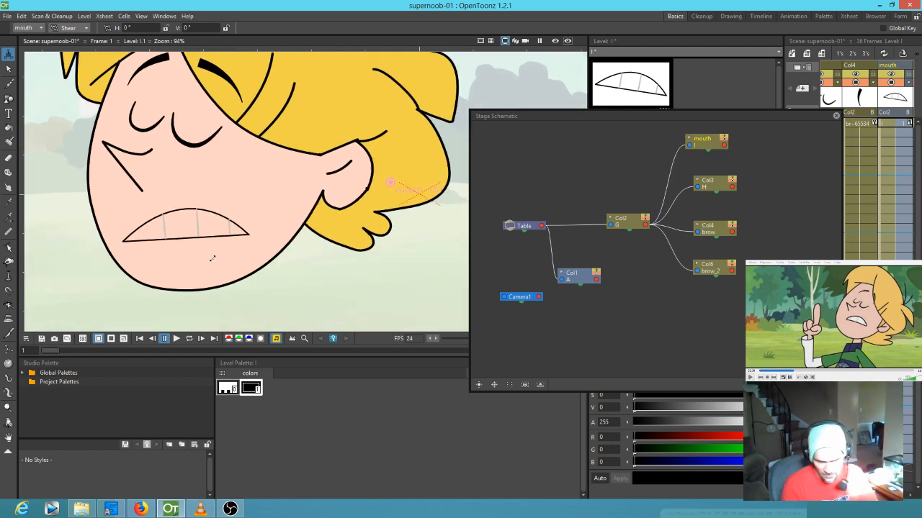
left_click(717, 140)
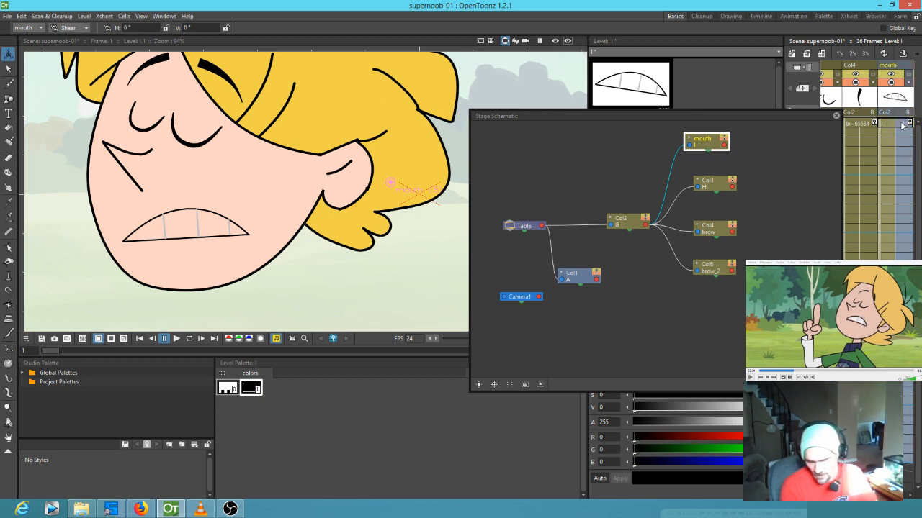
left_click(835, 116)
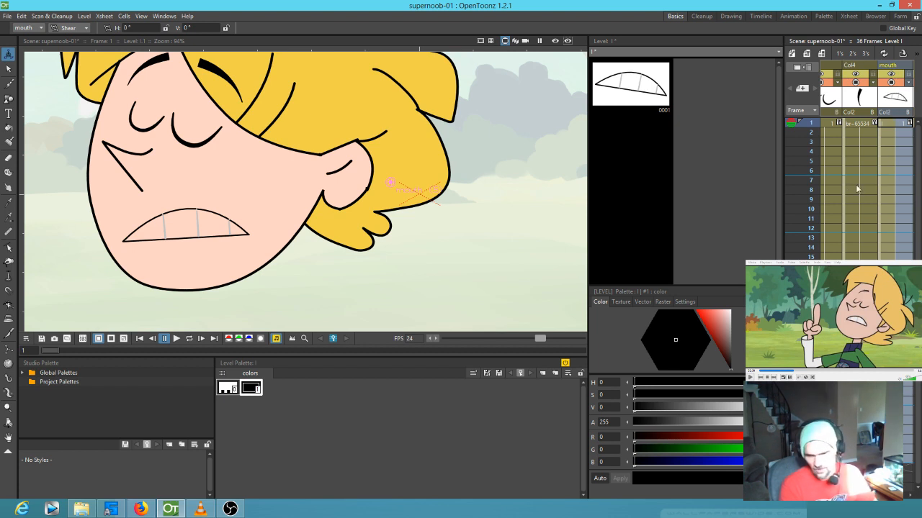
left_click_drag(863, 191, 838, 190)
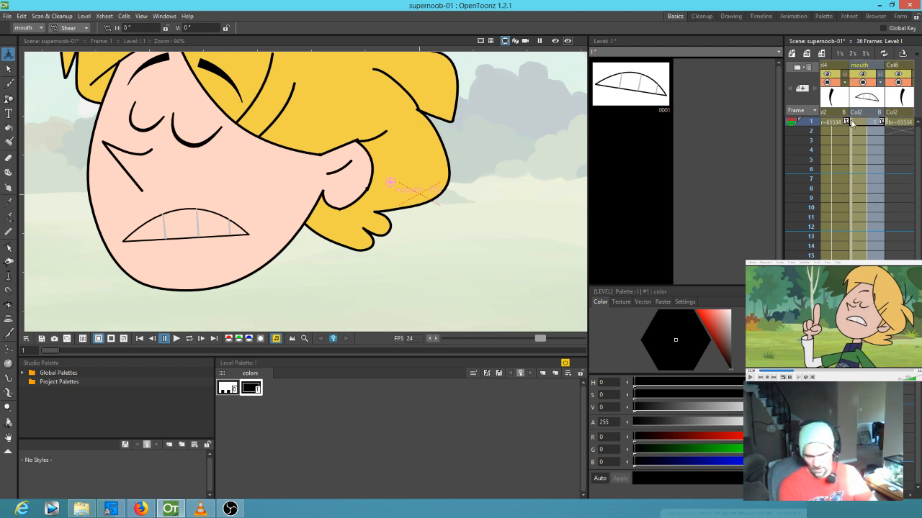
left_click(897, 100)
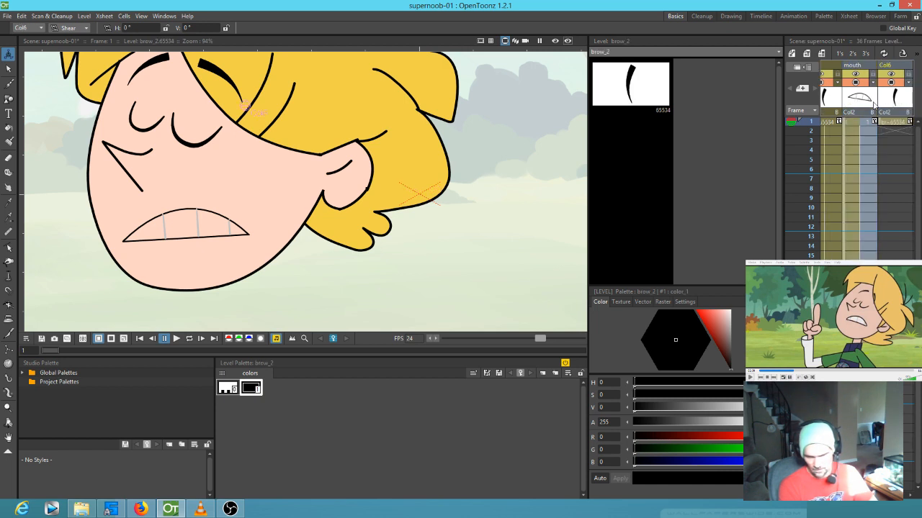
left_click_drag(891, 66, 863, 65)
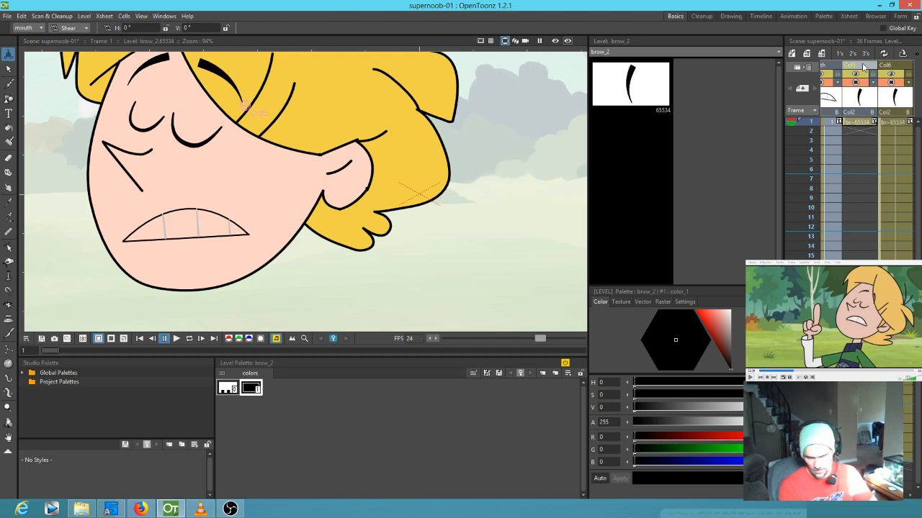
- Move the mouth column to the end of the Xsheet, after both brow columns
left_click(864, 124)
left_click_drag(868, 130, 867, 260)
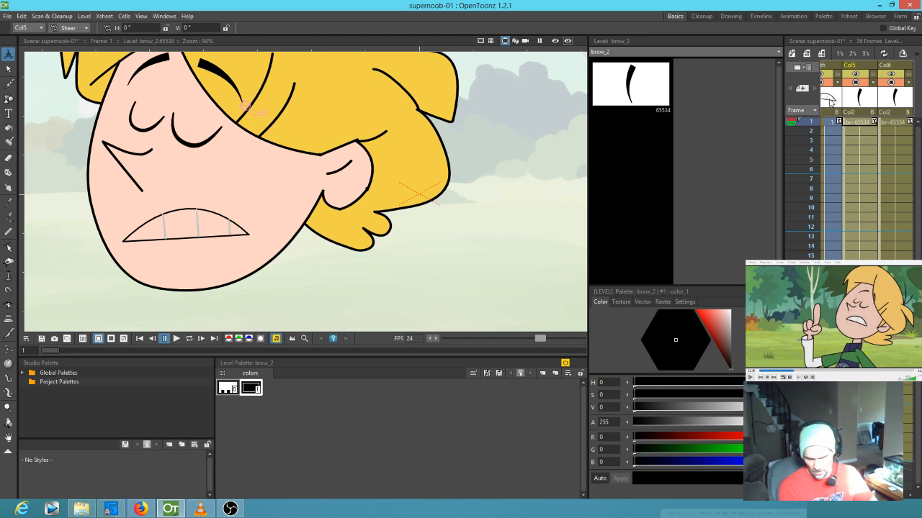
left_click(822, 123)
left_click_drag(831, 69, 908, 66)
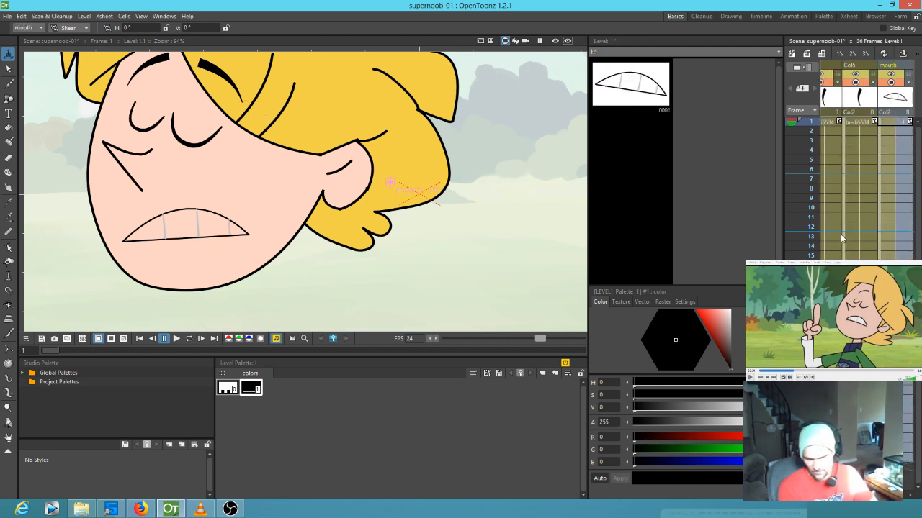
left_click_drag(839, 233, 815, 241)
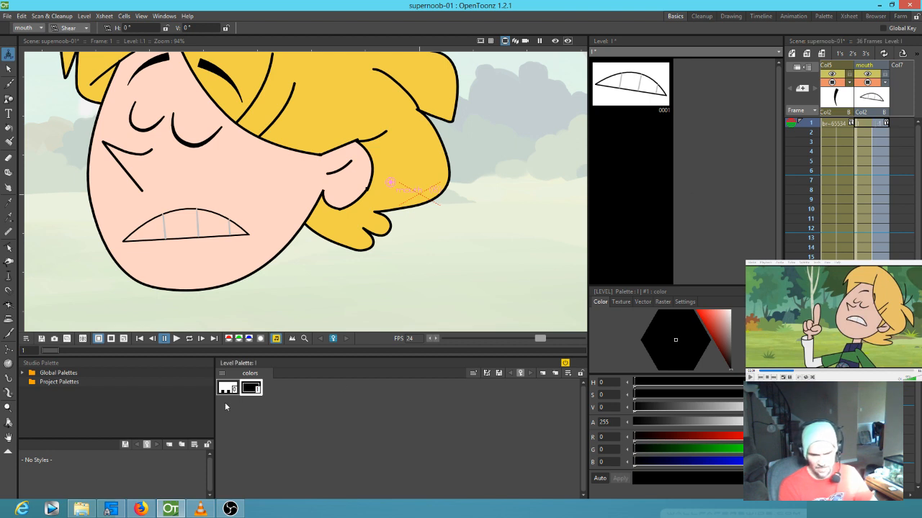
- Add a second color style to the mouth level's palette, set it to pure white (RGB 255), and try filling the mouth with it
left_click(866, 126)
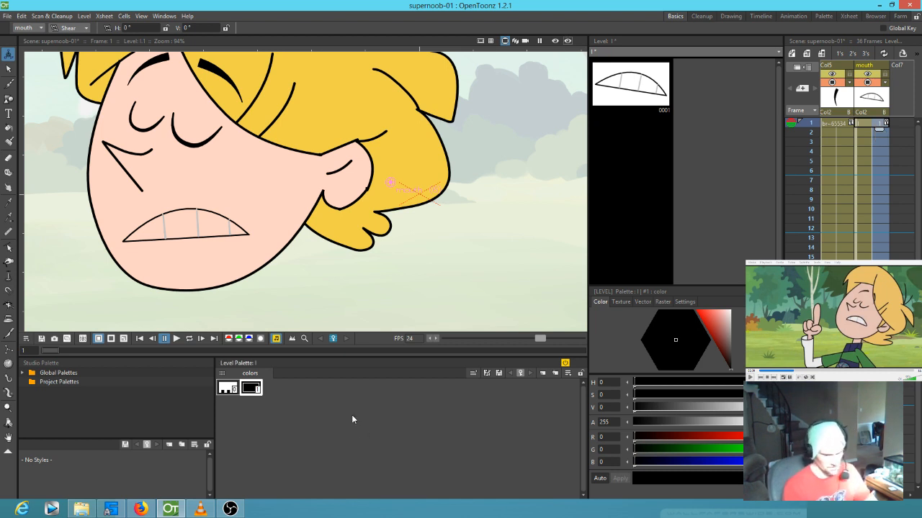
left_click(254, 389)
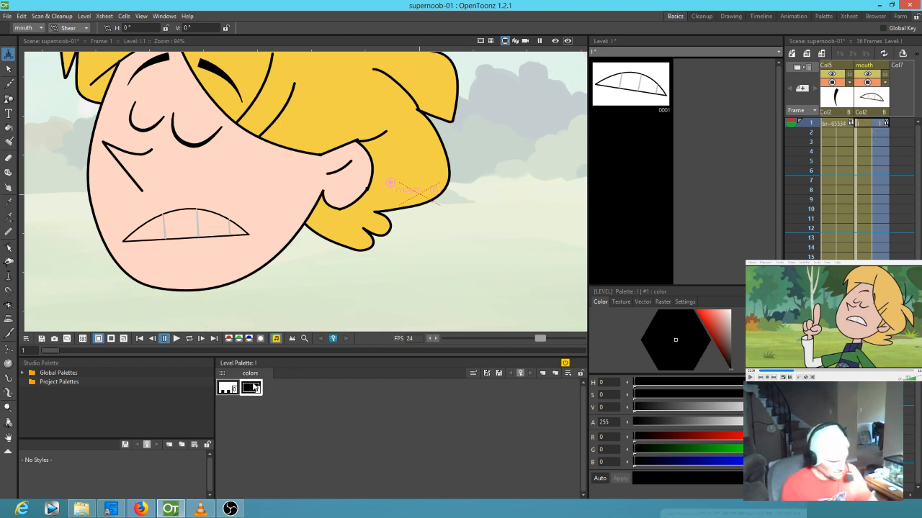
left_click(265, 388)
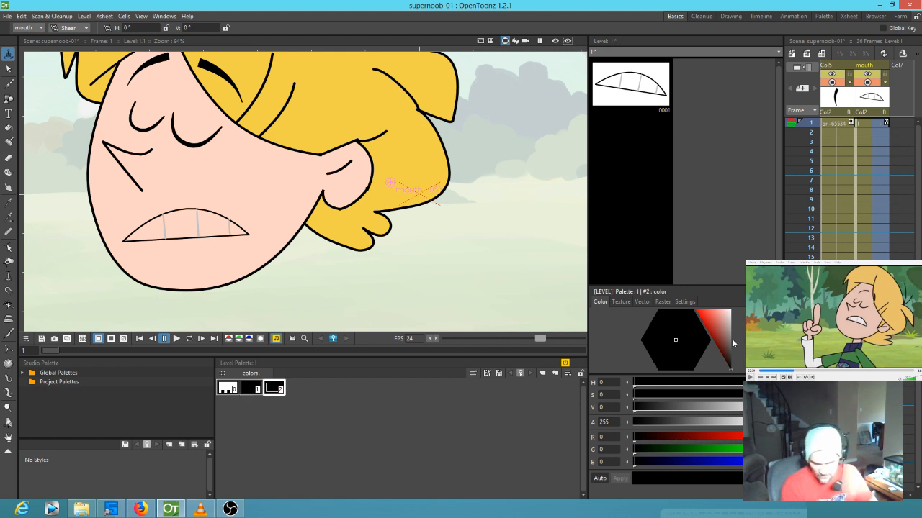
left_click_drag(720, 326, 734, 309)
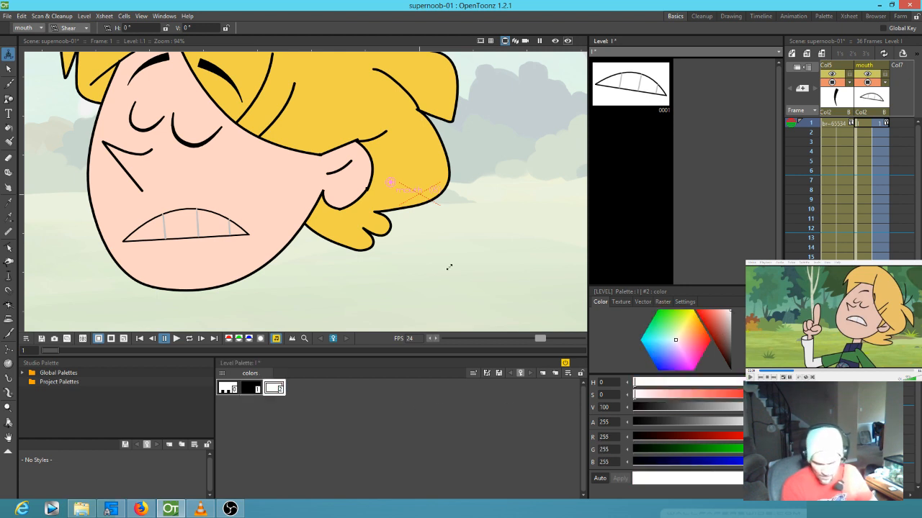
key("f")
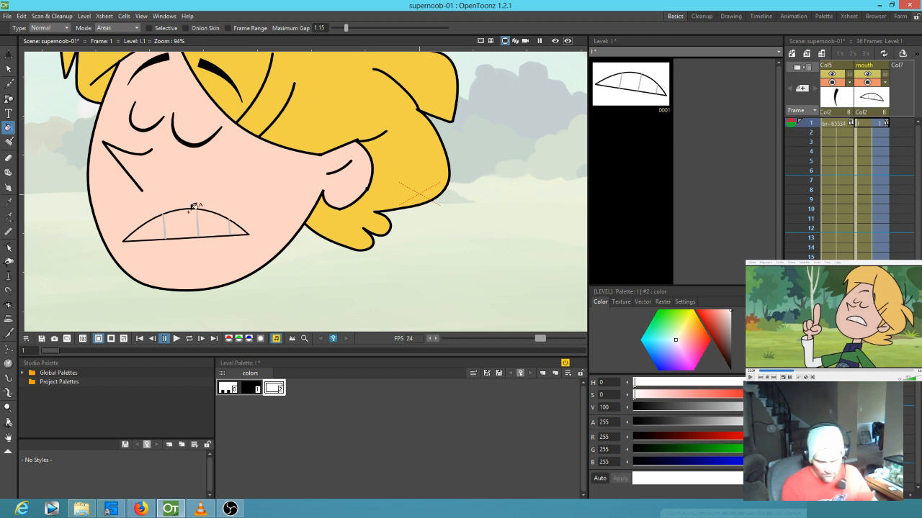
left_click(225, 217)
left_click(233, 224)
- Examine the control points of the three vertical tooth lines inside the mouth
key("c")
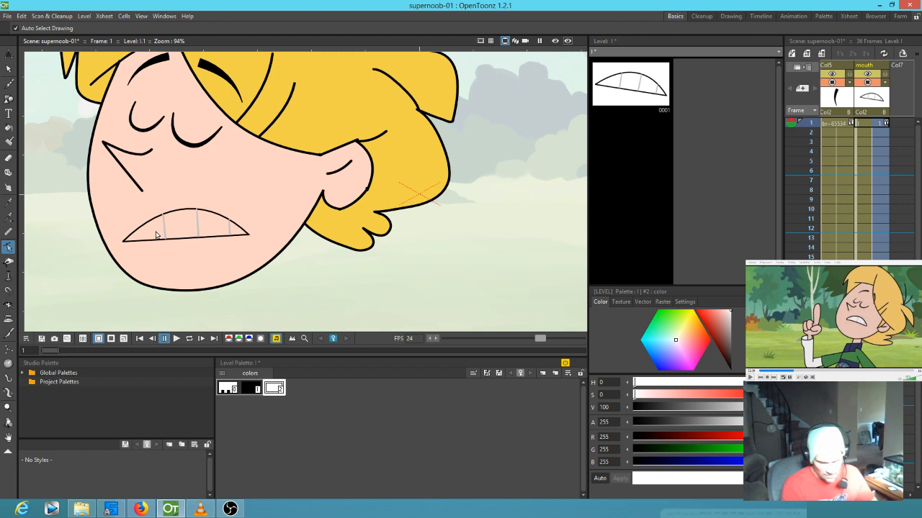
left_click(164, 232)
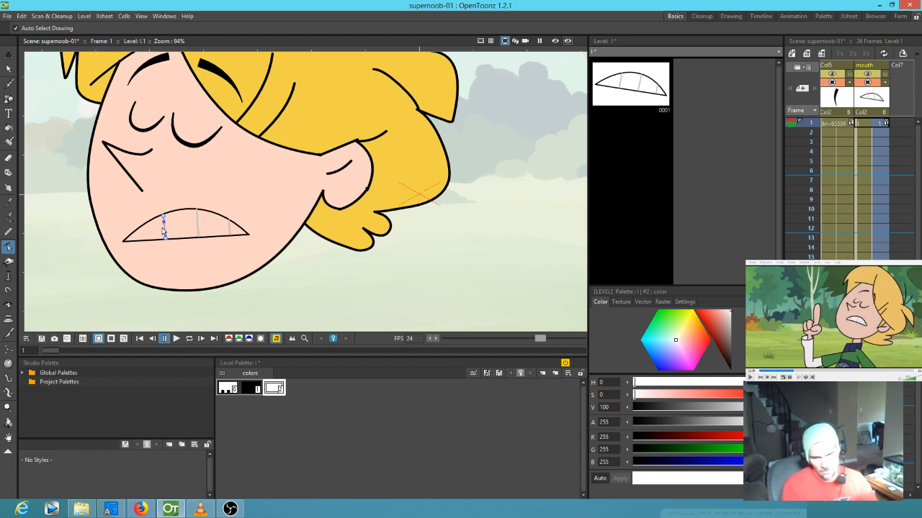
left_click_drag(163, 216, 245, 251)
left_click_drag(224, 204, 130, 197)
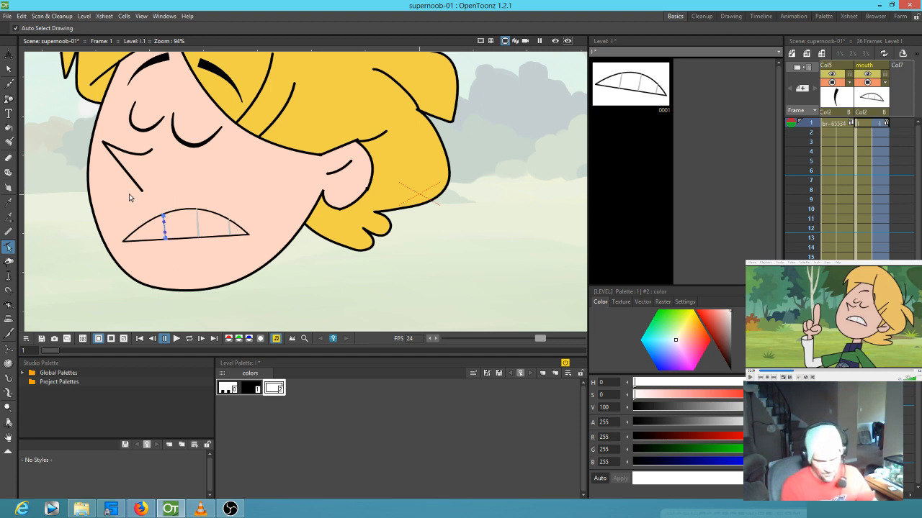
left_click(198, 227)
left_click(230, 228)
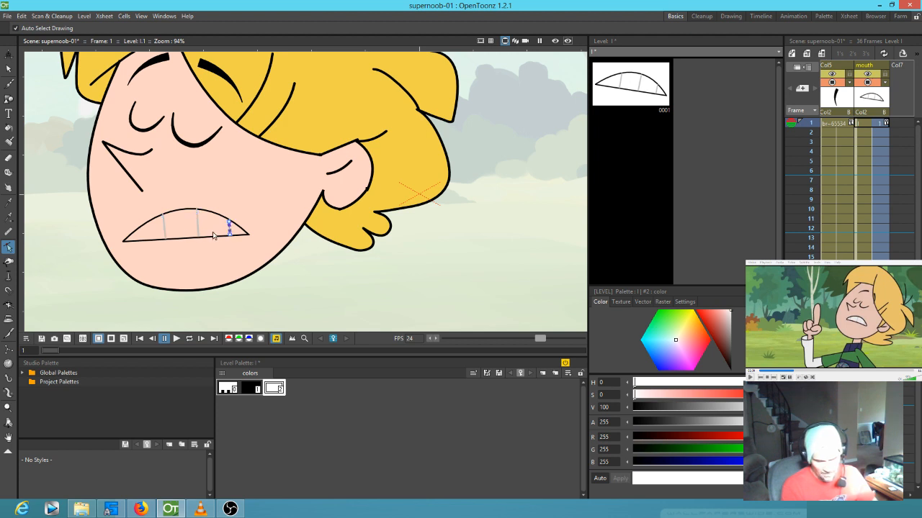
left_click(165, 229)
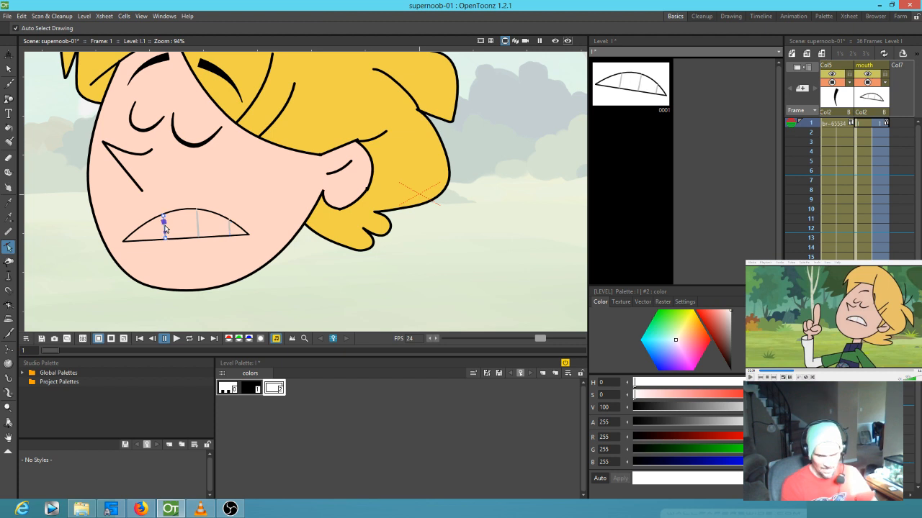
left_click(198, 229)
left_click(230, 229)
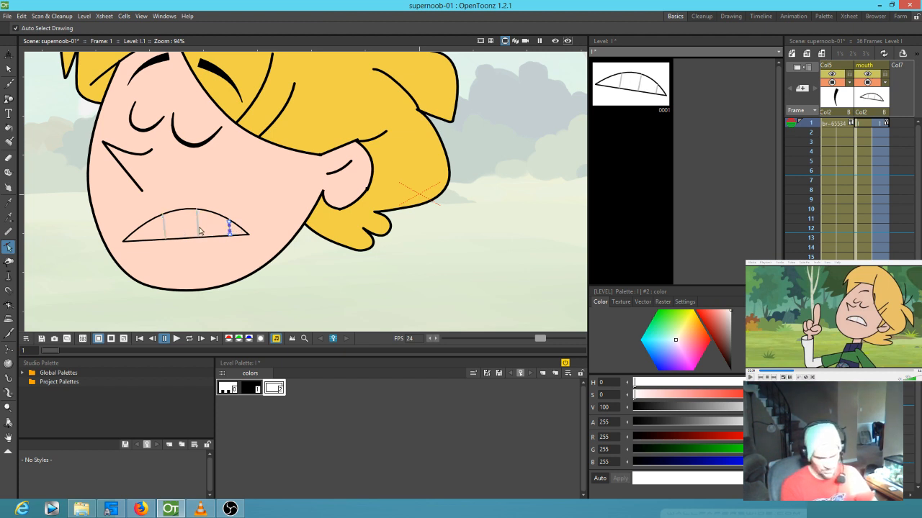
left_click(198, 228)
left_click(166, 228)
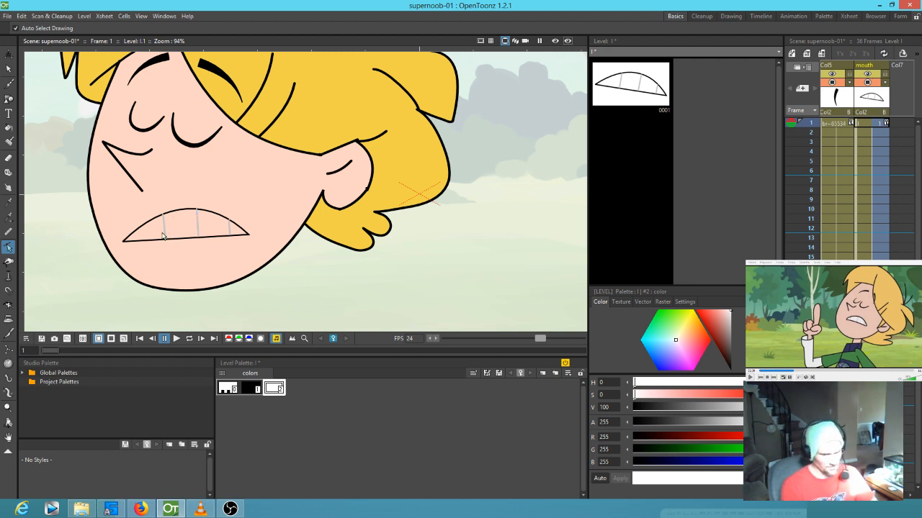
left_click(164, 229)
left_click(199, 231)
left_click(230, 229)
left_click(199, 232)
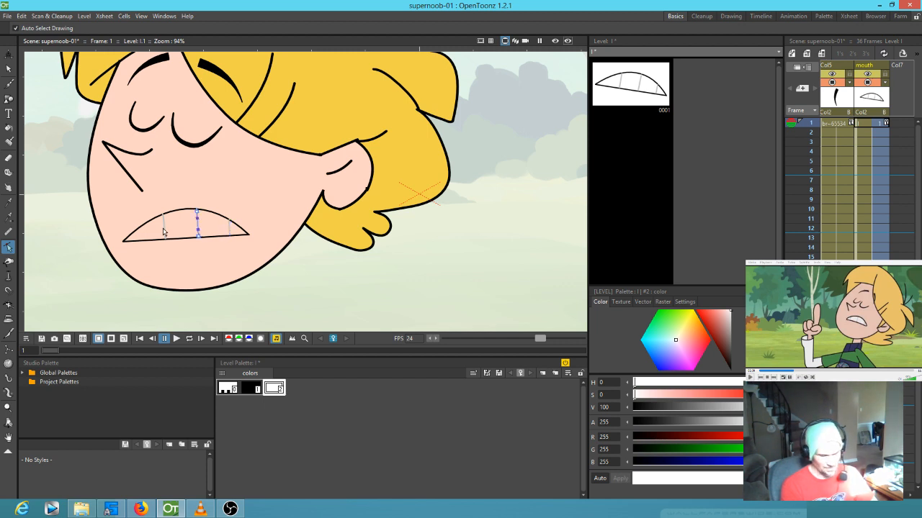
- Delete the vertical tooth lines from the mouth drawing, keeping the outer mouth shape
key("s")
mouse_move(155, 204)
left_mouse_down()
mouse_move(167, 228)
mouse_move(223, 257)
mouse_move(237, 254)
mouse_move(200, 190)
mouse_move(156, 213)
mouse_move(155, 254)
mouse_move(217, 232)
left_mouse_up()
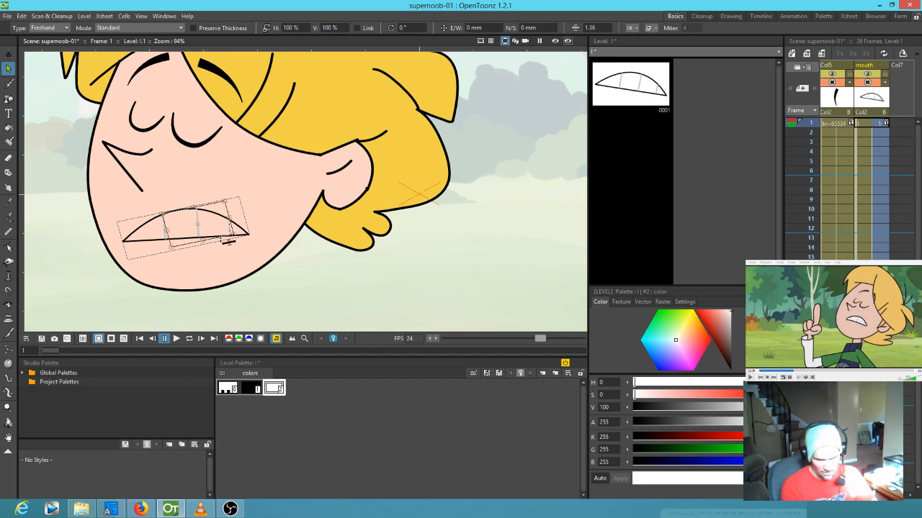
left_click(227, 259)
mouse_move(151, 197)
left_mouse_down()
mouse_move(181, 199)
mouse_move(169, 259)
mouse_move(185, 189)
mouse_move(188, 196)
left_mouse_up()
key("Delete")
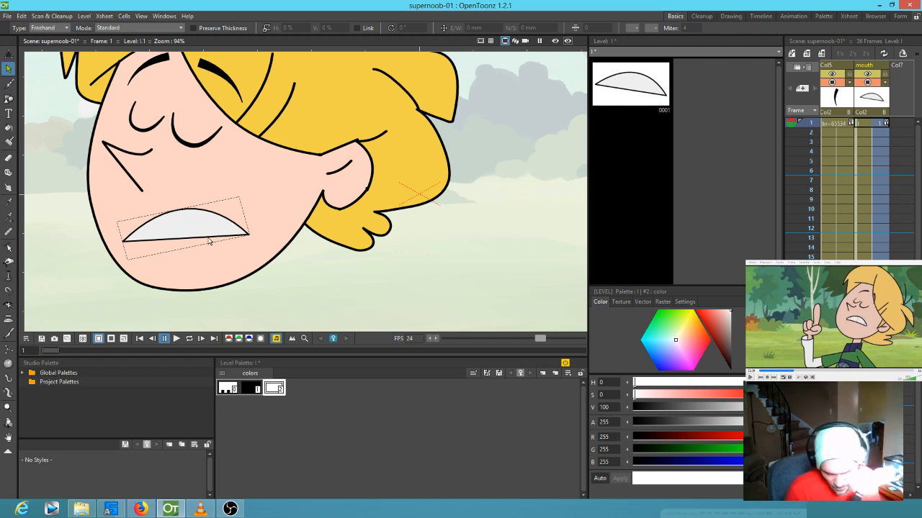
- Try to correct the off-white mouth fill by setting palette style 2 to full white and style 1 to black
scroll(215, 241, "up", 4)
scroll(221, 240, "up", 4)
scroll(226, 237, "down", 3)
left_click_drag(226, 237, 322, 237)
scroll(321, 236, "down", 4)
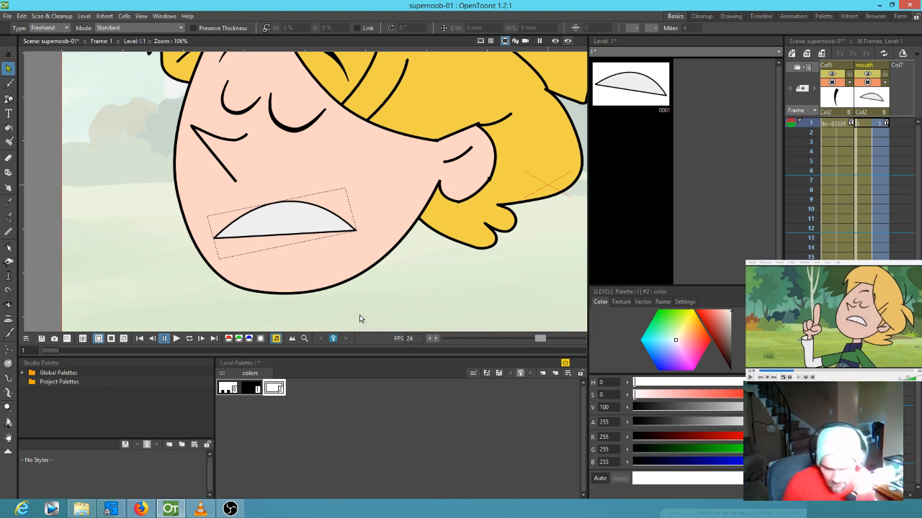
left_click(730, 317)
left_click_drag(729, 321, 734, 298)
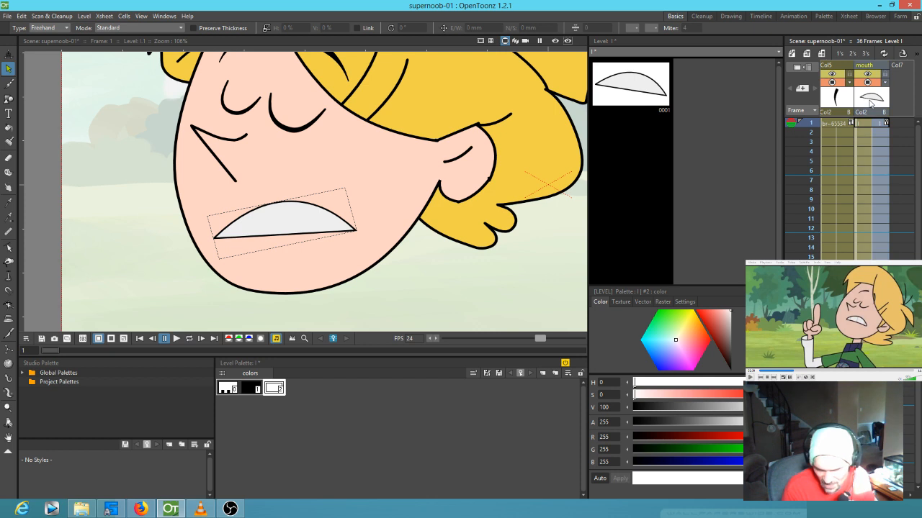
left_click(858, 125)
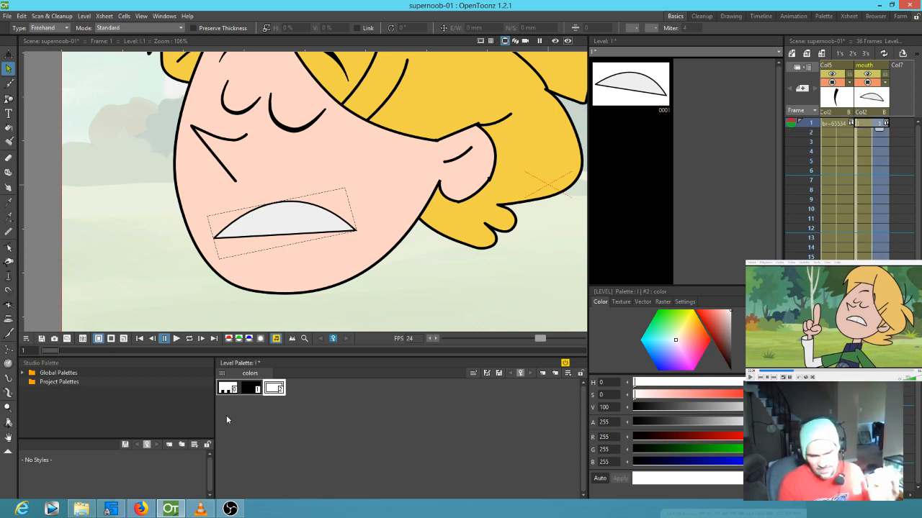
left_click(245, 388)
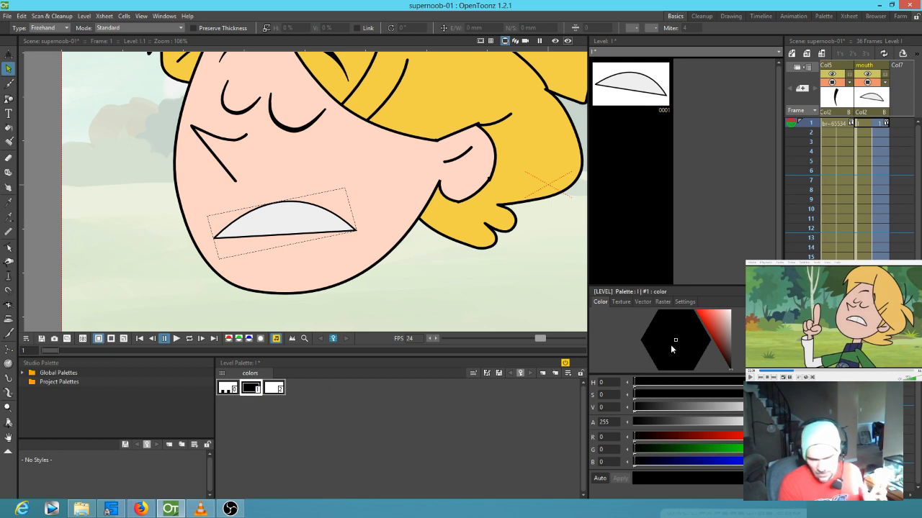
left_click_drag(723, 333, 731, 370)
left_click(269, 392)
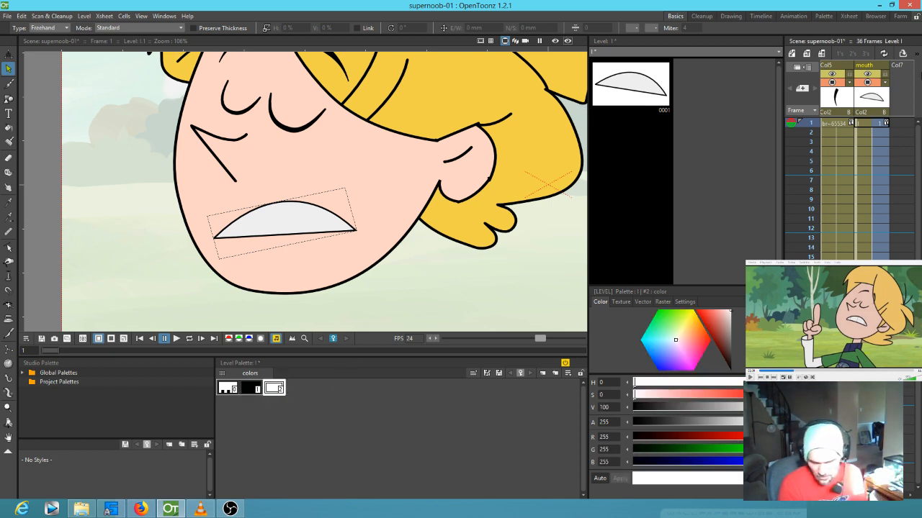
- Test palette style 2 as a dark grey of value 41 on the isolated mouth drawing, and restore it to white
left_click(863, 97)
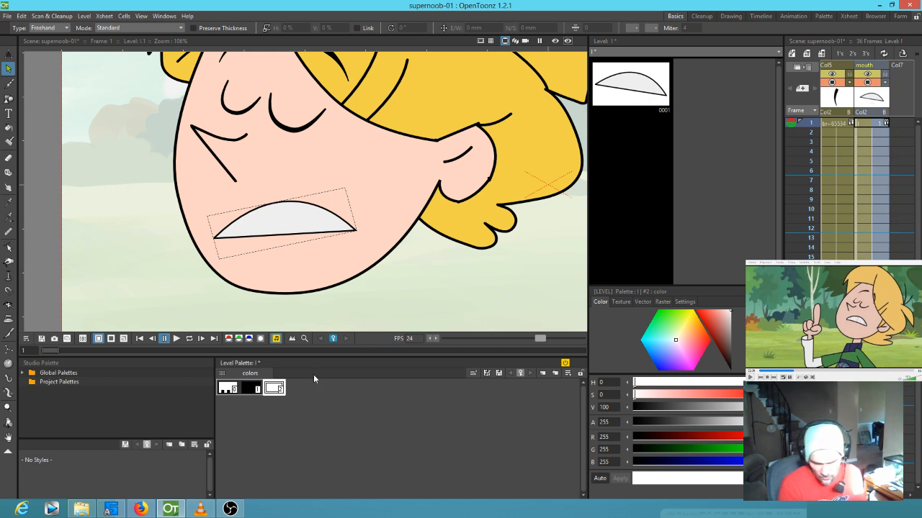
left_click_drag(728, 338, 734, 348)
left_click(646, 99)
scroll(410, 209, "down", 6)
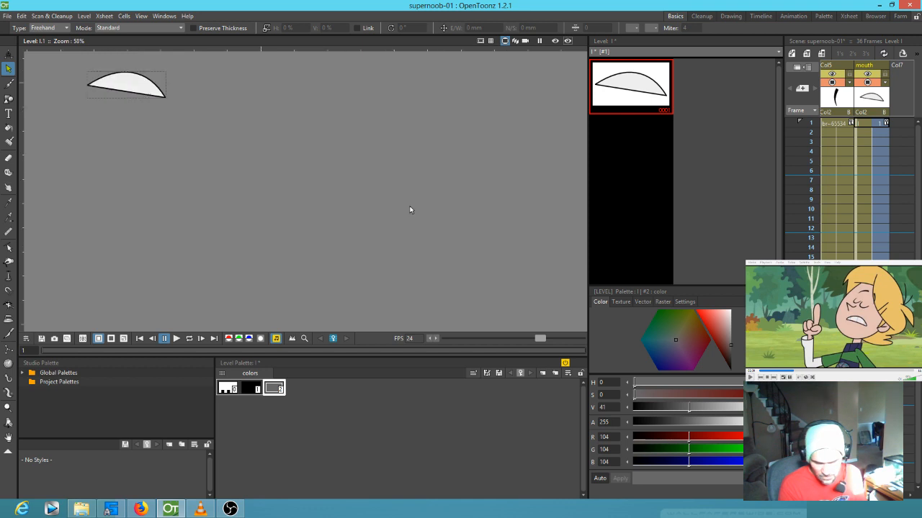
left_click_drag(98, 115, 216, 237)
scroll(237, 209, "up", 6)
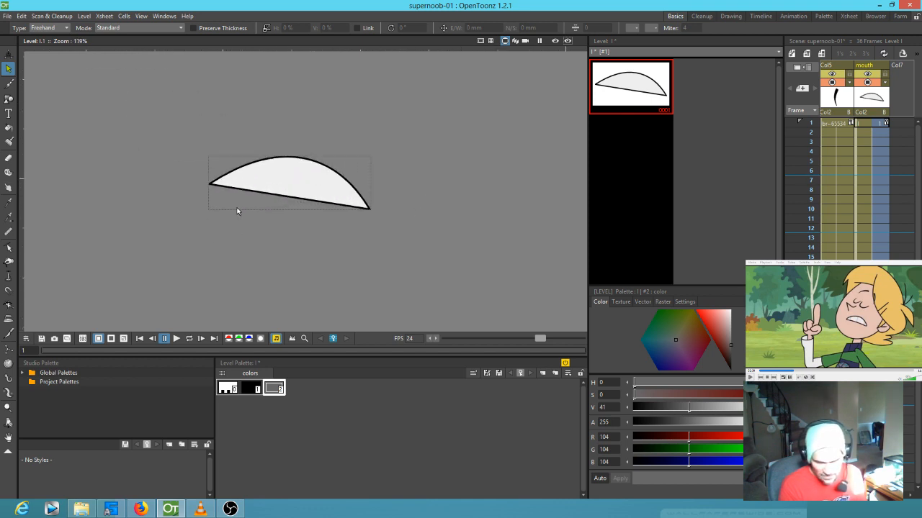
left_click_drag(722, 320, 733, 308)
left_click(250, 389)
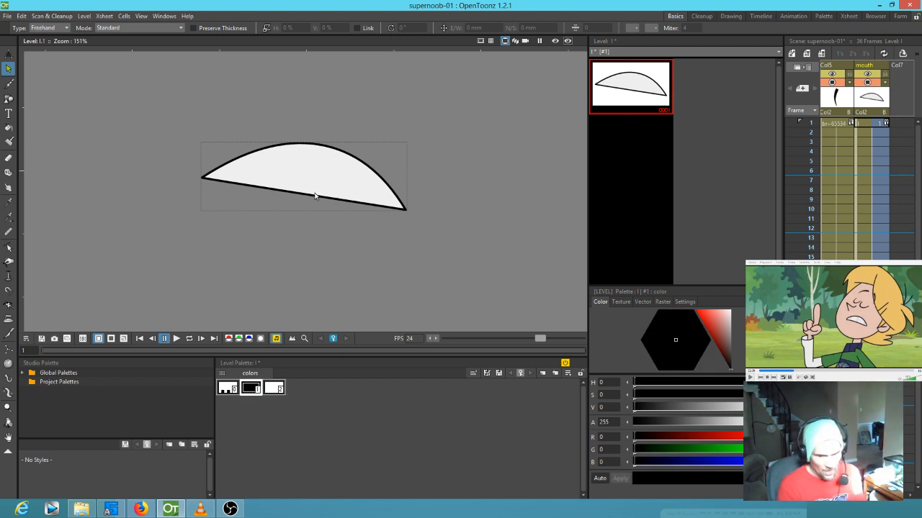
- Delete the mouth column from the Xsheet
left_click(864, 100)
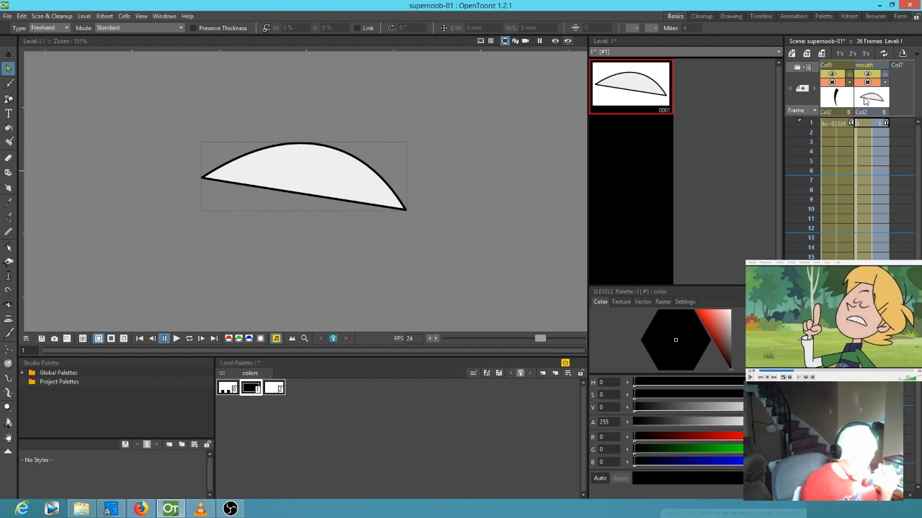
key("Delete")
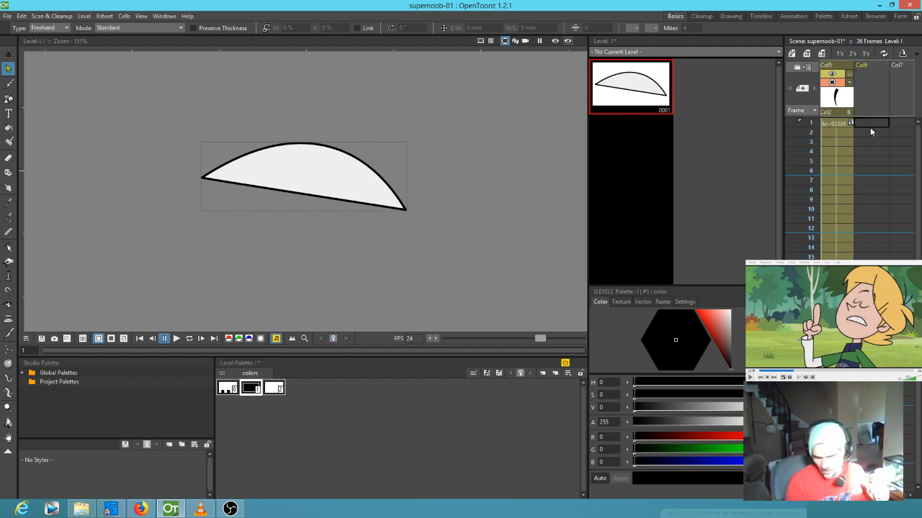
left_click_drag(854, 149, 918, 147)
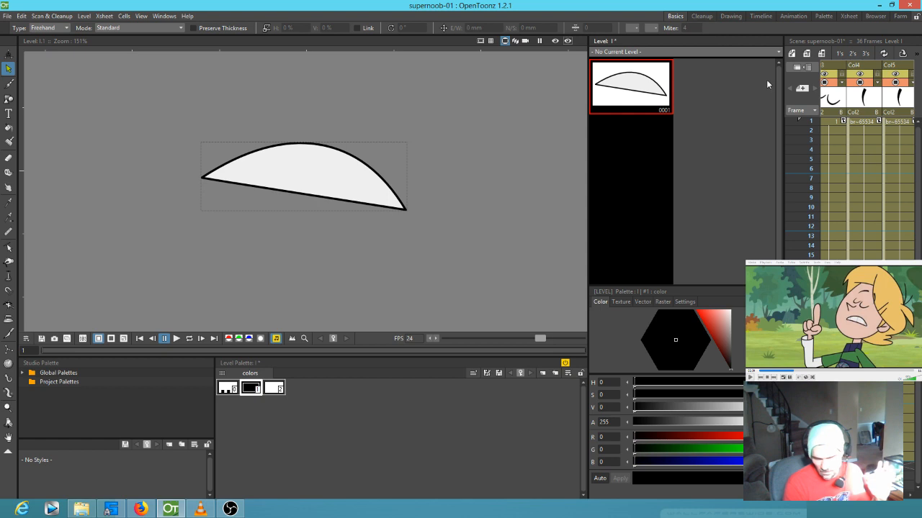
- Widen the Xsheet to show more columns and return to the scene view at frame 1 of the empty Col6
left_click_drag(779, 105, 717, 109)
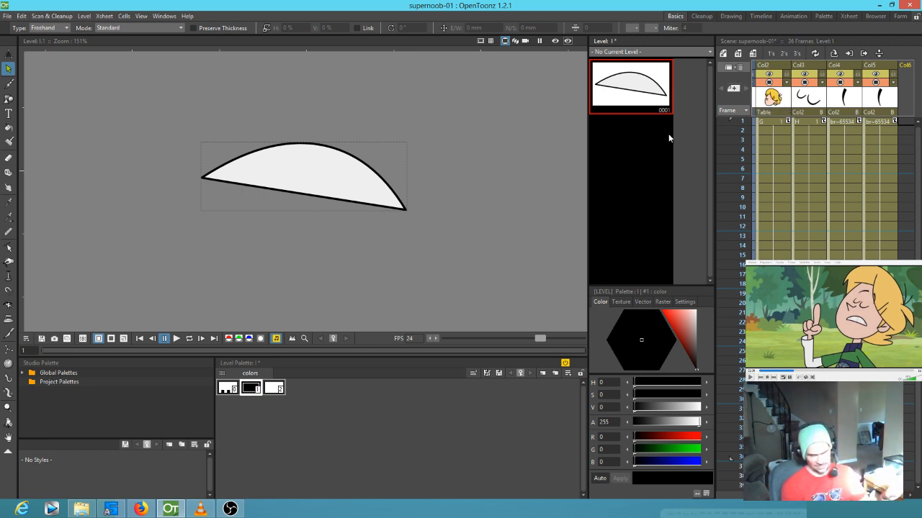
left_click(884, 99)
left_click(905, 124)
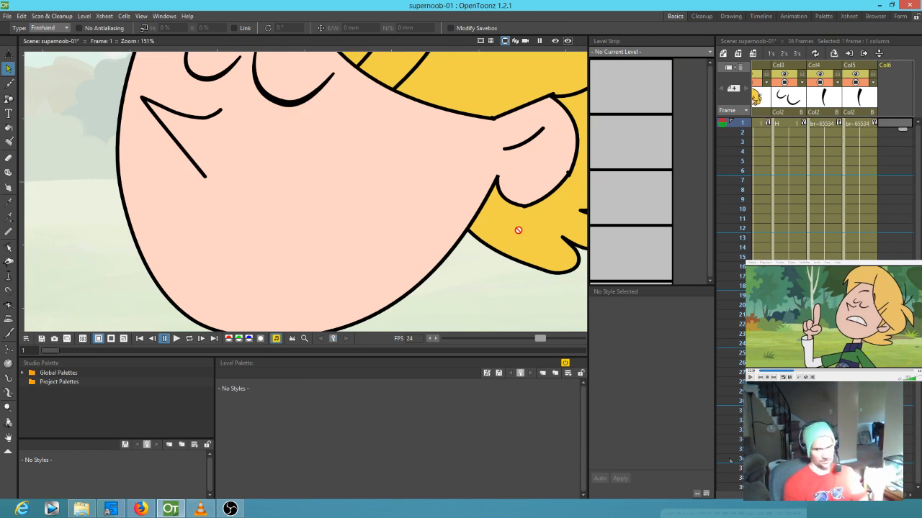
- Remove the stray rounded bump on the ear outline of the head drawing in Col2 by deleting its control point
scroll(400, 229, "down", 3)
scroll(529, 200, "up", 2)
scroll(428, 200, "up", 6)
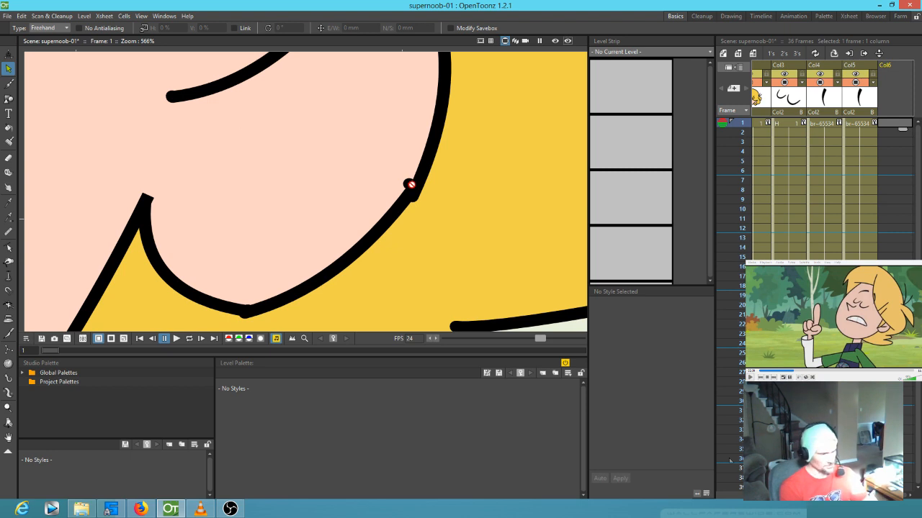
key("c")
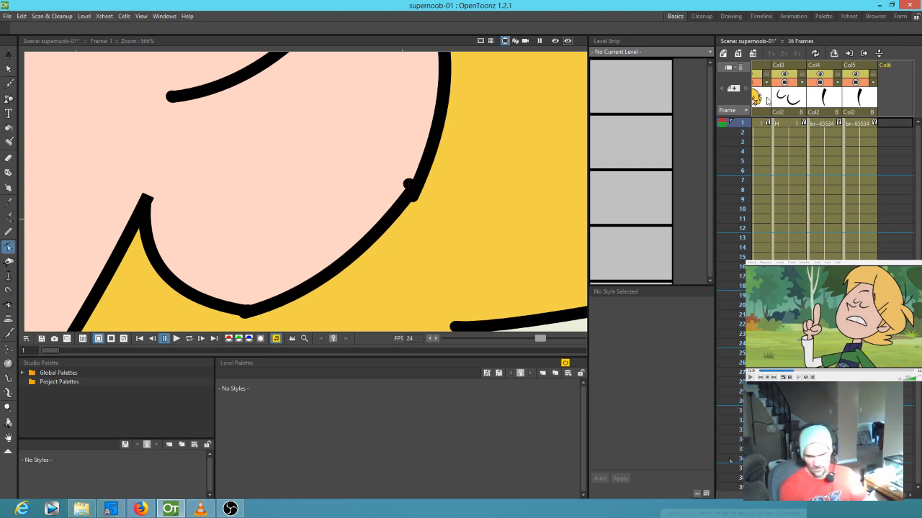
left_click(766, 101)
left_click(408, 185)
left_click_drag(397, 166, 419, 194)
key("Delete")
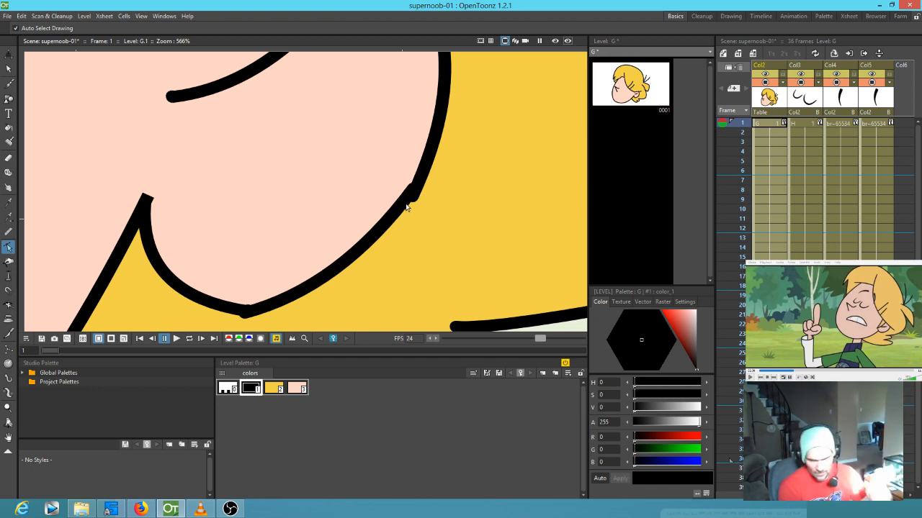
- Create a new one-frame Toonz Raster level in frame 1 of the empty Col6
right_click(869, 150)
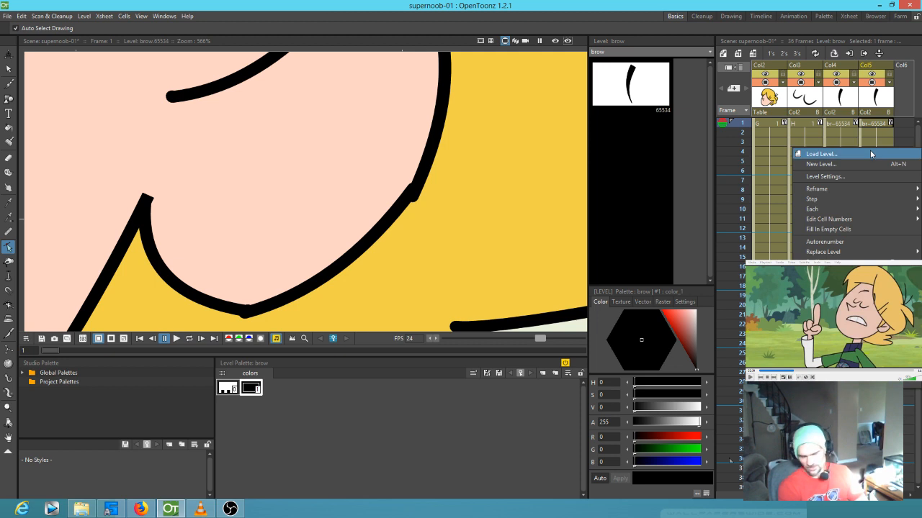
left_click(905, 121)
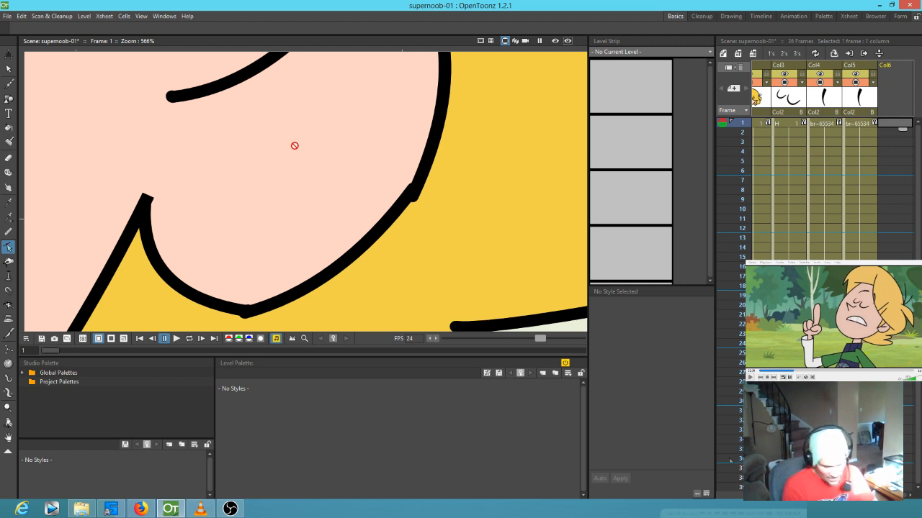
scroll(513, 179, "down", 6)
scroll(548, 177, "up", 2)
scroll(545, 191, "down", 2)
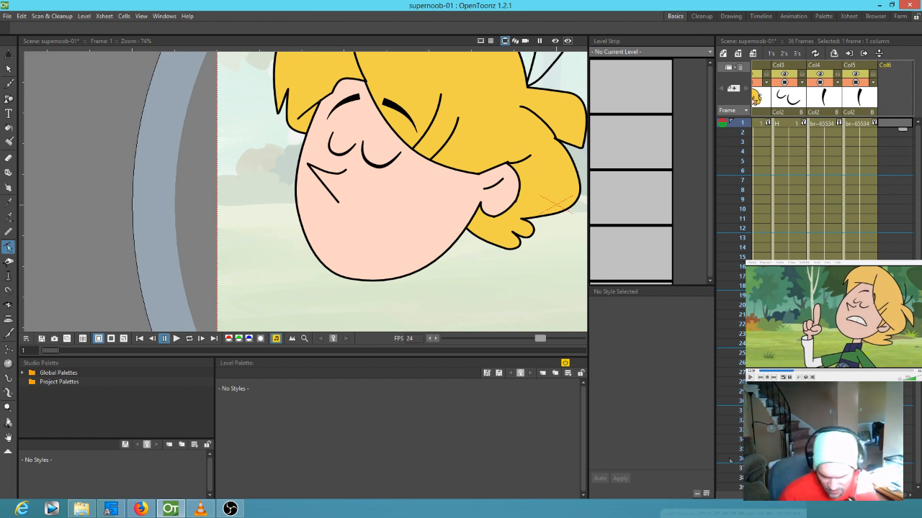
left_click(744, 54)
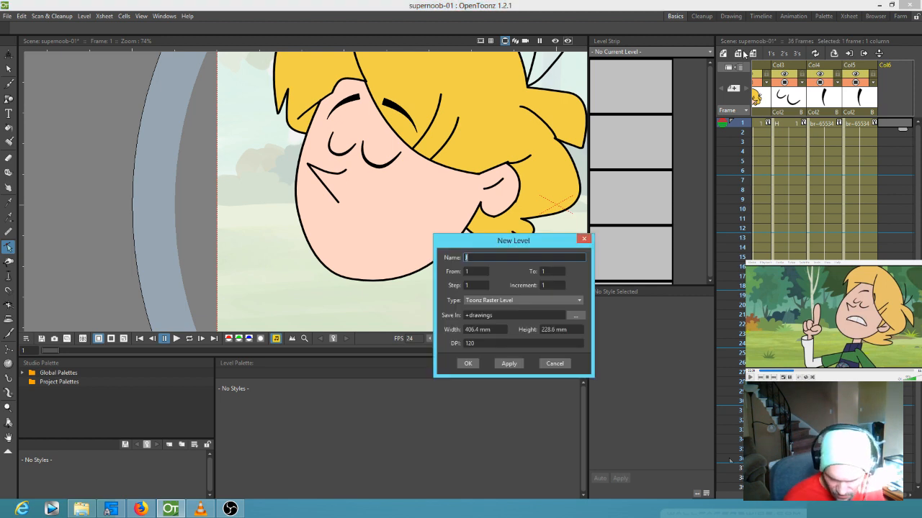
left_click(468, 364)
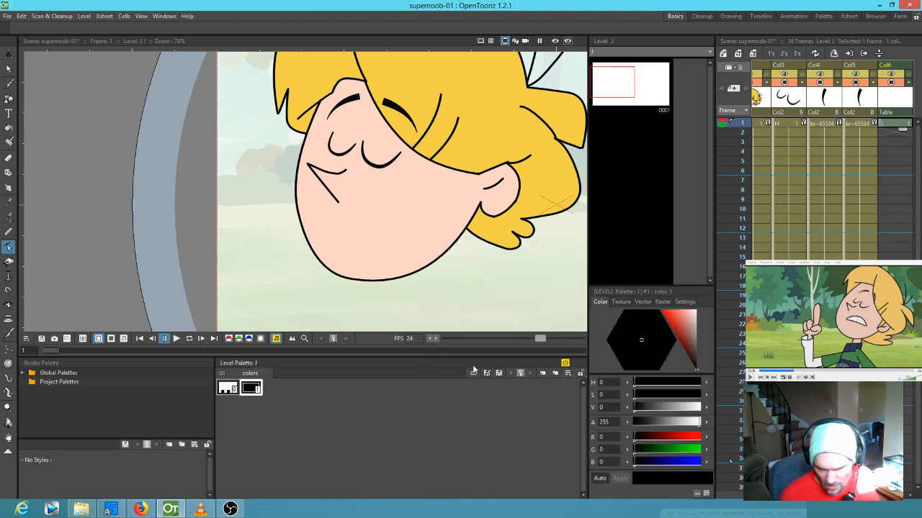
scroll(261, 211, "down", 3)
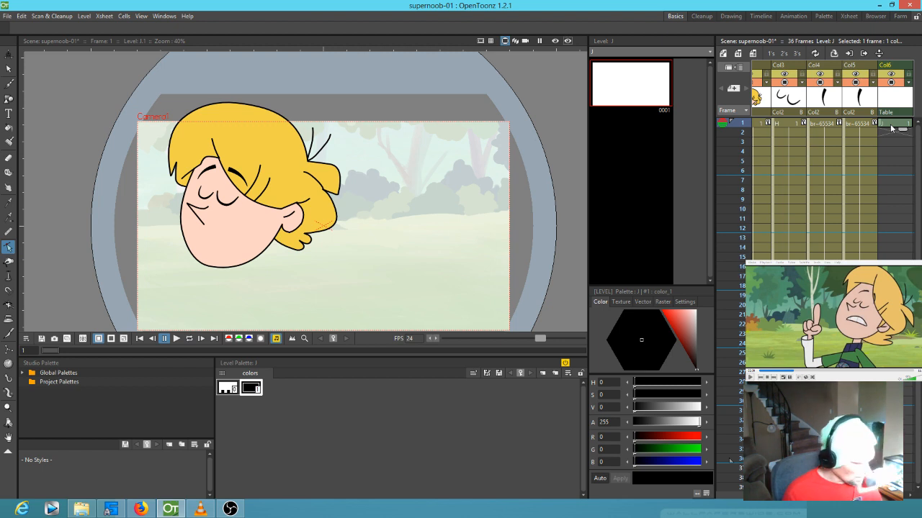
- Configure the raster Brush with minimum and maximum size 2, hardness about 48 and smoothing about 20
key("b")
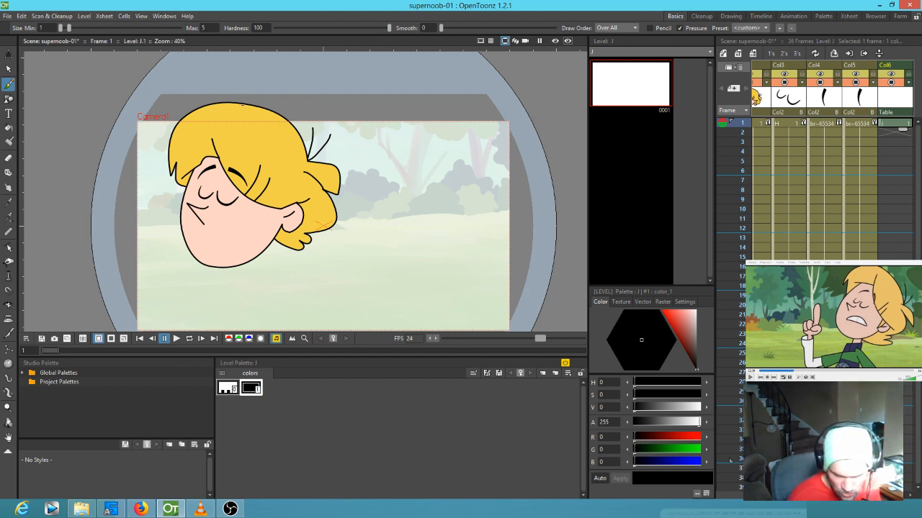
left_click(54, 28)
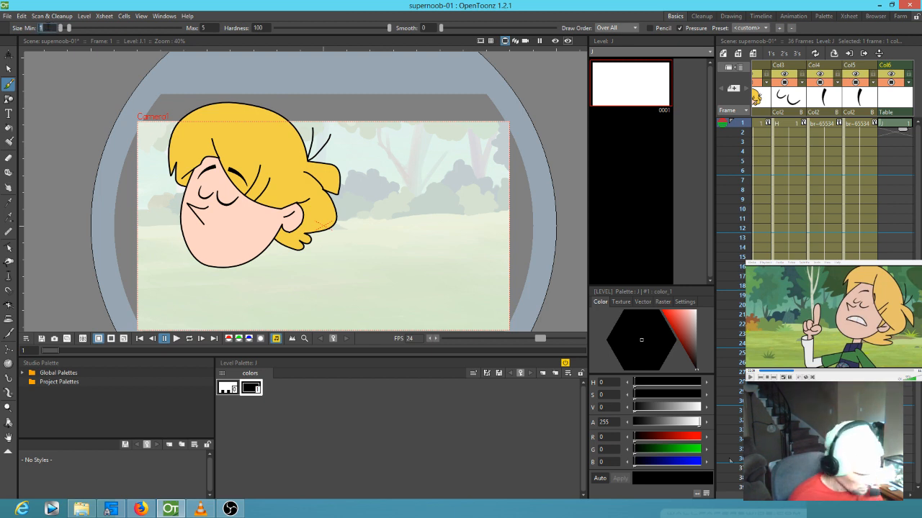
type("2")
left_click(204, 28)
type("2")
left_click_drag(389, 28, 330, 37)
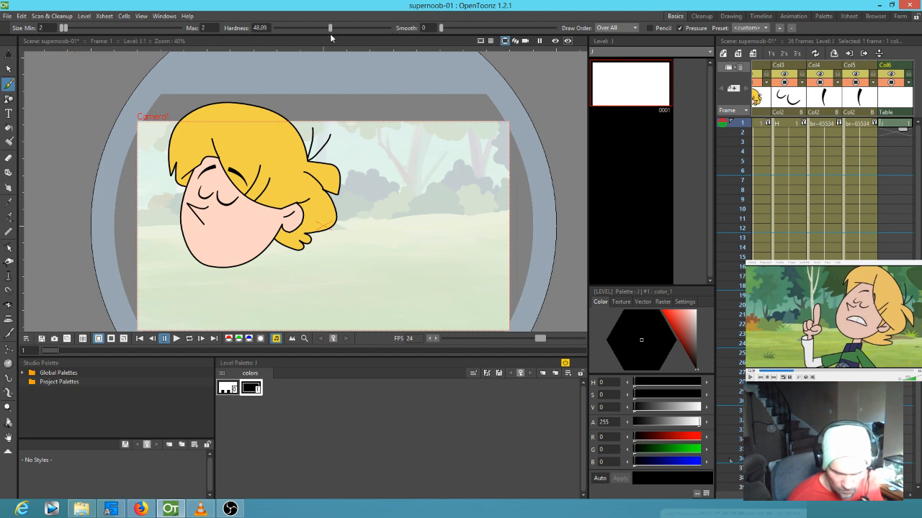
left_click_drag(464, 30, 496, 29)
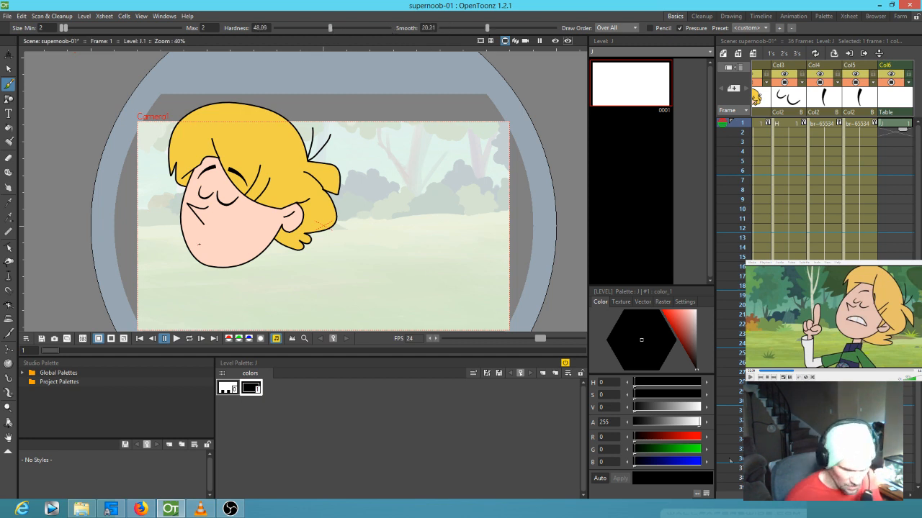
- Draw the mouth outline below the nose as a black downturned arch closed by a nearly straight lower line
key("shift+space")
mouse_move(199, 244)
left_mouse_down()
mouse_move(333, 150)
mouse_move(283, 199)
left_mouse_up()
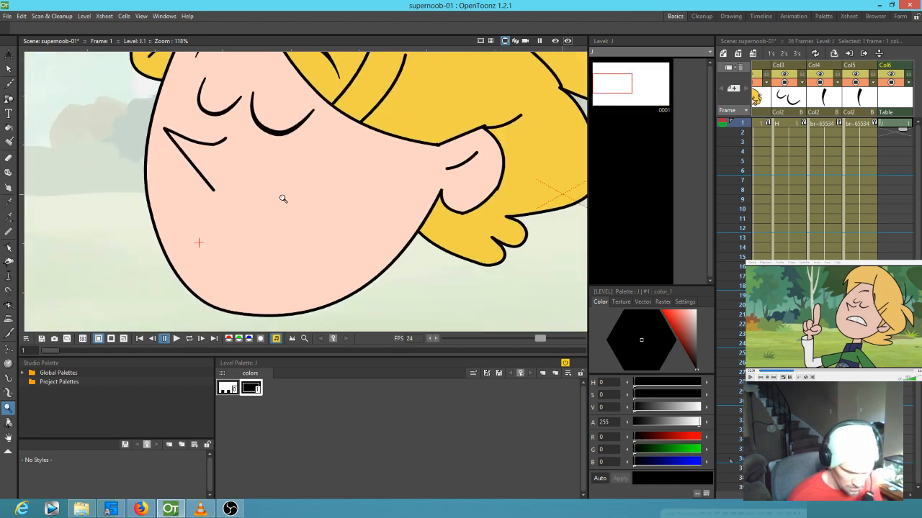
key("b")
mouse_move(191, 251)
left_mouse_down()
mouse_move(232, 212)
mouse_move(267, 209)
mouse_move(315, 239)
left_mouse_up()
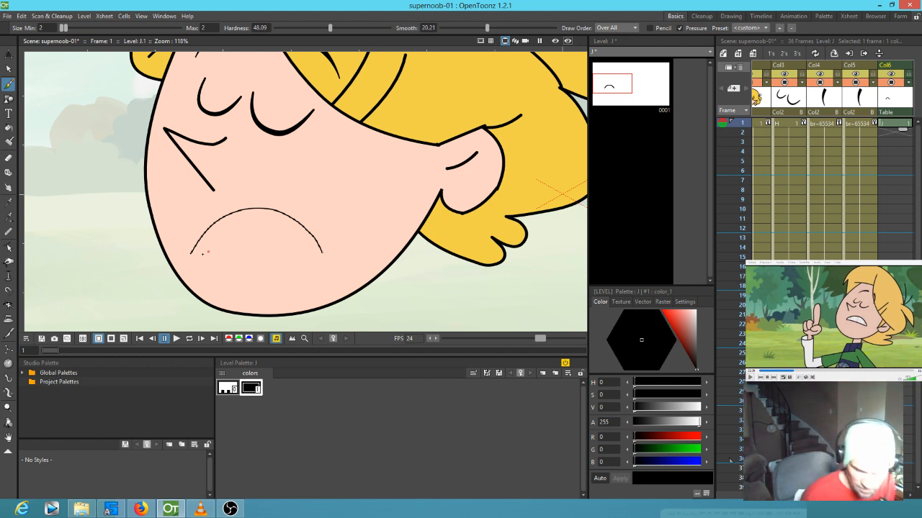
left_click_drag(193, 251, 309, 251)
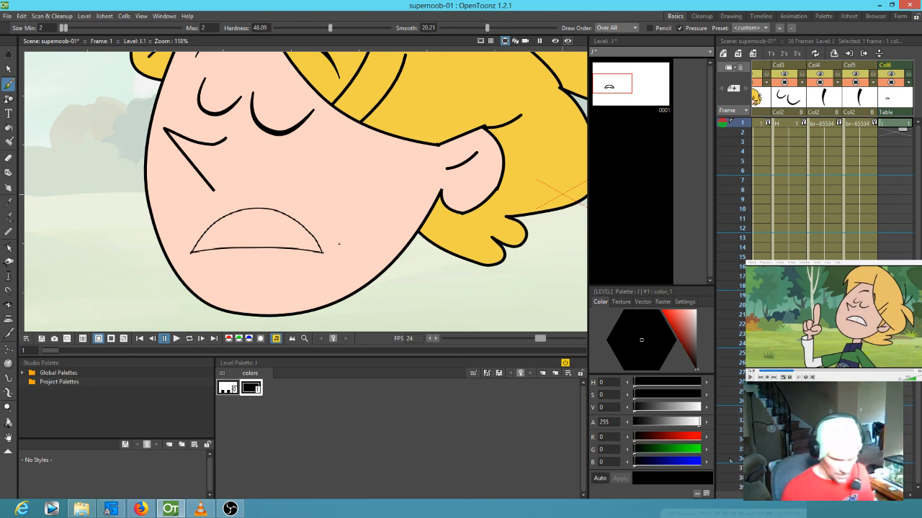
- Duplicate the black style twice in the level palette, setting style 2 to white and style 3 to light grey with value 80
left_click(251, 389)
key("ctrl+c")
key("ctrl+v")
key("ctrl+v")
left_click(273, 389)
left_click_drag(691, 326, 707, 308)
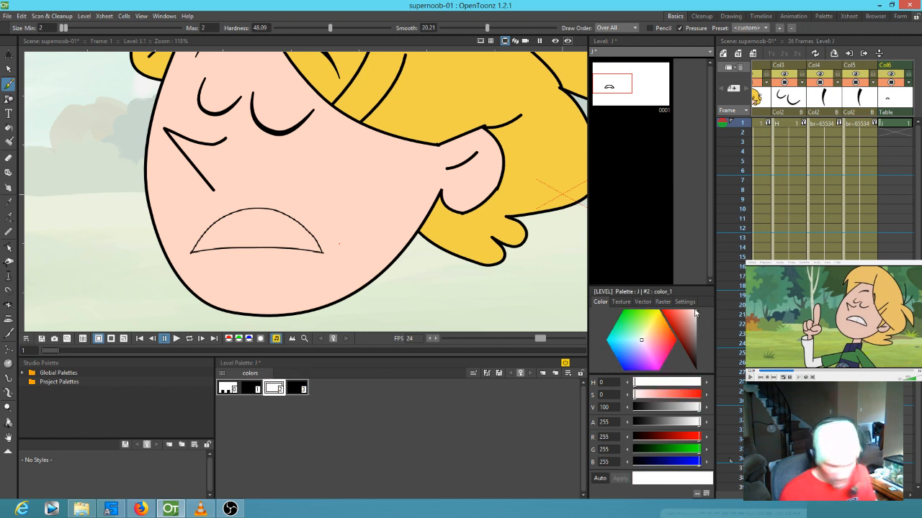
left_click(296, 388)
left_click_drag(691, 324, 696, 321)
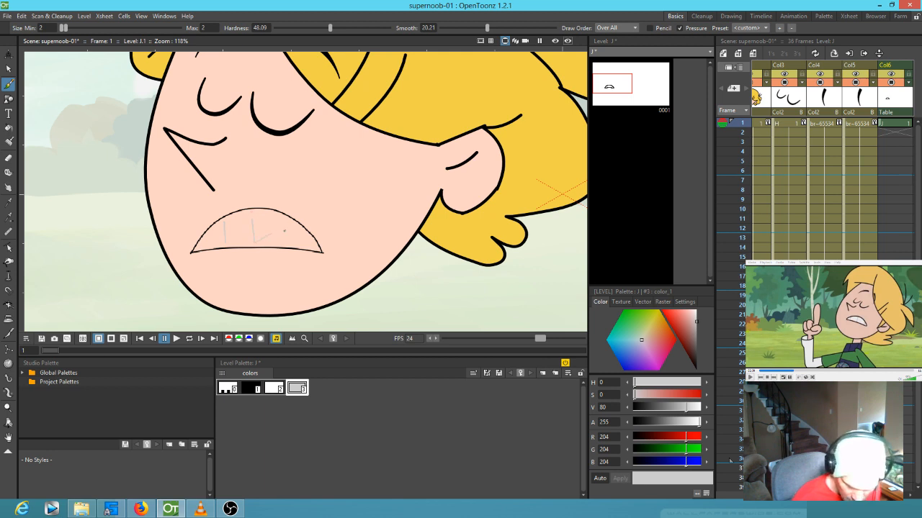
- Redraw the middle tooth line, add another in light grey style 3, and fill the mouth with white style 2
key("ctrl+z")
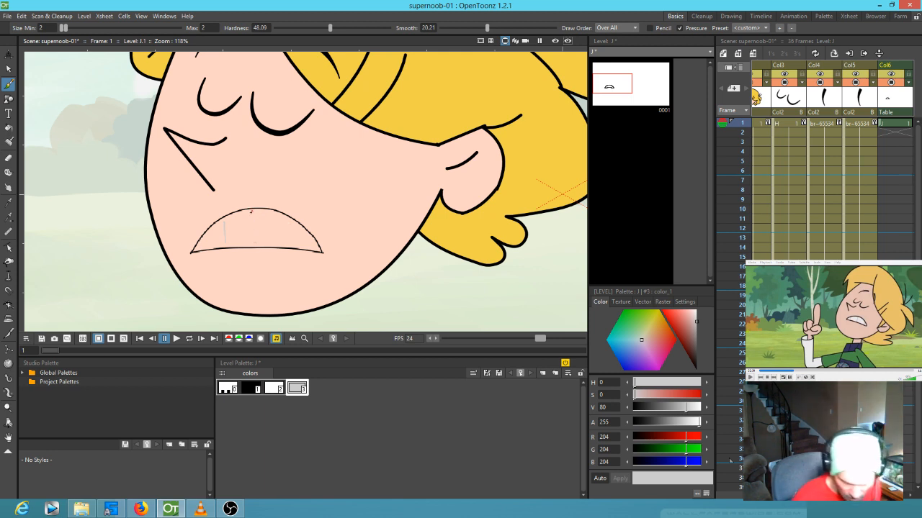
left_click_drag(252, 229, 253, 242)
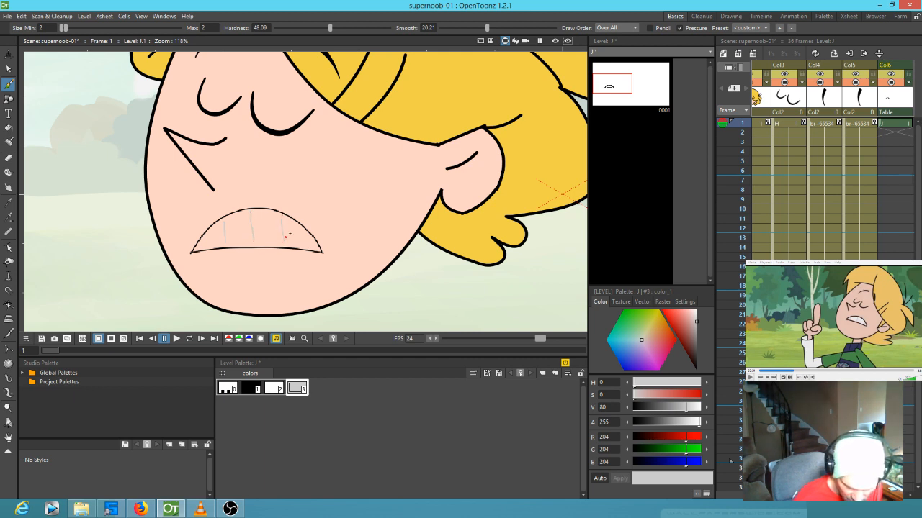
left_click(274, 389)
key("f")
left_click(249, 225)
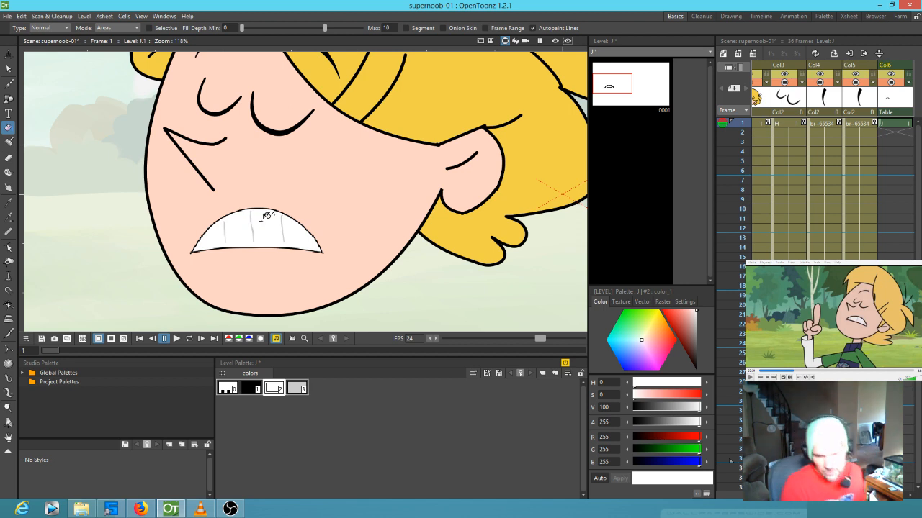
- Preview the mouth against the head's line thickness at 100% zoom
left_click(555, 41)
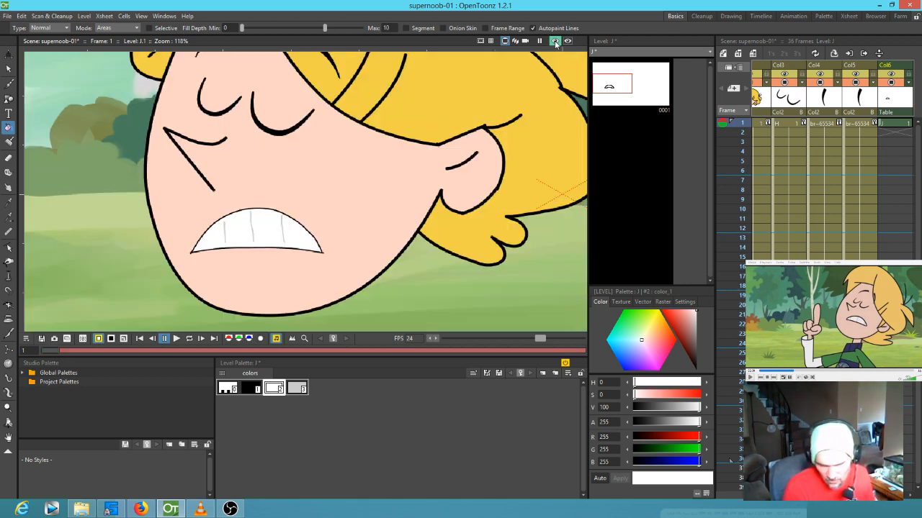
scroll(374, 186, "up", 2)
scroll(370, 191, "up", 2)
scroll(372, 190, "down", 2)
key("alt+0")
left_click_drag(195, 214, 438, 209)
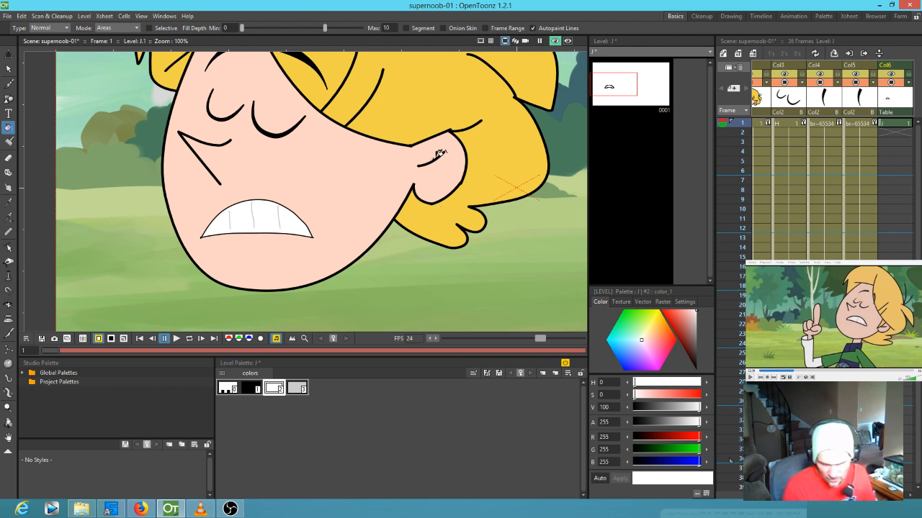
- Delete the whole mouth drawing in Col6 using a freehand selection and leave the preview
left_click(897, 124)
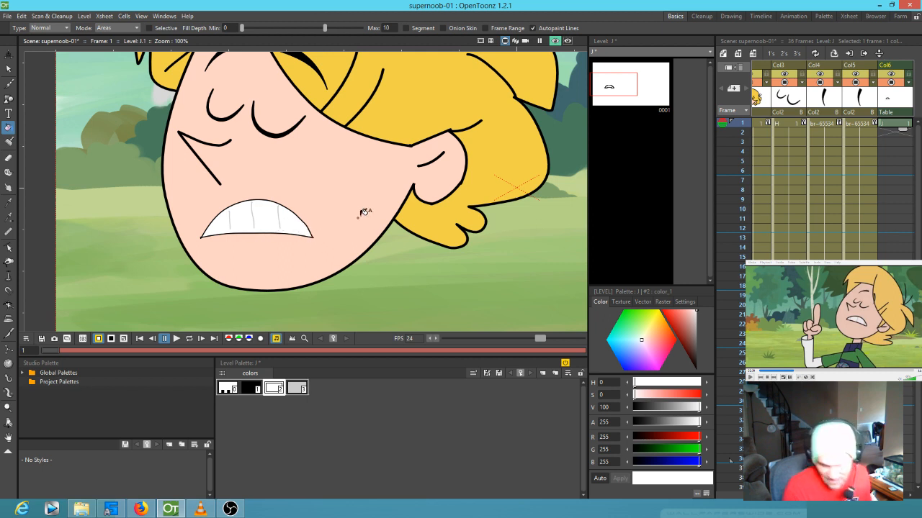
key("s")
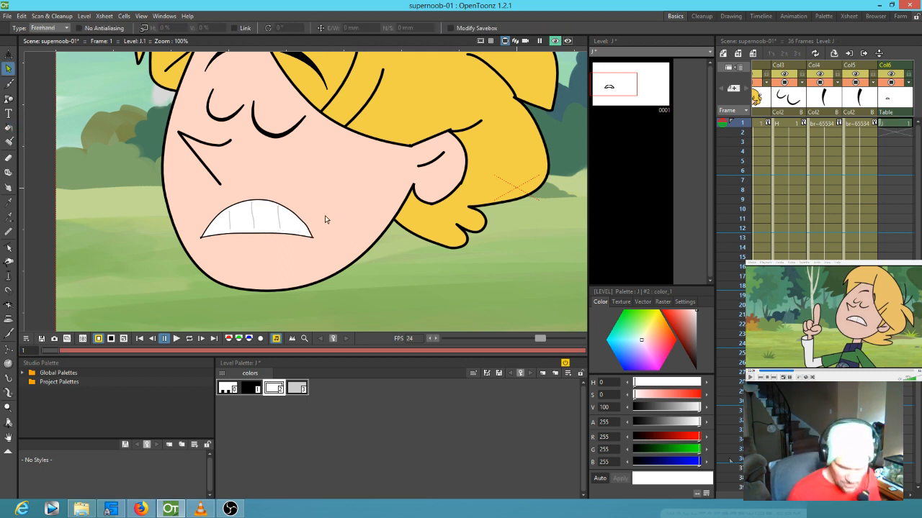
mouse_move(337, 210)
left_mouse_down()
mouse_move(322, 202)
mouse_move(306, 287)
mouse_move(354, 196)
left_mouse_up()
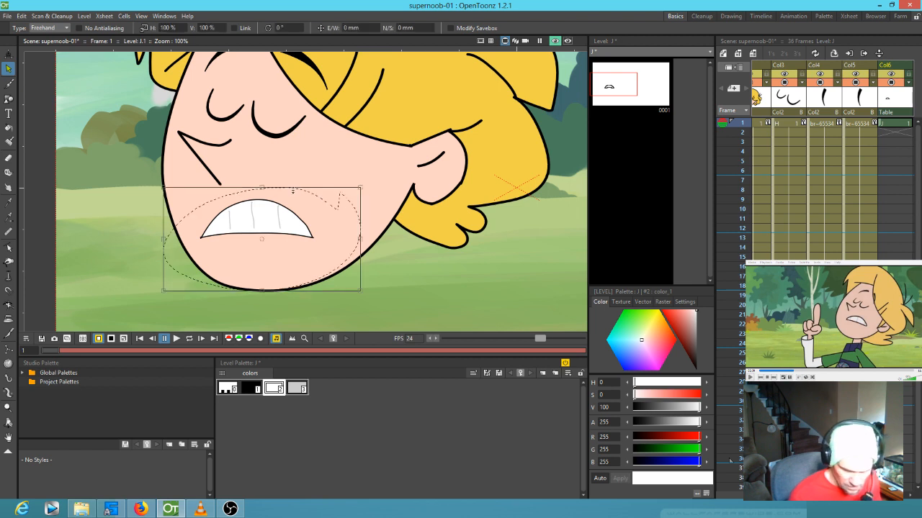
key("Delete")
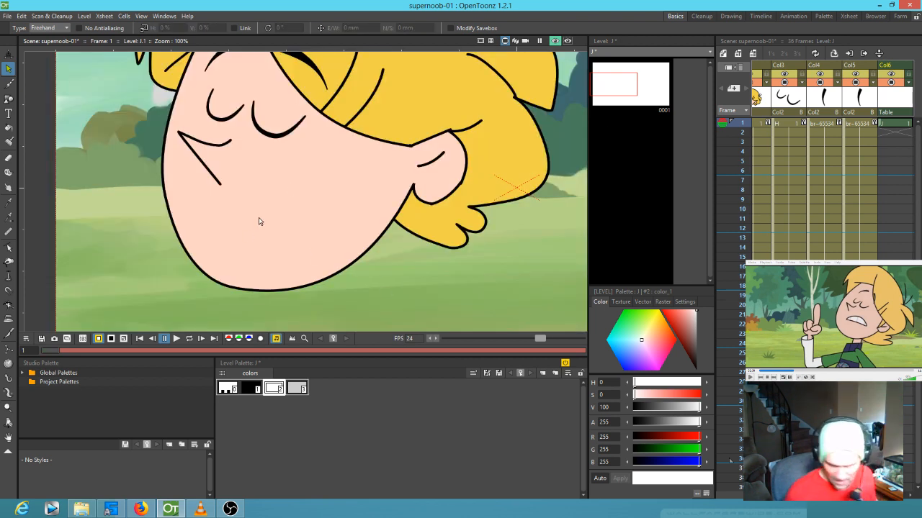
left_click(554, 41)
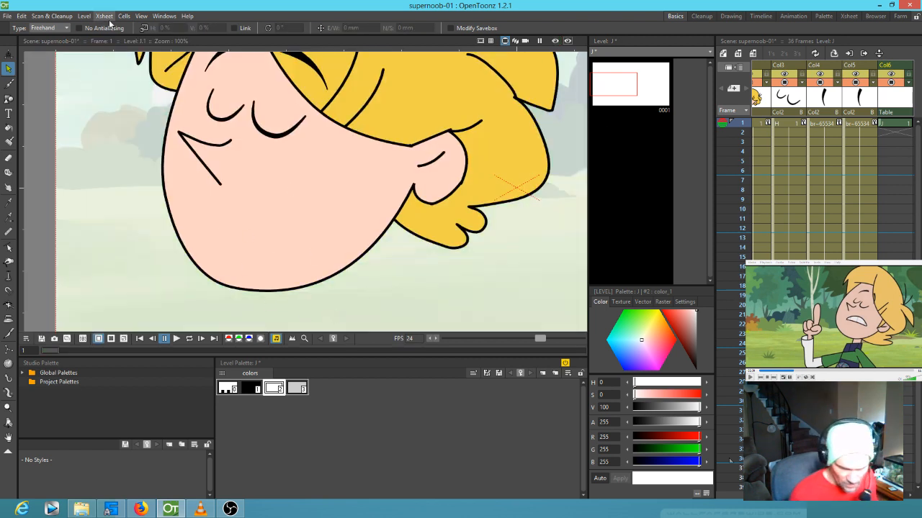
- Try the mouth's upper curve with a brush of minimum and maximum size 3, and undo the stroke
key("b")
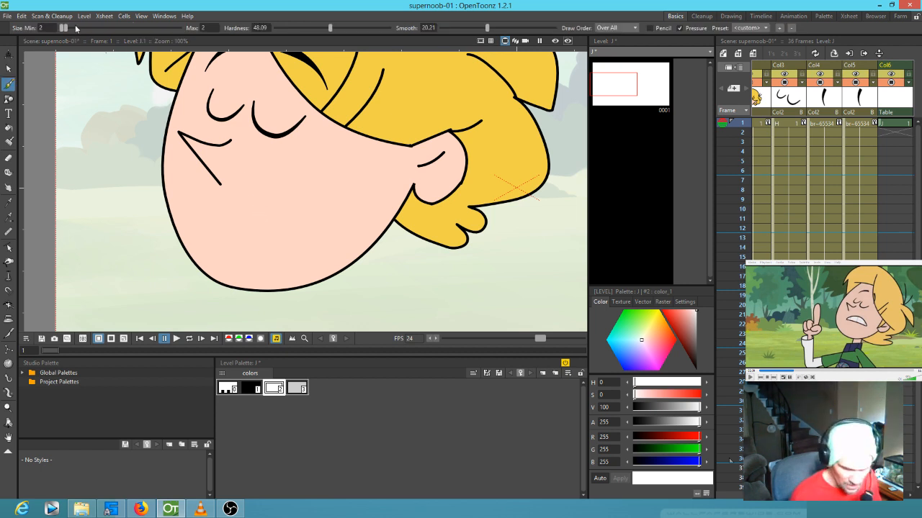
left_click(48, 27)
left_click(40, 45)
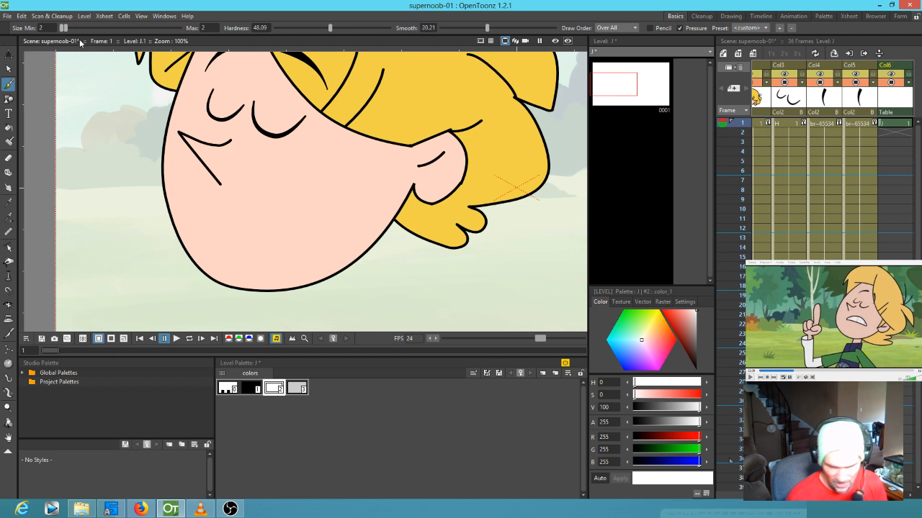
left_click(41, 27)
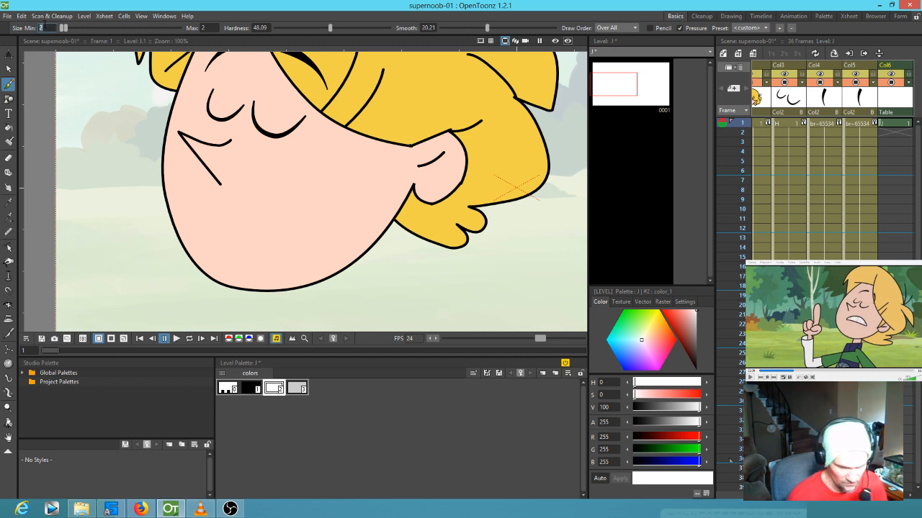
left_click(204, 27)
type("3")
key("Return")
left_click_drag(216, 229, 313, 204)
key("ctrl+z")
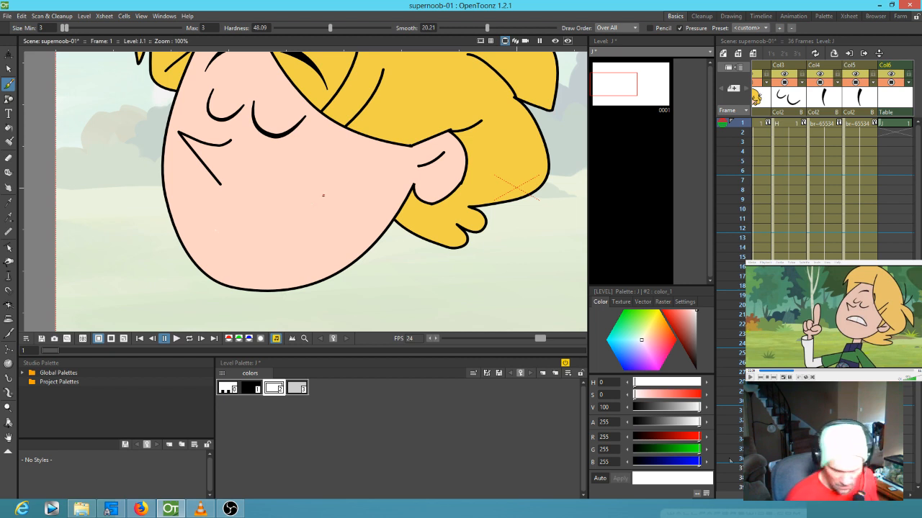
- Try a black mouth arch with brush size 4, preview its line thickness, and undo the stroke
left_click(43, 27)
type("4")
key("Return")
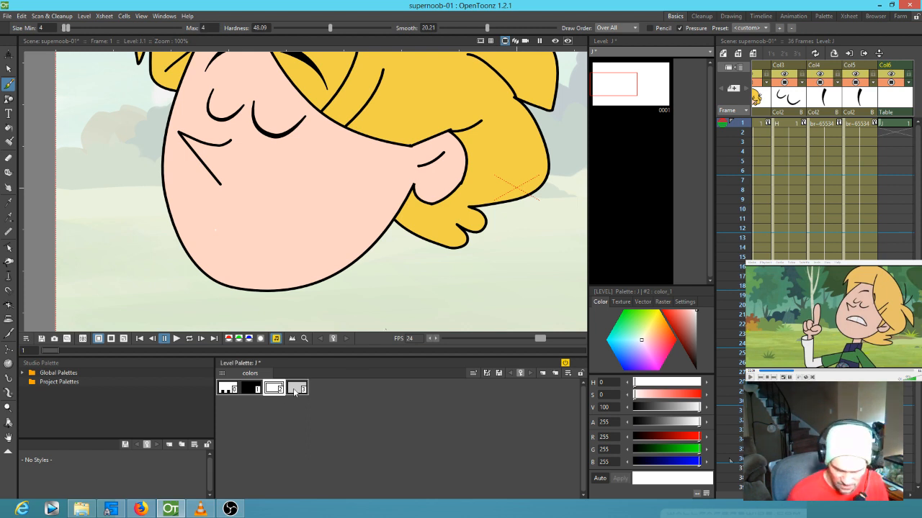
left_click(252, 389)
mouse_move(207, 234)
left_mouse_down()
mouse_move(266, 201)
mouse_move(301, 218)
left_mouse_up()
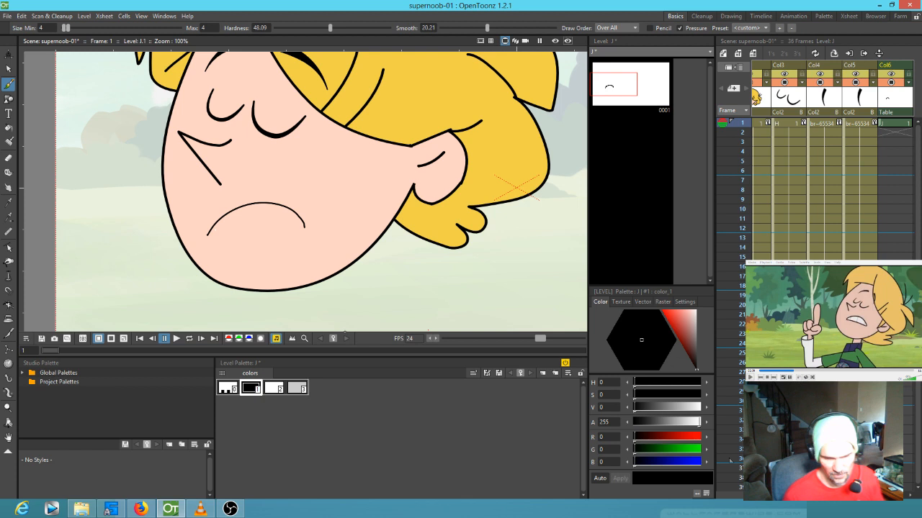
left_click(554, 41)
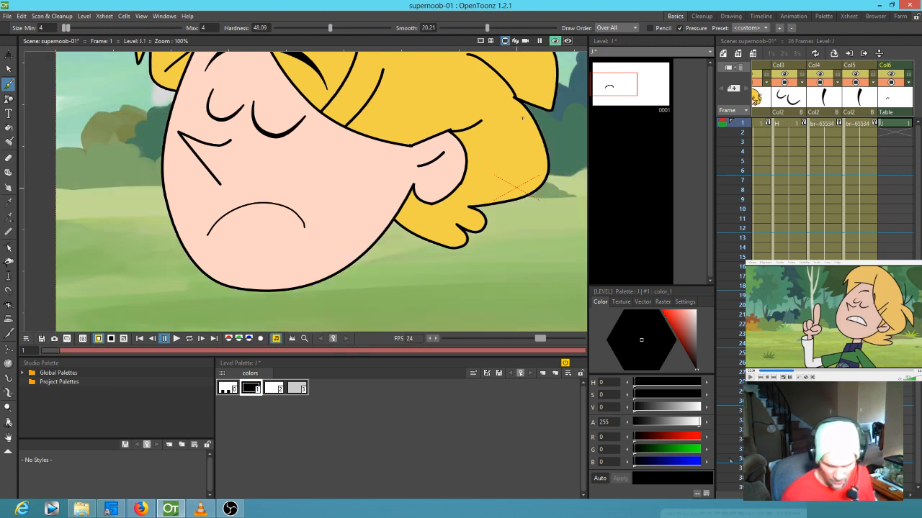
left_click(554, 40)
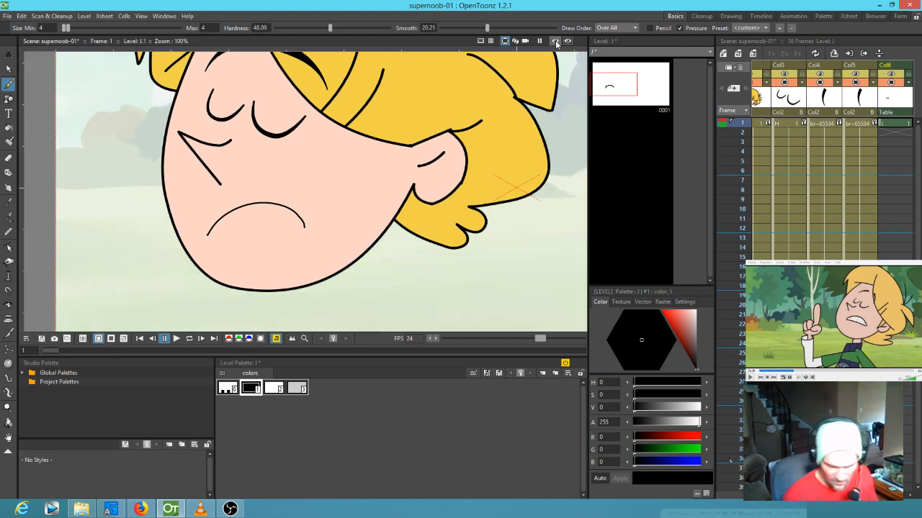
key("ctrl+z")
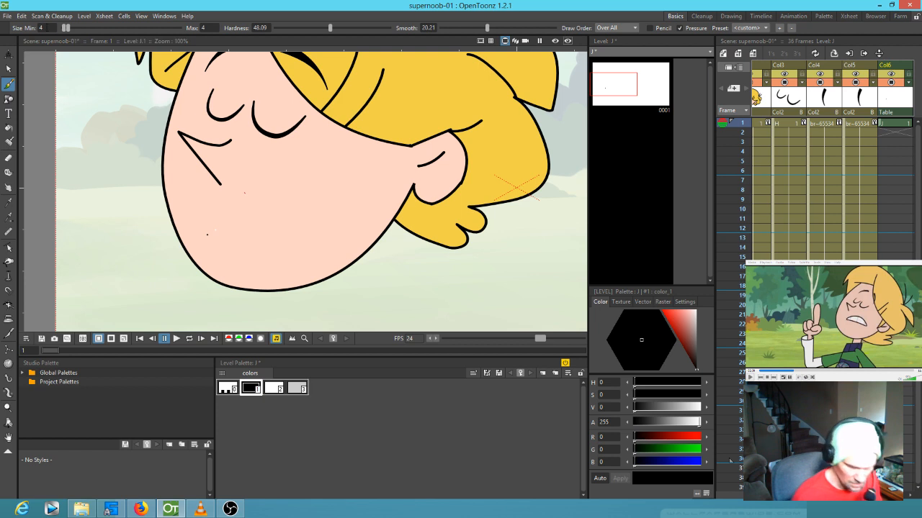
- Set the brush's minimum and maximum size to 5, try a black mouth arch below the nose, and undo the stroke
type("5")
key("Return")
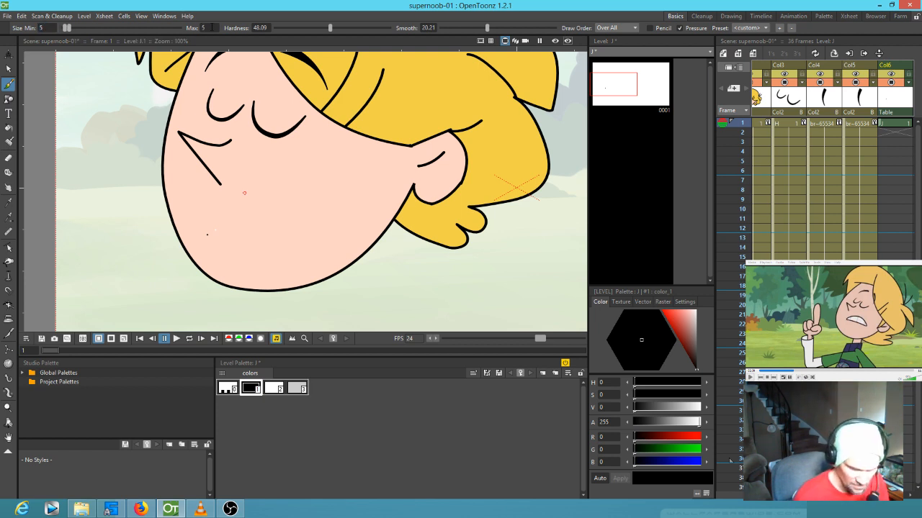
mouse_move(206, 235)
left_mouse_down()
mouse_move(232, 208)
mouse_move(260, 202)
mouse_move(295, 216)
mouse_move(312, 237)
left_mouse_up()
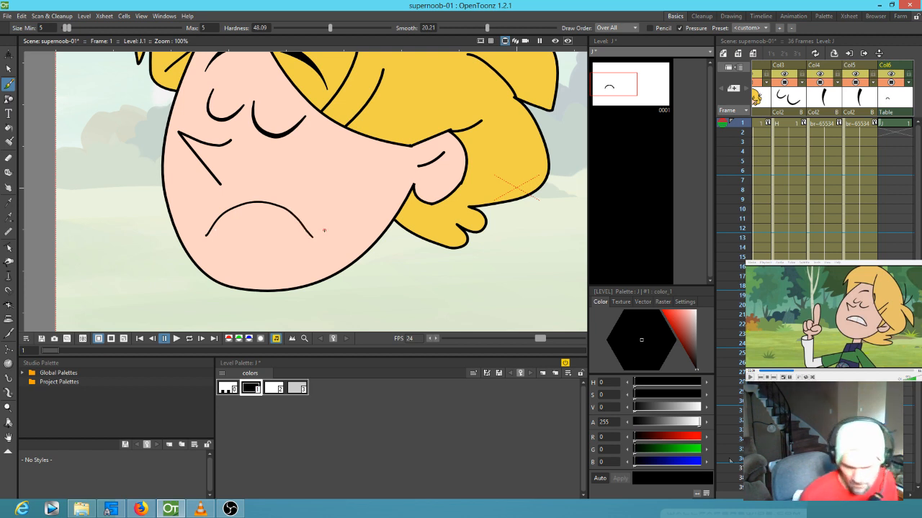
key("ctrl+z")
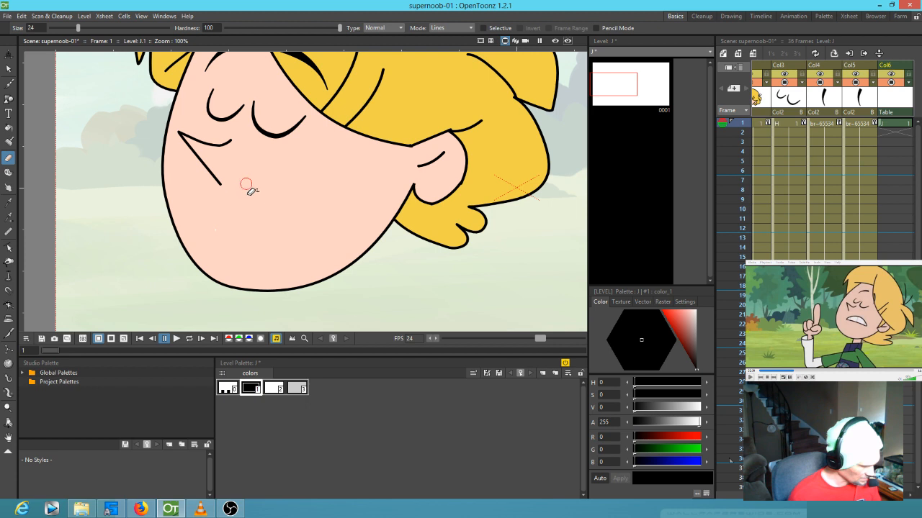
- Draw a closed black mouth outline with an arched upper edge and a nearly flat lower edge, and fill its inside with white
mouse_move(220, 218)
left_mouse_down()
mouse_move(249, 202)
mouse_move(301, 209)
mouse_move(321, 231)
left_mouse_up()
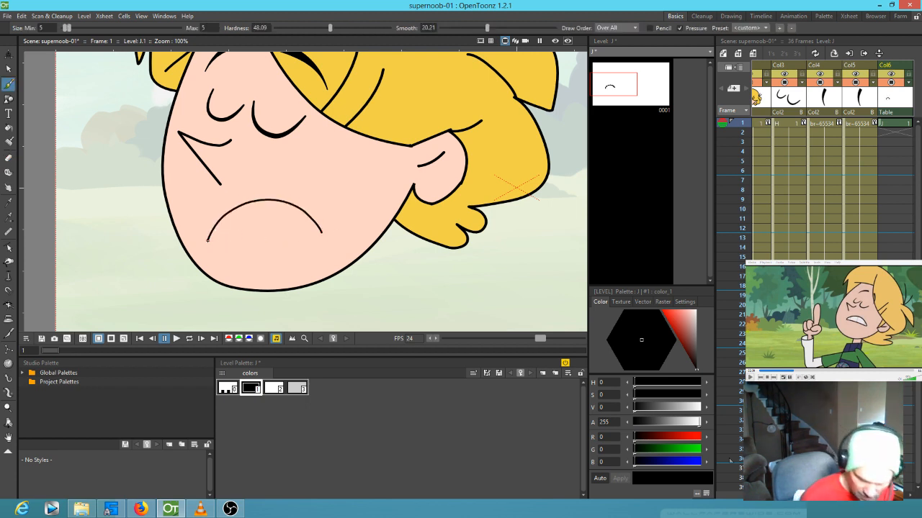
left_click_drag(207, 240, 321, 233)
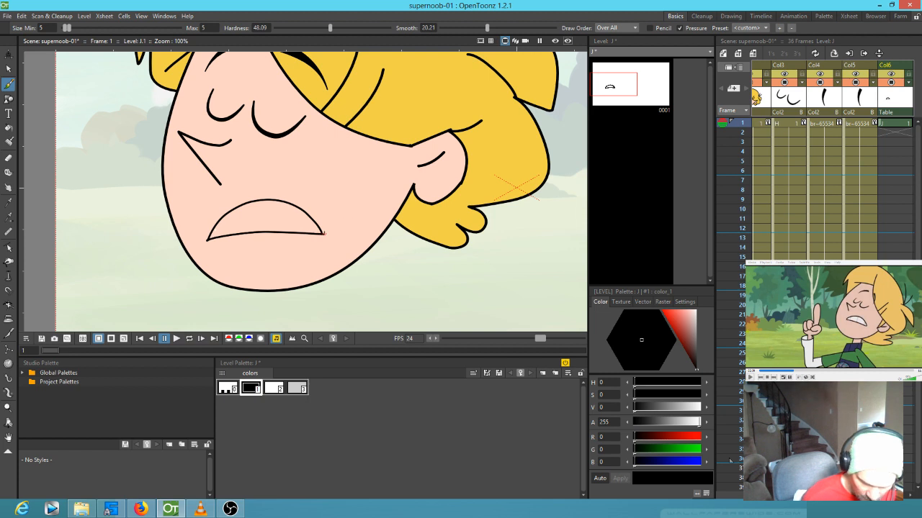
left_click(274, 389)
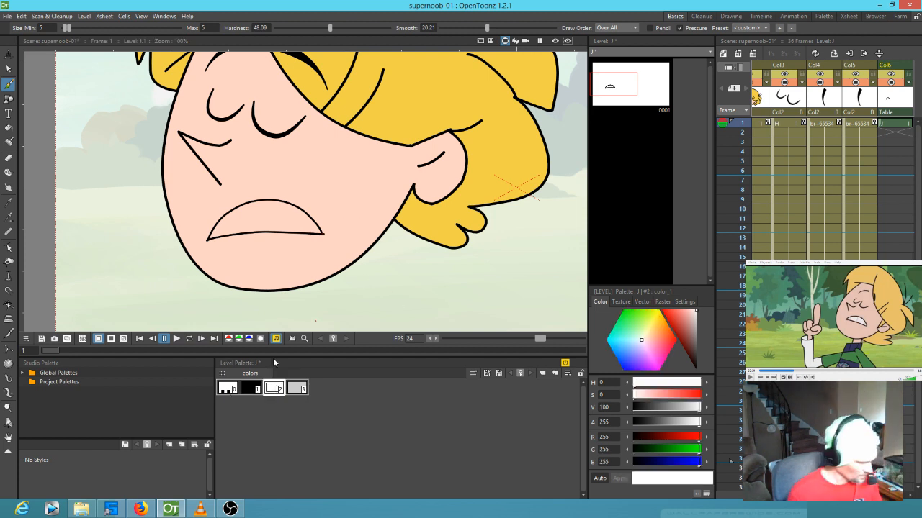
key("f")
left_click(251, 218)
key("b")
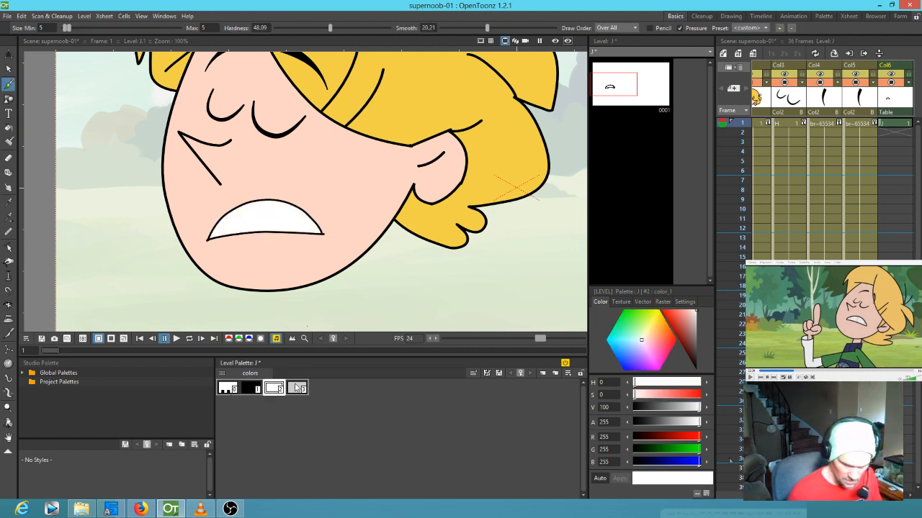
- Draw thin tooth separator lines across the white mouth with the light-grey style
left_click(297, 389)
mouse_move(232, 217)
left_mouse_down()
mouse_move(233, 231)
mouse_move(280, 230)
mouse_move(296, 211)
left_mouse_up()
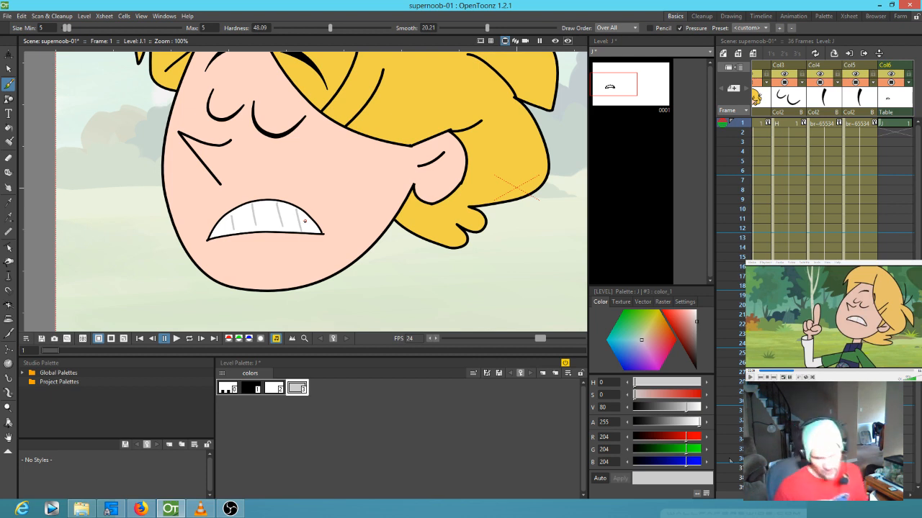
scroll(375, 165, "down", 5)
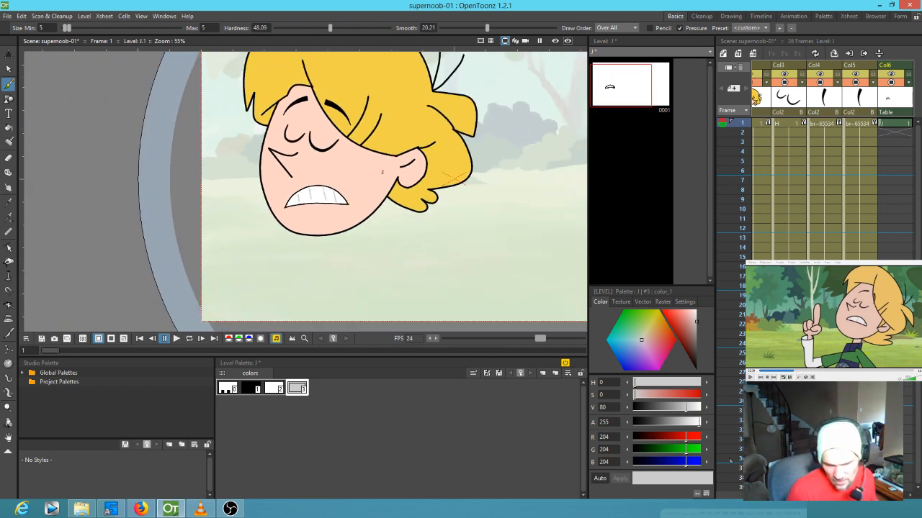
left_click_drag(413, 183, 225, 206)
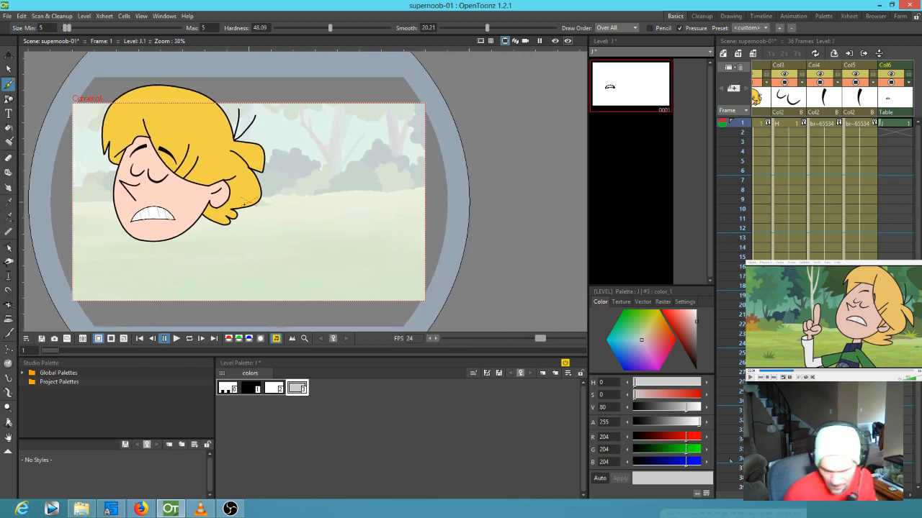
- On the head drawing in Col2, draw a pointed black sideburn outline with the brush in front of the ear
left_click(756, 123)
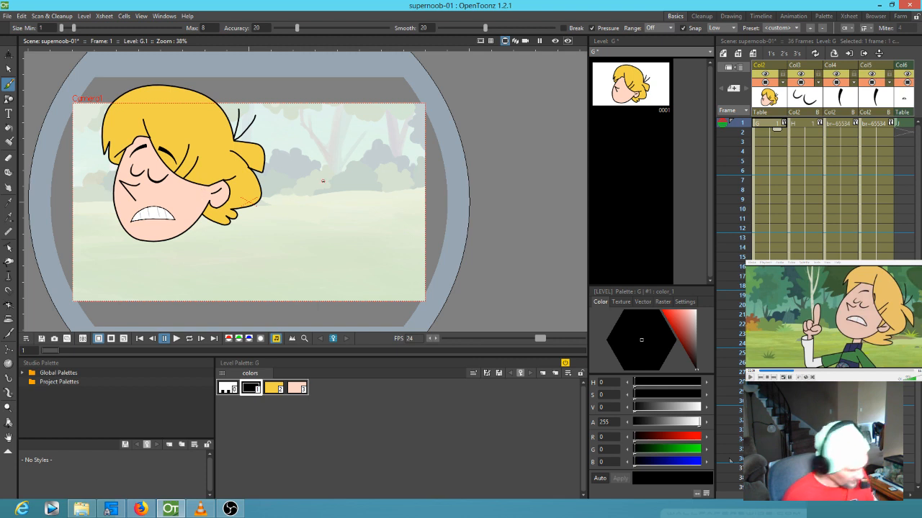
key("shift+space")
left_click_drag(171, 194, 310, 130)
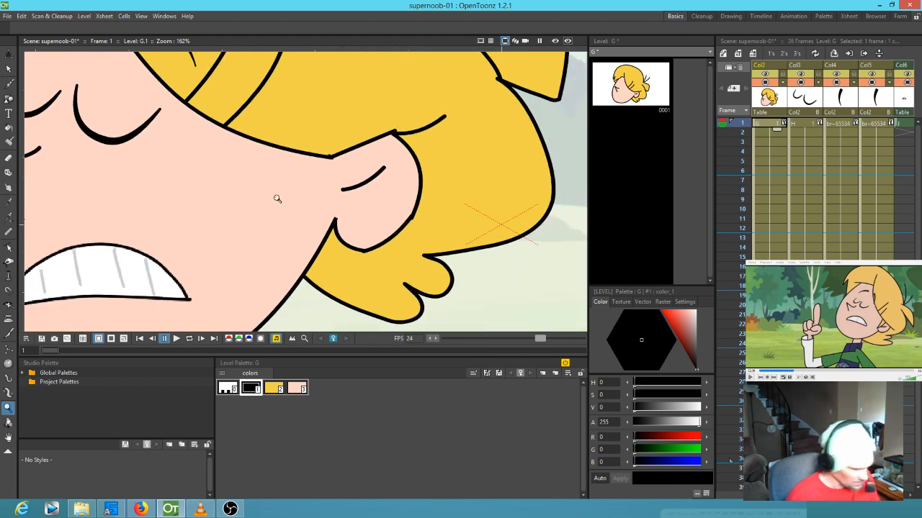
left_click(252, 388)
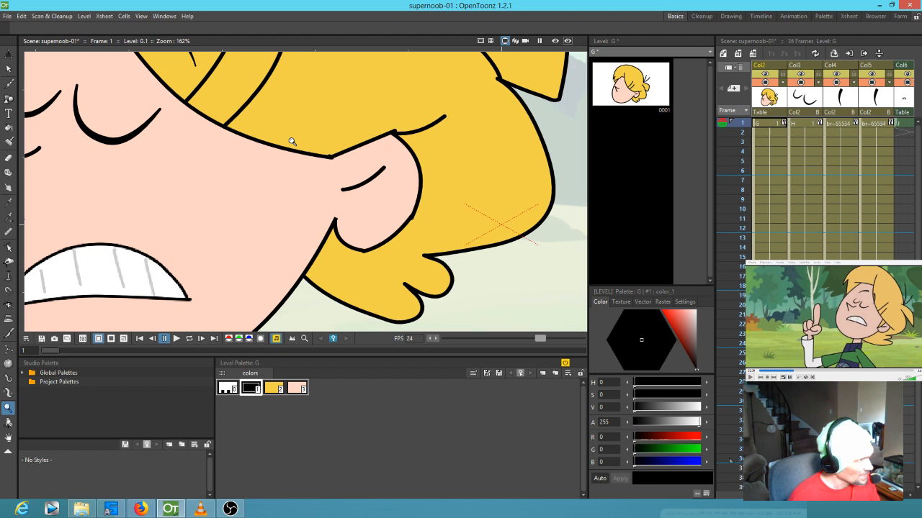
key("b")
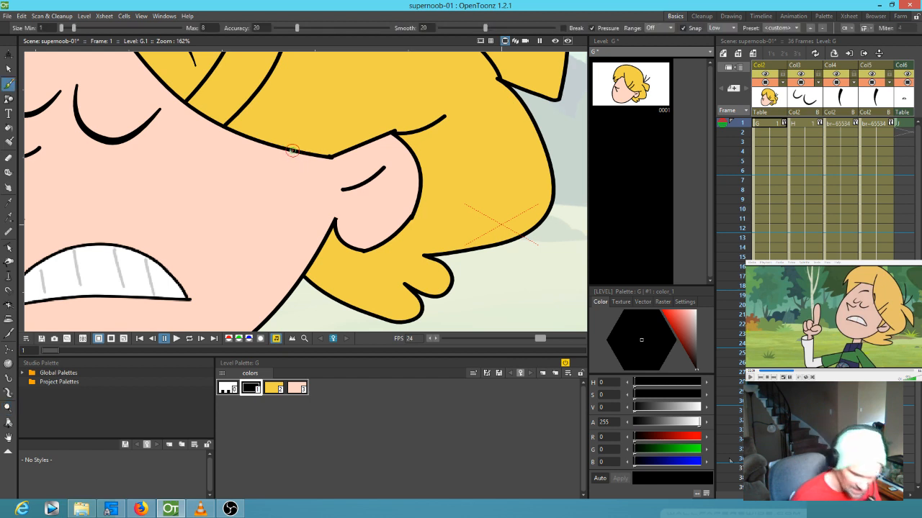
mouse_move(293, 151)
left_mouse_down()
mouse_move(267, 264)
mouse_move(297, 232)
left_mouse_up()
left_click_drag(324, 192, 341, 148)
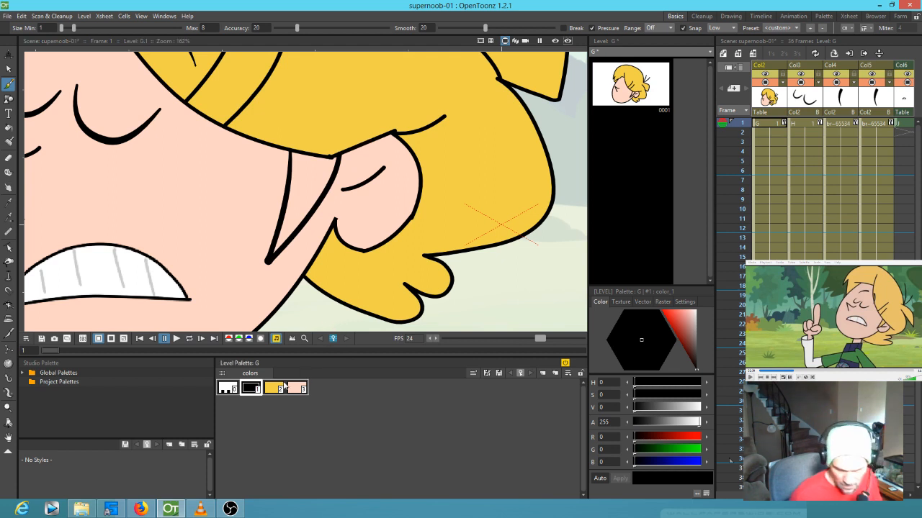
- Fill the sideburn area with the yellow hair style
left_click(284, 387)
key("f")
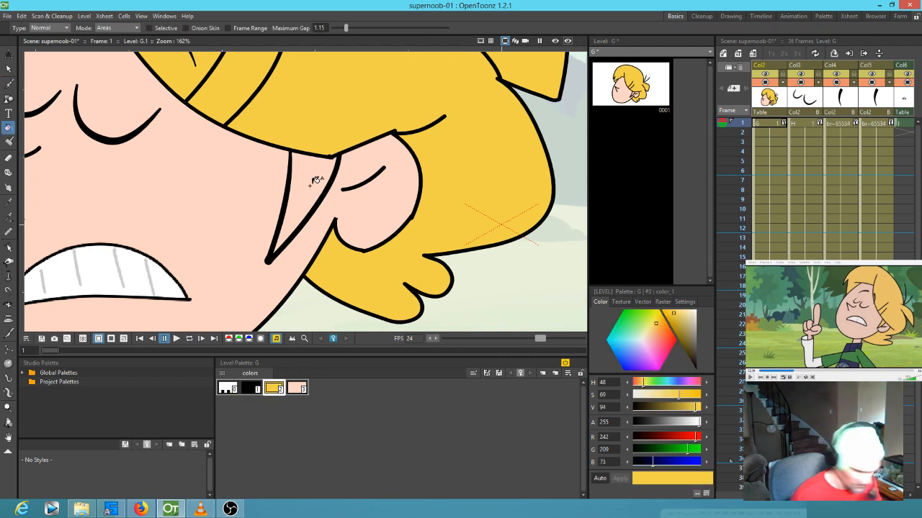
left_click(315, 180)
scroll(362, 246, "down", 2)
scroll(368, 250, "down", 3)
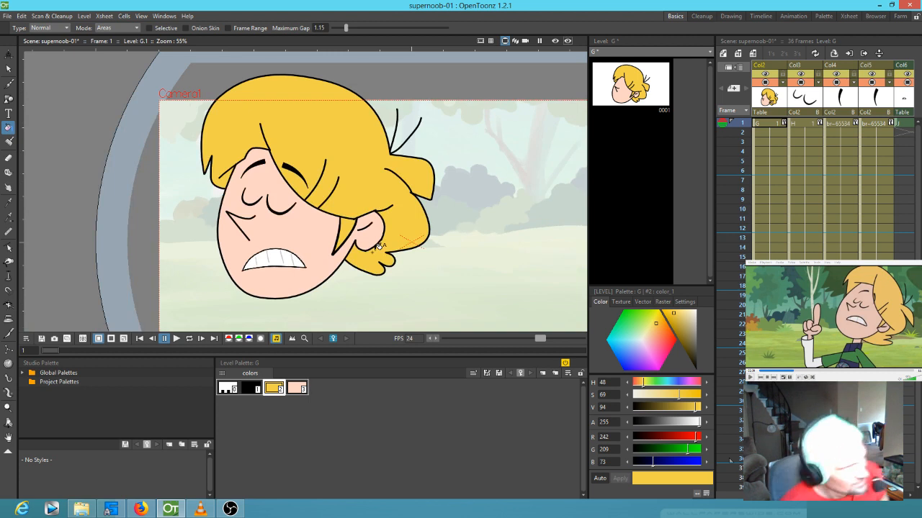
- Move the head column Col2 across the background to about 168 mm E/W and -0.8 mm N/S with the Animate tool's Position mode
scroll(364, 245, "down", 1)
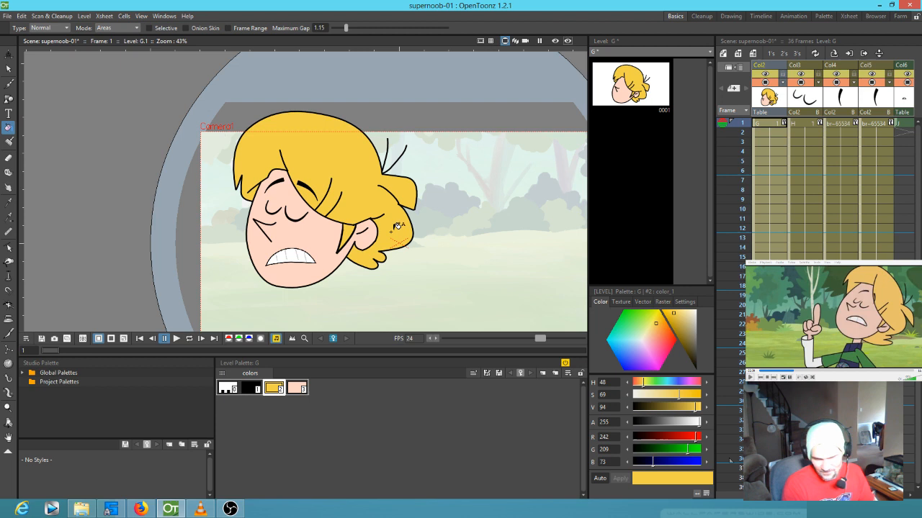
scroll(407, 225, "down", 2)
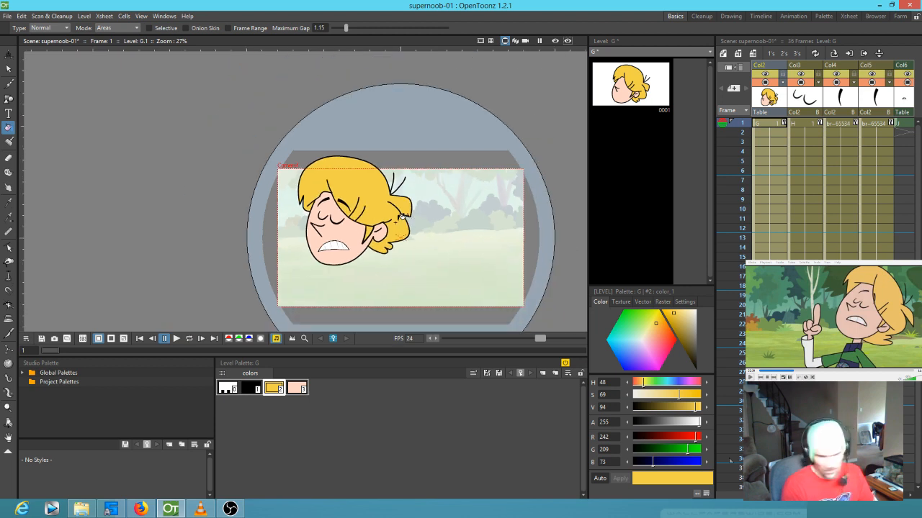
key("a")
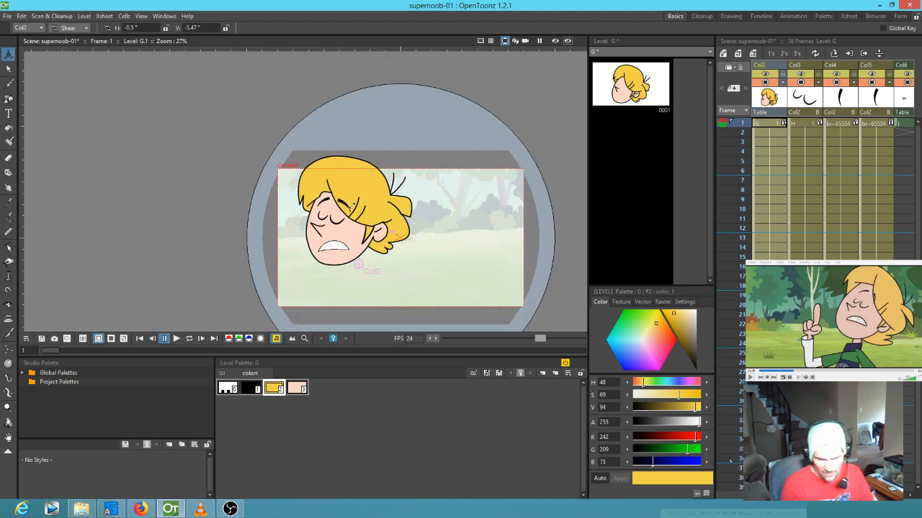
left_click(68, 27)
left_click(69, 37)
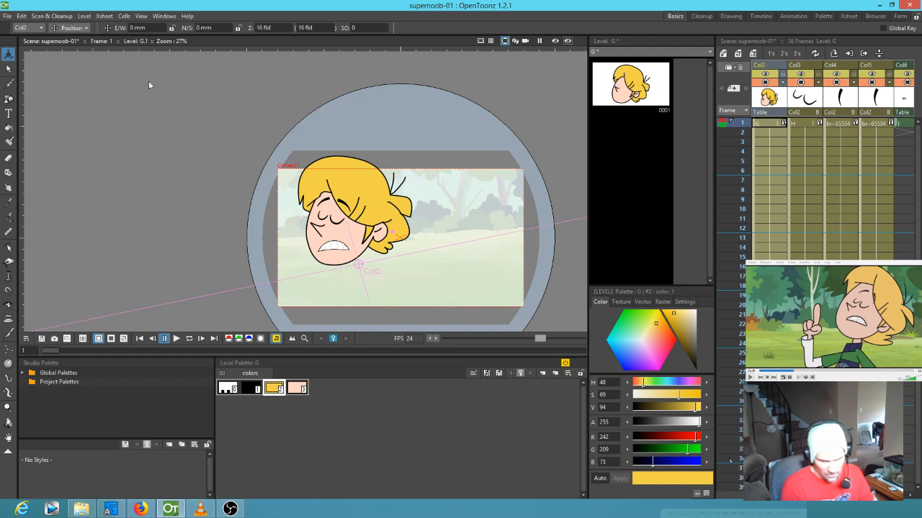
left_click_drag(345, 222, 446, 223)
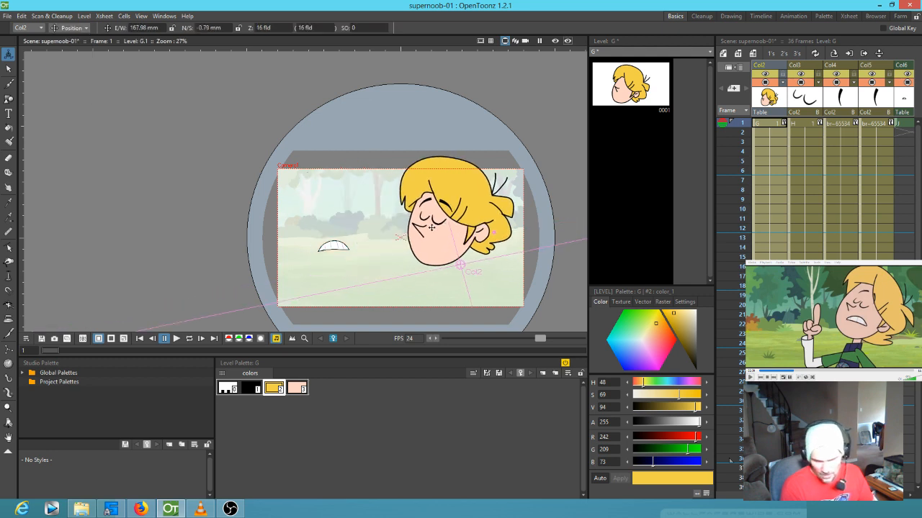
- Link the mouth column Col6 to the head column Col2 as its parent in the stage schematic
scroll(828, 144, "right", 3)
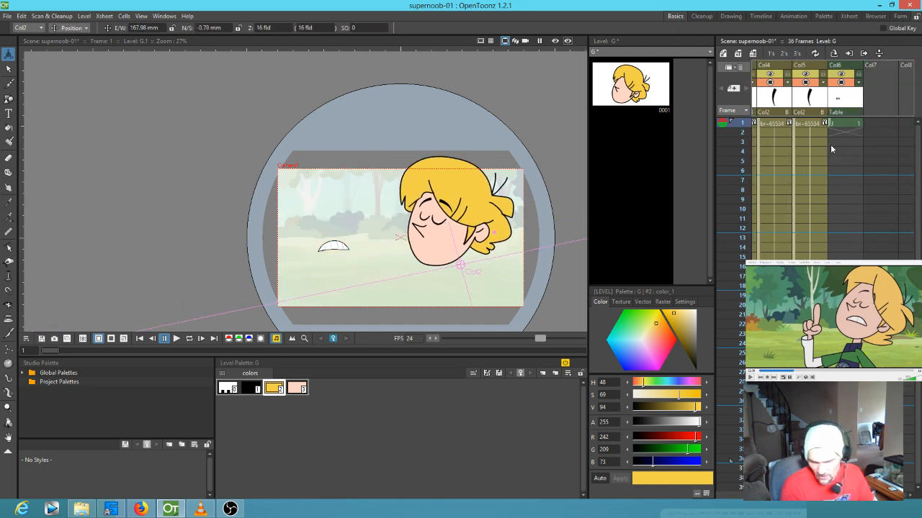
left_click(847, 124)
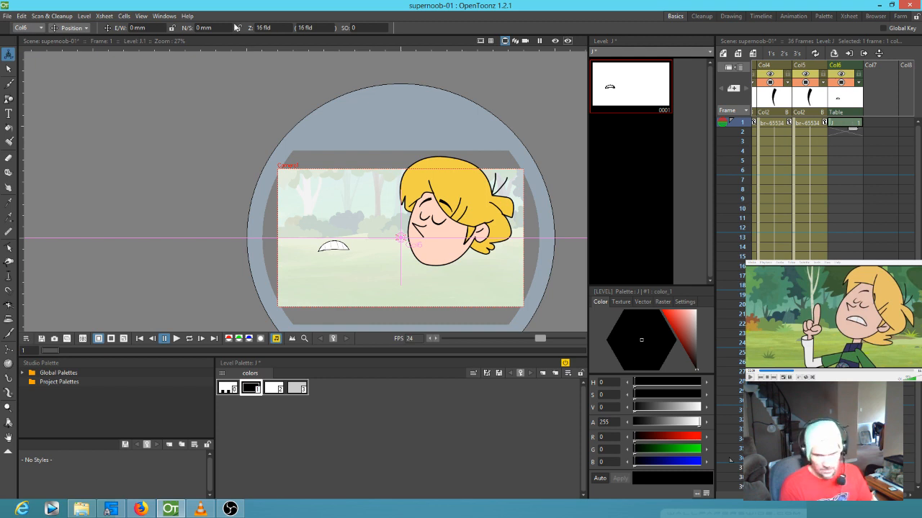
left_click(164, 16)
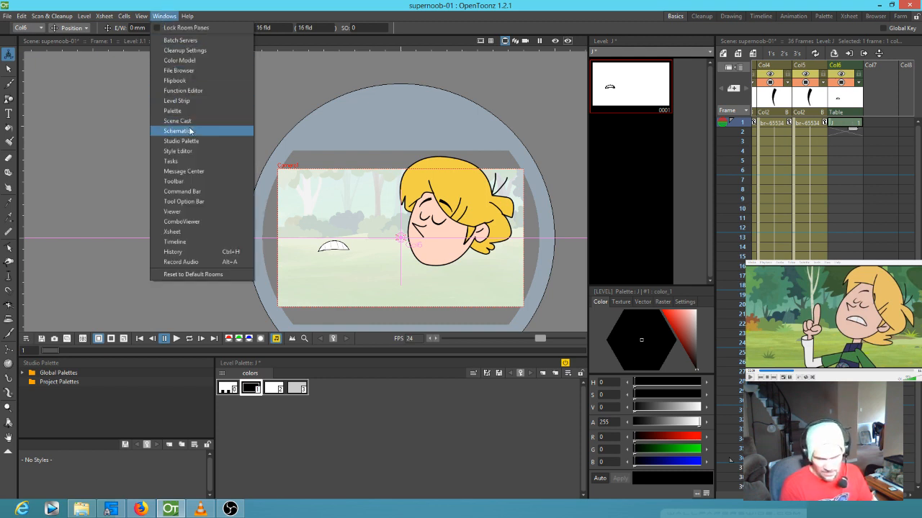
left_click(238, 129)
left_click_drag(590, 182, 645, 225)
left_click_drag(766, 319, 719, 311)
left_click(836, 115)
left_click(841, 123)
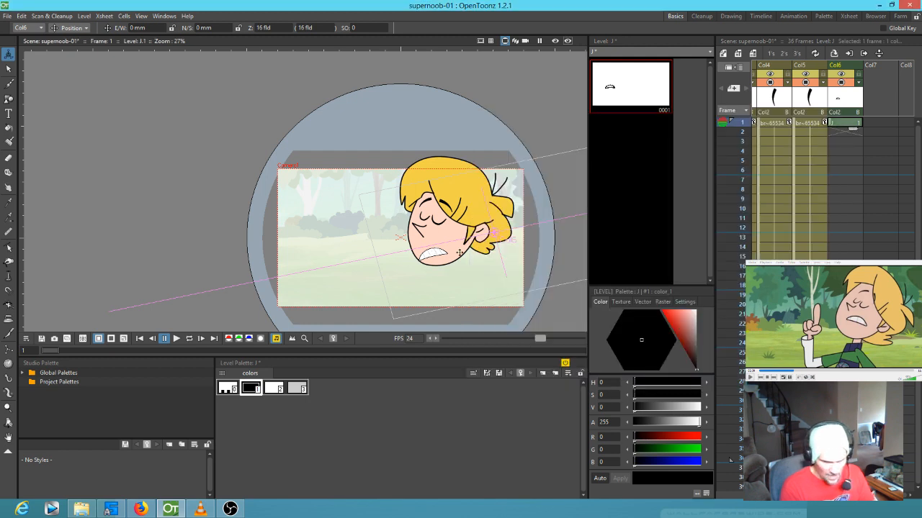
- Move the mouth to about 12.4 mm E/W and 9.8 mm N/S, and place its centre point at the mouth's lower edge
scroll(482, 243, "up", 2)
left_click_drag(483, 244, 390, 231)
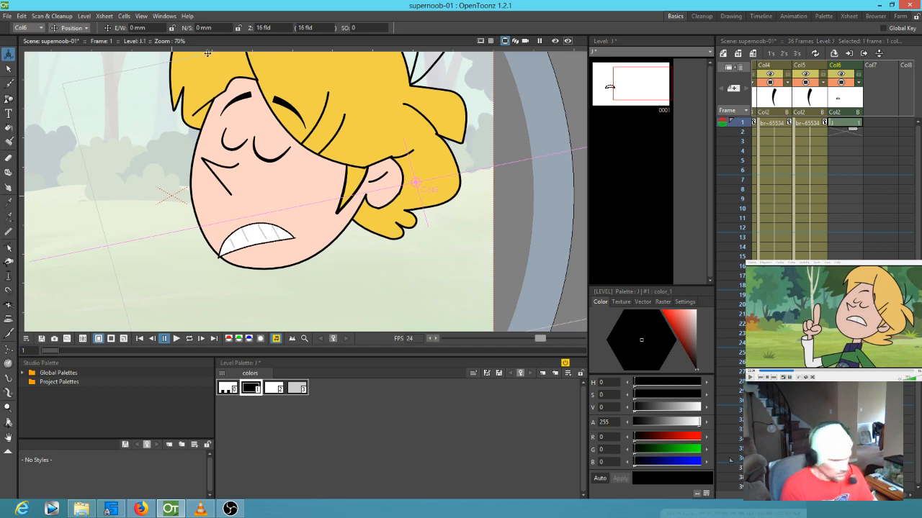
left_click_drag(292, 226, 309, 210)
left_click(76, 28)
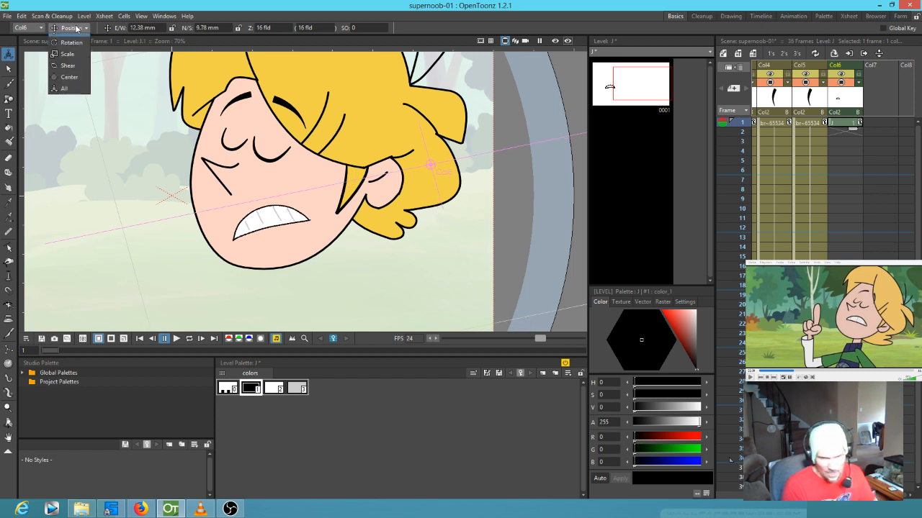
left_click(69, 77)
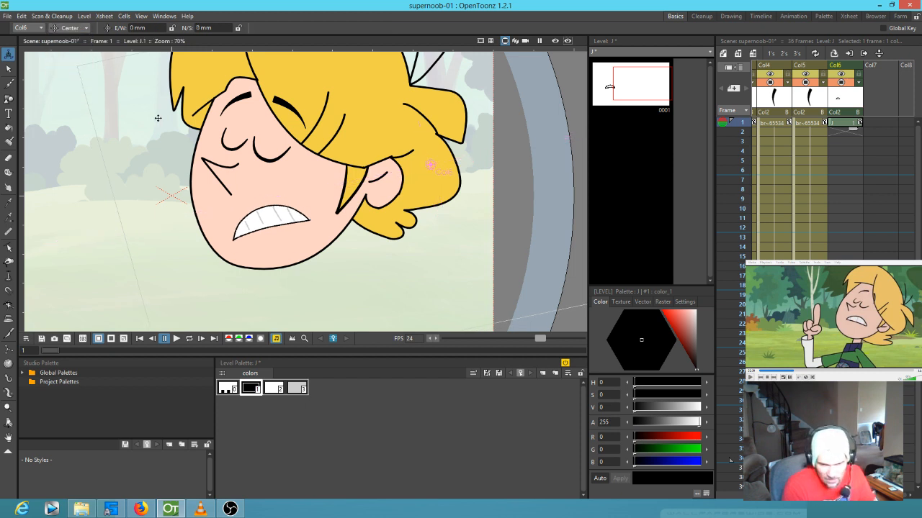
left_click_drag(431, 162, 268, 232)
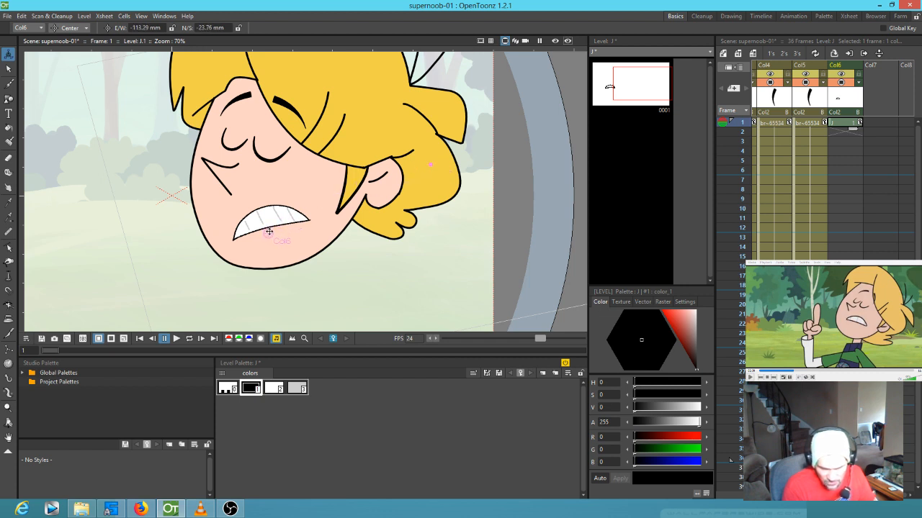
- Rotate the mouth to about -8.8° and reposition it at about 9.7 mm E/W and 18.8 mm N/S
left_click(70, 28)
left_click(69, 45)
left_click_drag(324, 212, 329, 224)
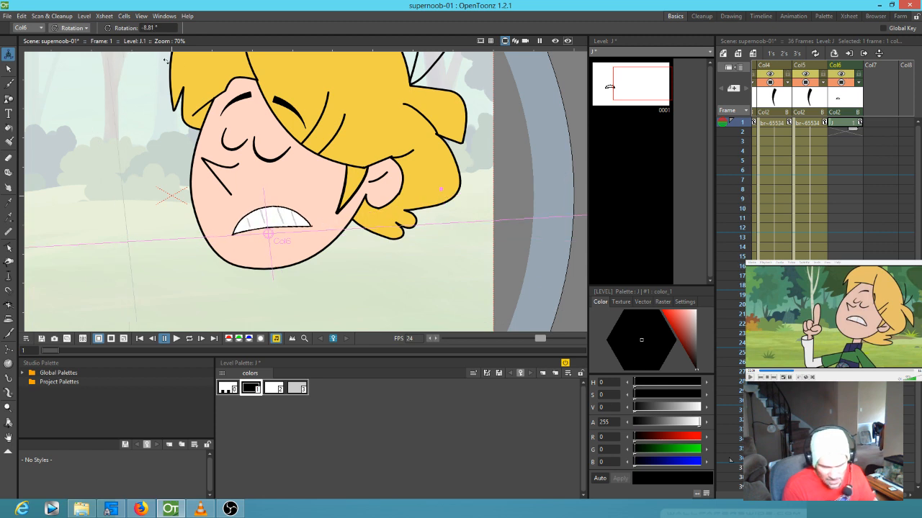
left_click(85, 27)
left_click(69, 36)
left_click_drag(262, 214, 257, 201)
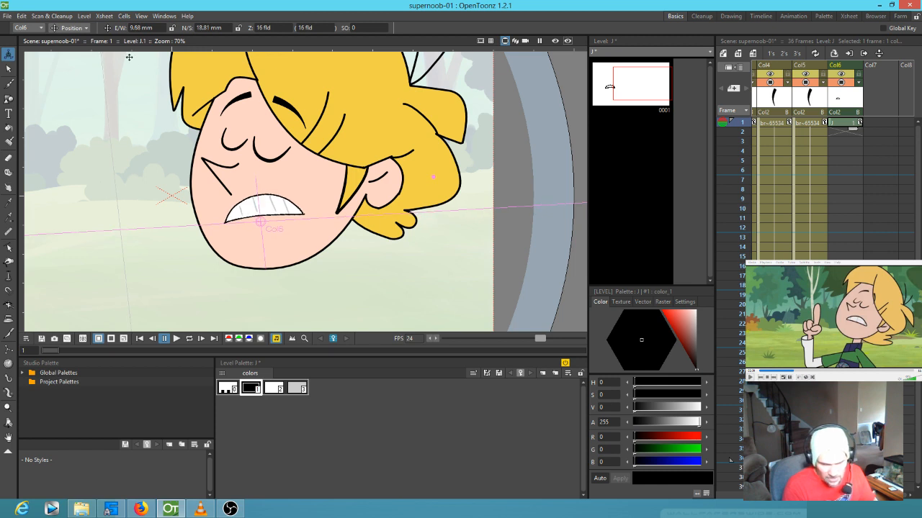
- Scale the mouth uniformly to about 92.65%
left_click(69, 28)
left_click(71, 60)
left_click_drag(311, 160, 309, 173)
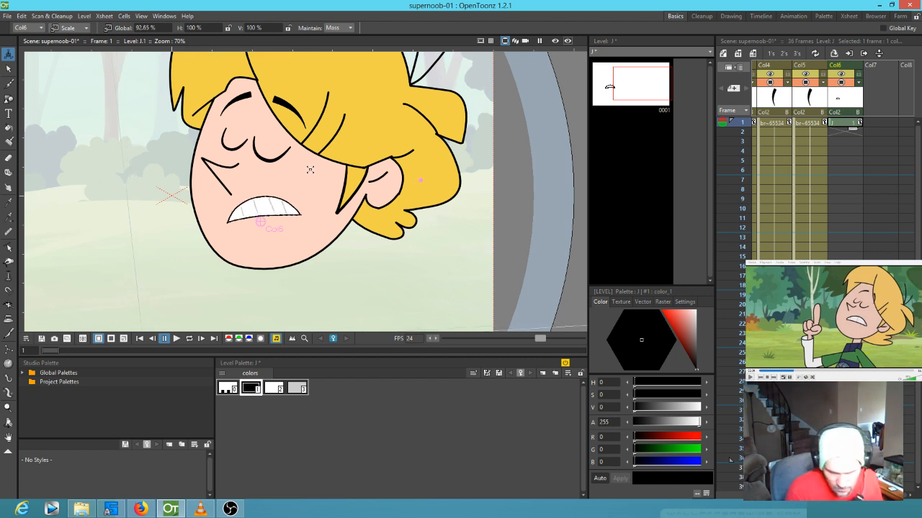
scroll(317, 201, "up", 5)
scroll(318, 201, "down", 6)
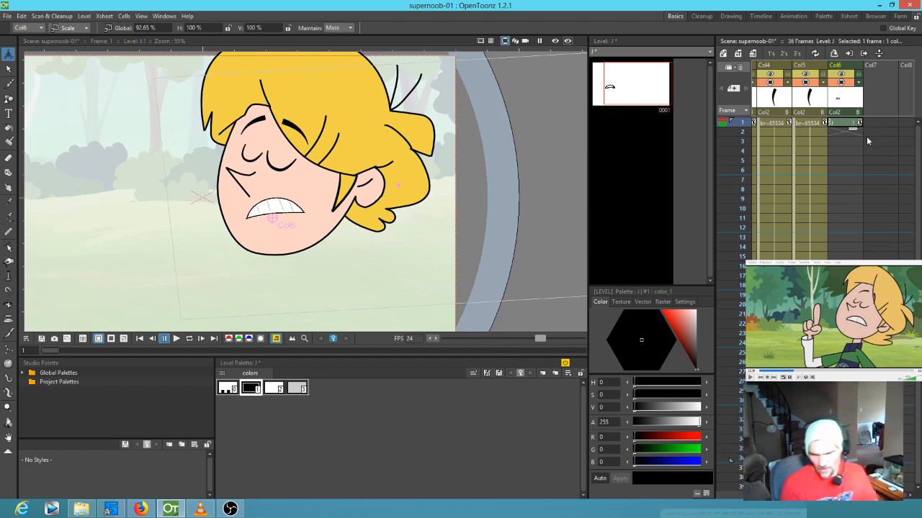
- Extend the mouth drawing's exposure in Col6 to cover all 36 frames
left_click_drag(853, 132, 860, 260)
left_click(849, 125)
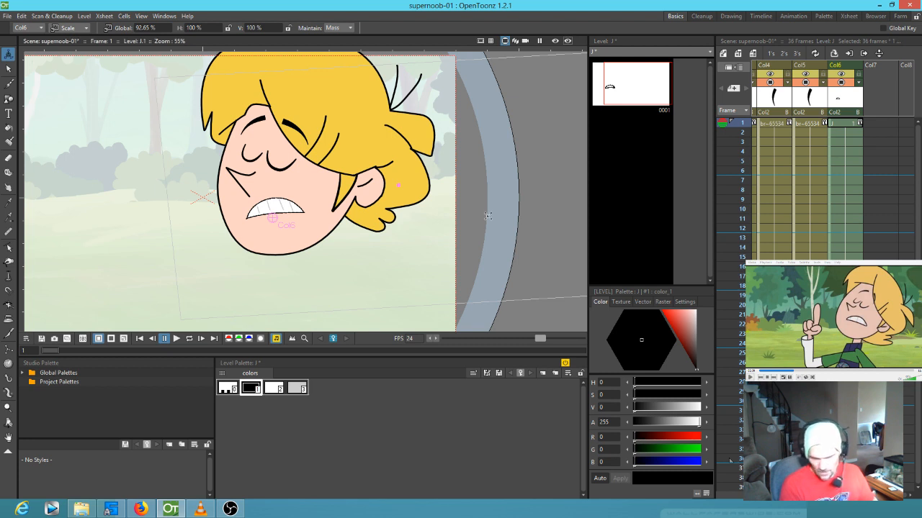
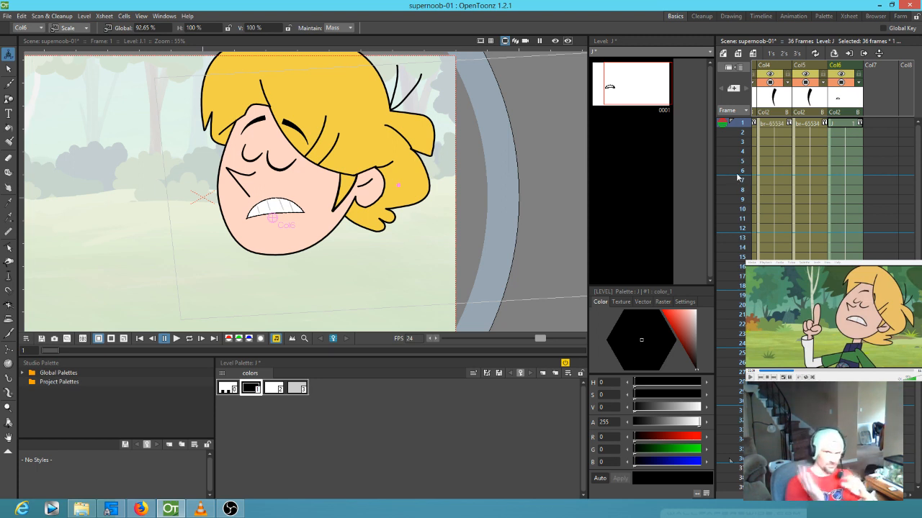
left_click(853, 192)
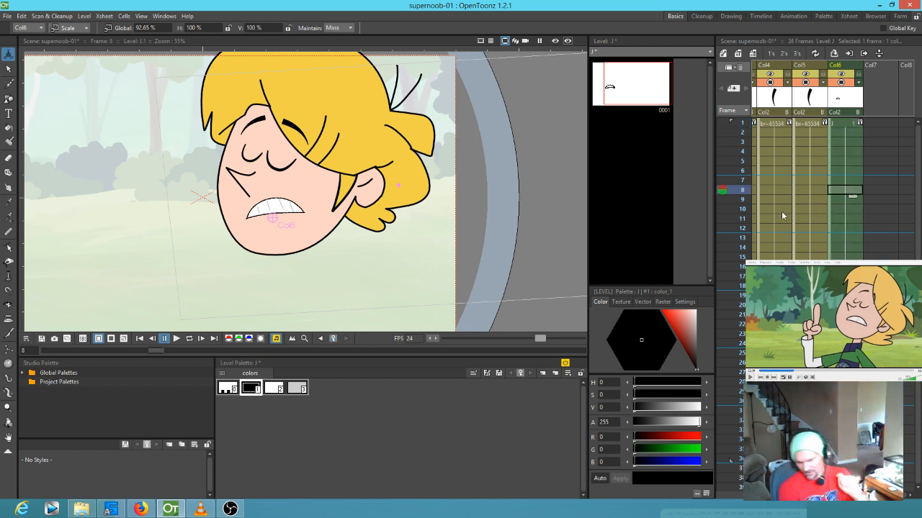
- Rotate the head column Col2 to about 24.9° on frame 1
scroll(856, 203, "left", 5)
left_click(808, 122)
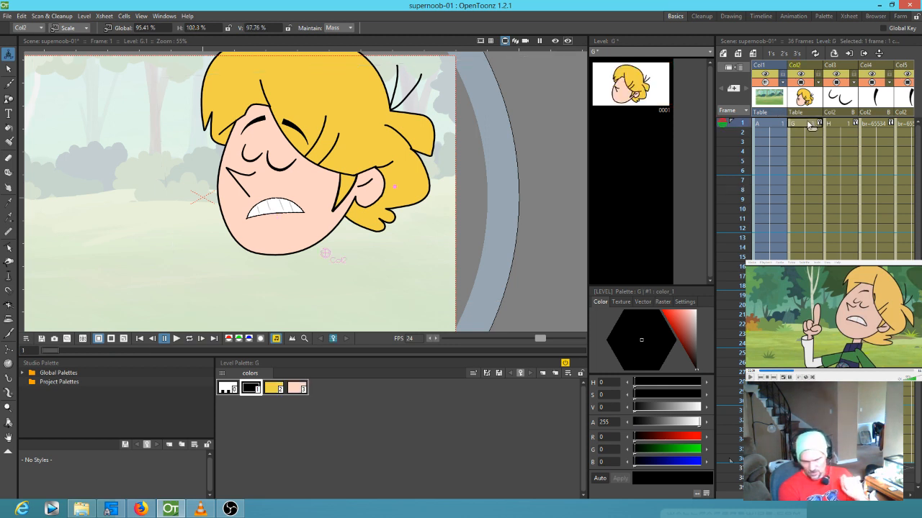
left_click(85, 28)
left_click(72, 51)
left_click_drag(371, 231, 378, 218)
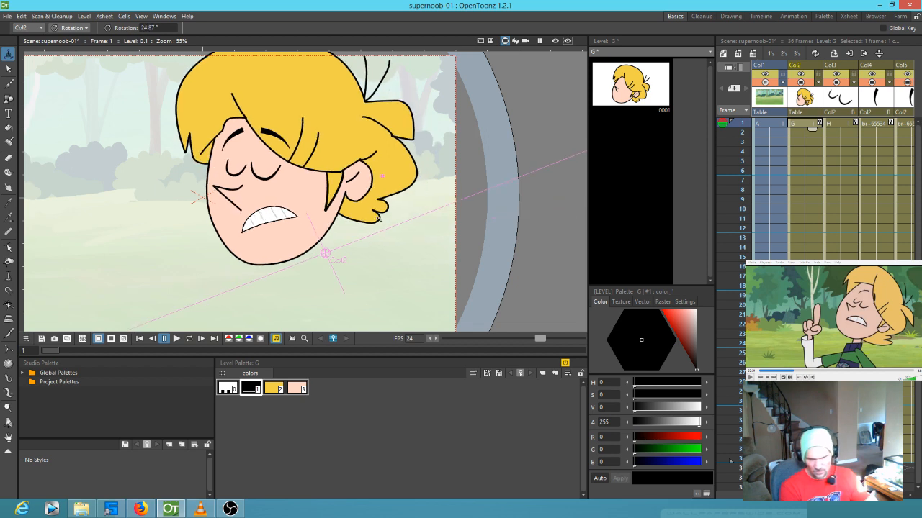
- Key the head's rotation in Col2 at about 25.7° on frame 10 and about 13.5° on frame 13
left_click(806, 209)
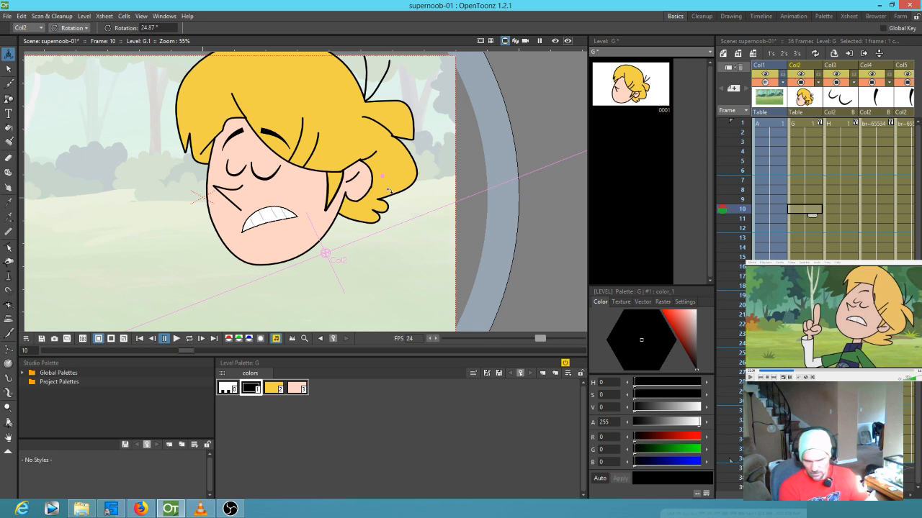
left_click_drag(388, 190, 388, 188)
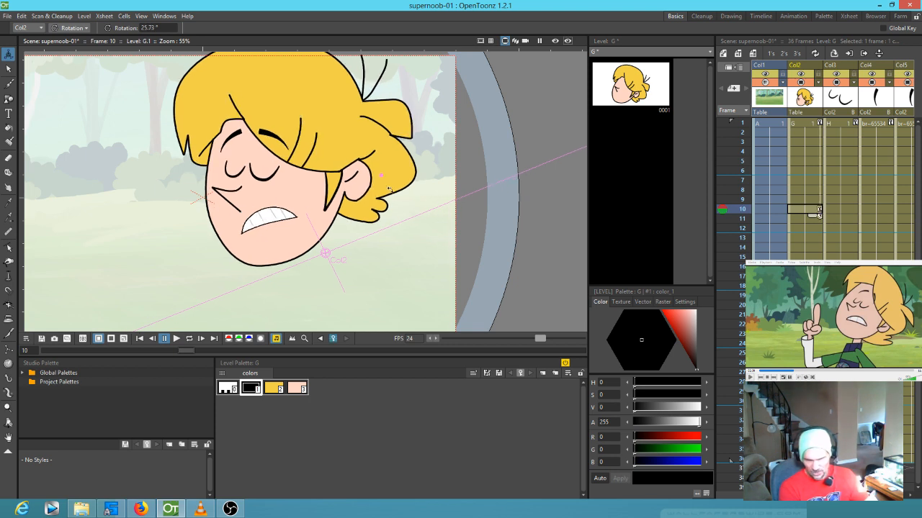
left_click(812, 234)
left_click_drag(418, 175, 433, 197)
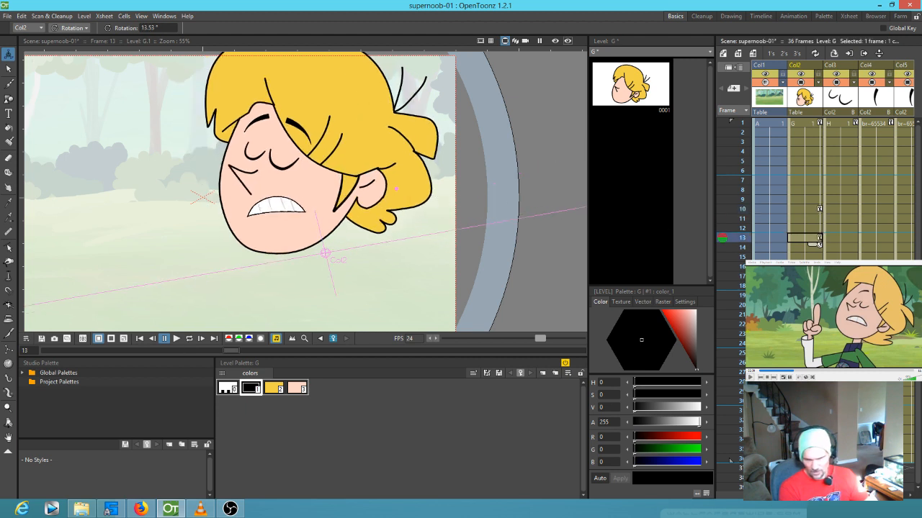
- Copy the head's frame 13 rotation key to frame 22 in Col2, and key the rotation at about 31.3° on frame 25
left_click(805, 315)
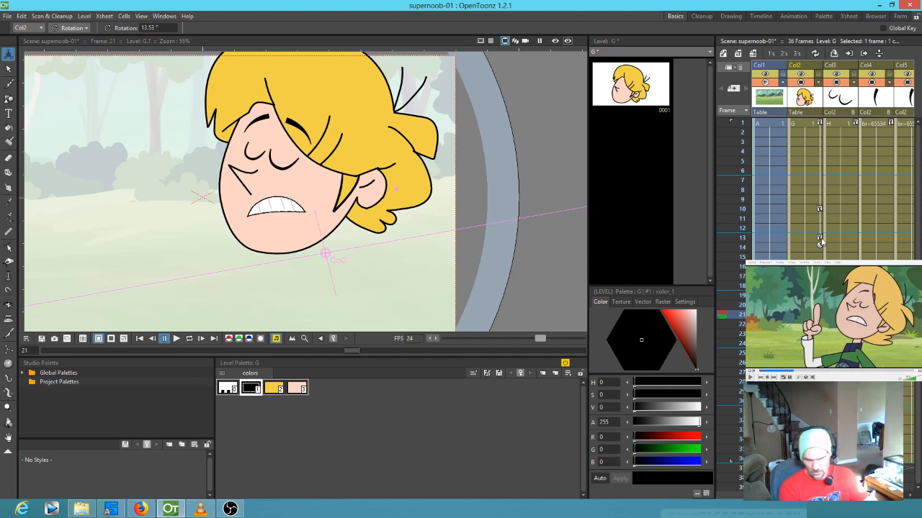
left_click(821, 240)
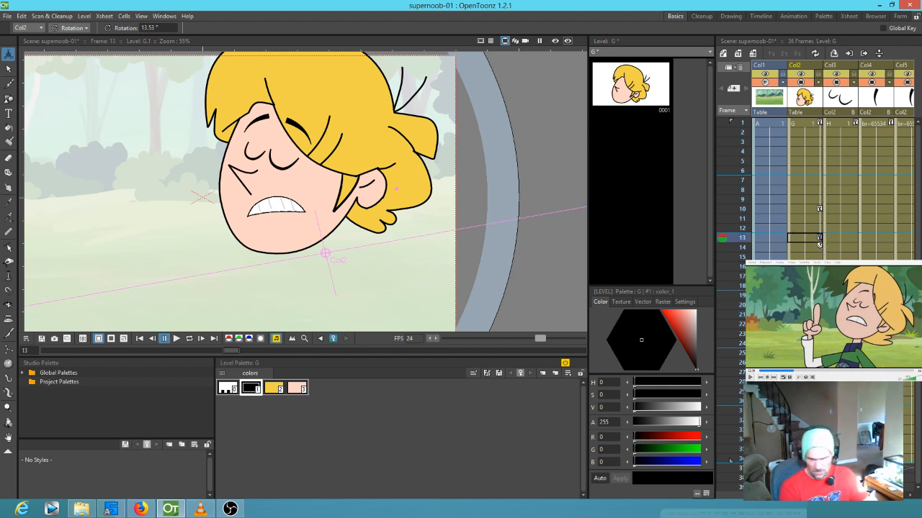
left_click(805, 324)
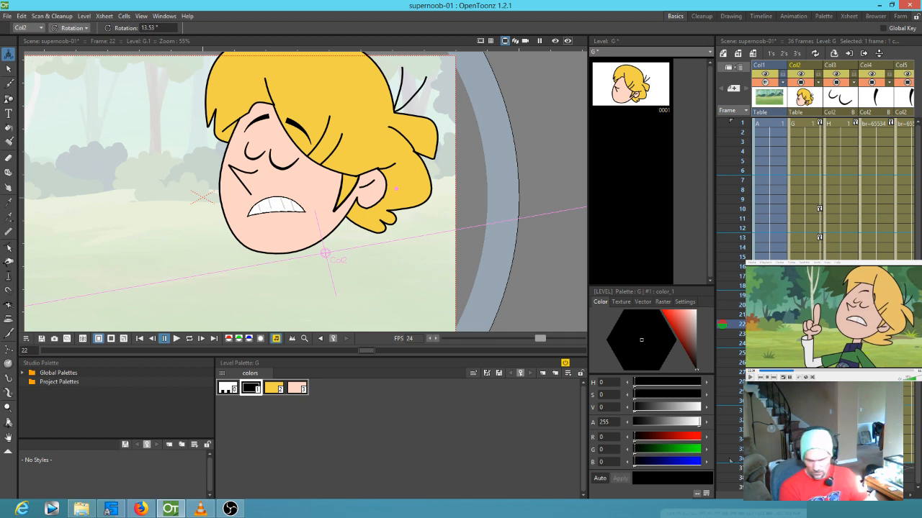
left_click(805, 353)
left_click_drag(416, 211, 390, 195)
scroll(421, 229, "down", 5)
scroll(424, 230, "up", 1)
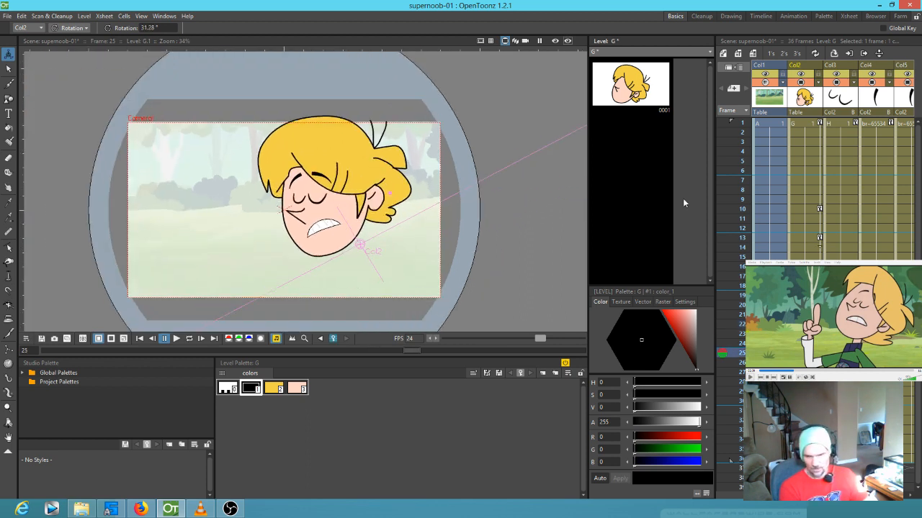
left_click_drag(740, 121, 709, 210)
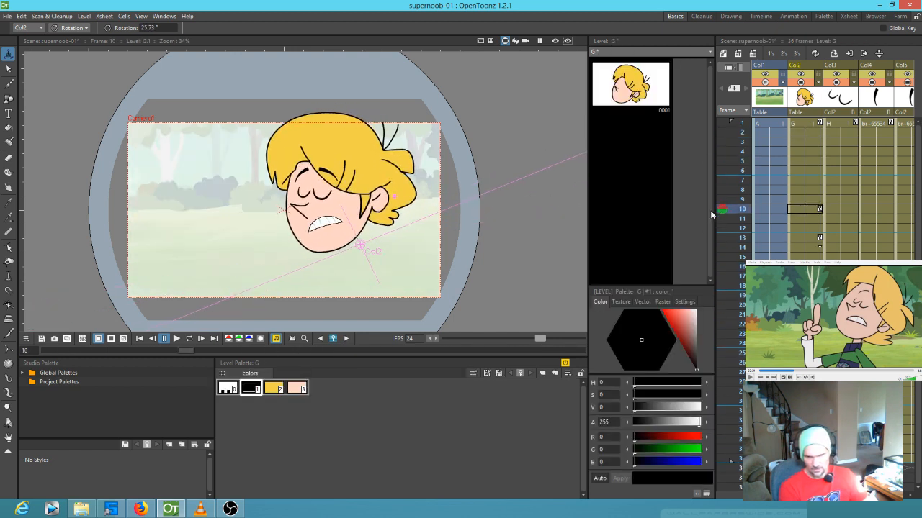
- Copy the head's frame 1 key onto frame 10 in Col2 and scrub through the opening frames to check it
left_click(819, 124)
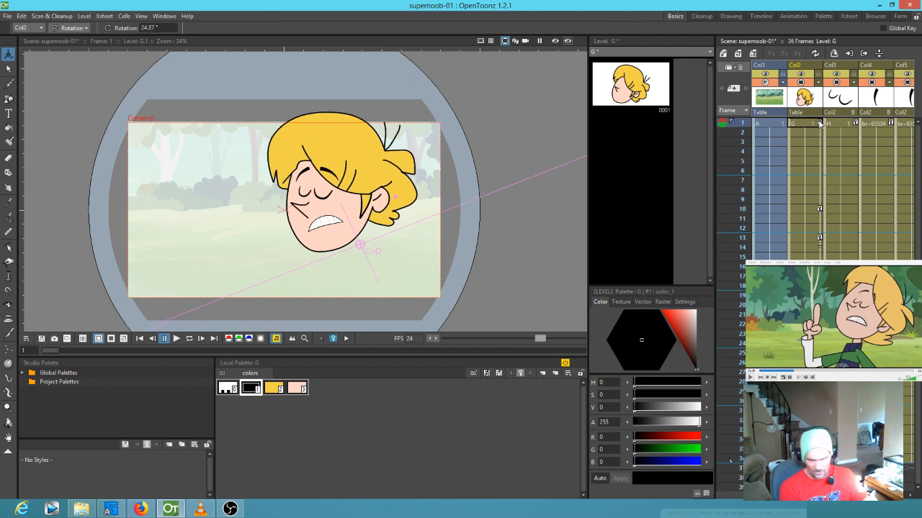
left_click(820, 209)
key("ctrl+v")
mouse_move(735, 130)
left_mouse_down()
mouse_move(735, 286)
mouse_move(753, 372)
mouse_move(754, 95)
mouse_move(762, 229)
mouse_move(756, 122)
mouse_move(760, 203)
left_mouse_up()
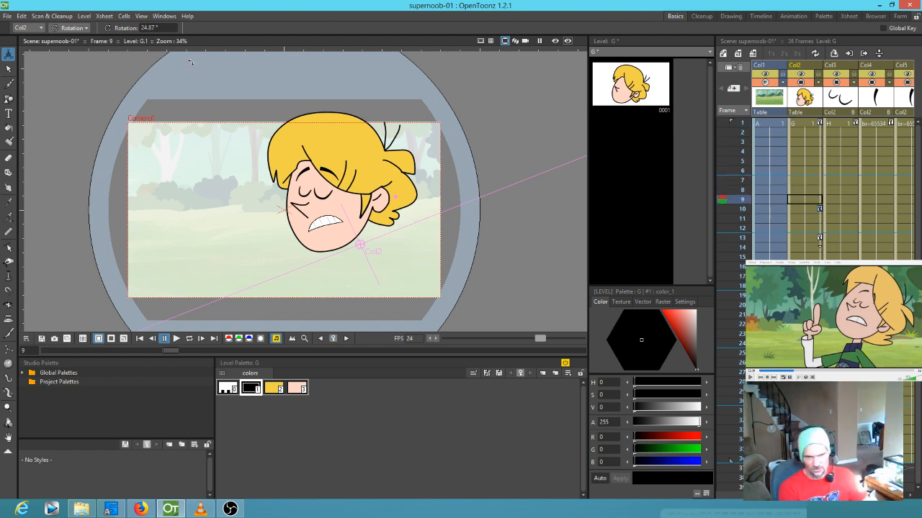
- Key the head's scale at about 100.4% horizontal and 99.6% vertical on frame 9, and about 114.1% and 87.7% on frame 11
left_click(80, 29)
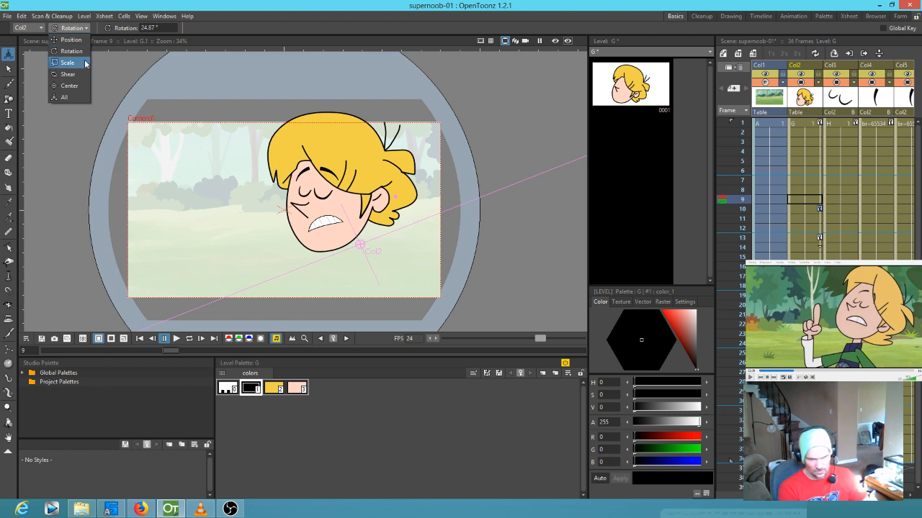
left_click(72, 62)
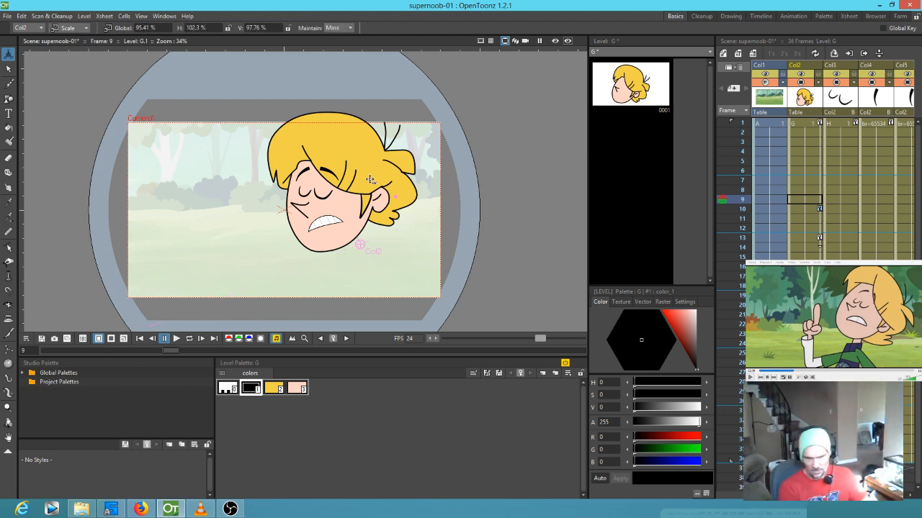
left_click_drag(369, 180, 371, 178)
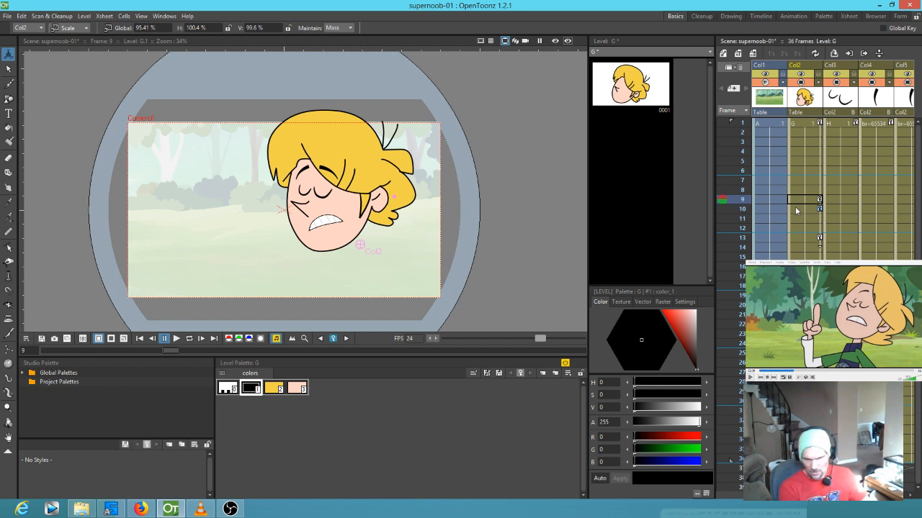
left_click(807, 218)
left_click_drag(352, 165, 351, 170)
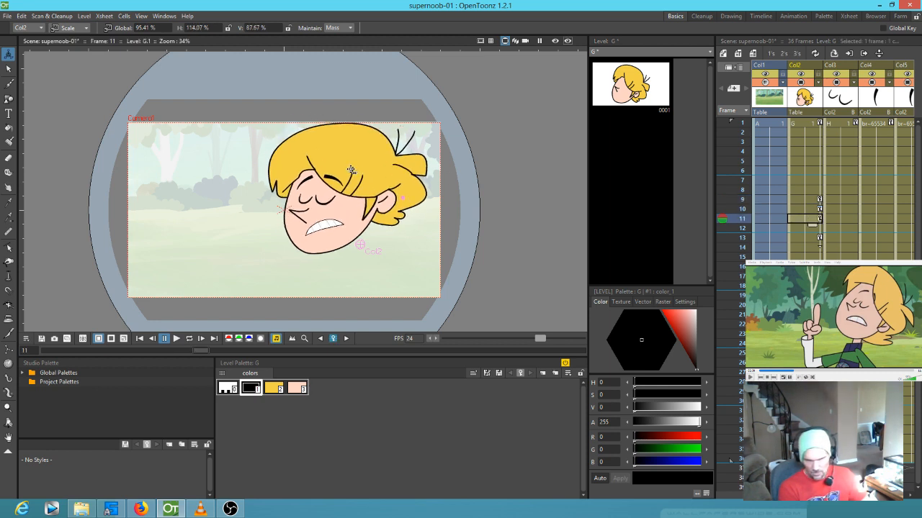
- Key the head's scale at about 103.1% horizontal and 97% vertical on frame 14, and copy that key to frame 21
left_click(807, 247)
left_click_drag(384, 208, 385, 208)
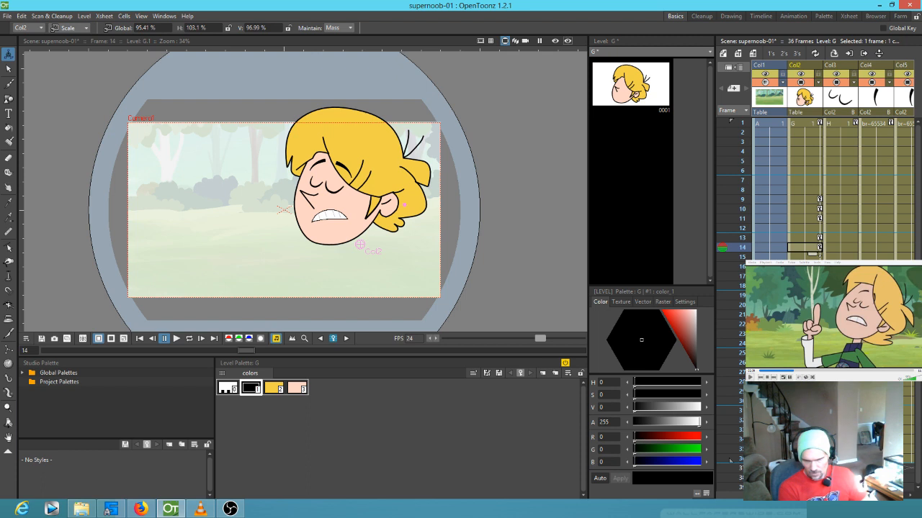
left_click(819, 250)
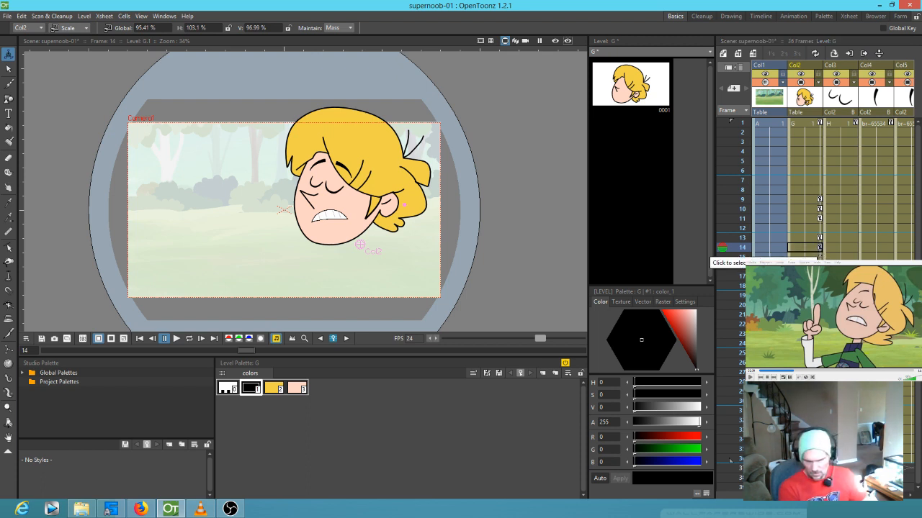
left_click(802, 314)
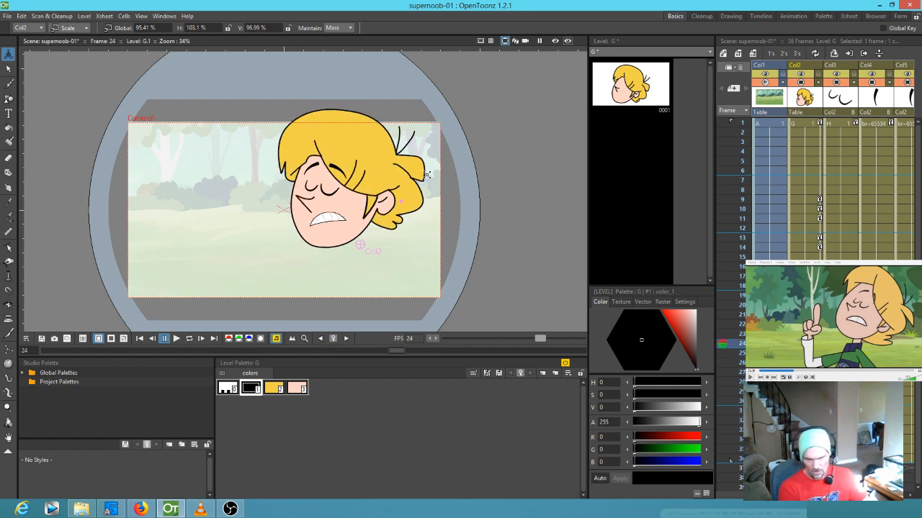
- Squash the head to about 122.8% horizontal and 81.4% vertical on frame 24, adjust its scale on frame 27, and preview the loop
mouse_move(376, 163)
left_mouse_down()
mouse_move(368, 158)
mouse_move(383, 154)
mouse_move(374, 154)
left_mouse_up()
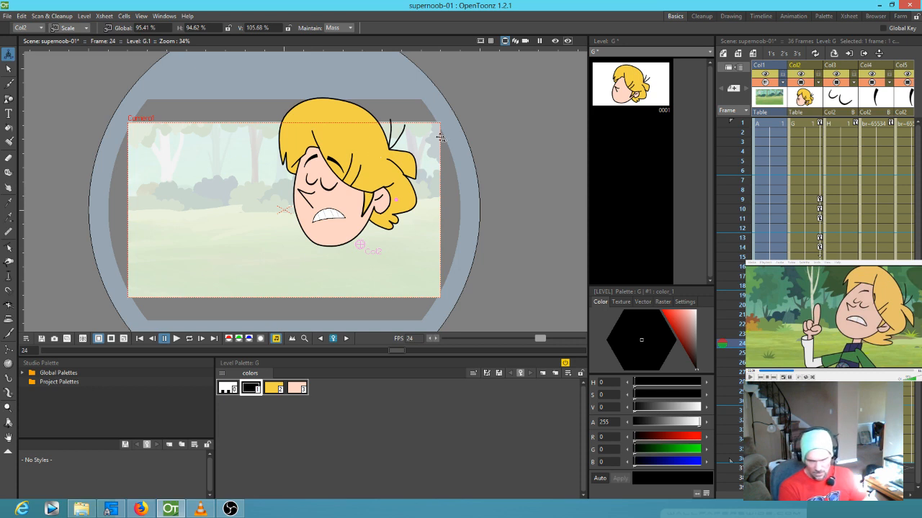
left_click_drag(490, 112, 509, 123)
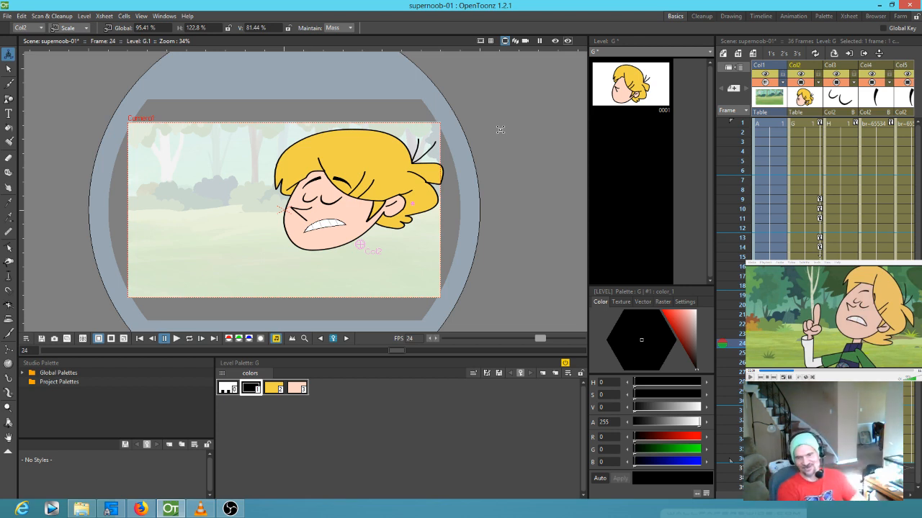
left_click(733, 305)
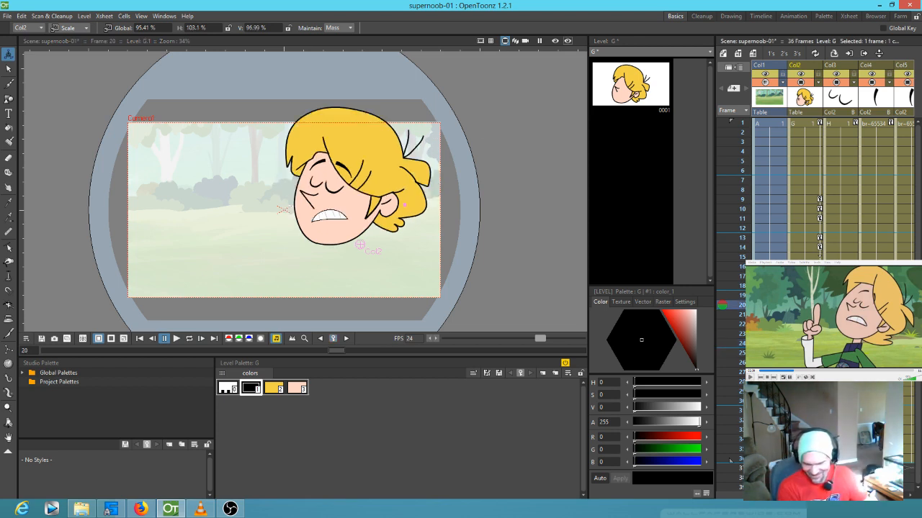
left_click_drag(458, 138, 455, 137)
left_click(733, 372)
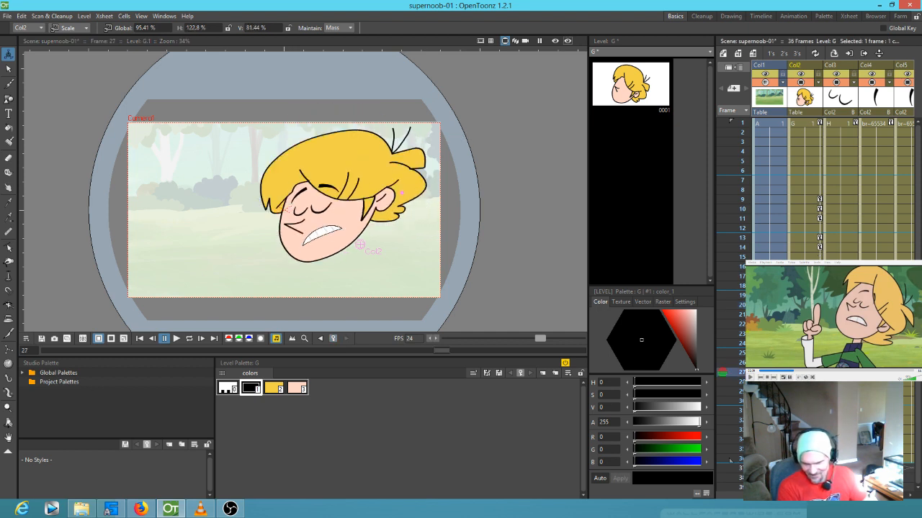
left_click_drag(479, 177, 456, 170)
key("l")
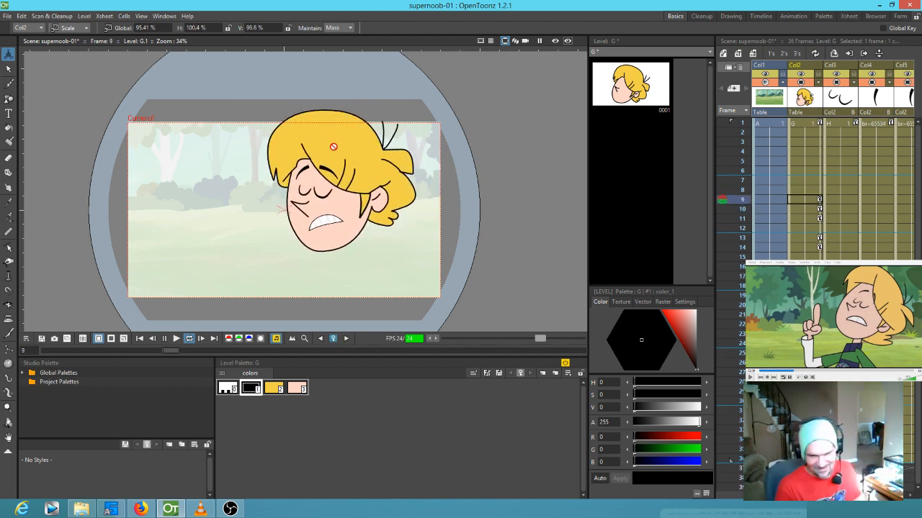
key("p")
- Set the head's scale on frame 1 to about 102.6% horizontal and 97.5% vertical, and remove the frame 9 key from Col2
left_click(813, 125)
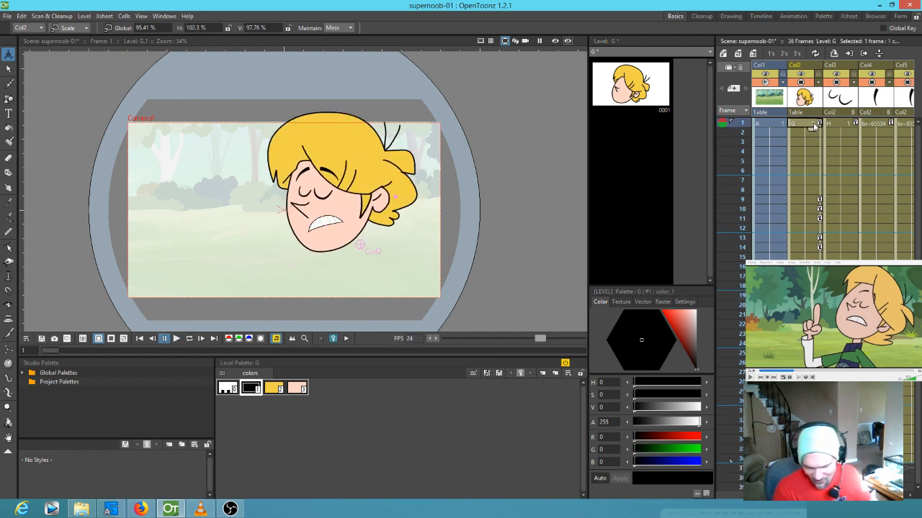
left_click_drag(505, 157, 511, 154)
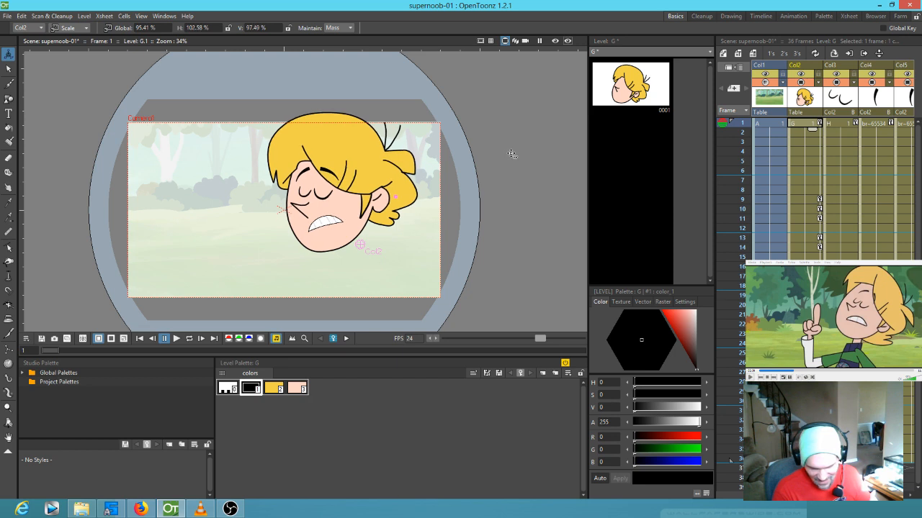
left_click(818, 200)
key("x")
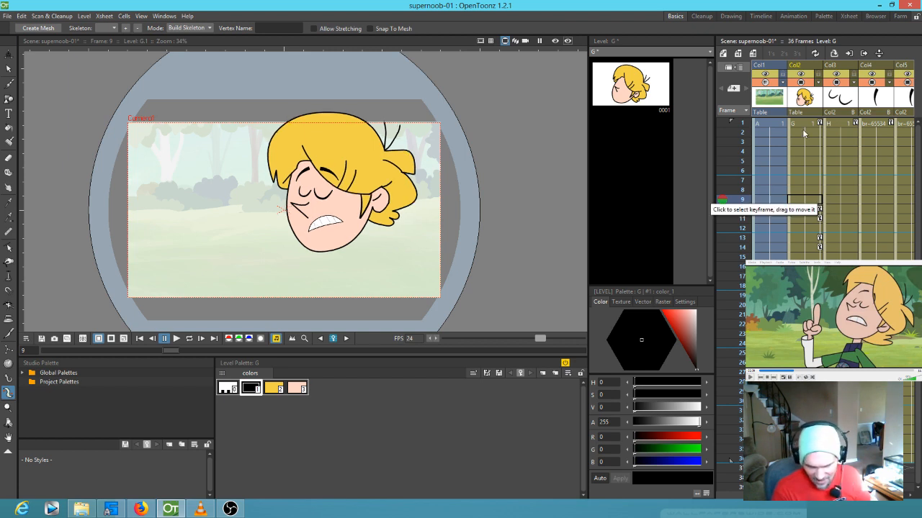
- Copy the head's updated frame 1 key onto frame 10 in Col2 and scrub to frame 25 to check the motion
left_click(741, 275)
mouse_move(742, 272)
left_mouse_down()
mouse_move(729, 129)
mouse_move(727, 295)
mouse_move(729, 151)
mouse_move(732, 162)
mouse_move(725, 220)
mouse_move(726, 134)
mouse_move(725, 229)
mouse_move(703, 96)
mouse_move(702, 188)
mouse_move(701, 112)
mouse_move(736, 147)
left_mouse_up()
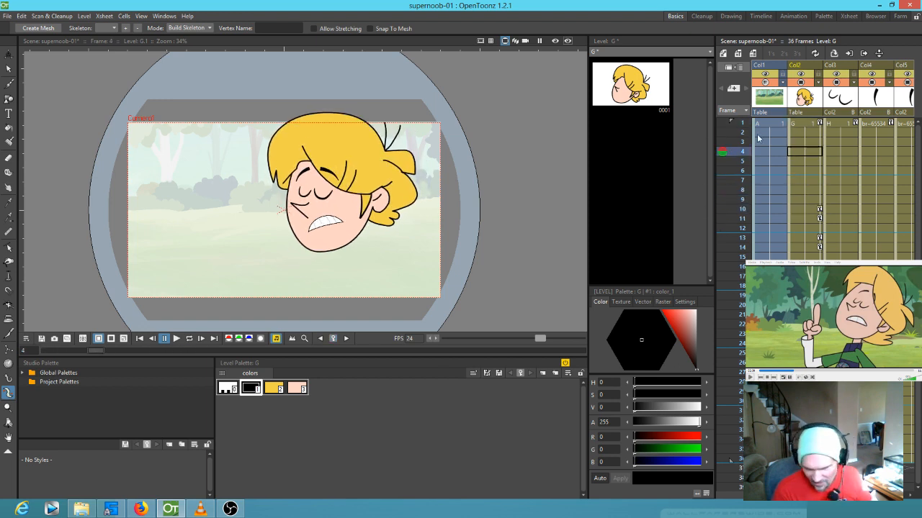
left_click(818, 125)
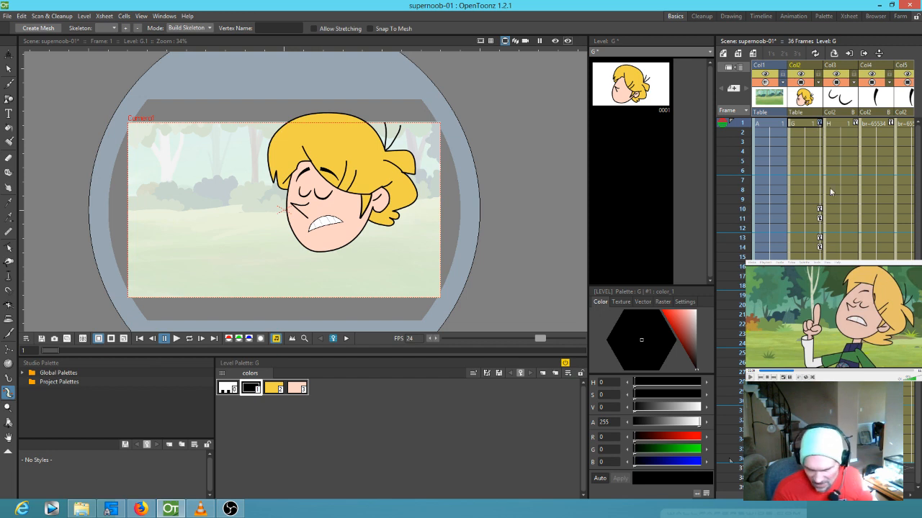
left_click(819, 208)
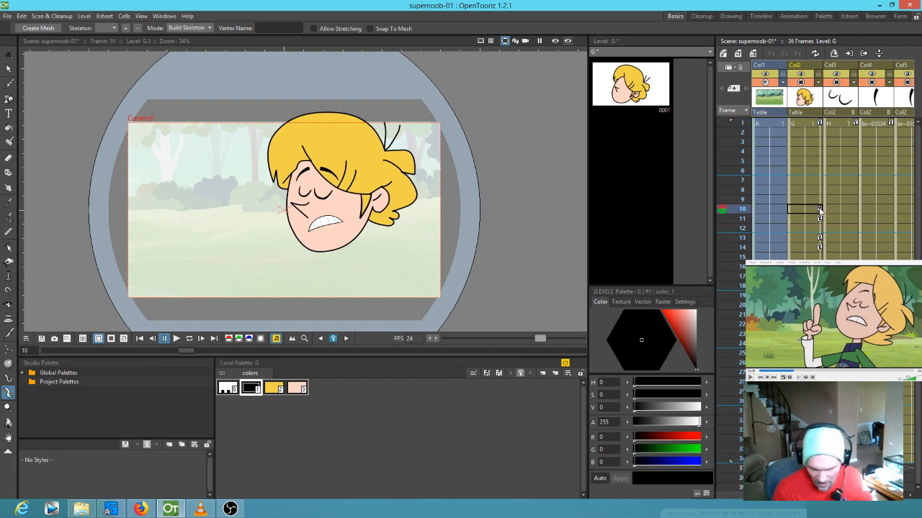
left_click_drag(735, 124, 746, 353)
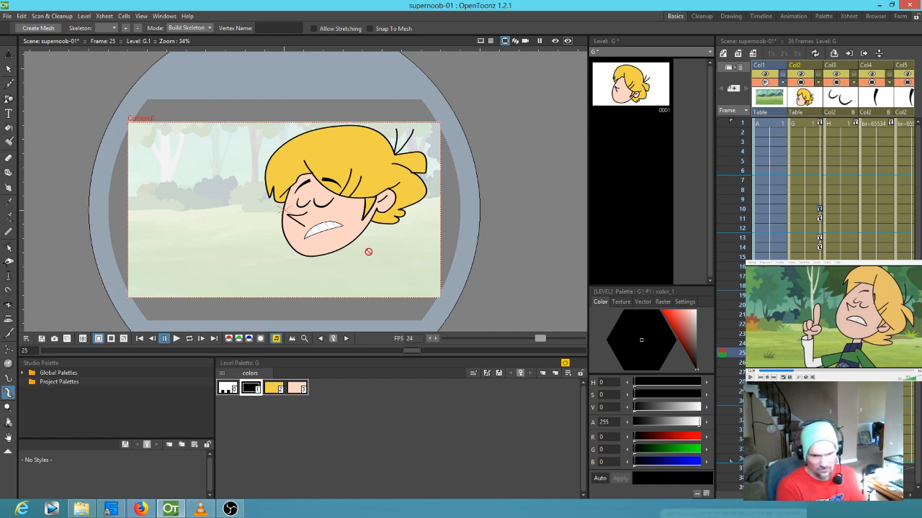
- Play the head animation in a loop to check the rotation and squash timing
left_click(460, 250)
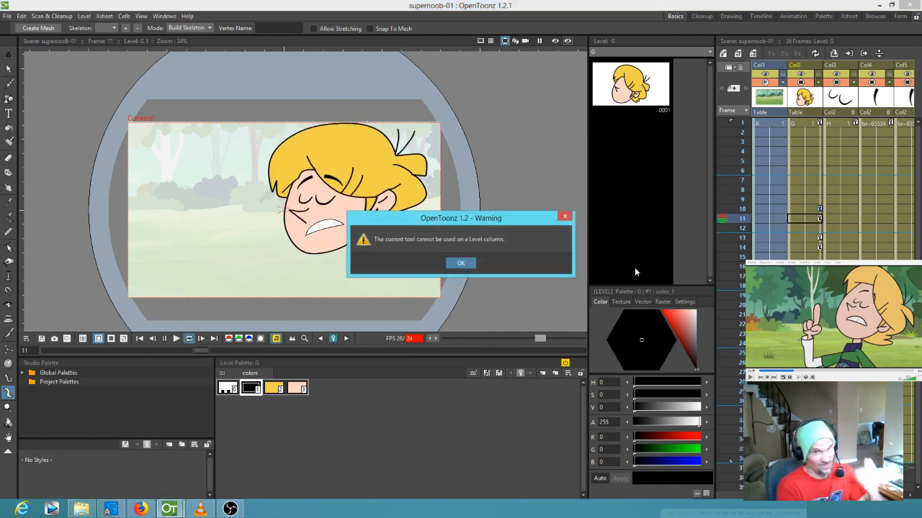
left_click(460, 263)
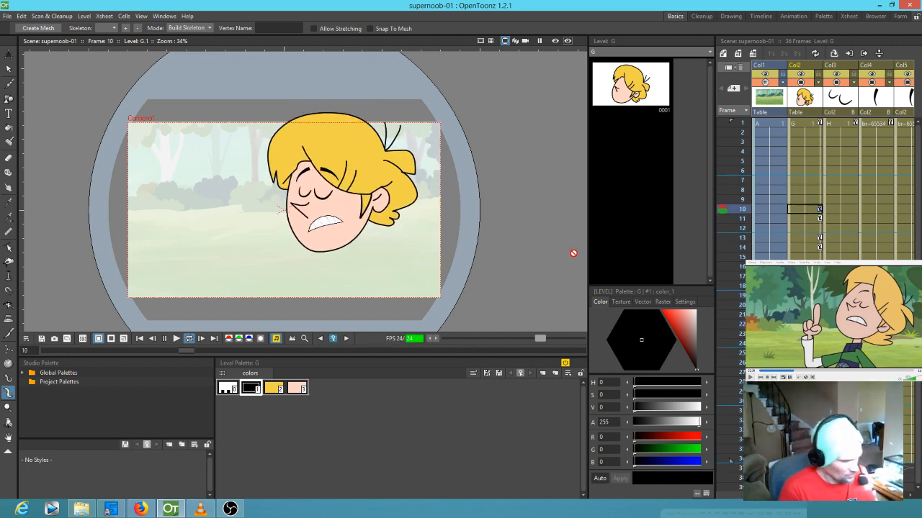
key("l")
- Duplicate the mouth drawing on frame 8 of Col6 as a second drawing of the level
left_click_drag(860, 198, 689, 201)
left_click_drag(786, 195, 851, 200)
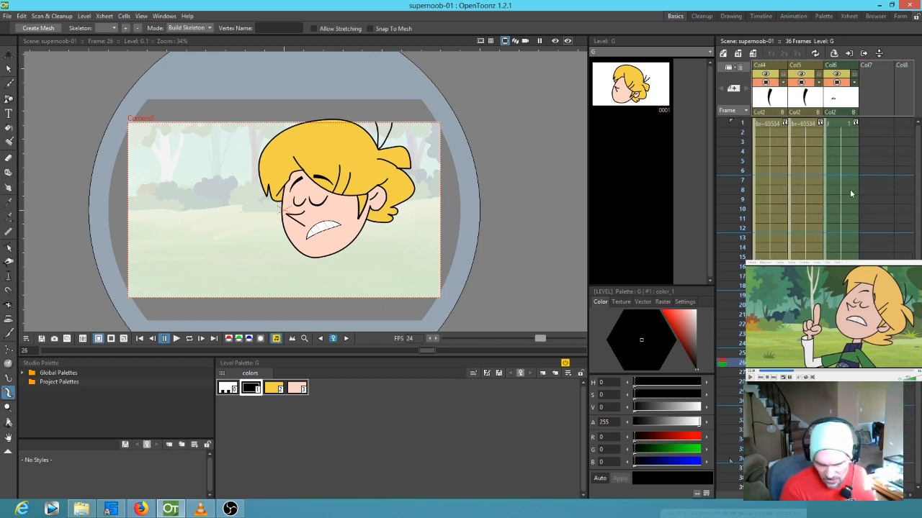
scroll(378, 267, "up", 3)
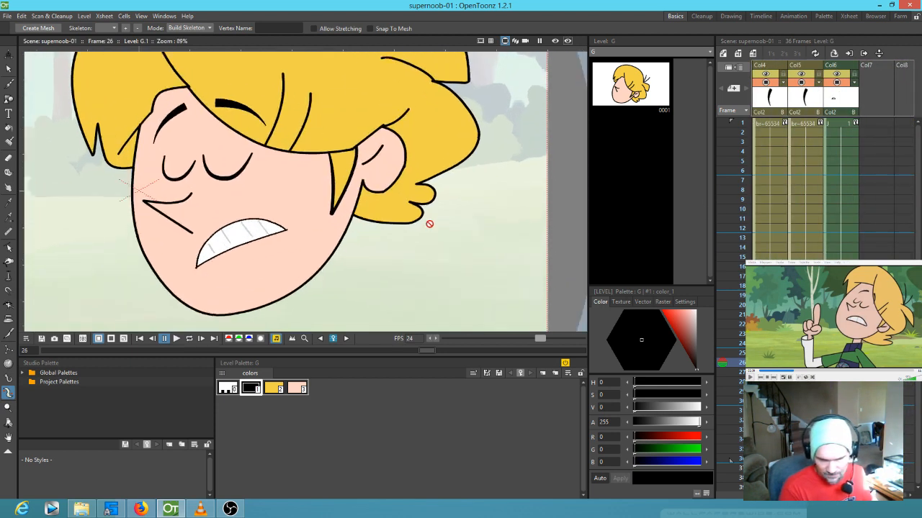
scroll(429, 224, "up", 1)
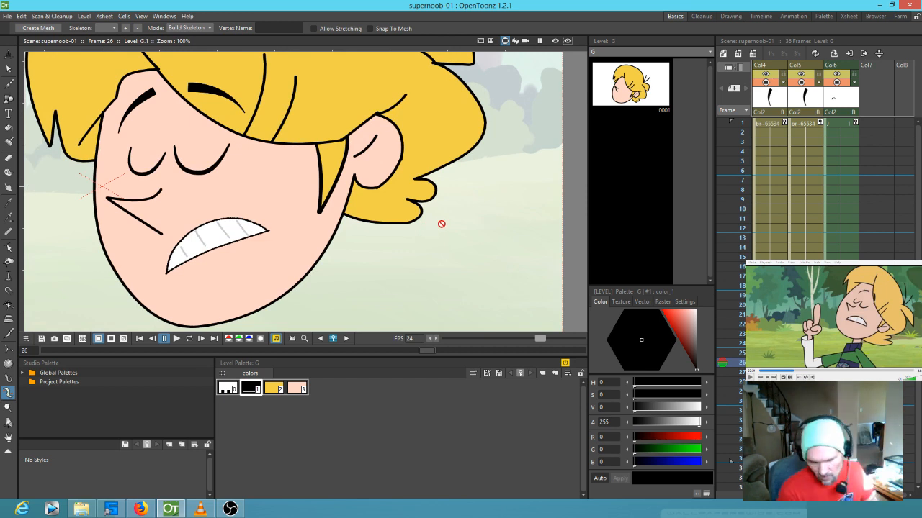
left_click(843, 192)
key("d")
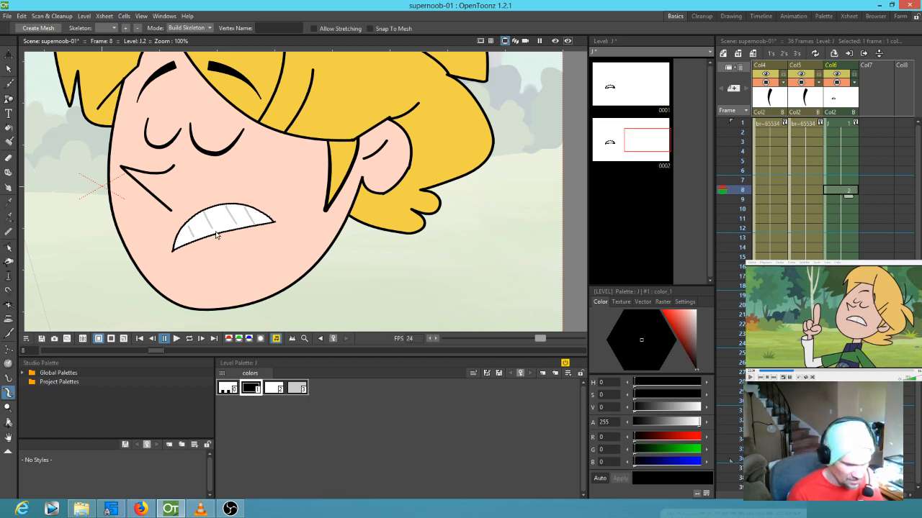
- Erase the upper mouth outline in Lines mode and the tops of the teeth in Areas mode on the duplicated frame 8 drawing
key("b")
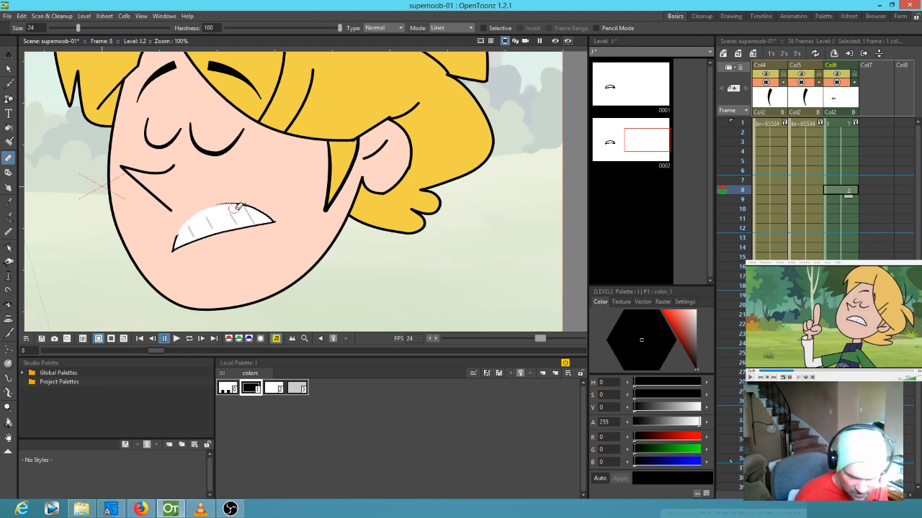
mouse_move(208, 210)
left_mouse_down()
mouse_move(167, 241)
mouse_move(177, 238)
left_mouse_up()
left_click(450, 28)
left_click(448, 44)
mouse_move(163, 246)
left_mouse_down()
mouse_move(213, 212)
mouse_move(272, 206)
left_mouse_up()
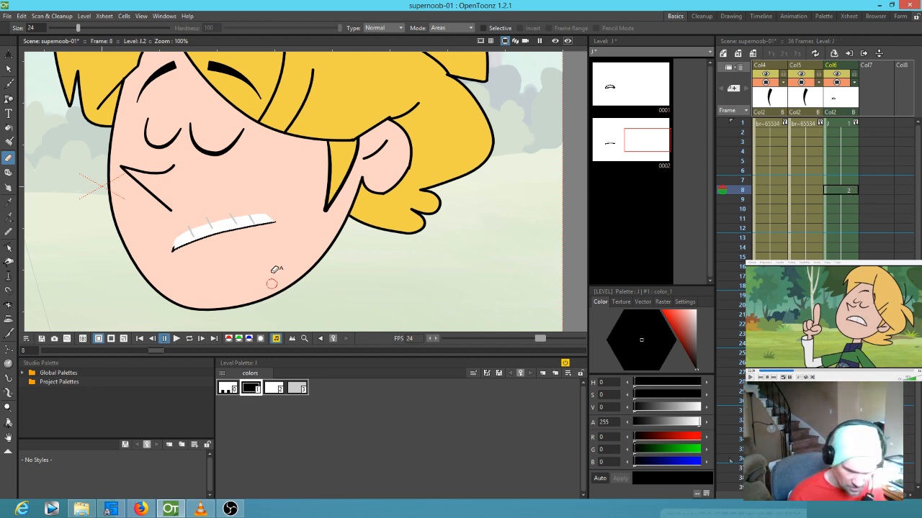
key("b")
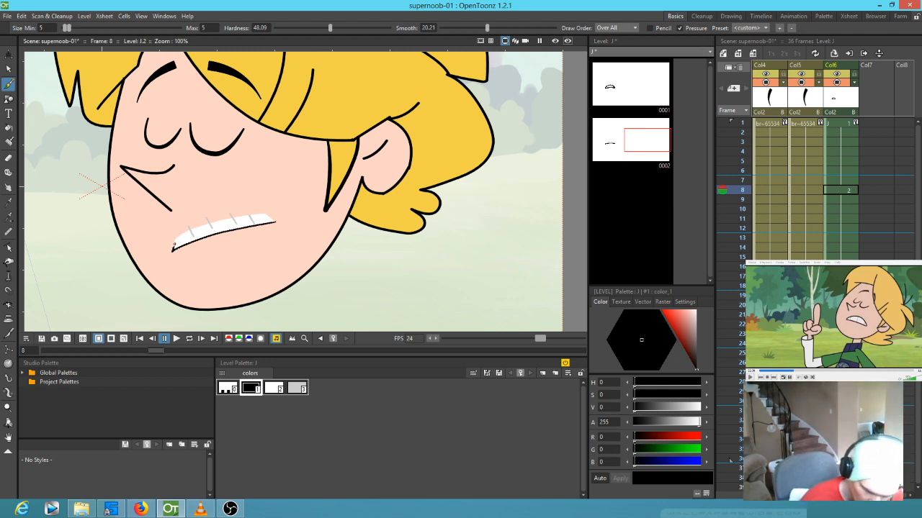
- Redraw the upper mouth outline on the frame 8 drawing and erase the tooth lines sticking out above it in Lines & Areas mode
left_click_drag(205, 226, 258, 215)
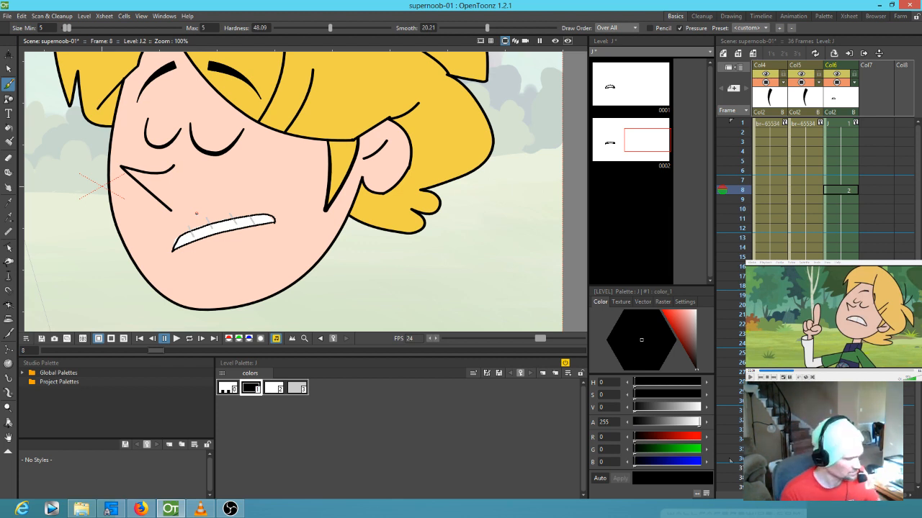
key("a")
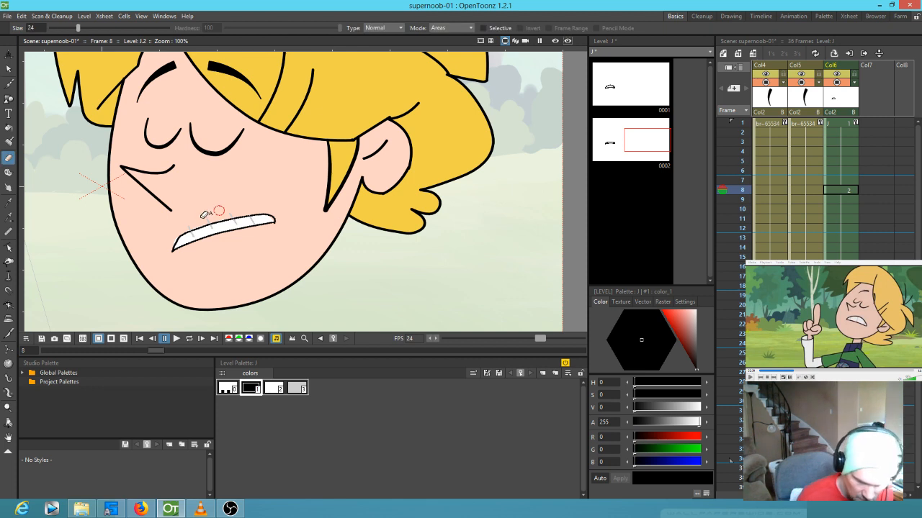
left_click(451, 27)
left_click(447, 48)
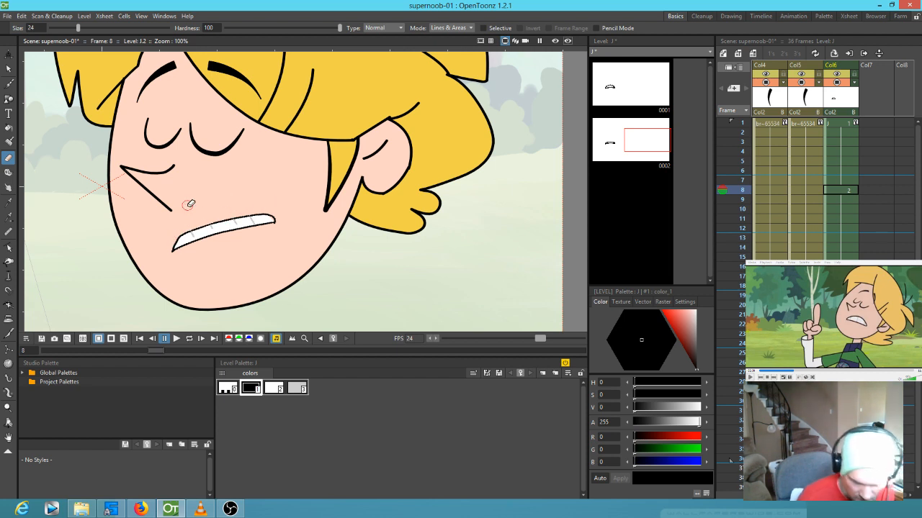
- Draw a small round open mouth filled with black and a short lower-lip line as a new drawing on frame 13 of Col6
left_click(841, 238)
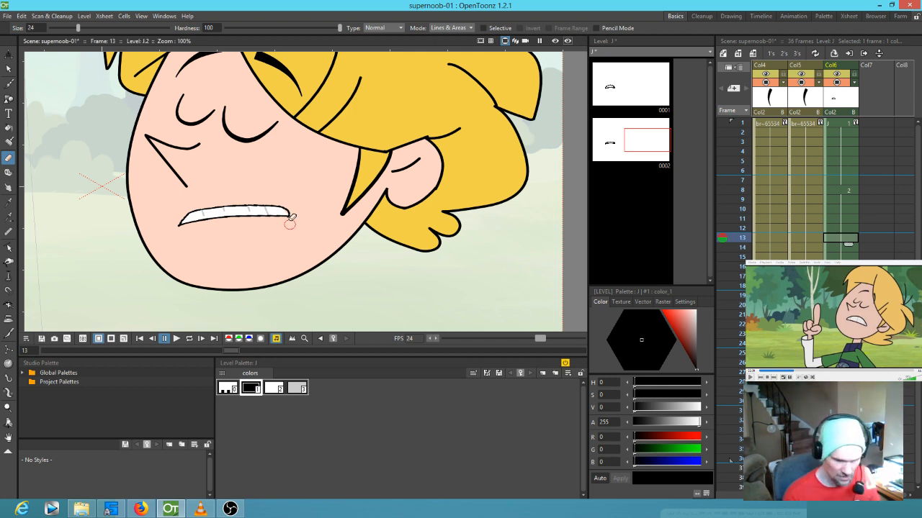
key("b")
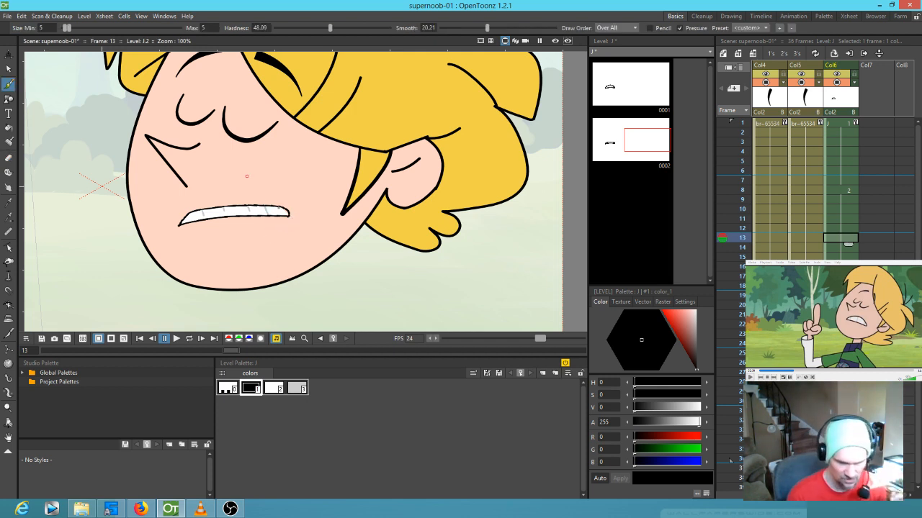
left_click_drag(220, 208, 229, 219)
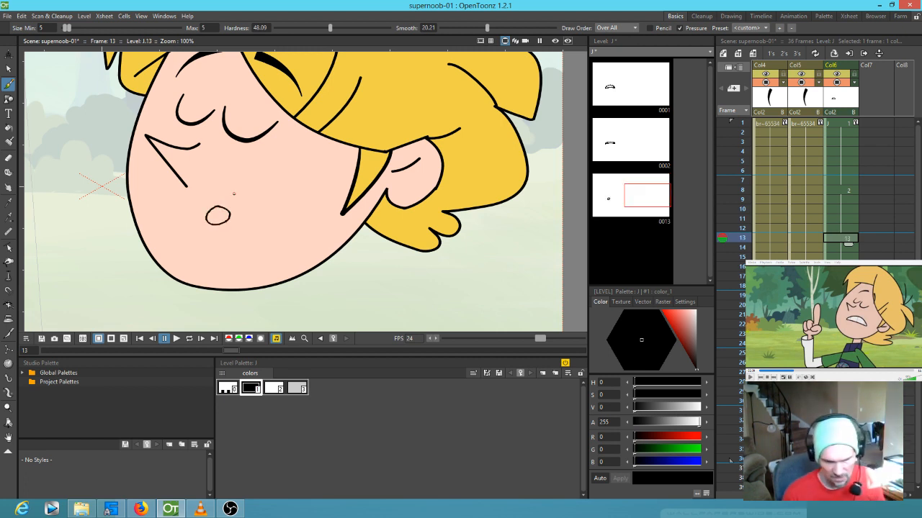
key("f")
left_click(224, 211)
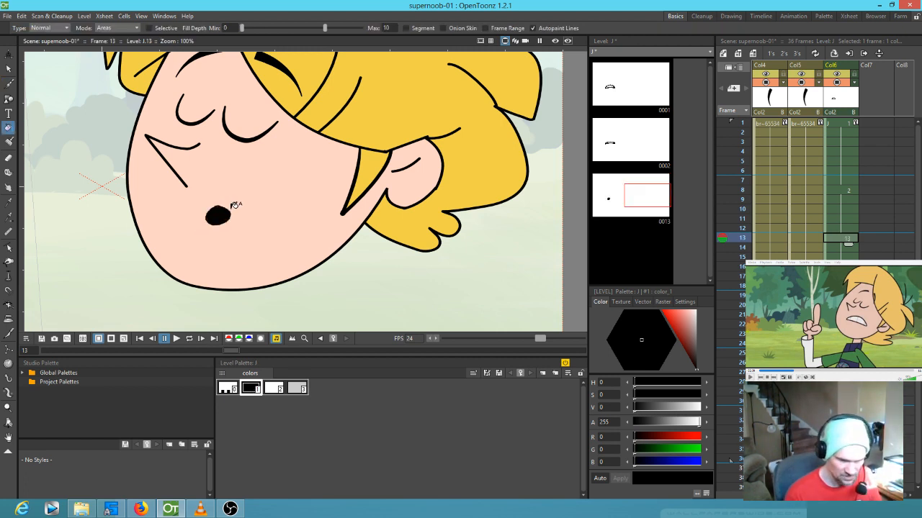
key("b")
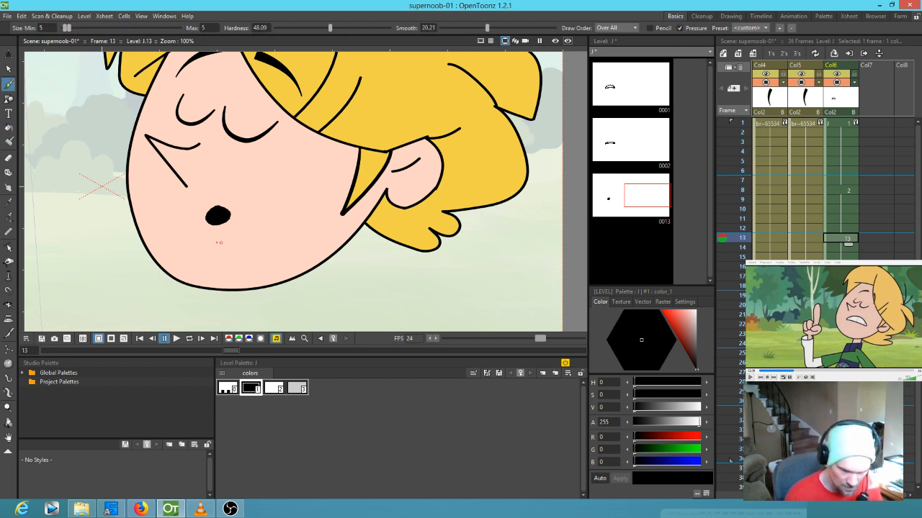
- Draw a closed mouth line across the lower face as a new drawing on frame 19 of Col6
key("Down")
key("Down")
key("Down")
key("Down")
key("Down")
key("Down")
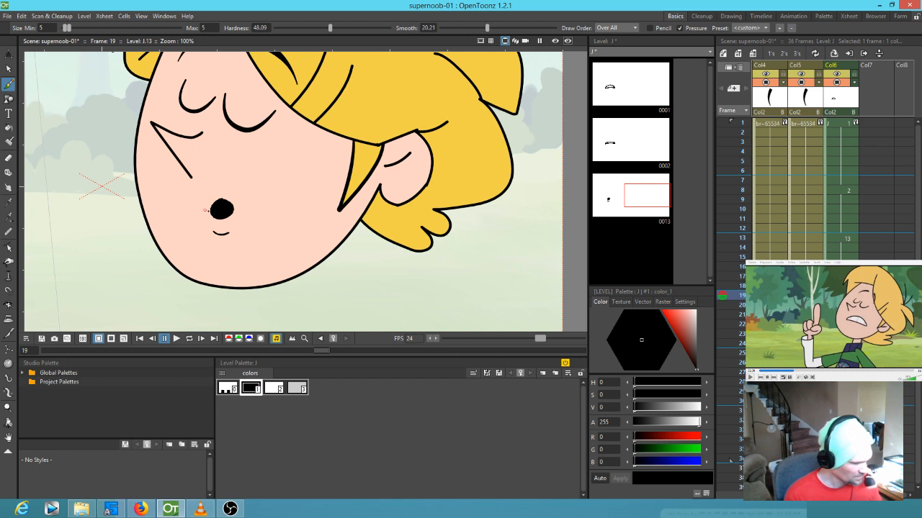
left_click_drag(183, 214, 278, 207)
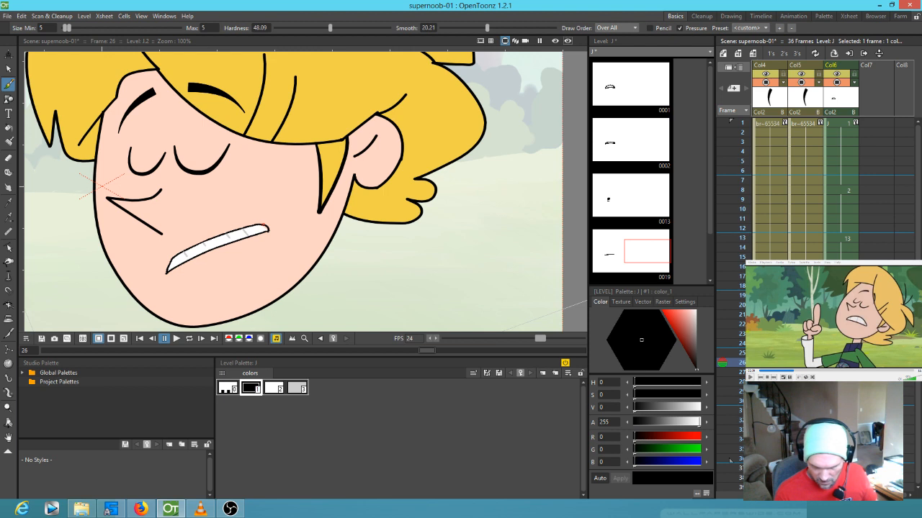
- Hold mouth drawing 2 on frames 25 to 36 of Col6
left_click_drag(840, 363, 840, 459)
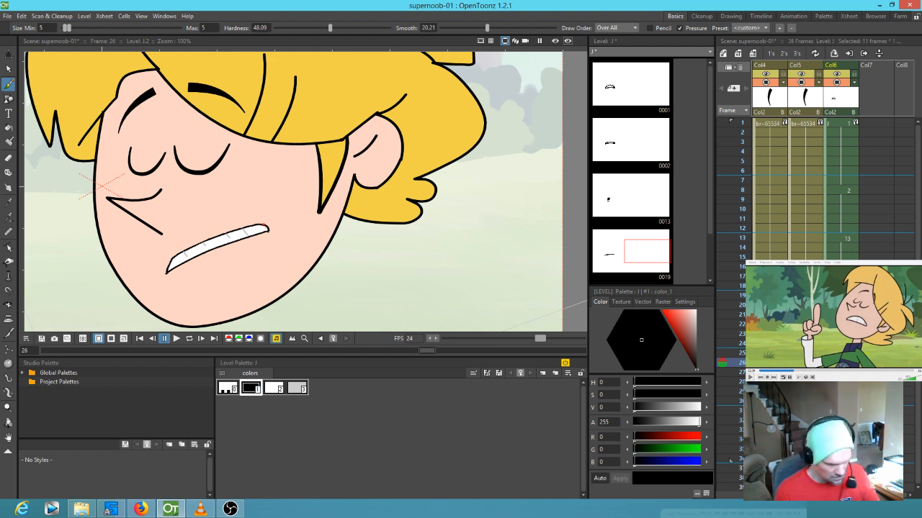
key("Delete")
left_click(840, 353)
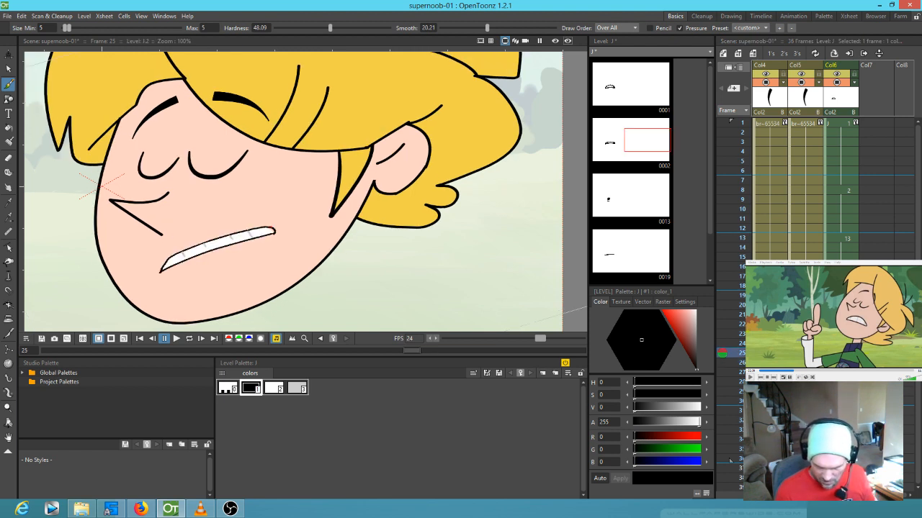
left_click(841, 458, "shift")
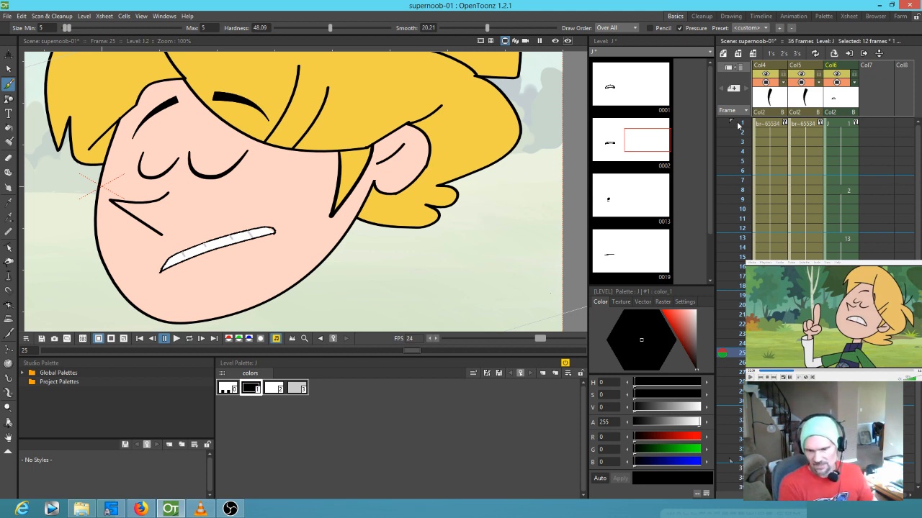
- Scrub through the frames to check how the mouth drawings follow one another, ending on frame 13
left_click(739, 193)
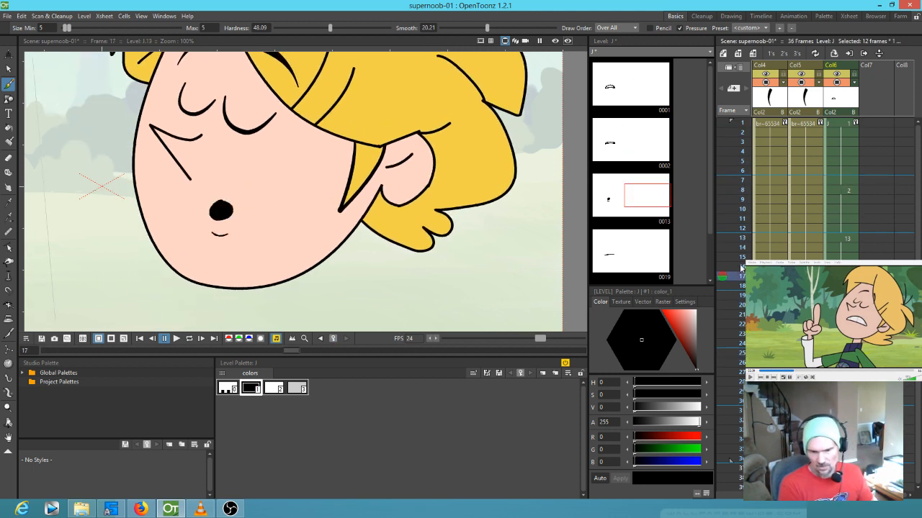
left_click(728, 180)
mouse_move(729, 180)
left_mouse_down()
mouse_move(730, 128)
mouse_move(737, 238)
left_mouse_up()
scroll(408, 227, "down", 1)
scroll(408, 227, "down", 2)
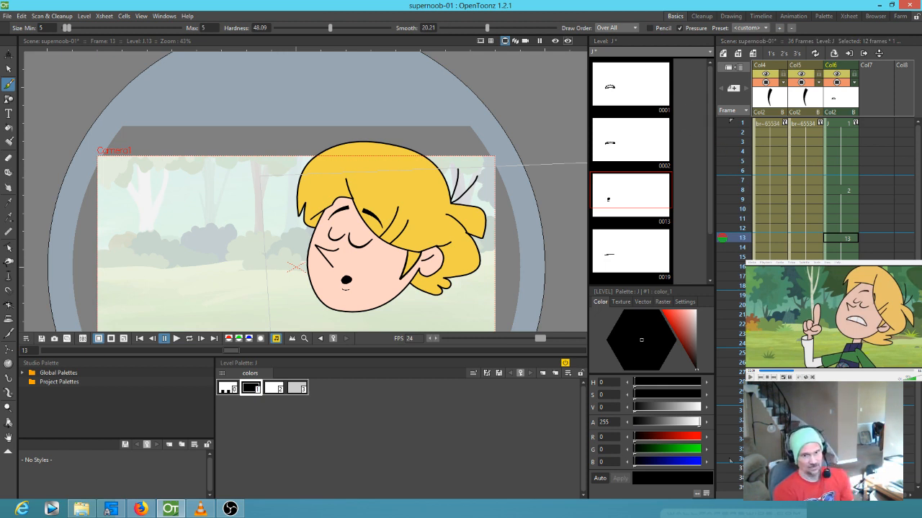
- Open the stage schematic and reposition the Col2 head and Col6 mouth nodes to show their parent link
left_click(164, 15)
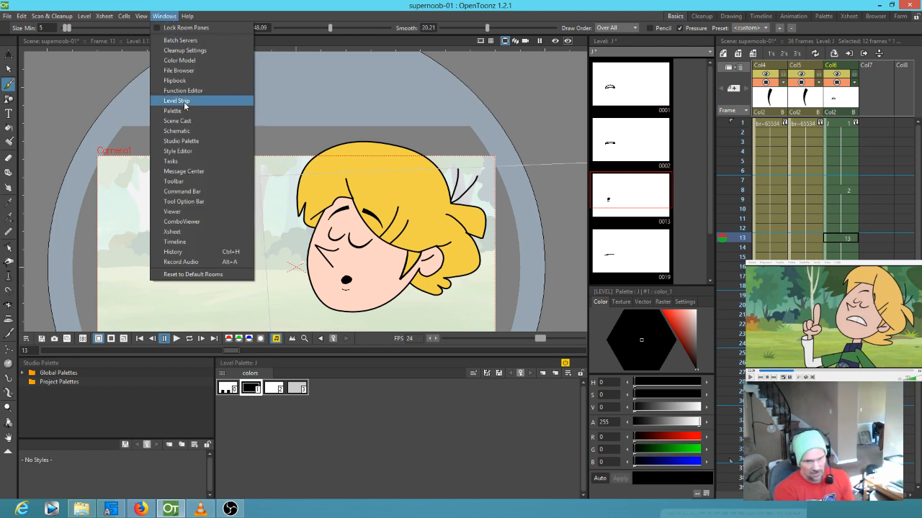
left_click(180, 131)
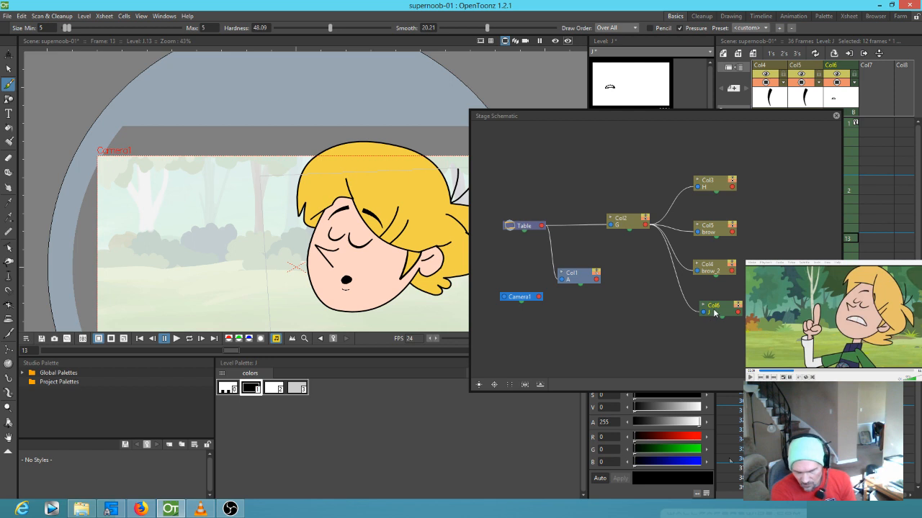
left_click_drag(713, 310, 727, 314)
left_click_drag(627, 218, 612, 212)
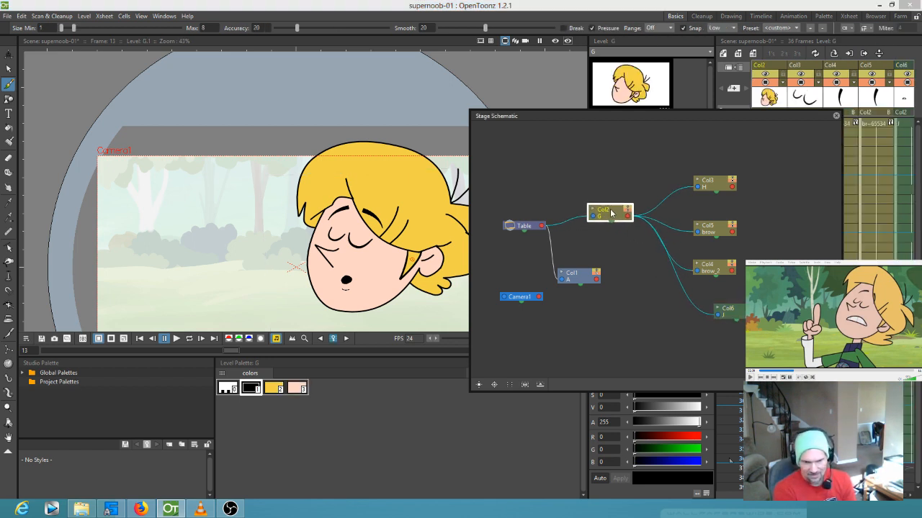
left_click_drag(726, 309, 703, 295)
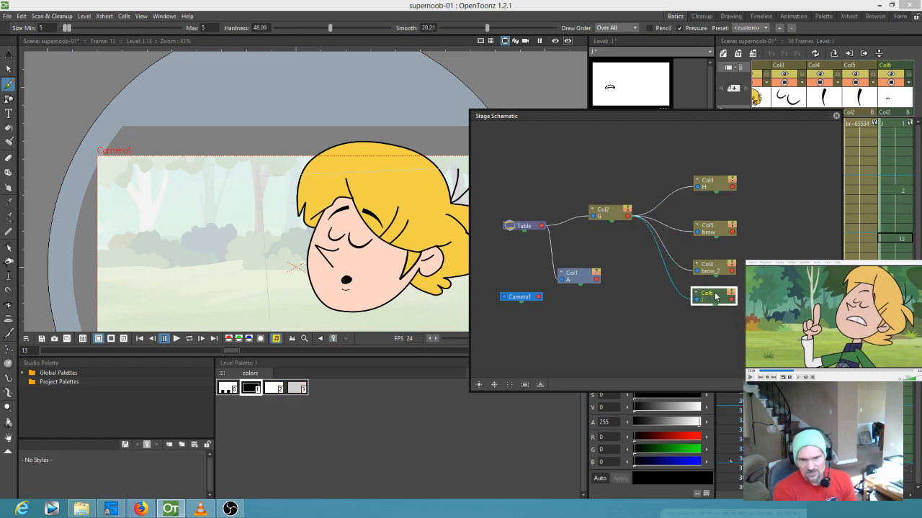
left_click_drag(618, 215, 612, 214)
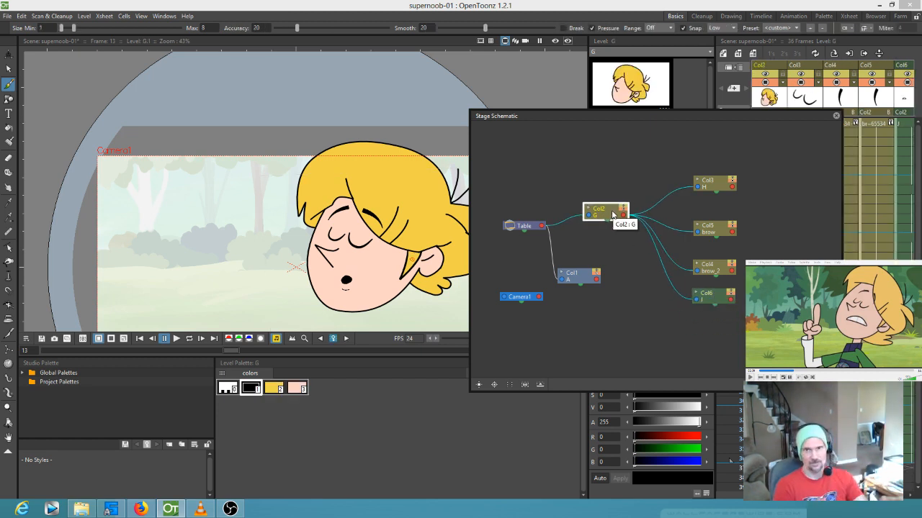
scroll(612, 215, "up", 1)
left_click(719, 312)
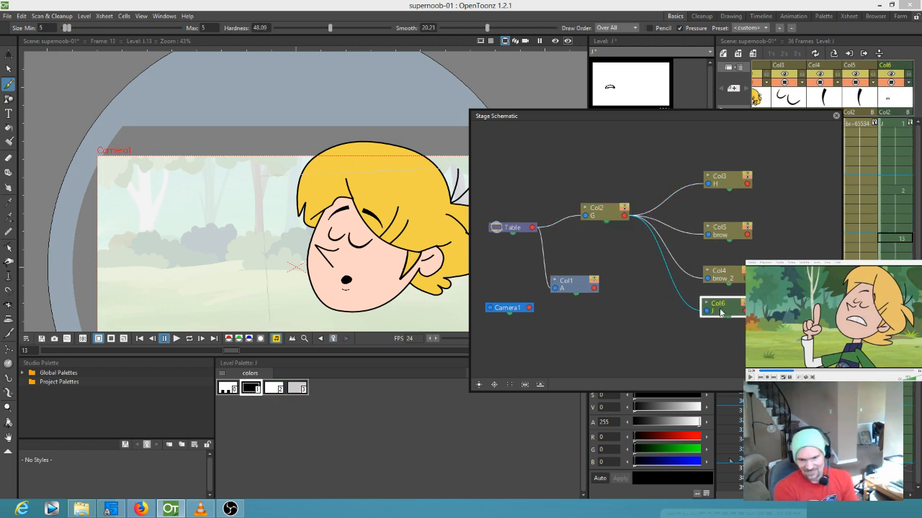
- Try linking the Col6 mouth to Table during loop playback, link it back to Col2, and close the stage schematic
mouse_move(707, 311)
left_mouse_down()
mouse_move(553, 273)
mouse_move(532, 228)
left_mouse_up()
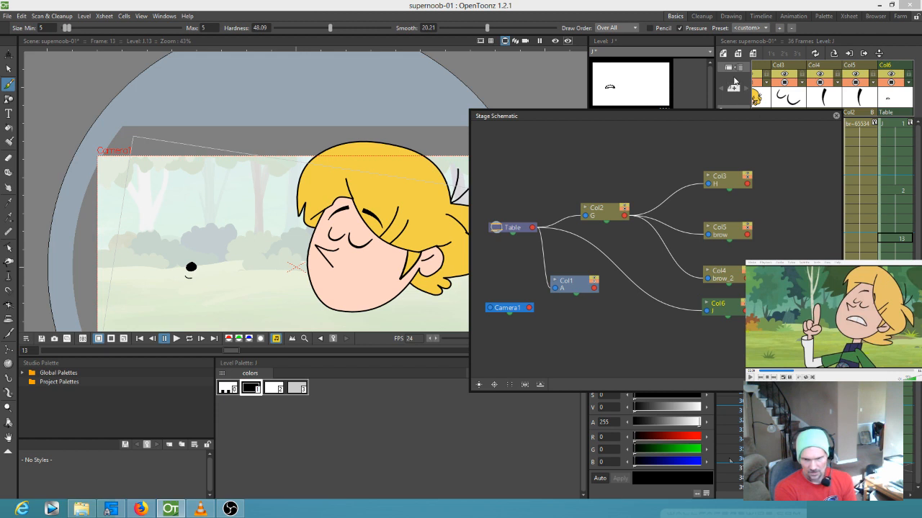
key("l")
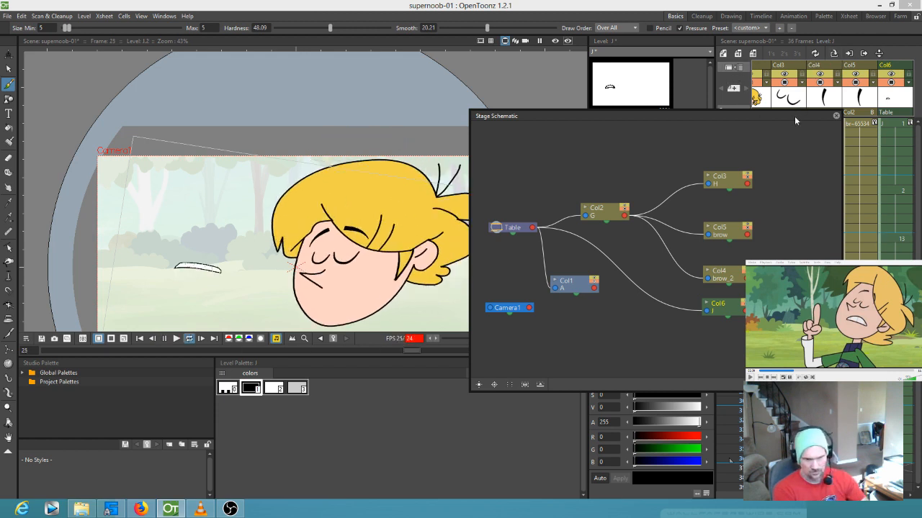
left_click_drag(707, 313, 623, 215)
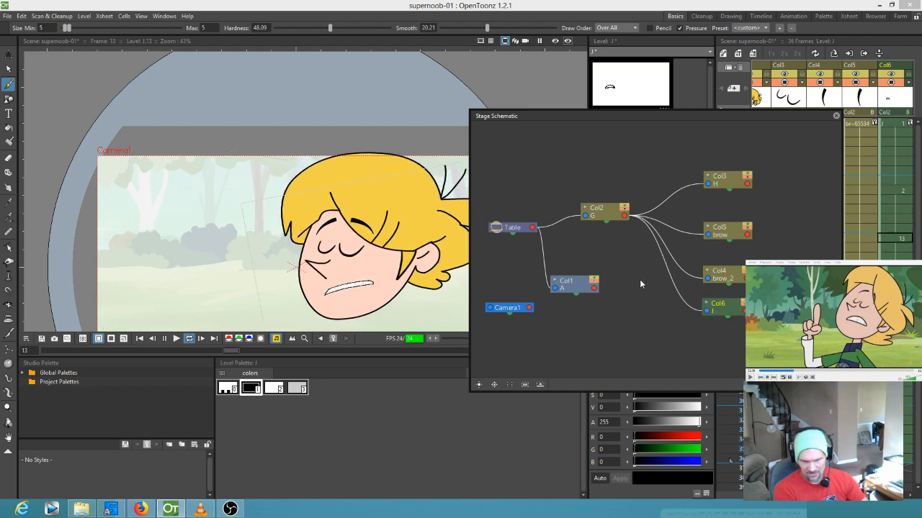
left_click(835, 116)
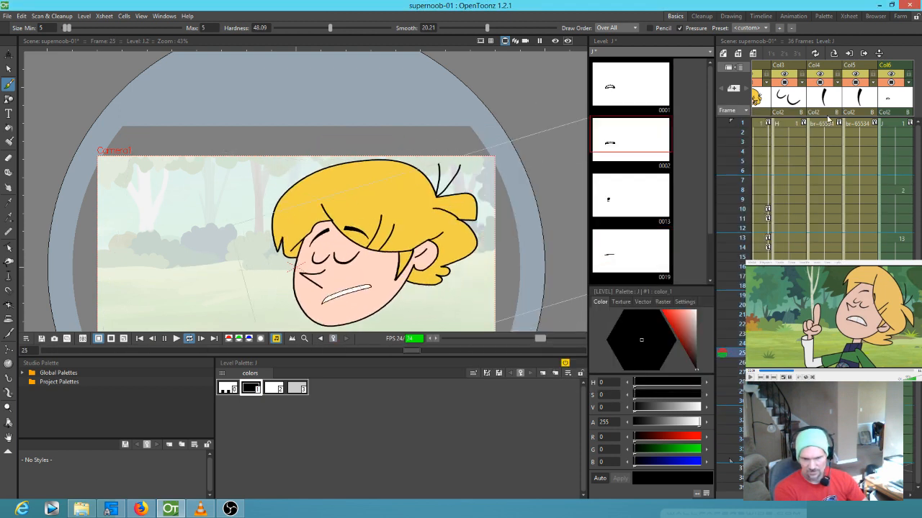
- Watch the looping animation with the whole camera frame in view, pause it, and scrub Col2 back to frame 1
scroll(504, 241, "down", 3)
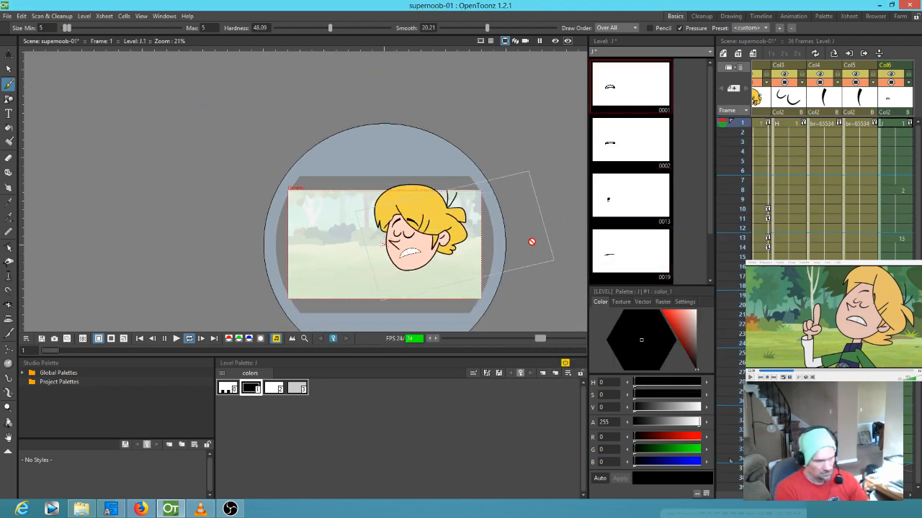
key("p")
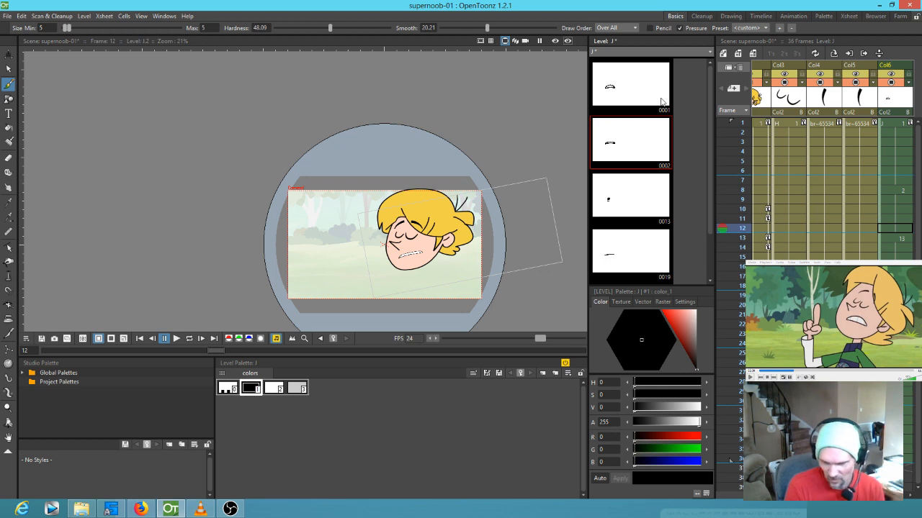
left_click(758, 99)
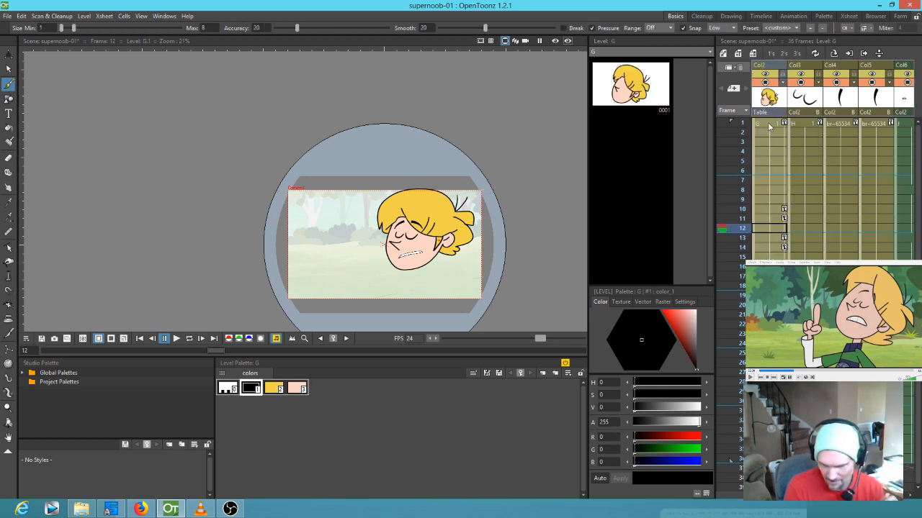
left_click_drag(738, 124, 696, 105)
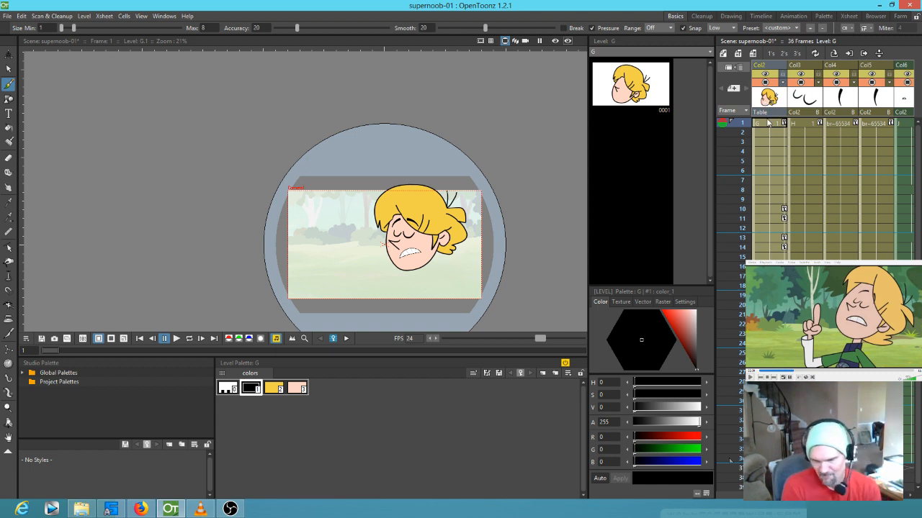
mouse_move(744, 129)
left_mouse_down()
mouse_move(745, 364)
mouse_move(753, 119)
left_mouse_up()
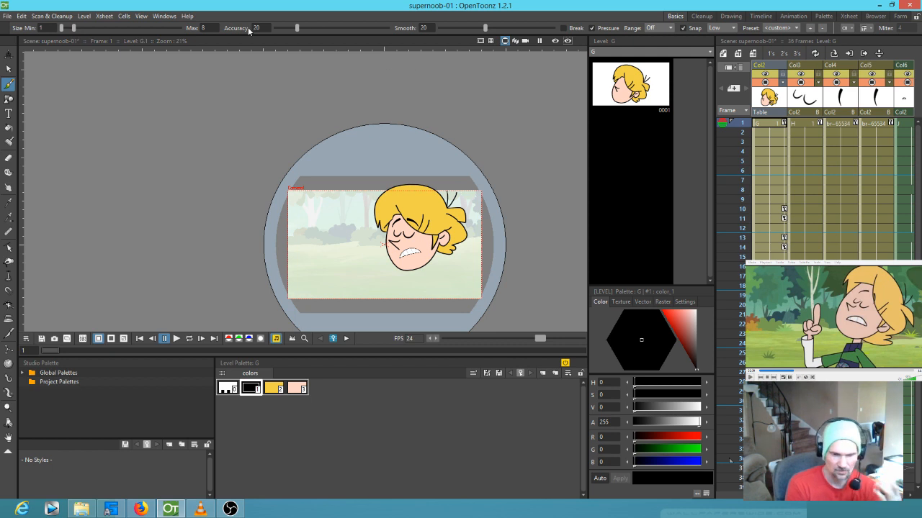
- Reopen the stage schematic, spread out the Col2 node and its children Col3, Col5, Col4 and Col6, and close it
left_click(164, 16)
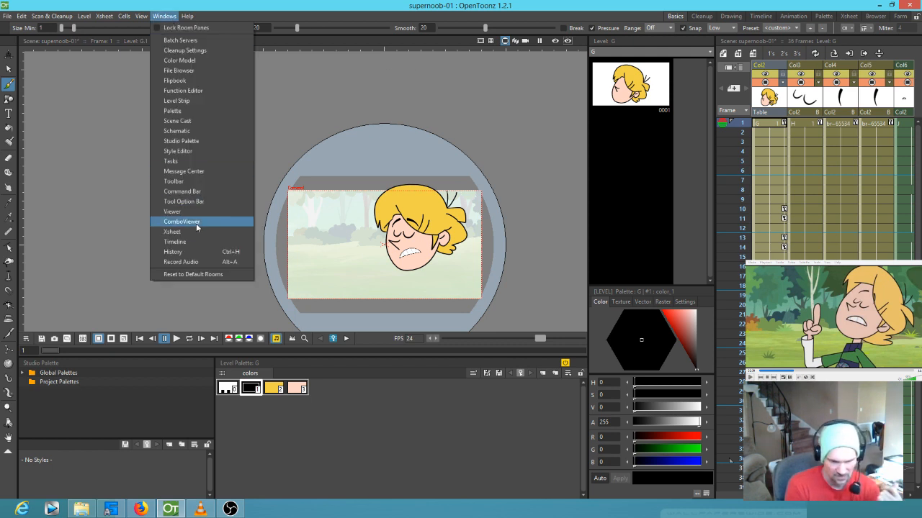
left_click(185, 131)
left_click_drag(600, 212, 588, 199)
left_click_drag(715, 187, 719, 170)
mouse_move(596, 203)
left_mouse_down()
mouse_move(609, 208)
mouse_move(605, 193)
left_mouse_up()
left_click_drag(738, 166, 731, 165)
left_click_drag(737, 232, 734, 220)
left_click_drag(723, 276, 729, 263)
left_click_drag(730, 303, 731, 296)
left_click(836, 116)
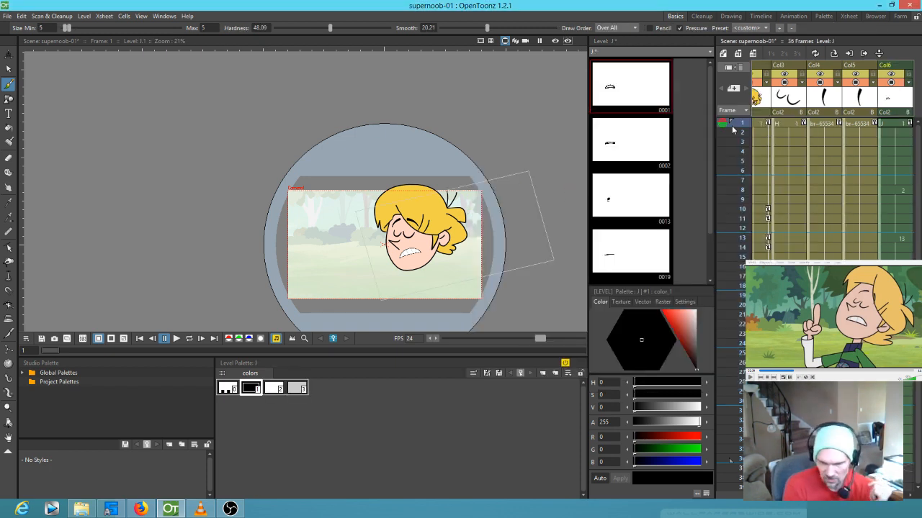
- Review the opening frames across the Xsheet columns and select the head column Col2 at frame 1
scroll(820, 188, "left", 3)
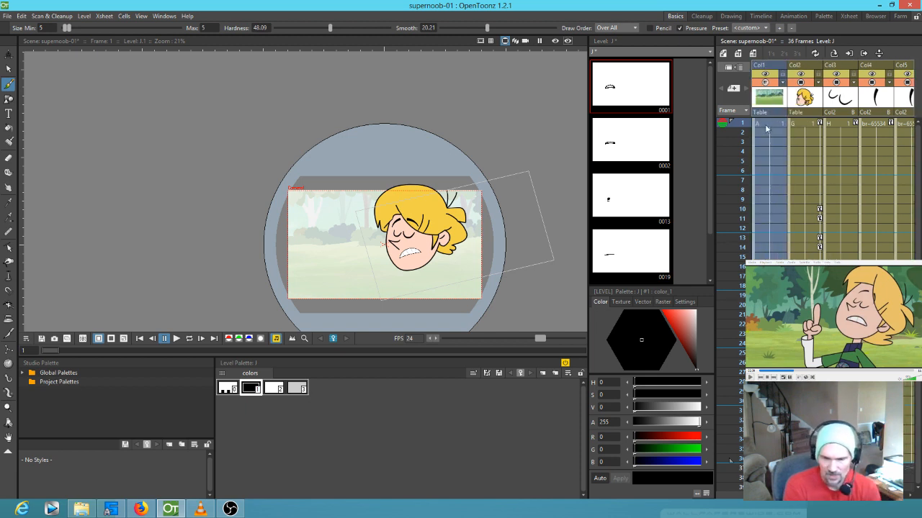
mouse_move(738, 126)
left_mouse_down()
mouse_move(748, 252)
mouse_move(747, 173)
mouse_move(746, 154)
mouse_move(746, 295)
mouse_move(746, 124)
mouse_move(776, 122)
left_mouse_up()
left_click(845, 124)
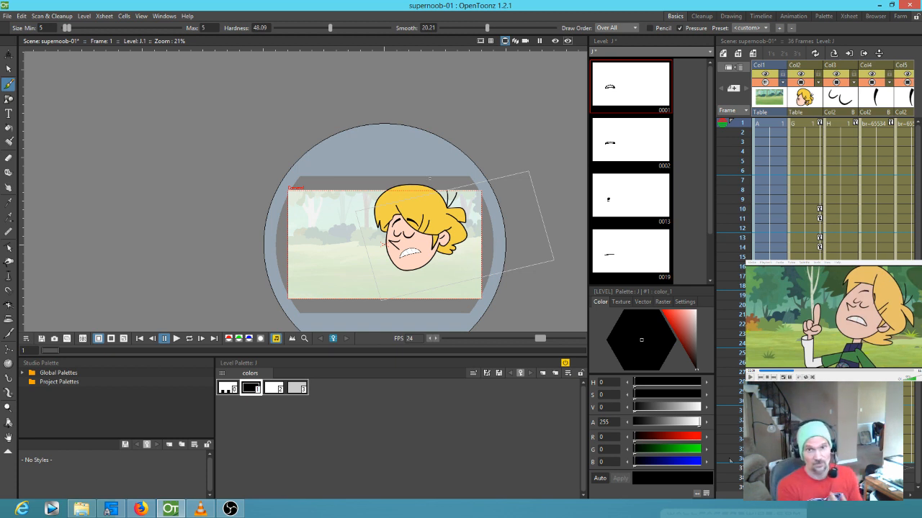
left_click(791, 105)
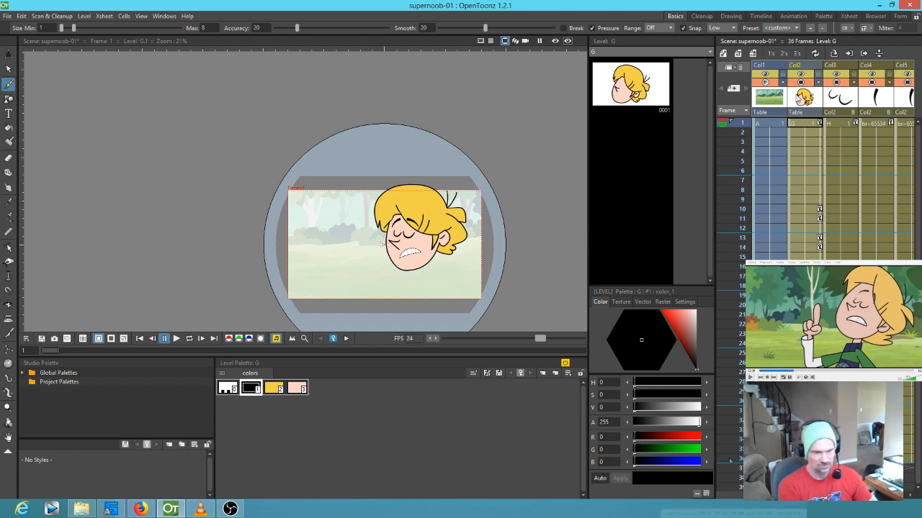
- Add a pegbar in the stage schematic and link it between Table and the head column Col2
left_click(164, 16)
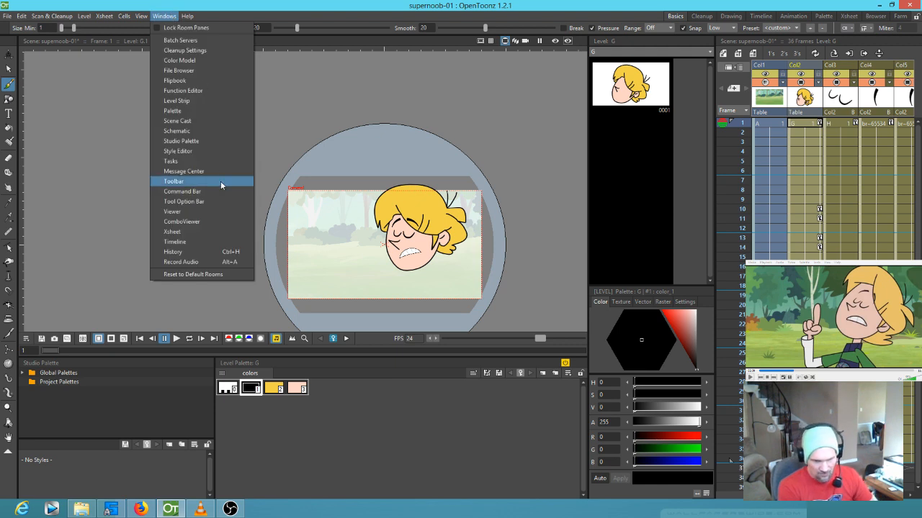
left_click(207, 130)
left_click_drag(597, 185, 621, 189)
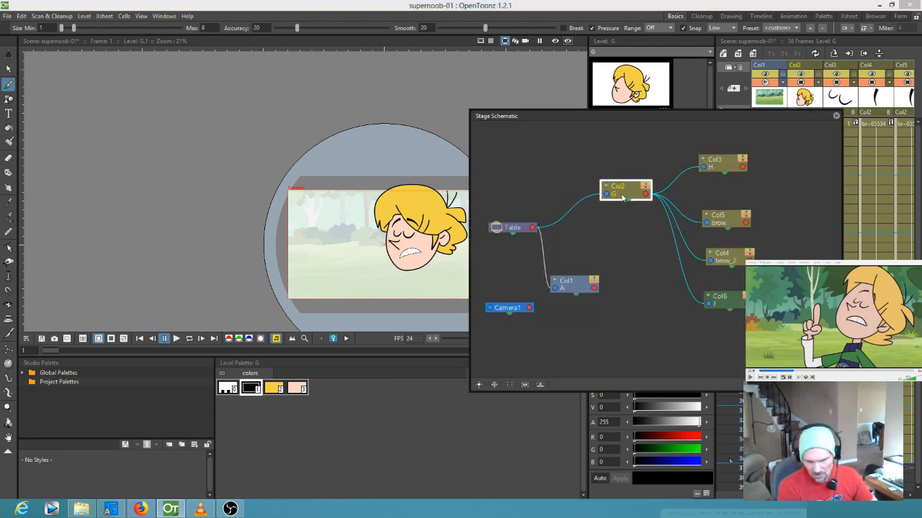
left_click(782, 384)
left_click_drag(580, 228, 553, 173)
left_click_drag(604, 198, 578, 239)
left_click_drag(615, 201, 629, 216)
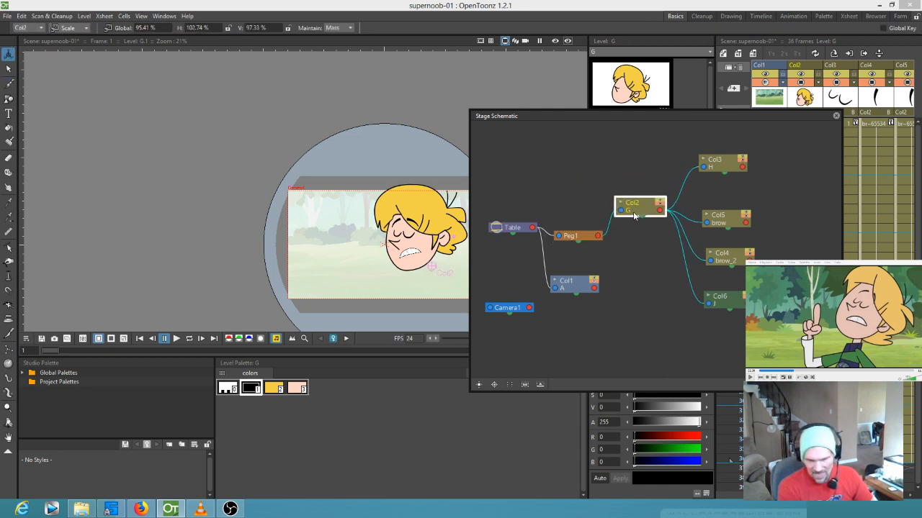
left_click_drag(576, 238, 578, 208)
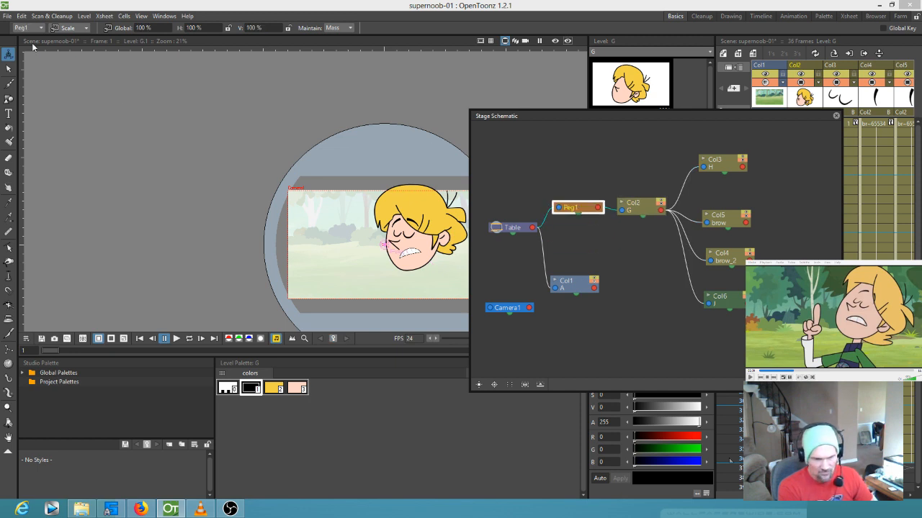
- Scale Peg1 globally to 69.87% to shrink the whole head, and move the stage schematic around to see the character
left_click_drag(366, 212, 398, 229)
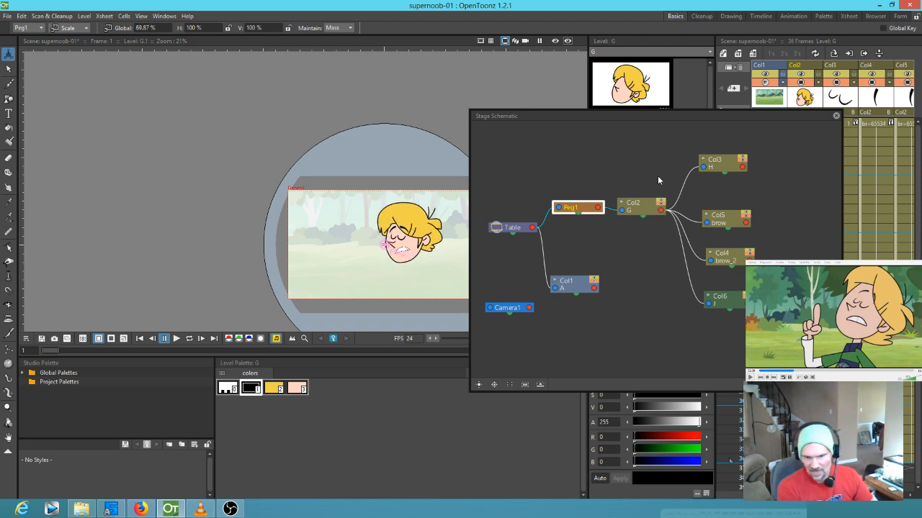
left_click_drag(826, 115, 252, 92)
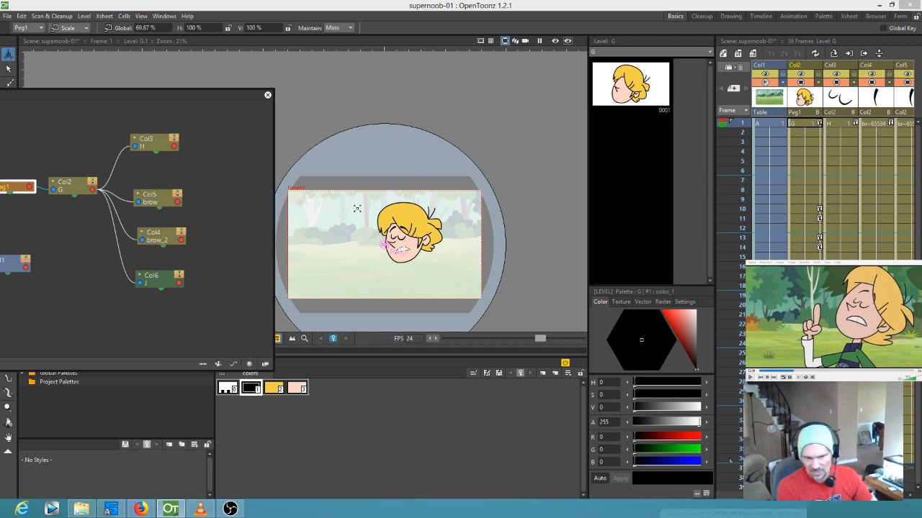
left_click_drag(238, 95, 781, 160)
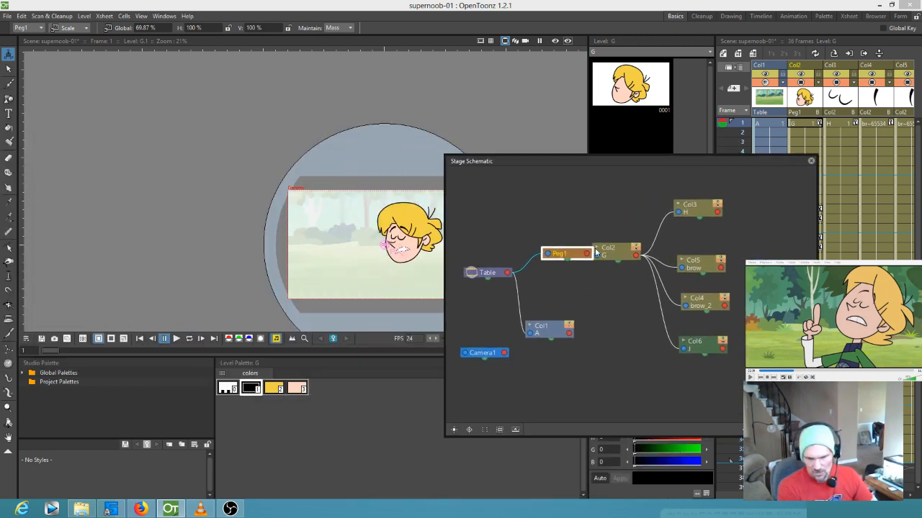
- Delete Peg1 from the stage schematic, reposition the Col2 node and close the schematic
left_click_drag(553, 247, 533, 232)
key("Delete")
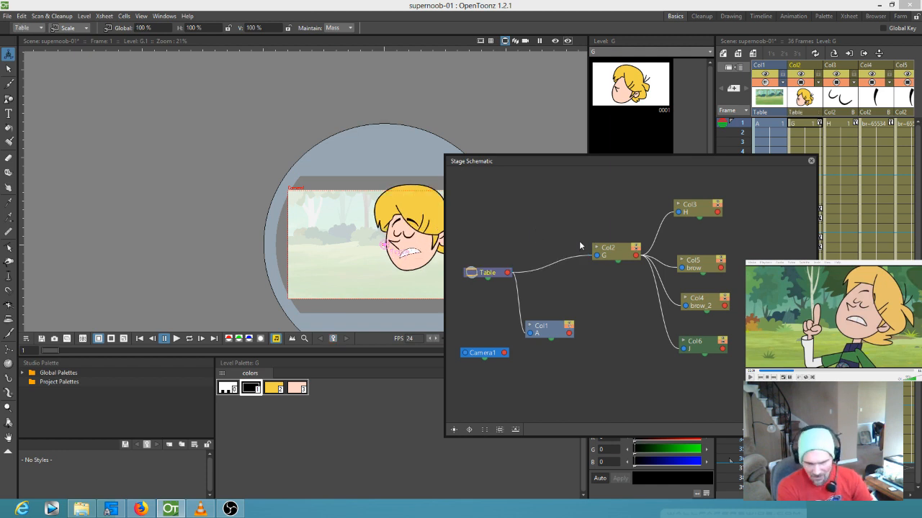
left_click_drag(610, 254, 610, 240)
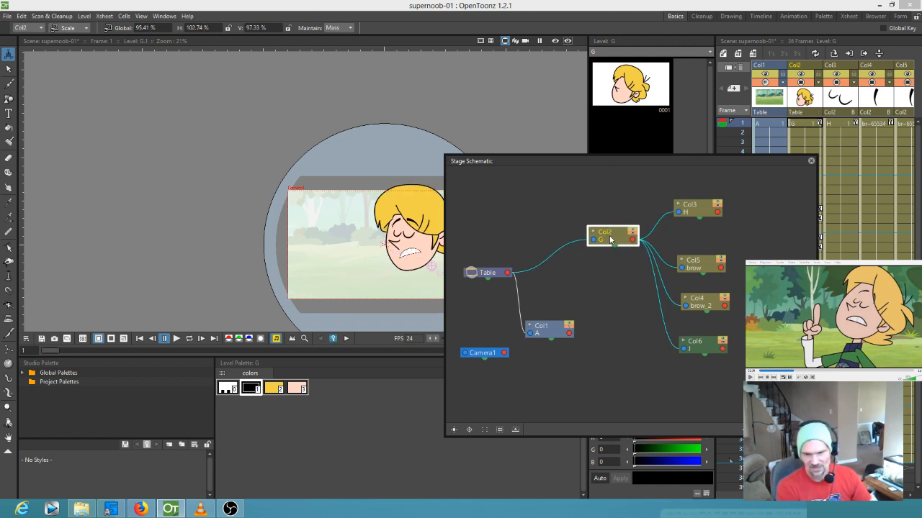
left_click(810, 162)
- Insert a column before the head column, mark a single brush dot at frame 1, and extend that drawing to frame 36
left_click(805, 99)
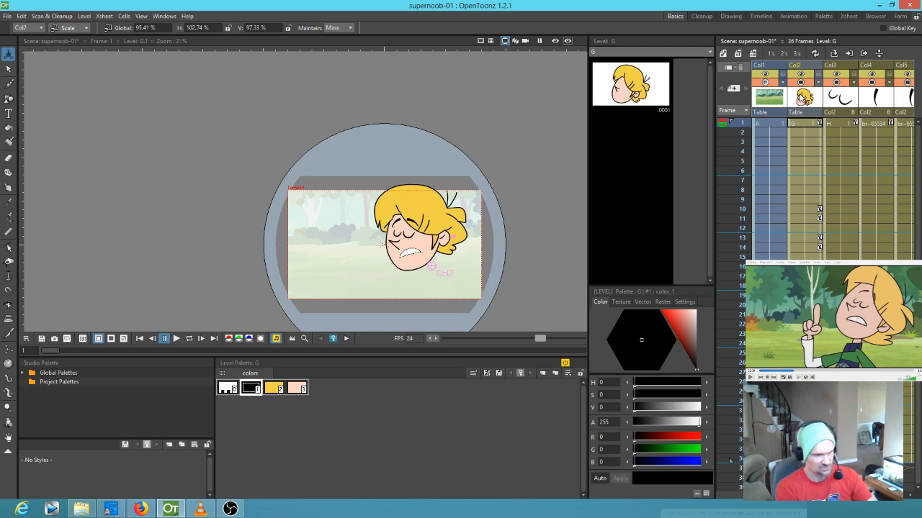
key("Insert")
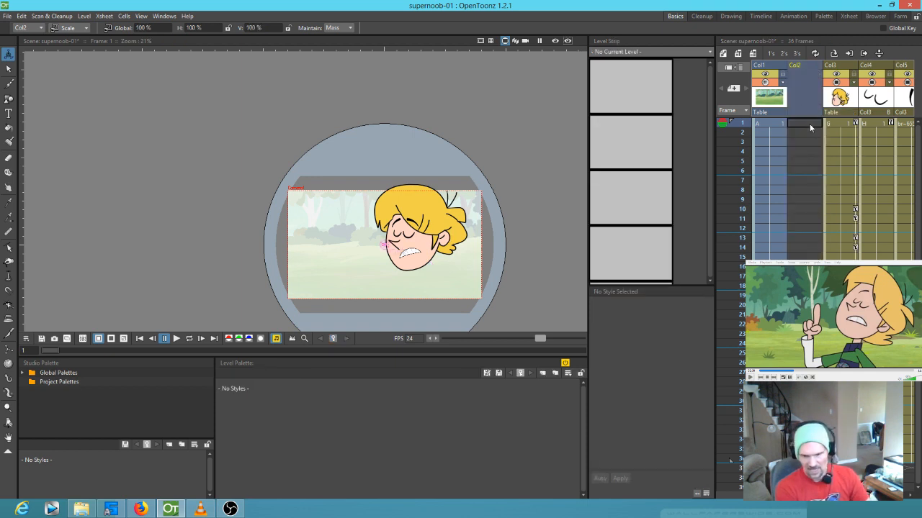
left_click(809, 123)
key("b")
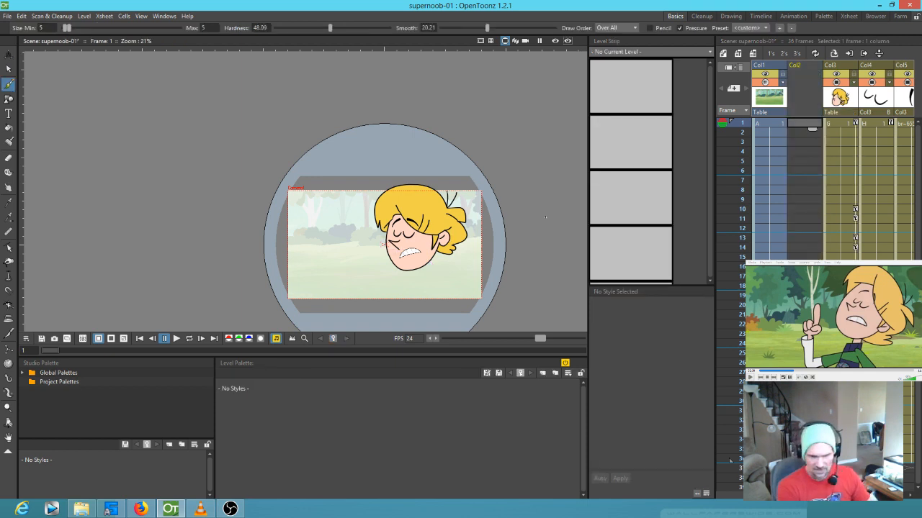
left_click(545, 218)
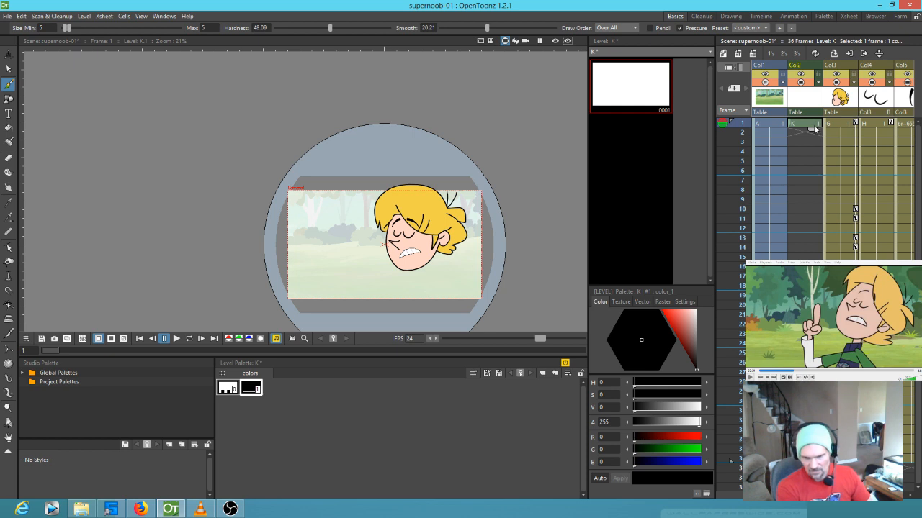
left_click_drag(813, 127, 813, 458)
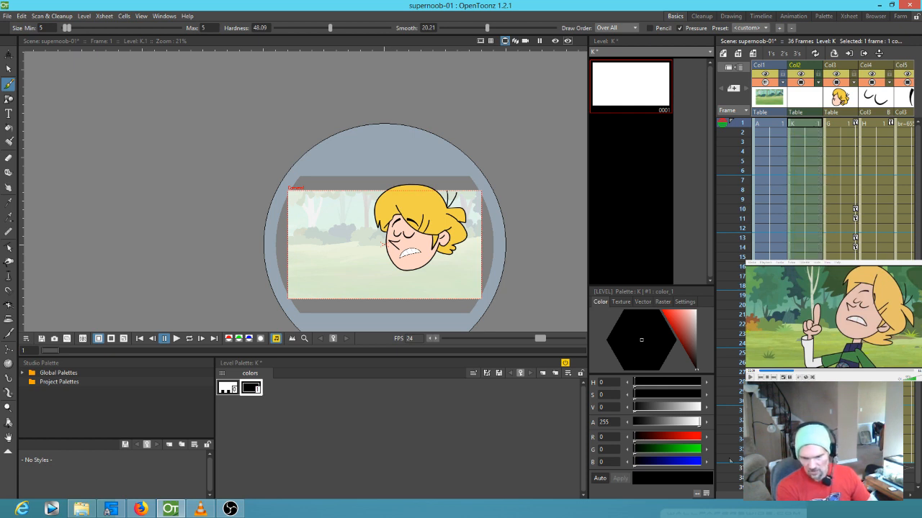
- Link the head column Col3 to the new Col2 in the stage schematic and place Col2 between Table and Col3
left_click(806, 127)
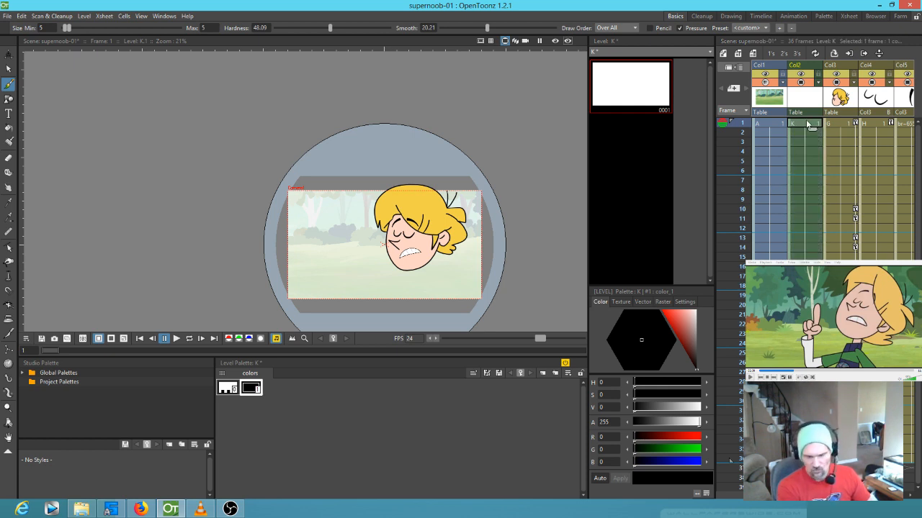
left_click(164, 16)
left_click(176, 131)
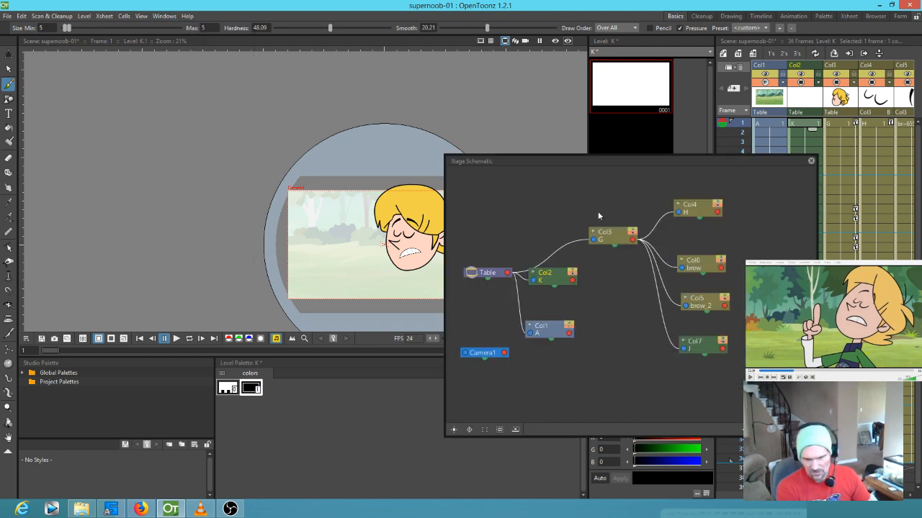
left_click(591, 240)
left_click_drag(552, 276, 540, 241)
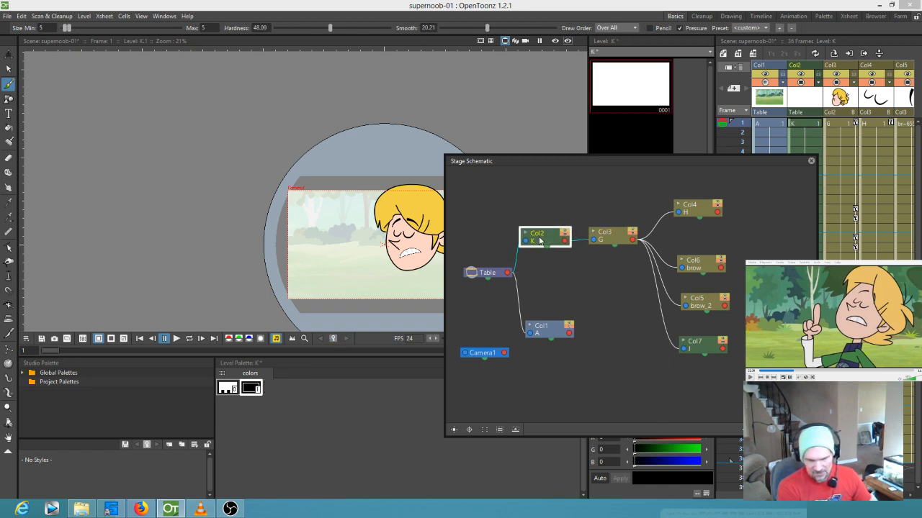
- Rename the Col2 node as mas and close the stage schematic
double_click(538, 236)
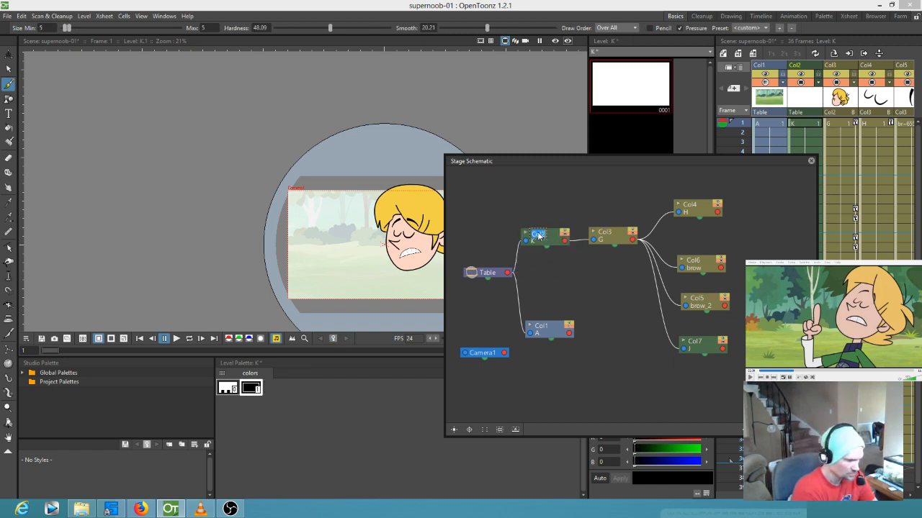
type("mas")
key("Return")
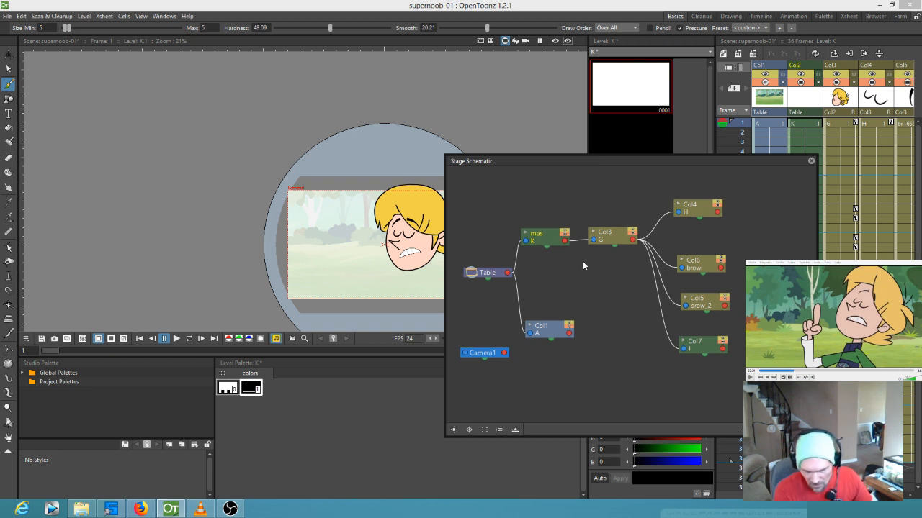
left_click(811, 161)
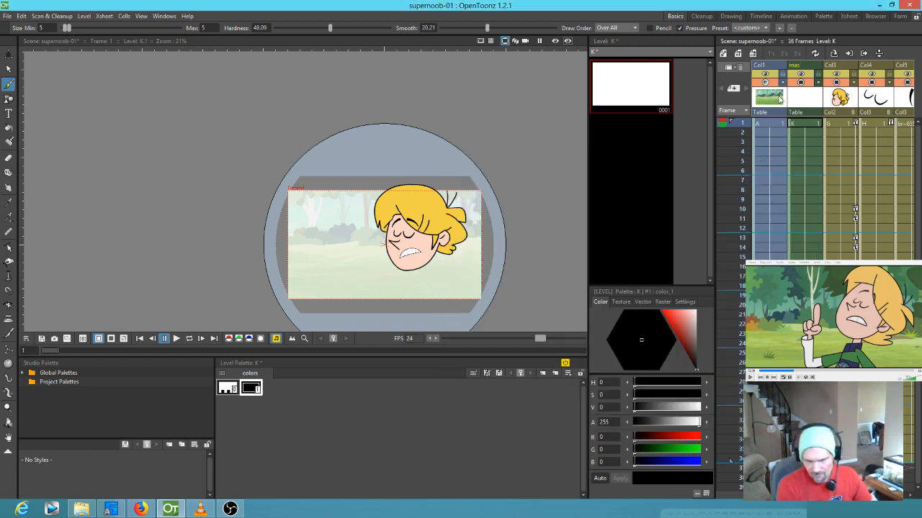
- Scale the mas column at frame 1 to 75.26% globally with the Animate tool to shrink the whole head
left_click(804, 124)
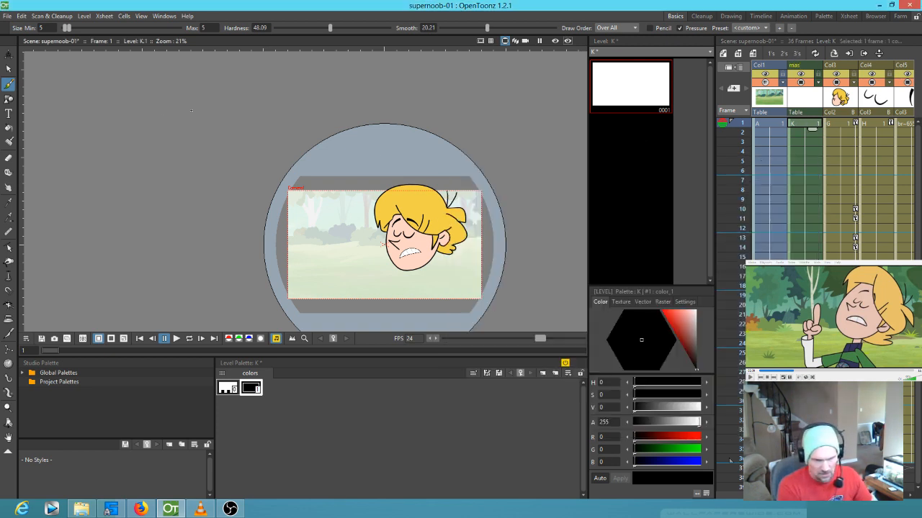
key("a")
mouse_move(427, 213)
left_mouse_down()
mouse_move(410, 228)
mouse_move(428, 221)
mouse_move(419, 226)
left_mouse_up()
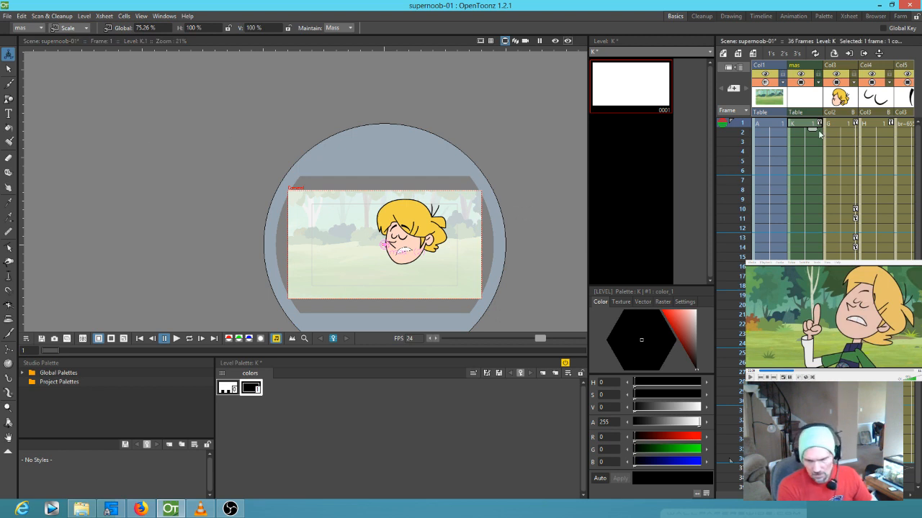
left_click_drag(746, 130, 762, 114)
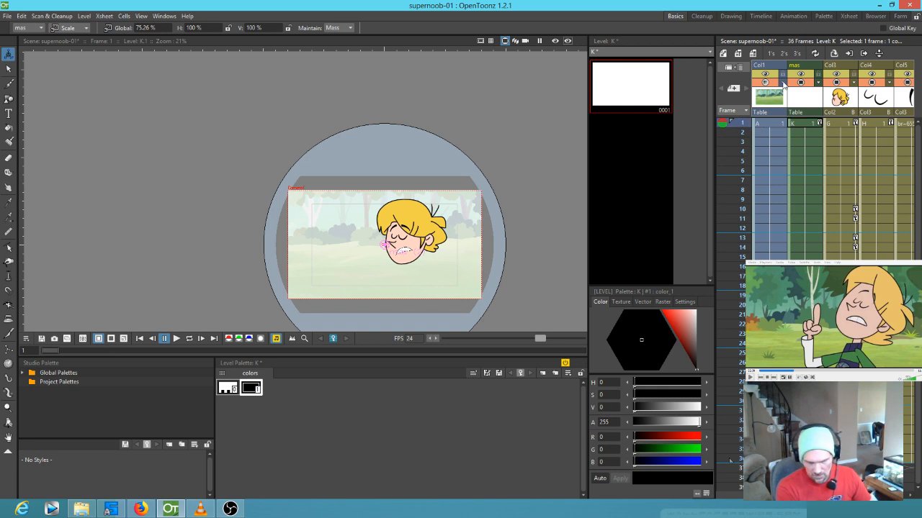
- Set the opacity of the background column Col1 to 100% and reselect the mas column at frame 1
left_click(783, 83)
left_click_drag(848, 94, 856, 94)
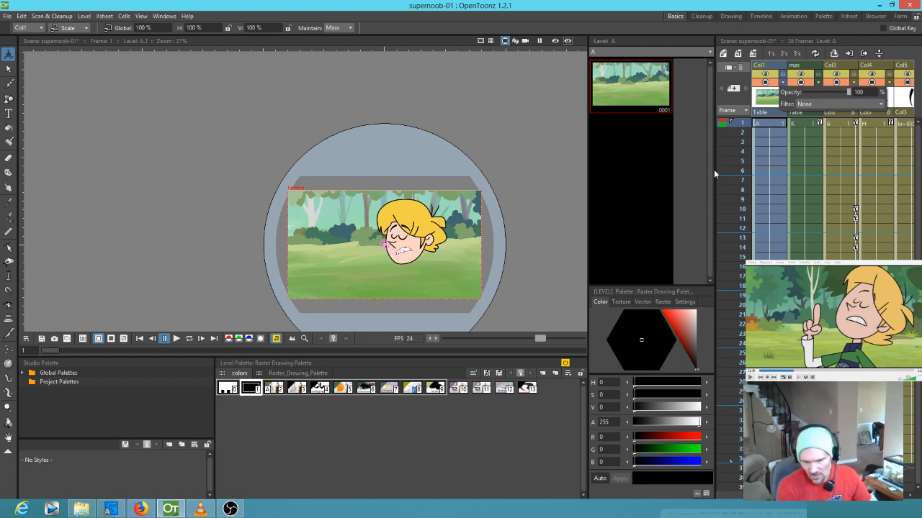
left_click(804, 126)
- Collapse the columns from mas through Col7 into a sub-xsheet, including the relevant pegbars
left_click(813, 100)
left_click_drag(818, 105, 794, 154)
left_click_drag(912, 134, 866, 131)
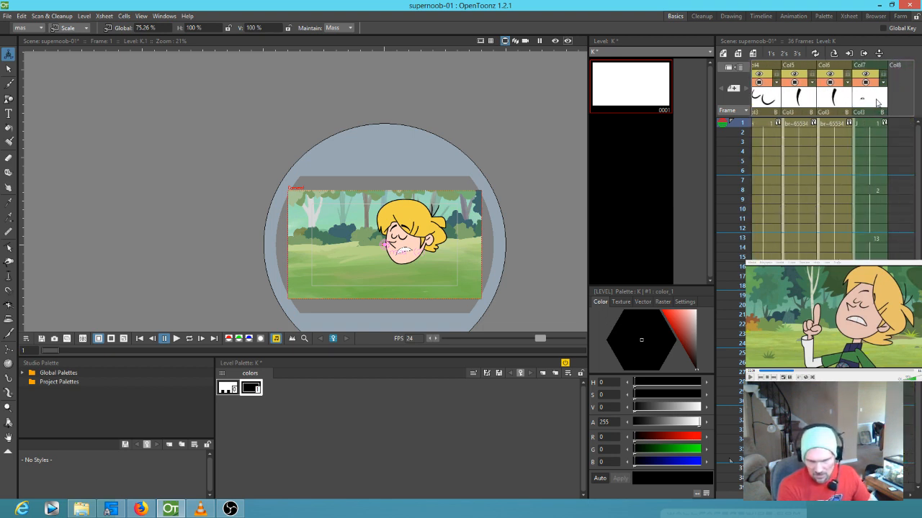
left_click(877, 103)
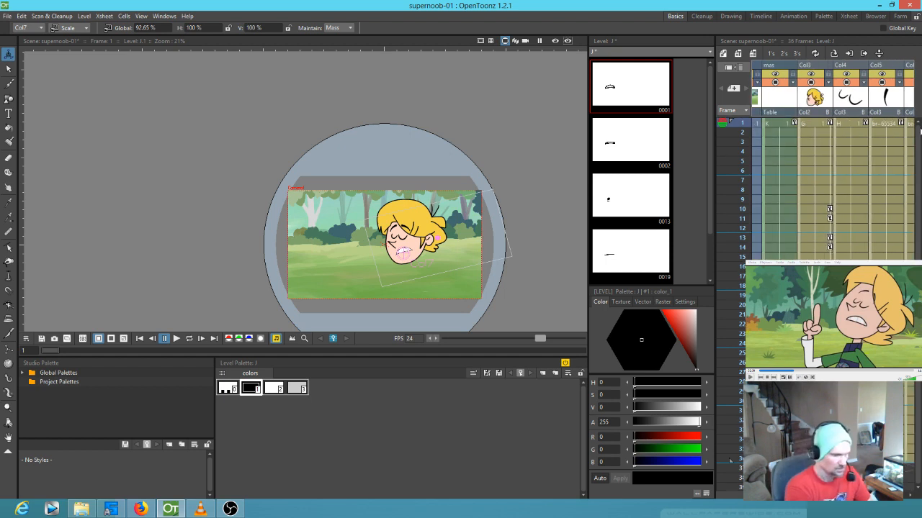
key("alt+c")
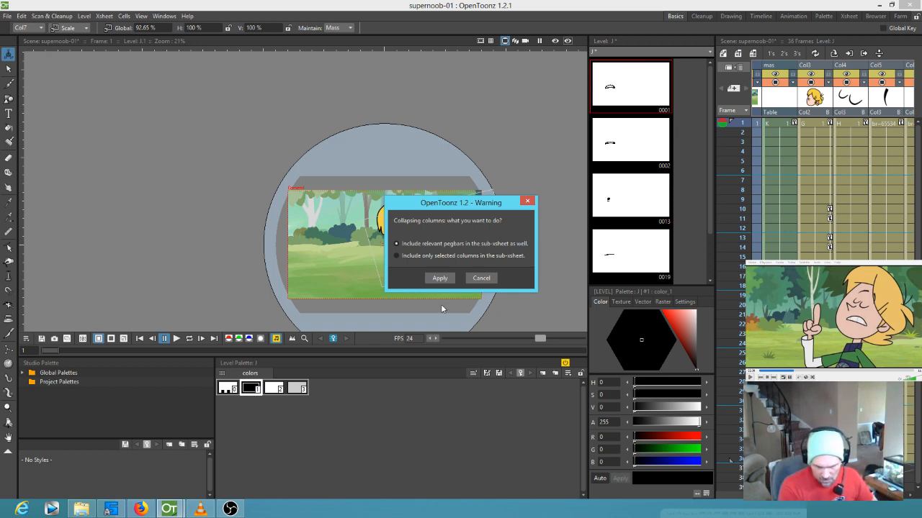
left_click(440, 278)
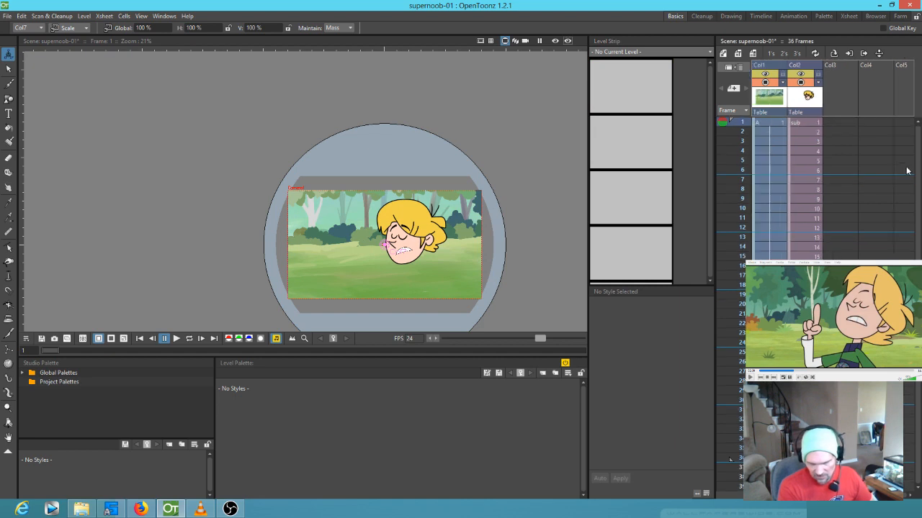
- Save the scene, open the sub-xsheet in Col2 to view its columns, and return to the main Xsheet
left_click(808, 98)
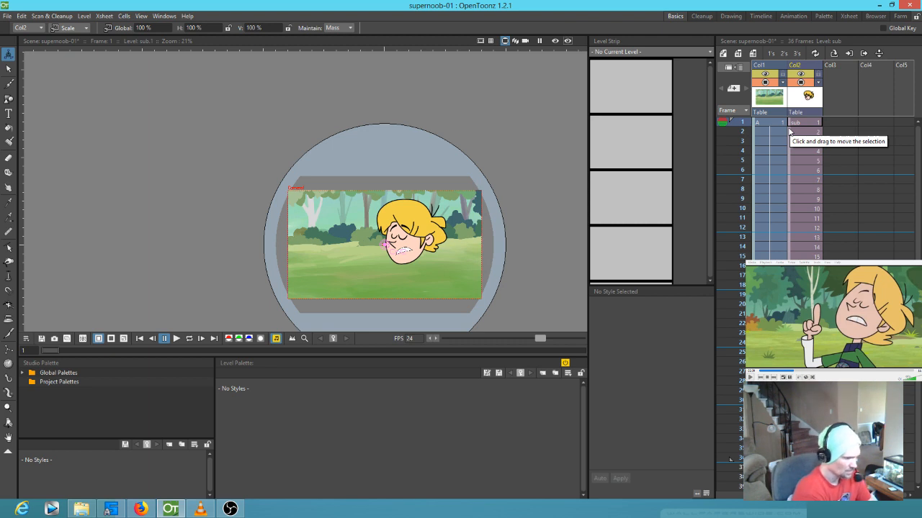
key("ctrl+s")
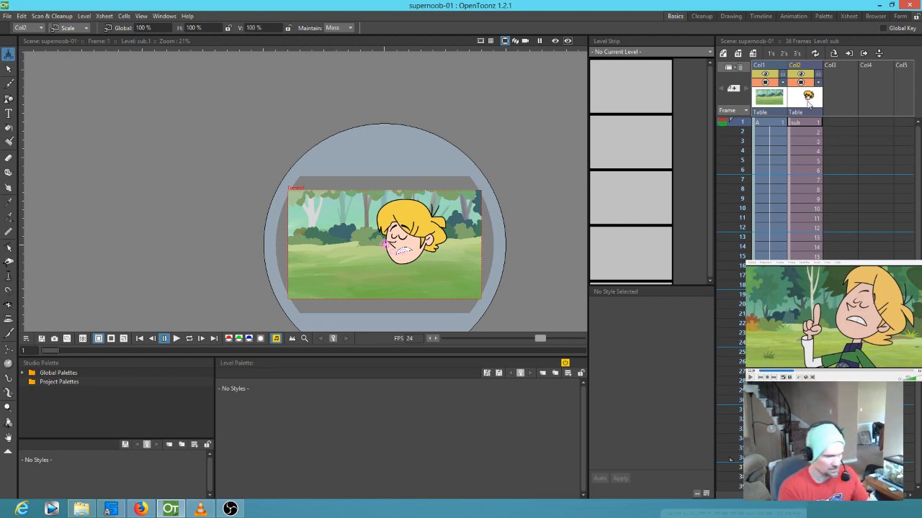
double_click(808, 105)
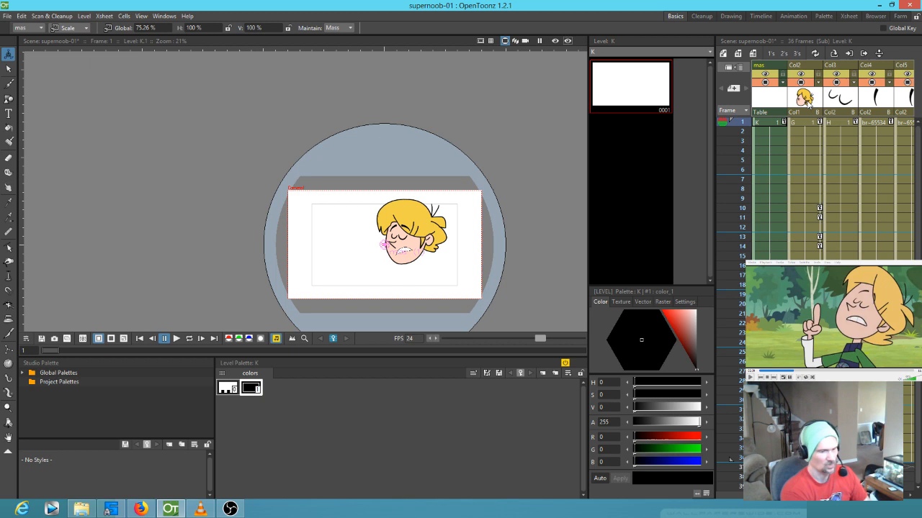
key("ctrl+shift+e")
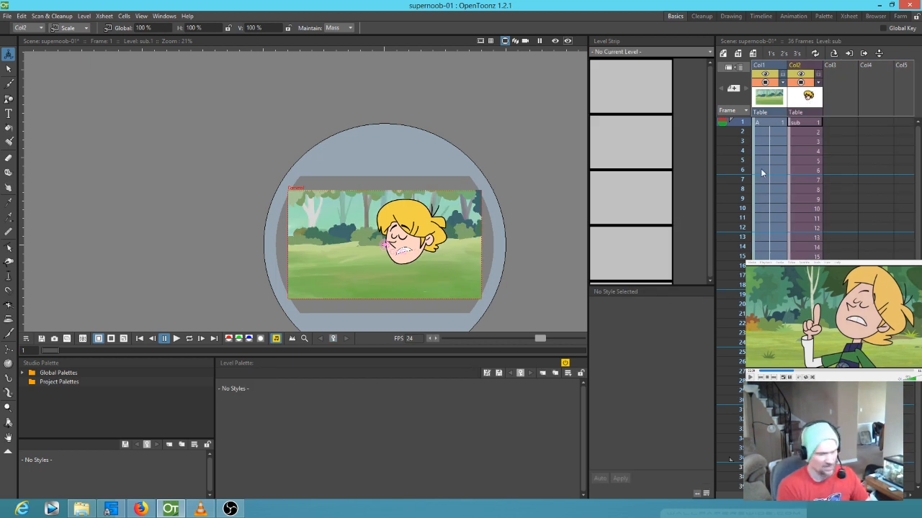
- Loop the animation and watch the smaller head move over the background up close
key("l")
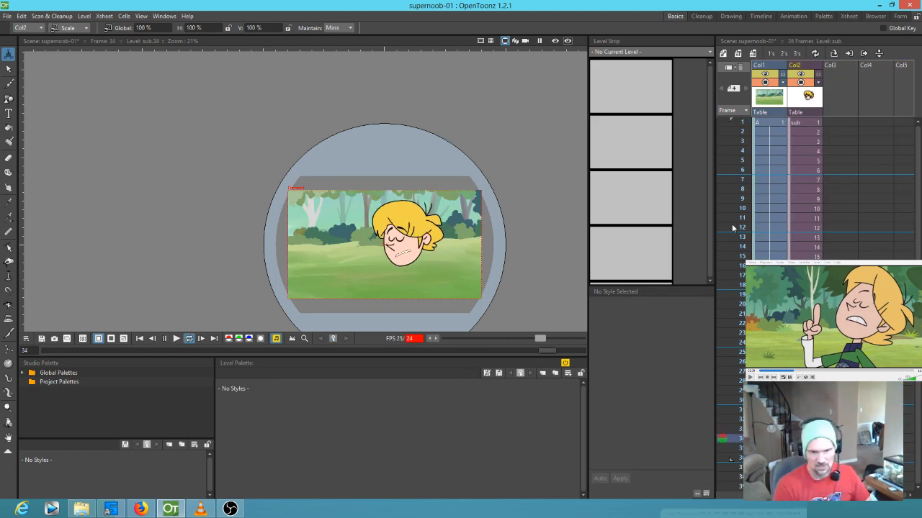
scroll(443, 269, "up", 6)
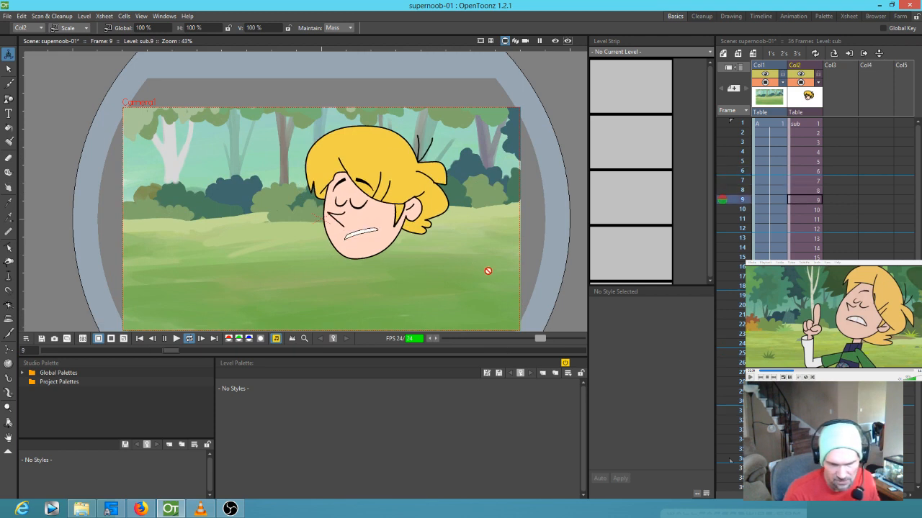
left_click_drag(489, 273, 455, 243)
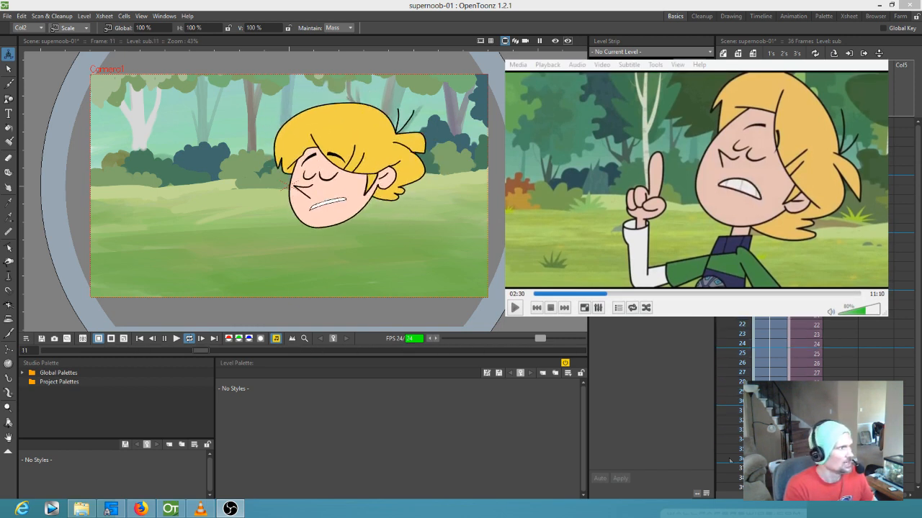
- Play the reference clip in the video player from several earlier points, looking for the shot of the blond boy, and pause it
left_click(515, 308)
left_click(515, 309)
left_click(599, 294)
left_click(514, 308)
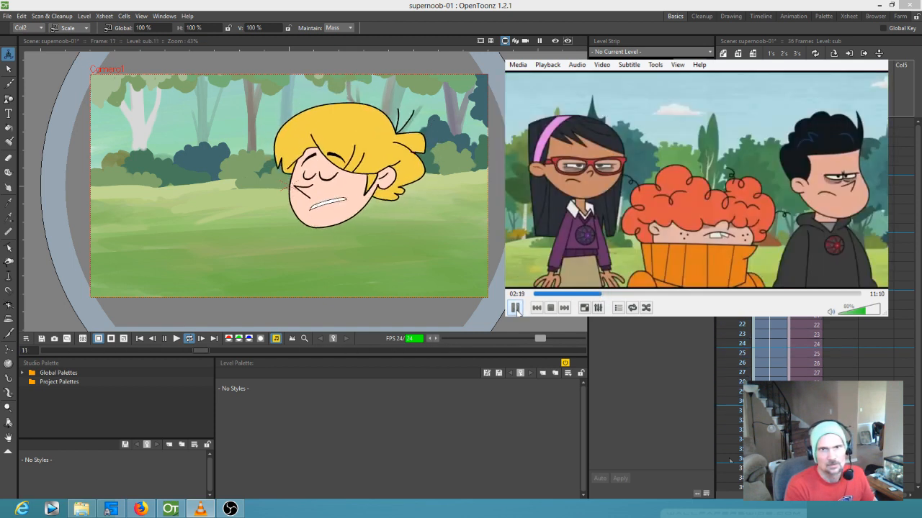
left_click(515, 309)
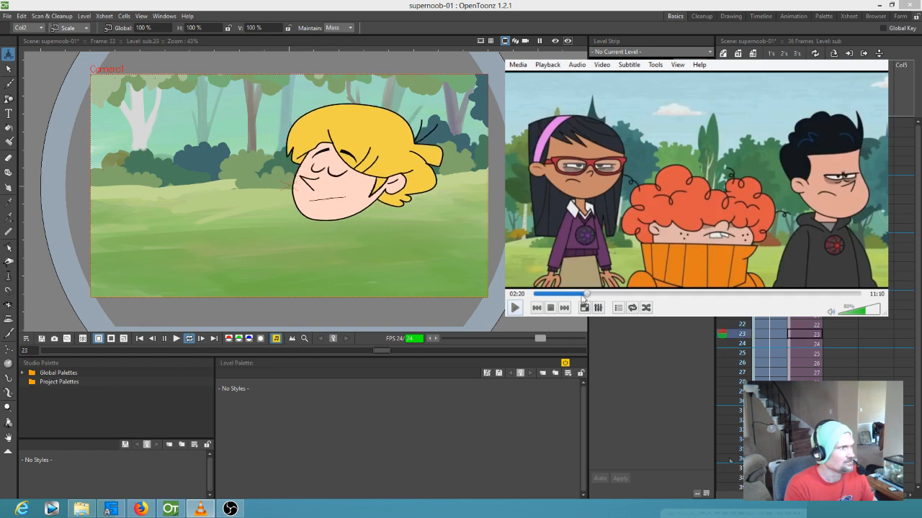
left_click(587, 293)
left_click(518, 309)
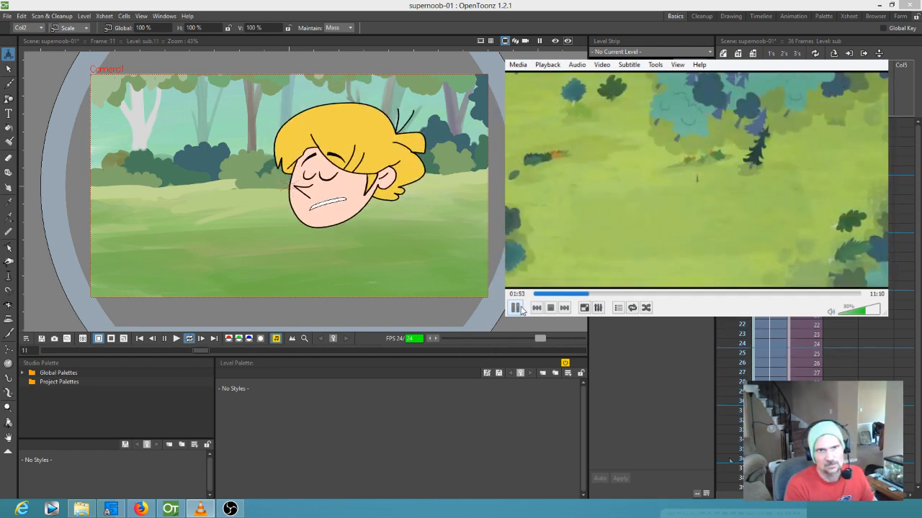
left_click(515, 308)
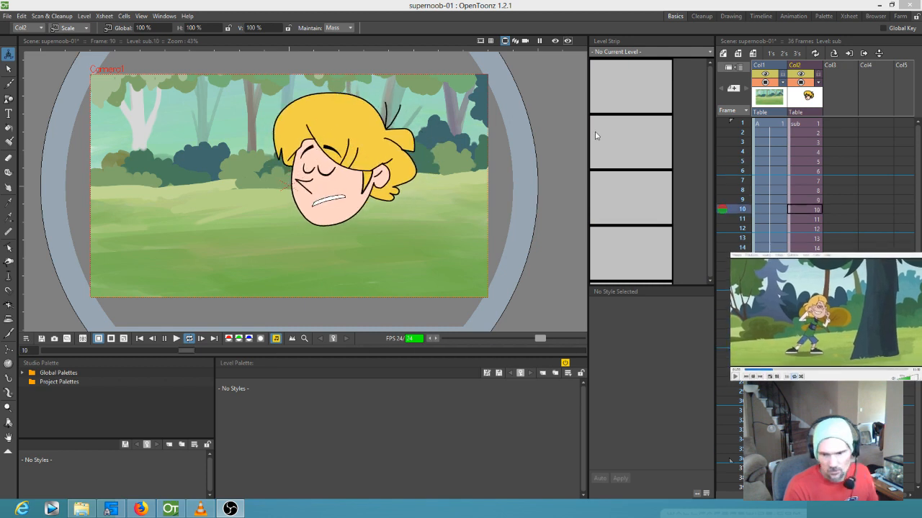
- Stop the looping playback and open the sub-xsheet in Col2
left_click(807, 103)
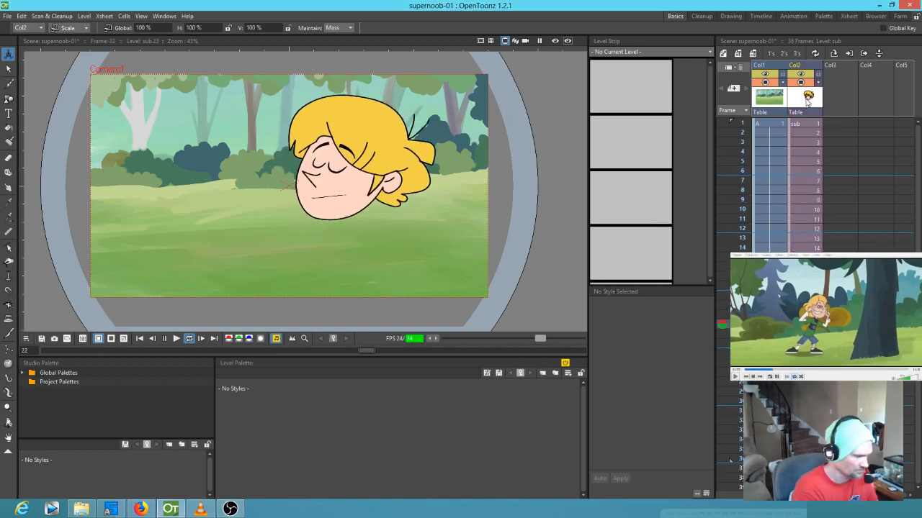
key("p")
key("o")
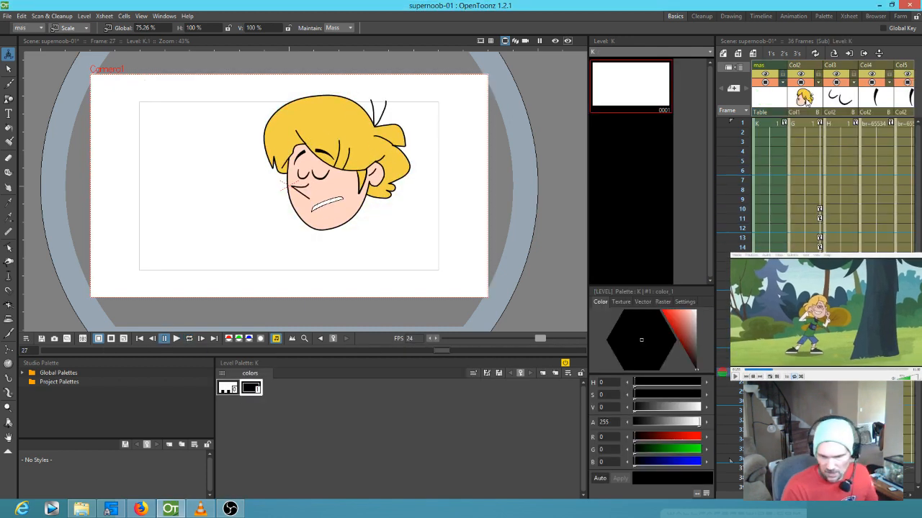
- Insert an empty column before the brow_2 column and brush a small dot outside the camera frame at frame 1 to create a new level
scroll(863, 164, "right", 2)
left_click(833, 122)
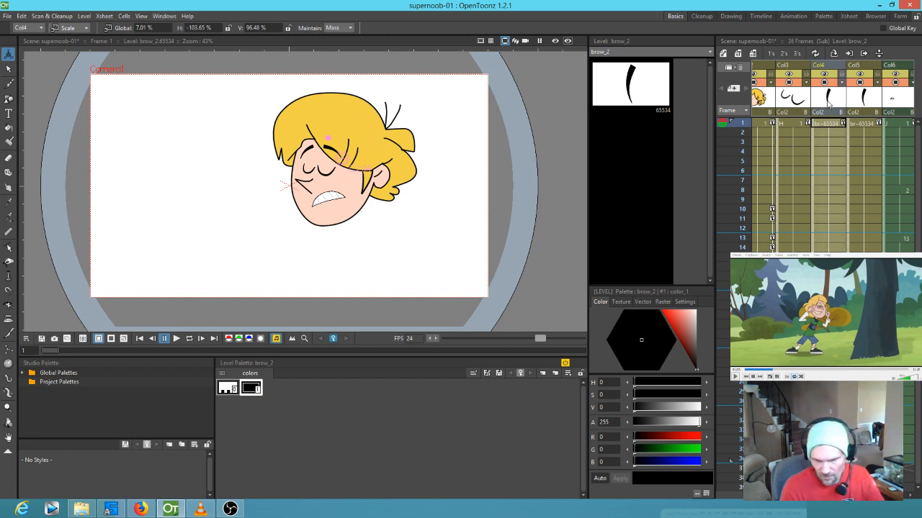
key("Delete")
left_click(825, 130)
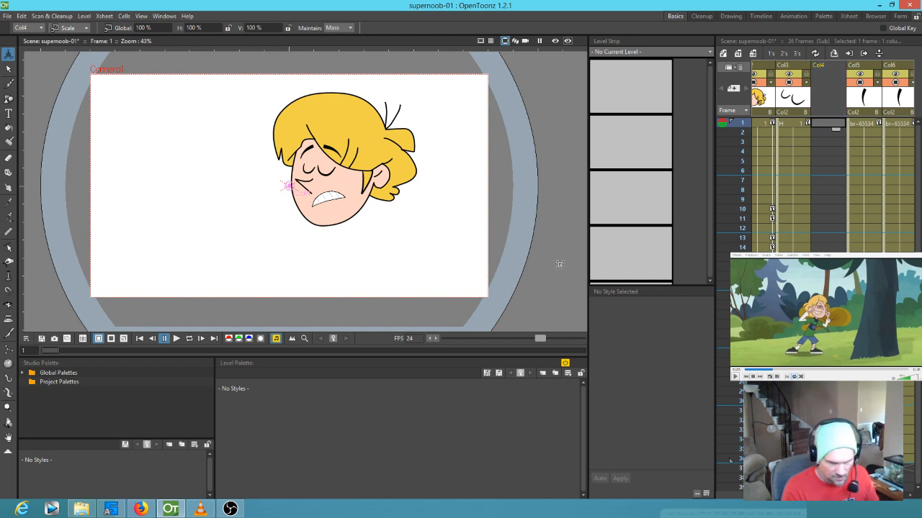
key("b")
left_click(545, 264)
- Rename the new column browZ and extend its drawing down the frames to match the neighbouring columns
left_click(828, 67)
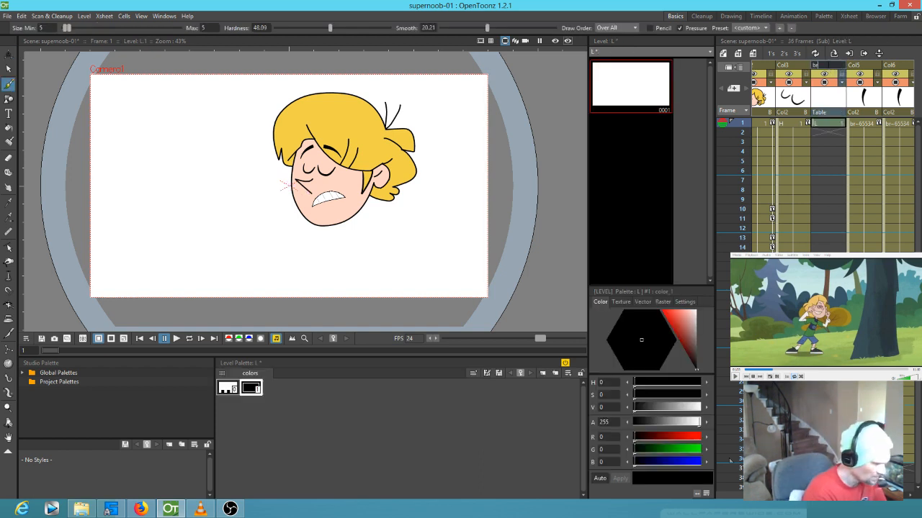
type("brows")
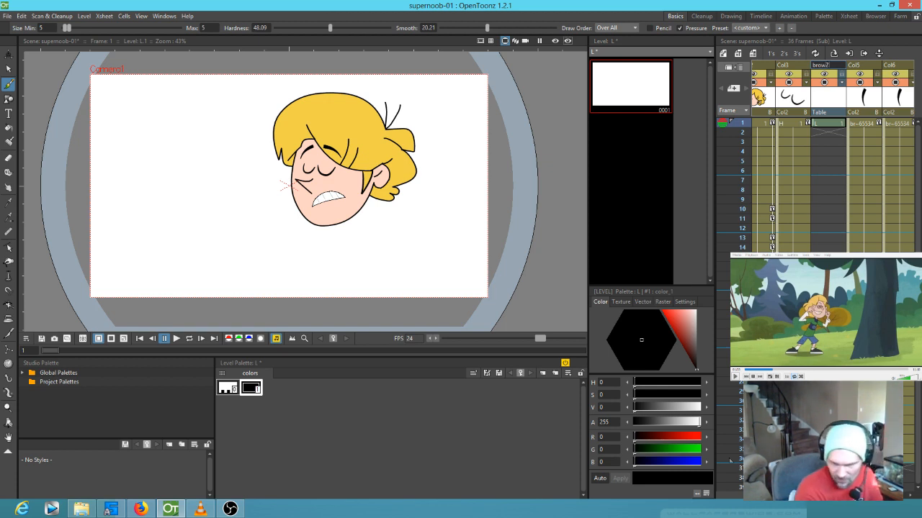
key("Return")
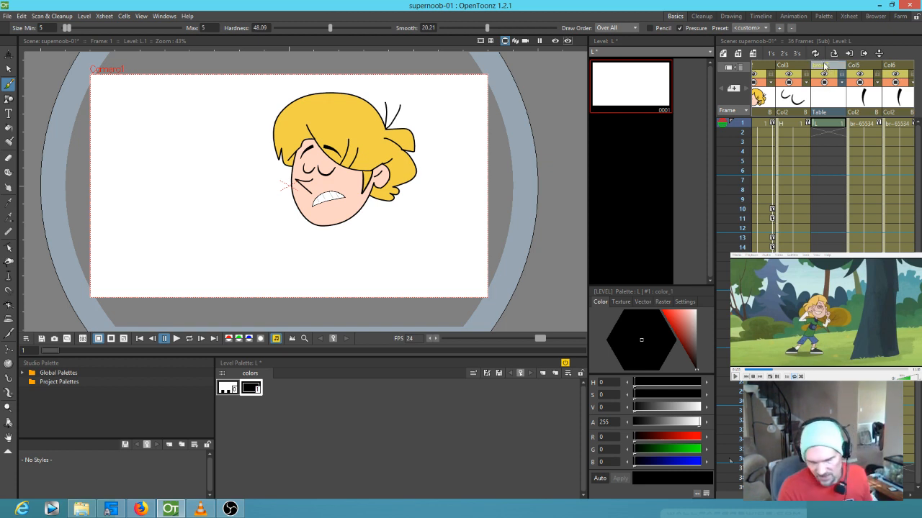
left_click(838, 124)
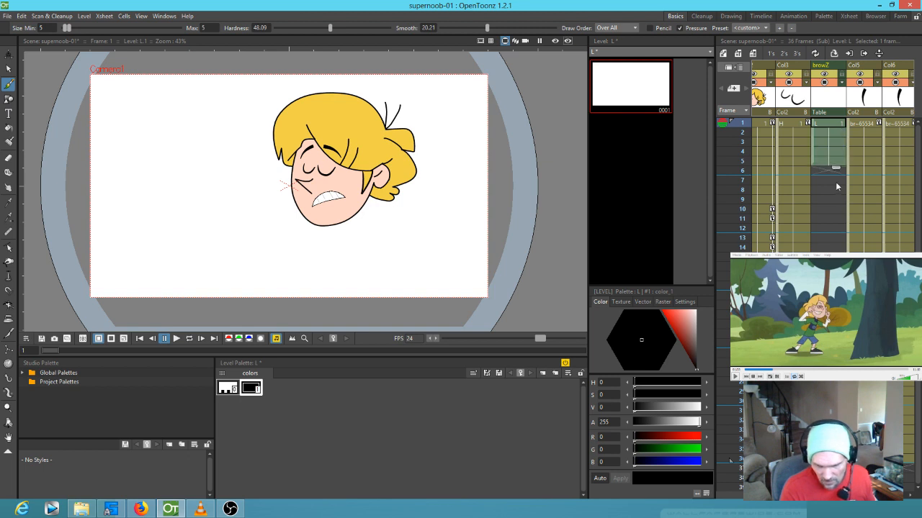
- In the Stage Schematic, move the browZ node clear of the others and link the brow nodes Col5 and Col6 to it as children
left_click(861, 124)
left_click(164, 16)
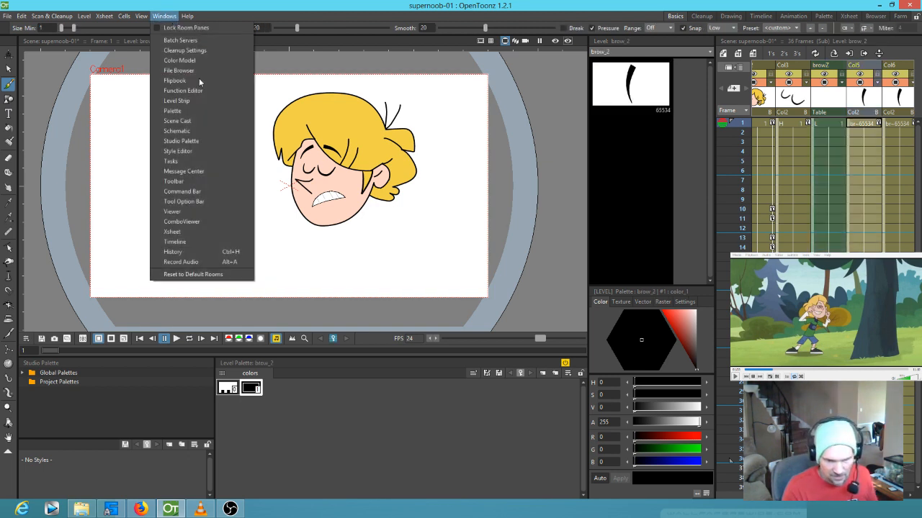
left_click(202, 132)
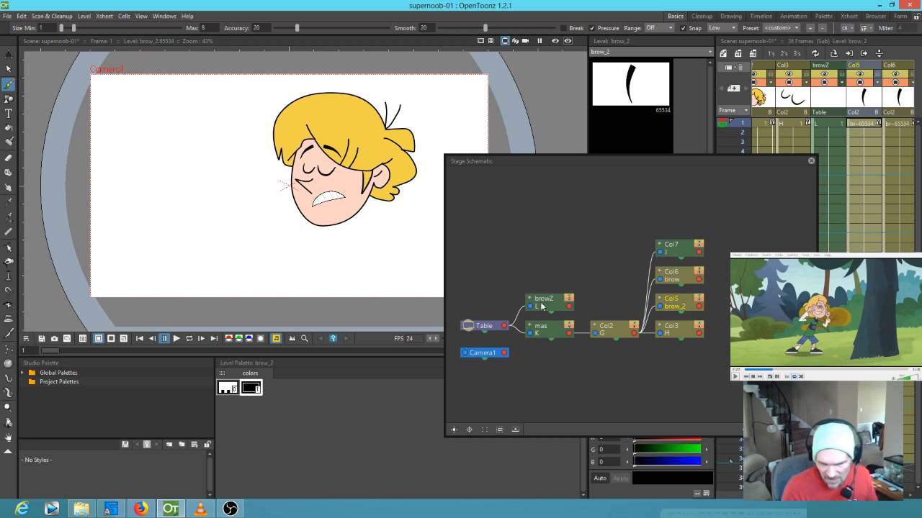
left_click_drag(541, 306, 555, 264)
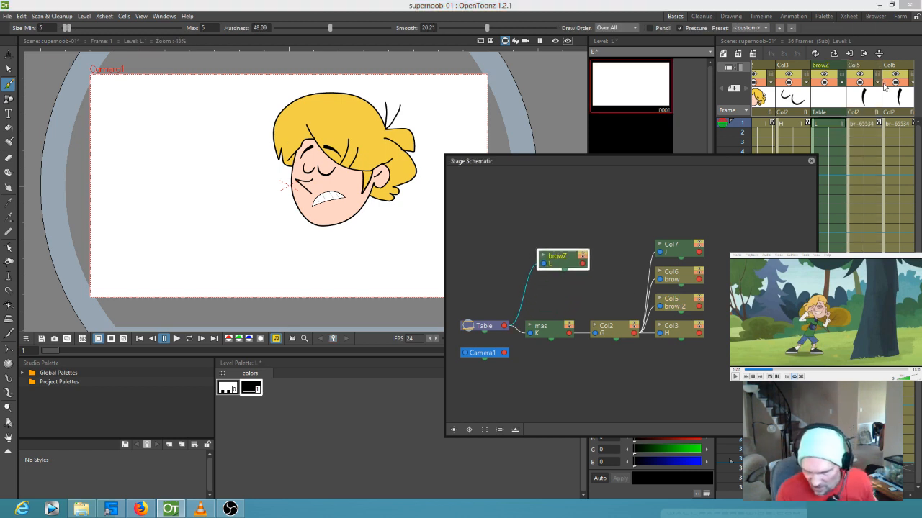
left_click_drag(661, 307, 584, 265)
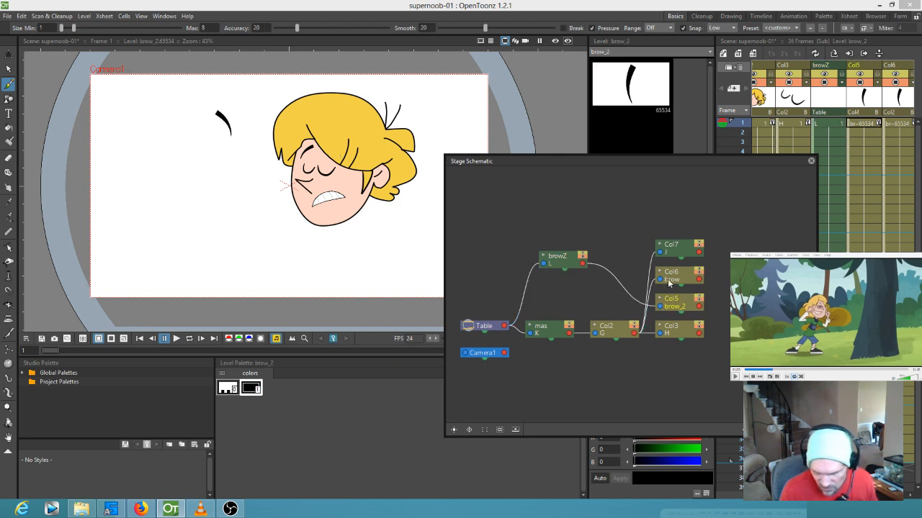
mouse_move(659, 283)
left_mouse_down()
mouse_move(583, 265)
mouse_move(612, 301)
left_mouse_up()
- Link browZ to Col2 as its parent, rearrange the nodes with both brows after browZ, and close the Stage Schematic
left_click_drag(640, 331, 638, 333)
left_click_drag(577, 258, 602, 247)
left_click_drag(686, 279, 755, 273)
left_click_drag(684, 305, 760, 301)
left_click_drag(592, 249, 687, 295)
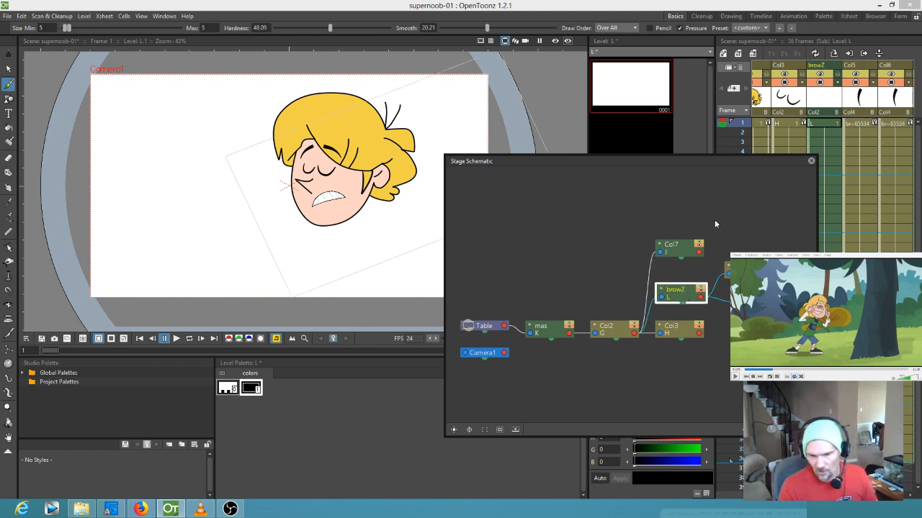
left_click(811, 163)
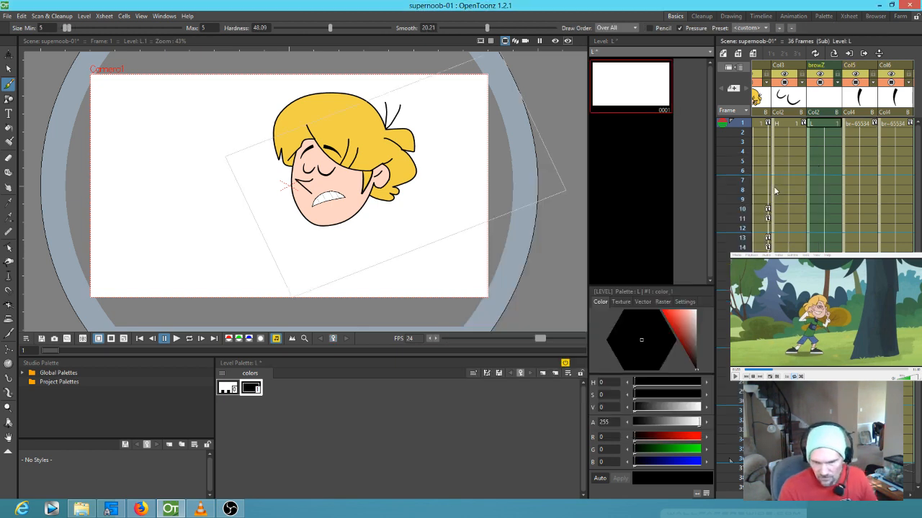
- With the Animate tool, move the browZ column's center point onto the forehead between the eyebrows
left_click(830, 127)
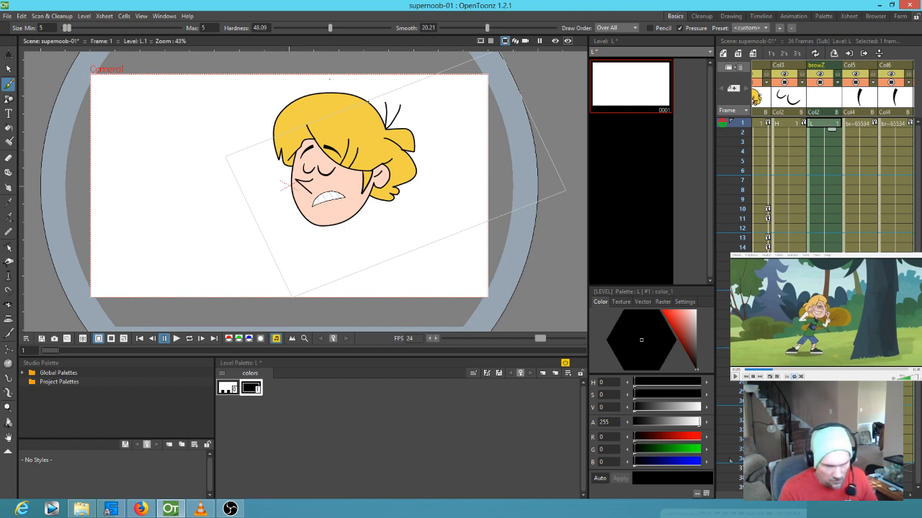
key("a")
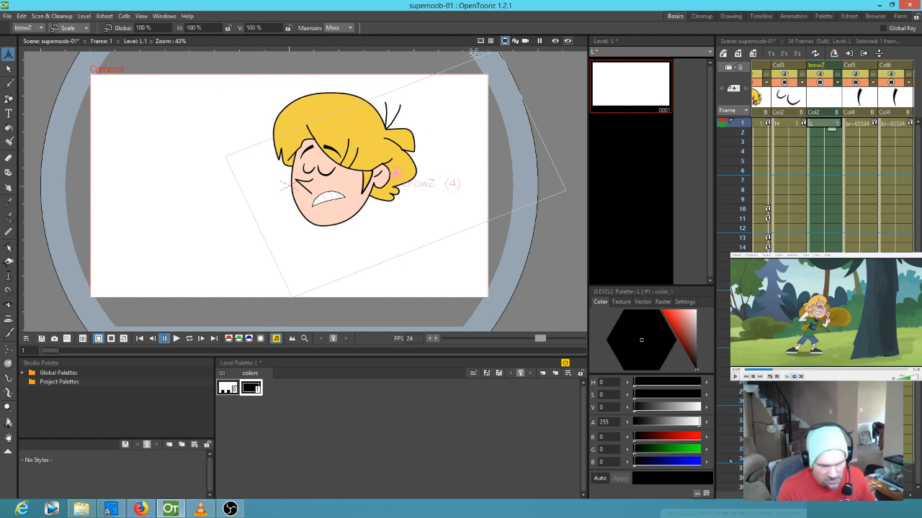
left_click(69, 28)
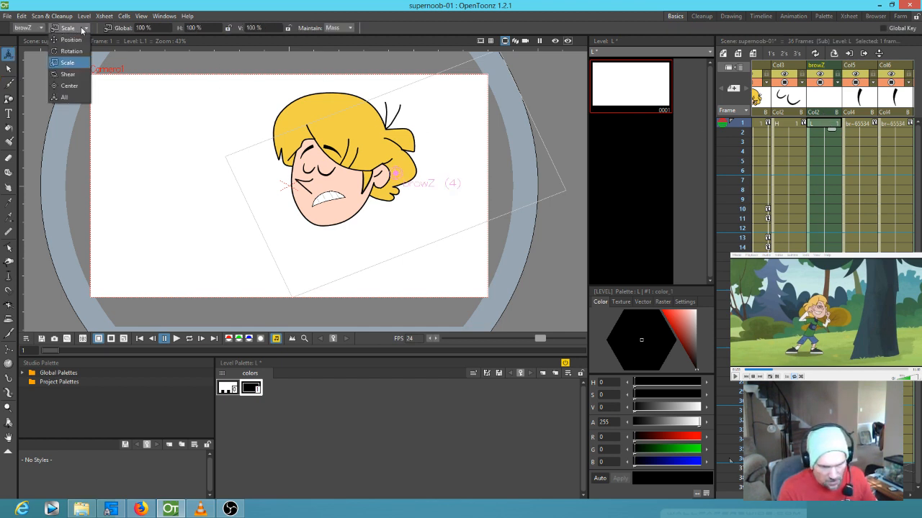
left_click(69, 85)
left_click_drag(394, 173, 316, 154)
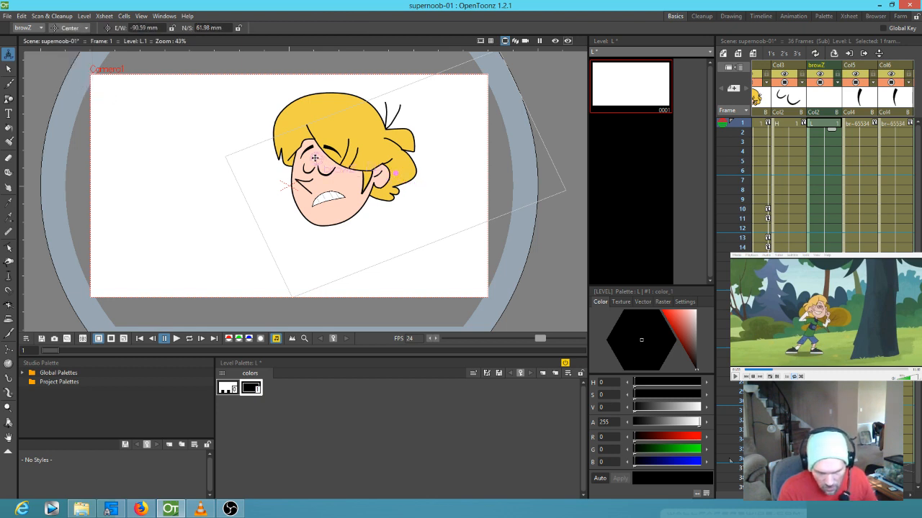
- Rotate the browZ column to about -1.58° at frame 1
scroll(308, 139, "up", 5)
left_click(87, 27)
left_click(70, 35)
left_click_drag(339, 176, 357, 181)
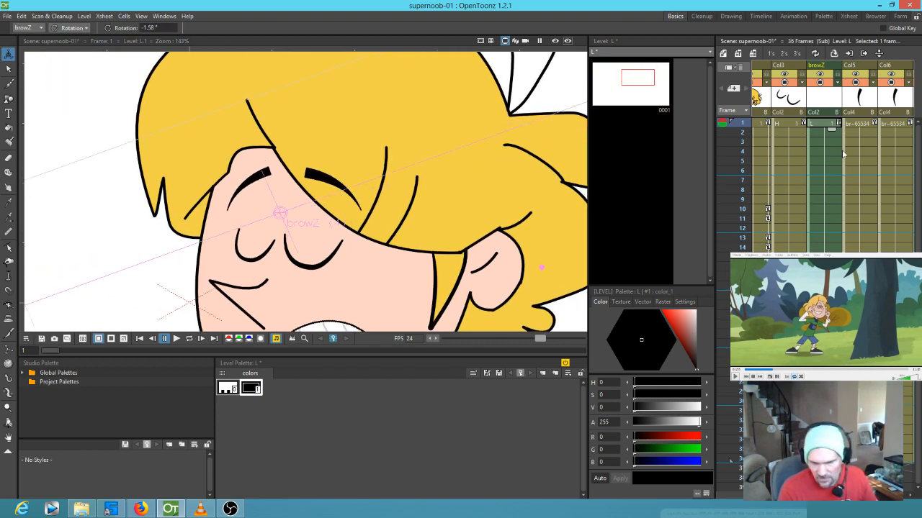
left_click(863, 125)
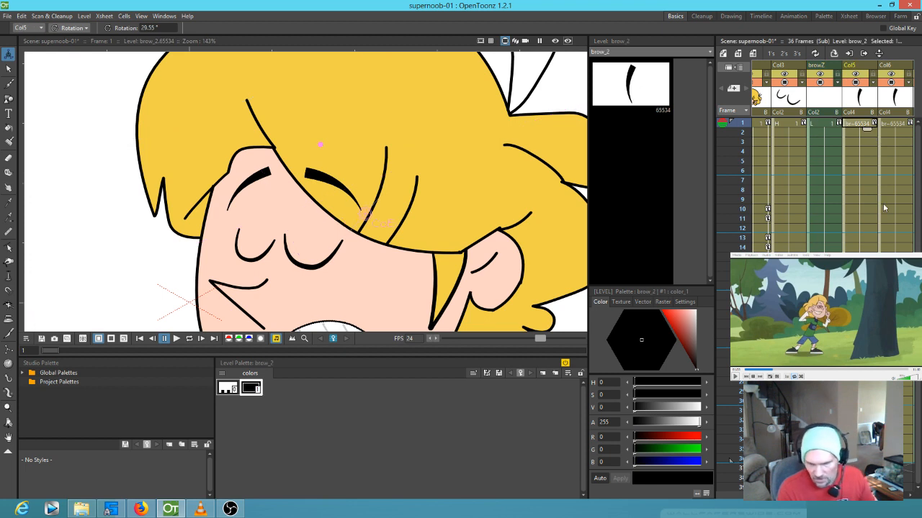
- Scale browZ to about 96.67% horizontally and 103.44% vertically at frame 1, and make the brows narrower and taller at frame 10
left_click(835, 237)
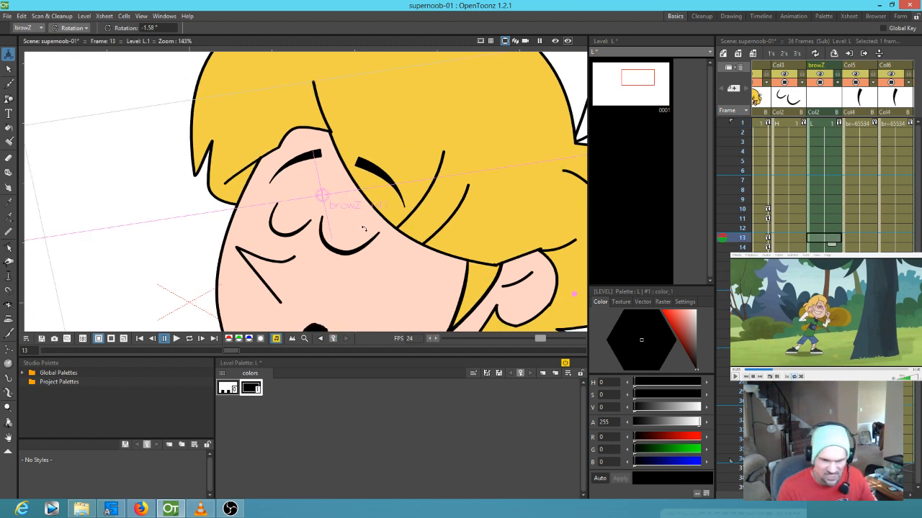
left_click(79, 28)
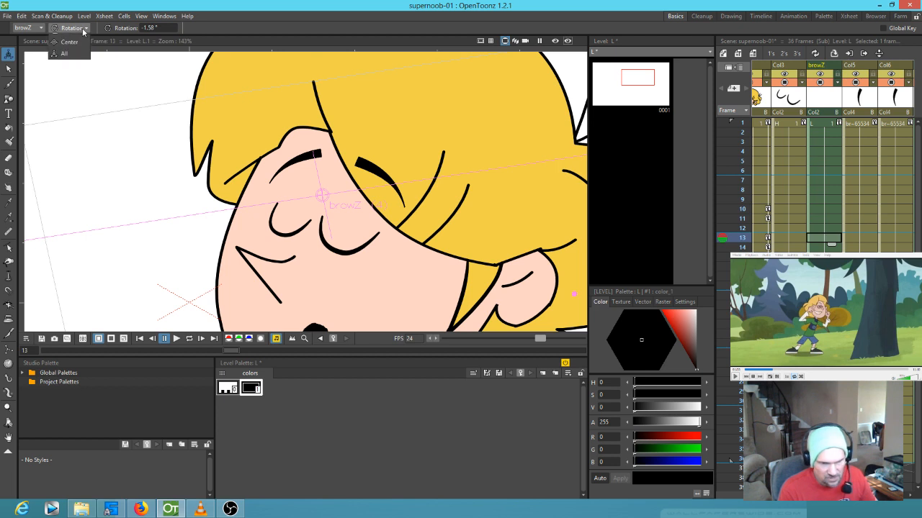
left_click(72, 63)
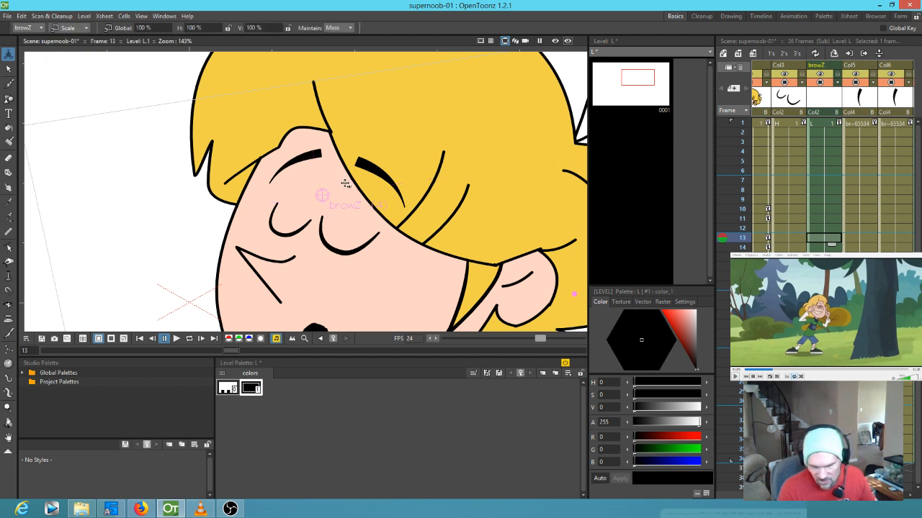
left_click(824, 122)
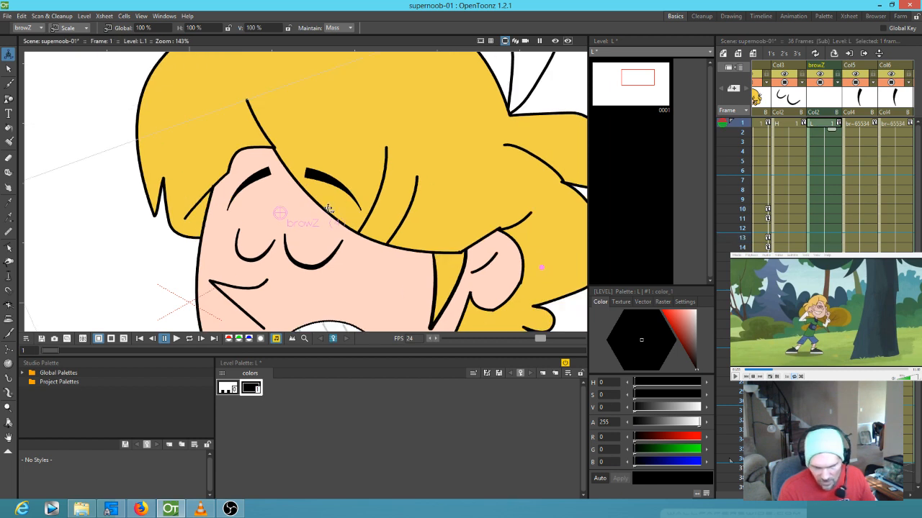
mouse_move(481, 212)
left_mouse_down()
mouse_move(480, 199)
mouse_move(500, 195)
mouse_move(426, 212)
mouse_move(477, 203)
left_mouse_up()
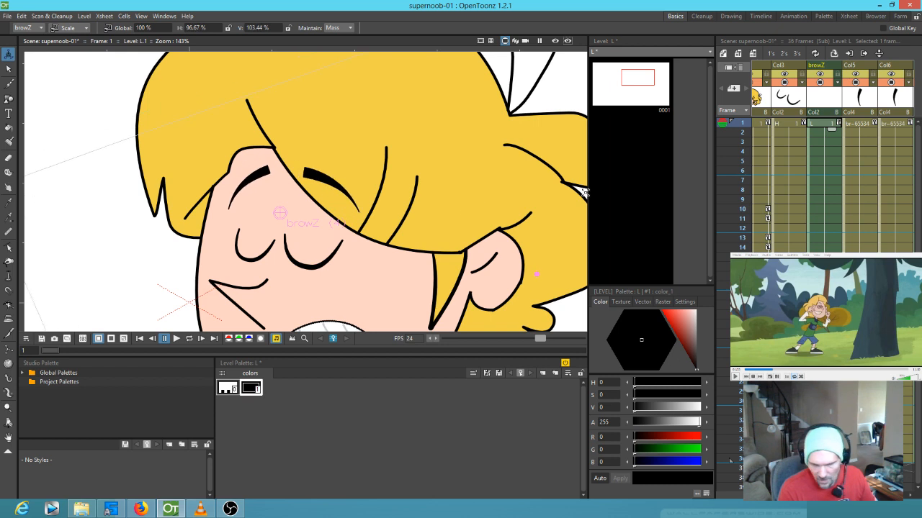
left_click(835, 206)
left_click_drag(452, 205, 427, 209)
- Scale the Col5 brow at frame 10 to about -129.85% horizontal and 102.75% vertical with Maintain None, and compare it with frame 1
left_click(857, 209)
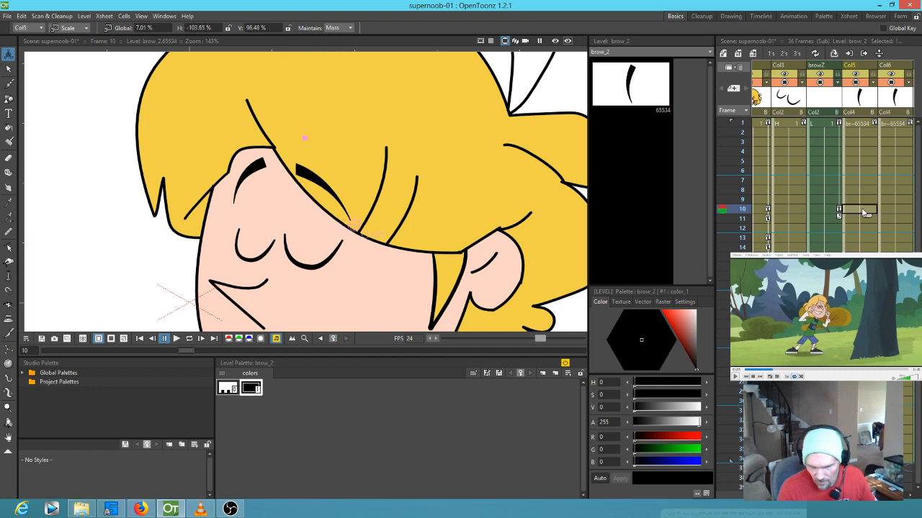
mouse_move(283, 153)
left_mouse_down()
mouse_move(259, 153)
mouse_move(237, 174)
mouse_move(247, 165)
left_mouse_up()
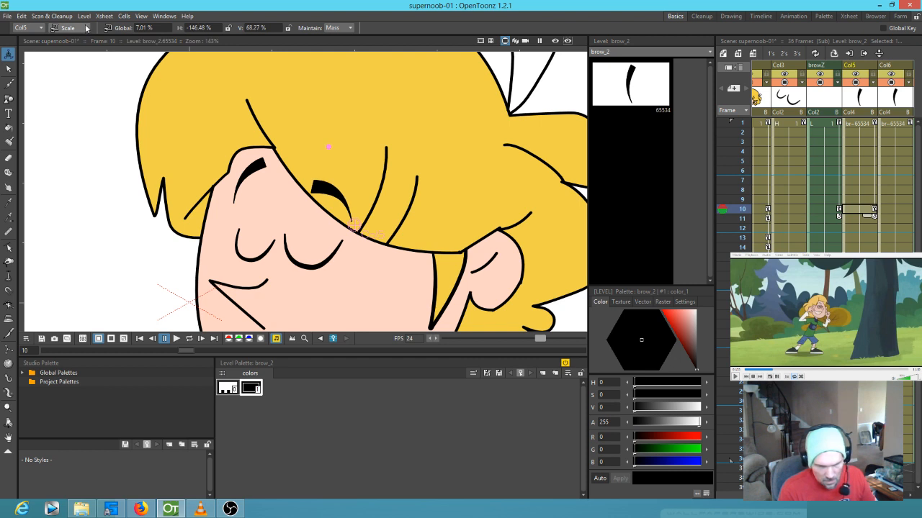
left_click(338, 27)
left_click(335, 33)
mouse_move(321, 179)
left_mouse_down()
mouse_move(298, 153)
mouse_move(324, 179)
mouse_move(319, 138)
mouse_move(302, 128)
mouse_move(328, 180)
mouse_move(325, 173)
left_mouse_up()
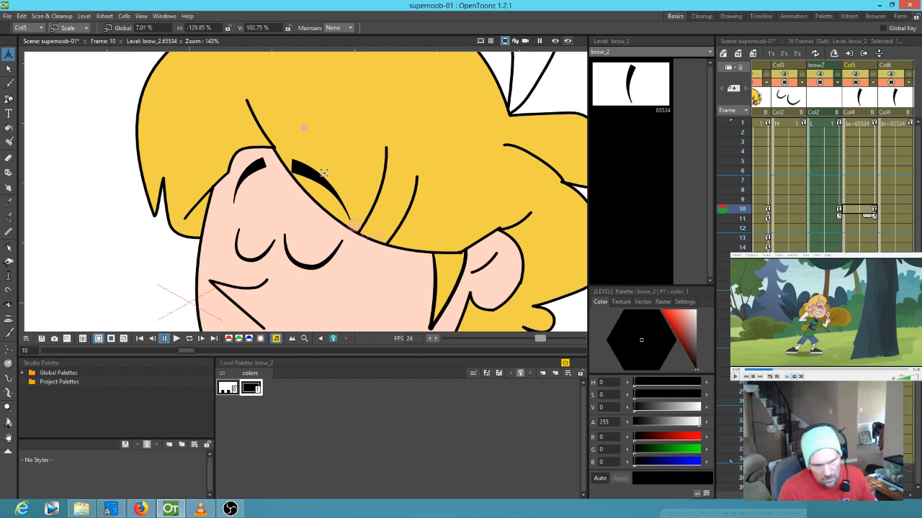
left_click_drag(745, 211, 707, 80)
left_click(838, 123)
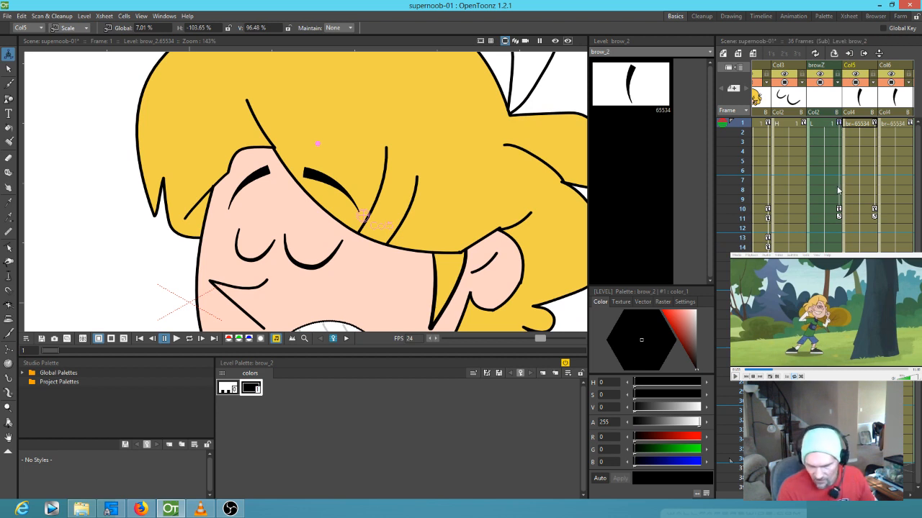
left_click(838, 209)
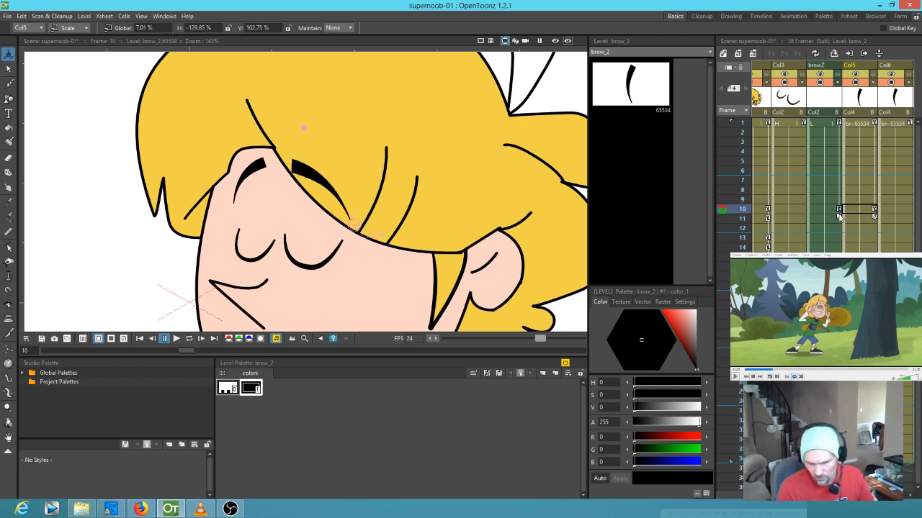
left_click(839, 124)
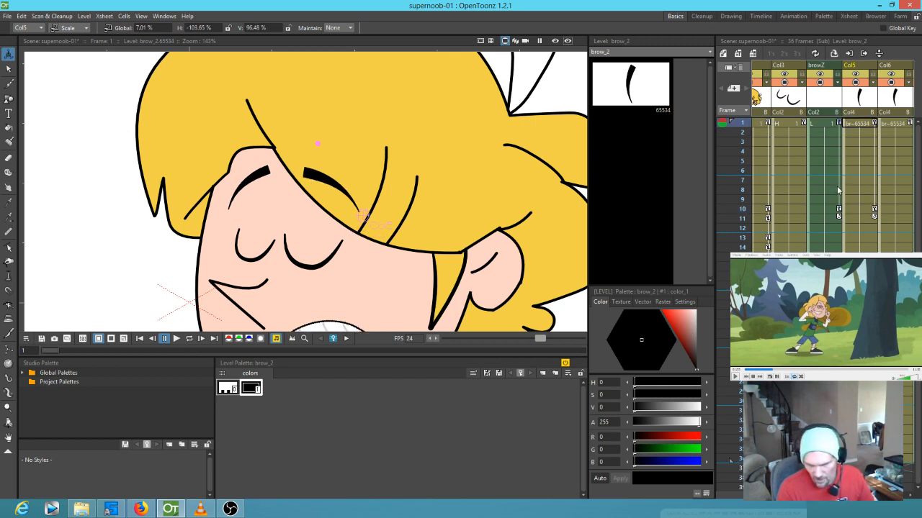
- Paste browZ's frame 1 keyframe at frame 7 and move its frame 11 keyframe back to frame 10
left_click(835, 181)
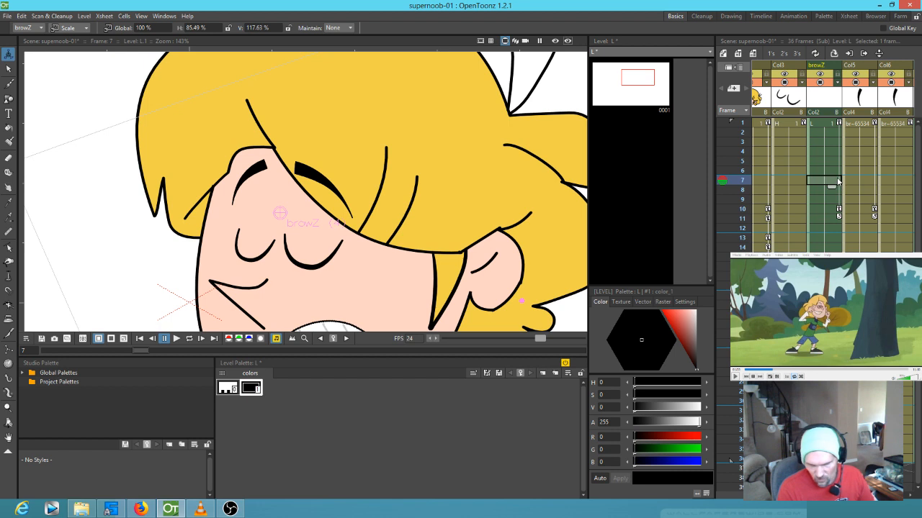
key("ctrl+v")
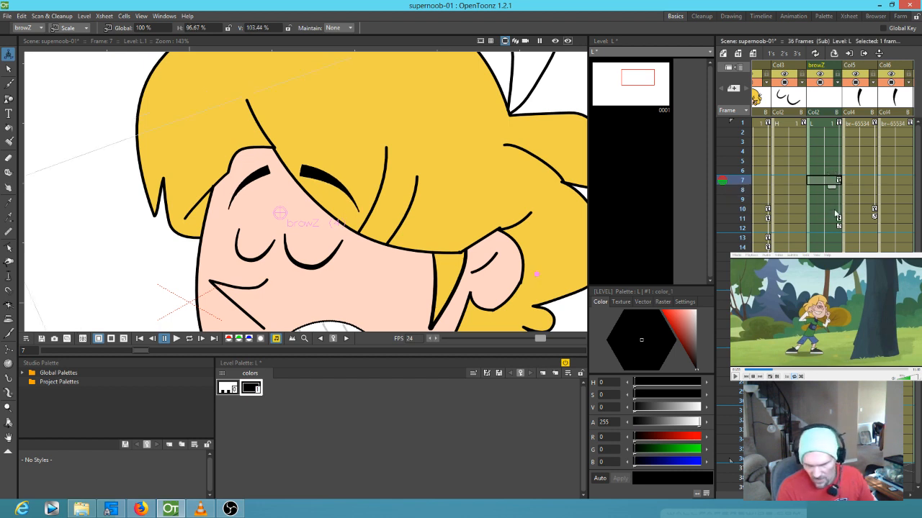
double_click(838, 219)
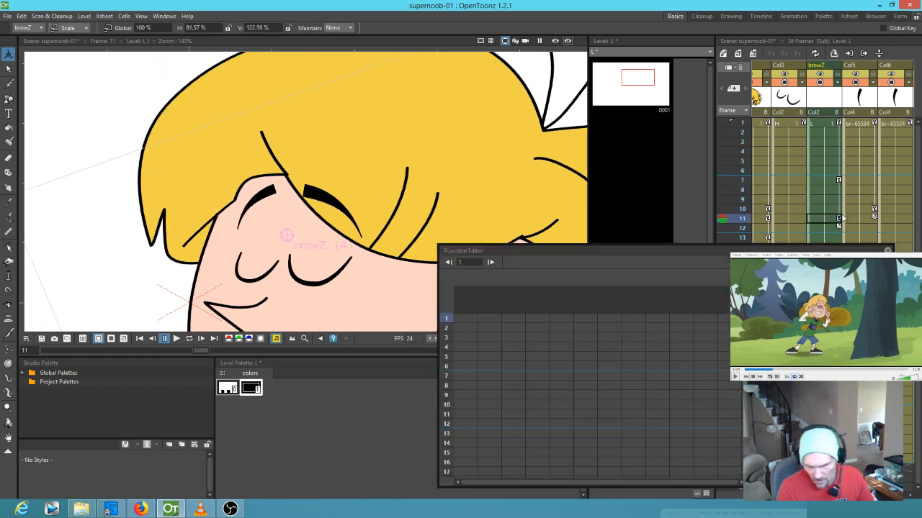
left_click(887, 250)
left_click_drag(839, 221, 839, 214)
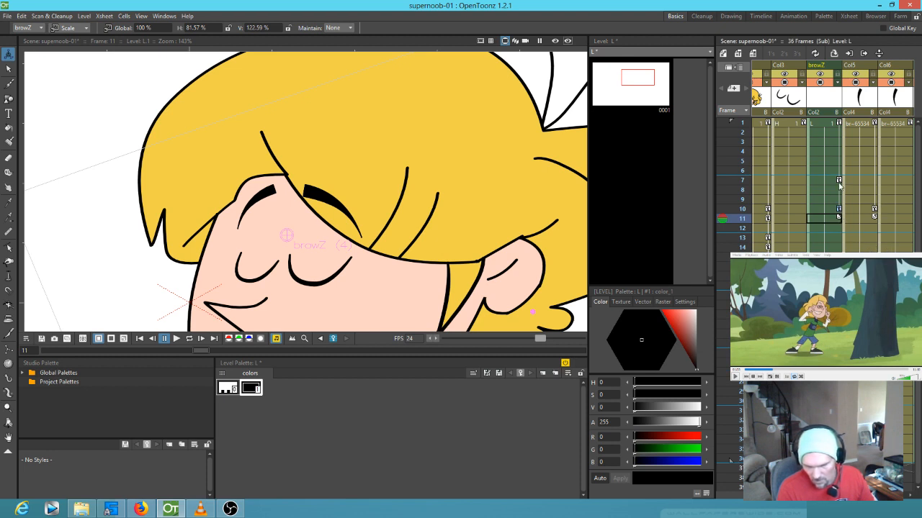
key("Up")
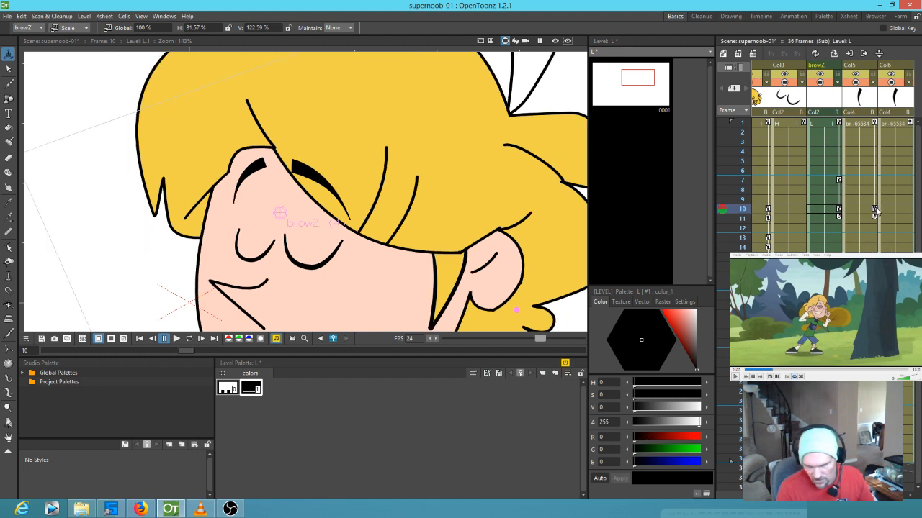
- In Col5, move the frame 10 keyframe to frame 9 and paste a copy of the frame 1 keyframe at frame 7
left_click_drag(874, 209, 876, 203)
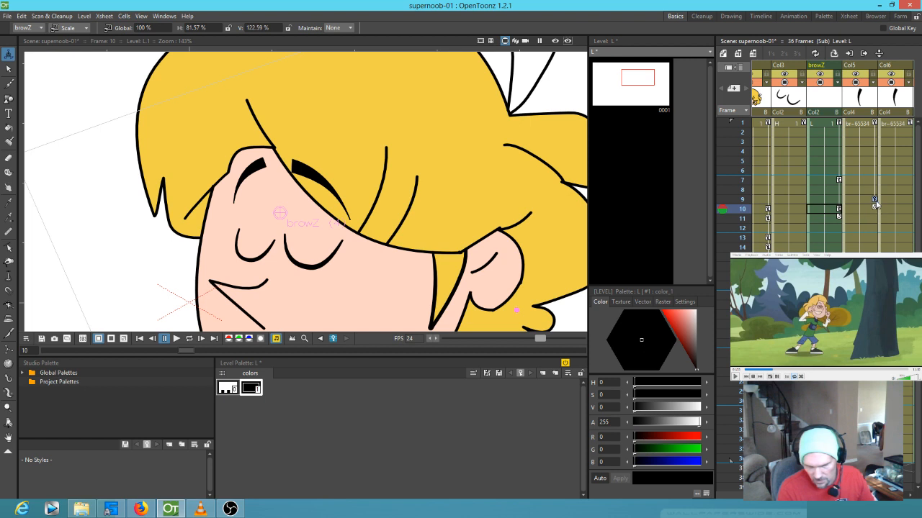
left_click(876, 125)
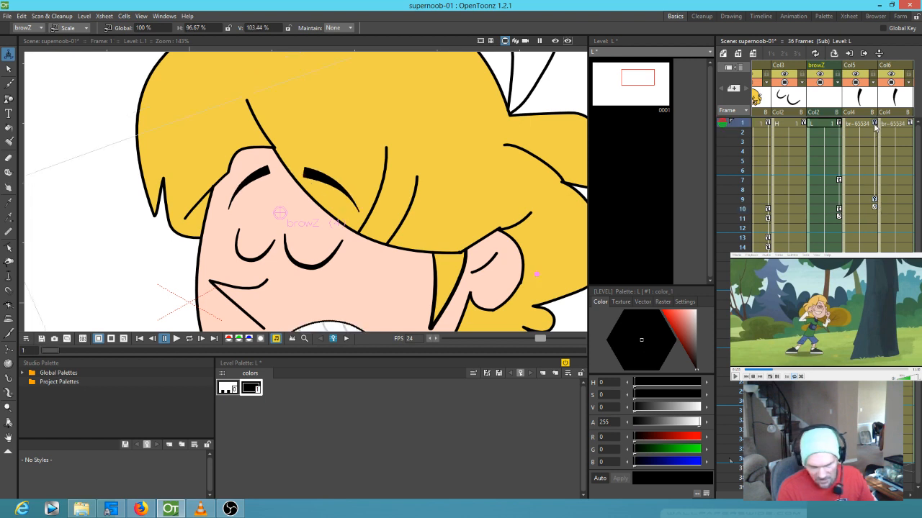
left_click(874, 182)
key("ctrl+z")
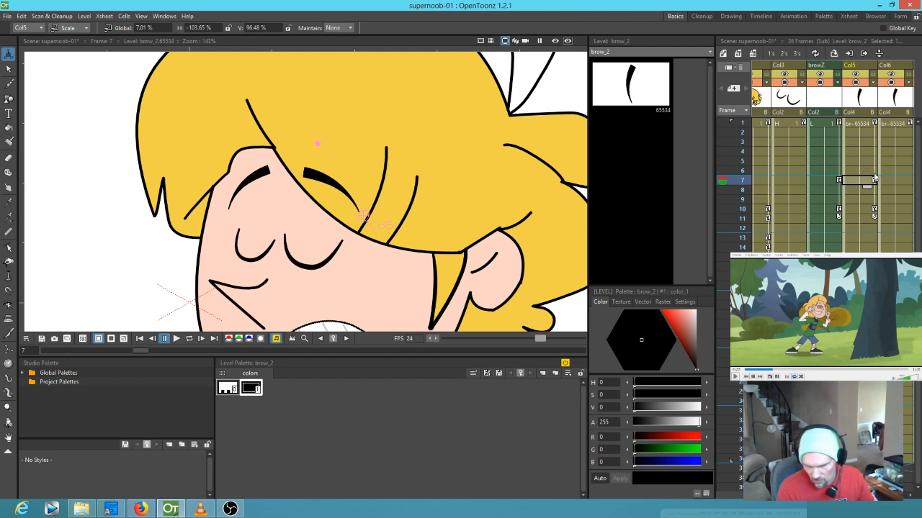
- Retime the browZ keyframes to frames 10 and 13 and the Col5 keyframes to frames 12 and 14, and play the animation
mouse_move(735, 134)
left_mouse_down()
mouse_move(744, 248)
mouse_move(727, 213)
left_mouse_up()
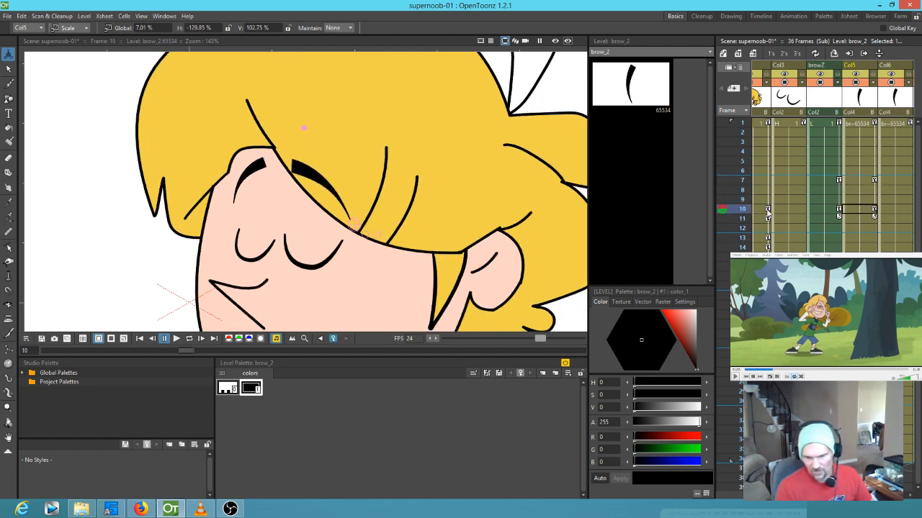
left_click(838, 210)
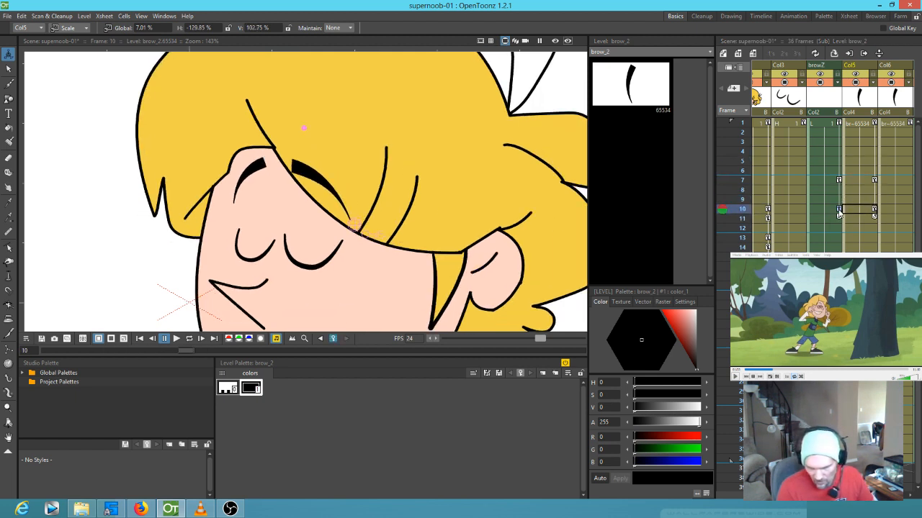
left_click_drag(838, 211, 877, 236)
left_click(875, 181)
left_click_drag(876, 182, 875, 229)
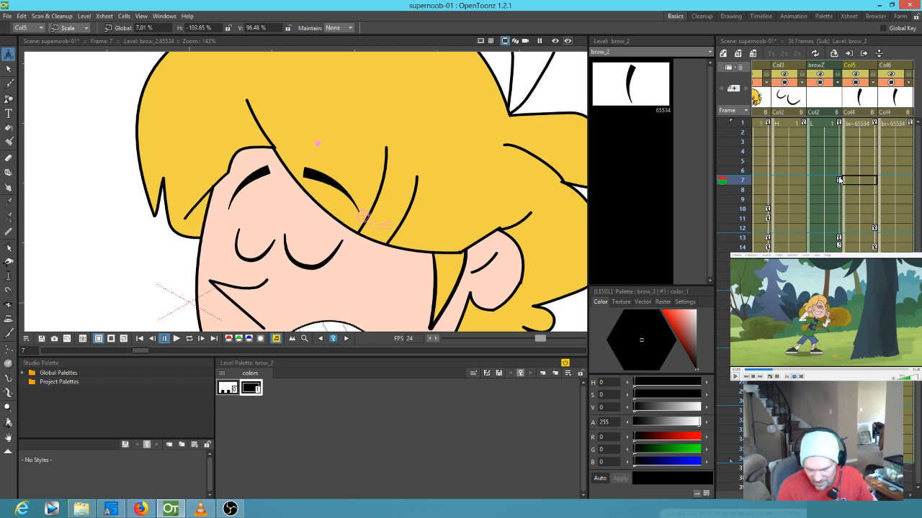
left_click_drag(840, 182, 842, 206)
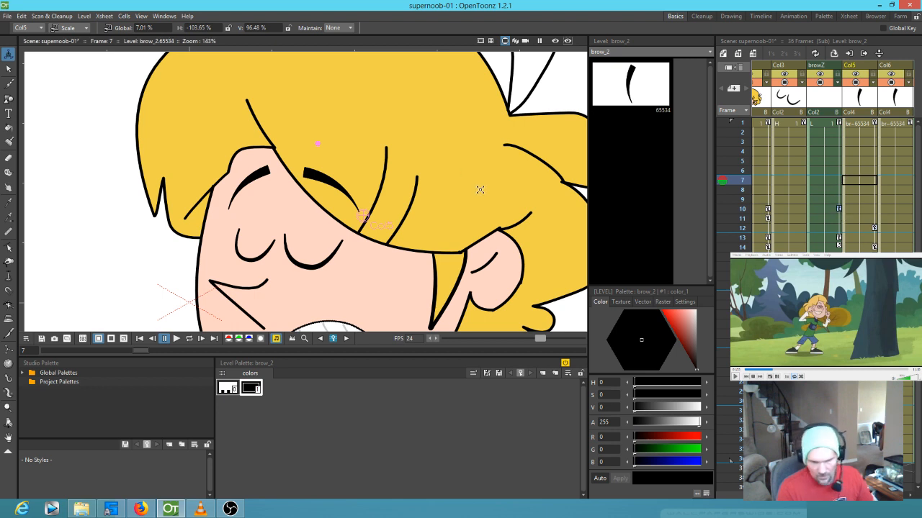
scroll(439, 136, "down", 1)
key("l")
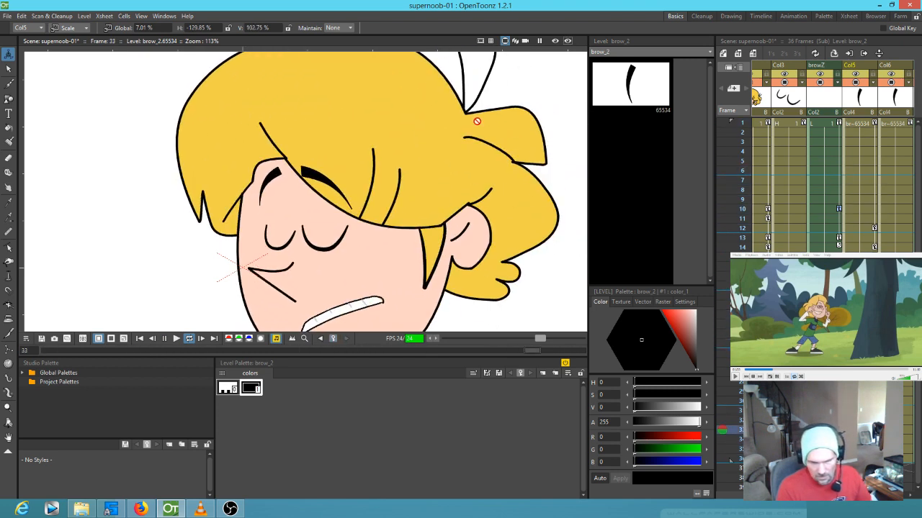
key("l")
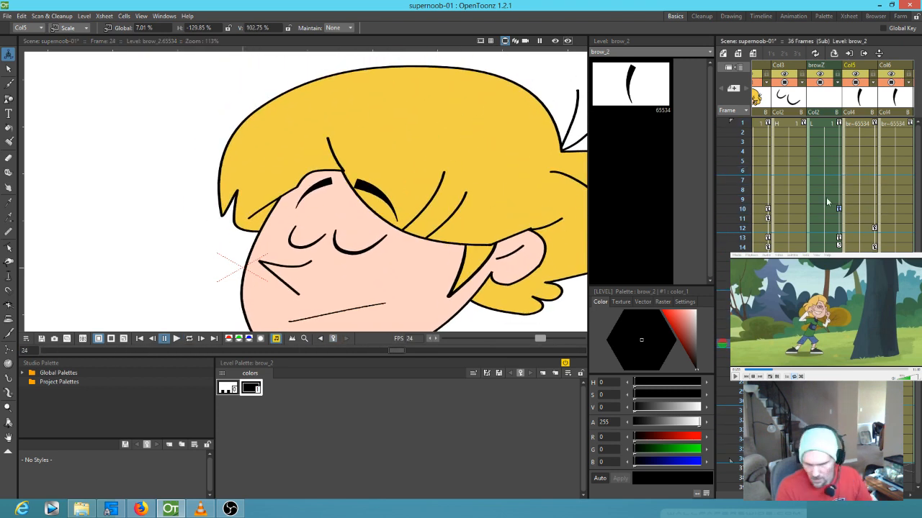
- Scale the Col5 brow at frame 14 to about -220.3% horizontally and 60.56% vertically with Maintain set to Mass
left_click(873, 246)
left_click_drag(368, 145, 368, 139)
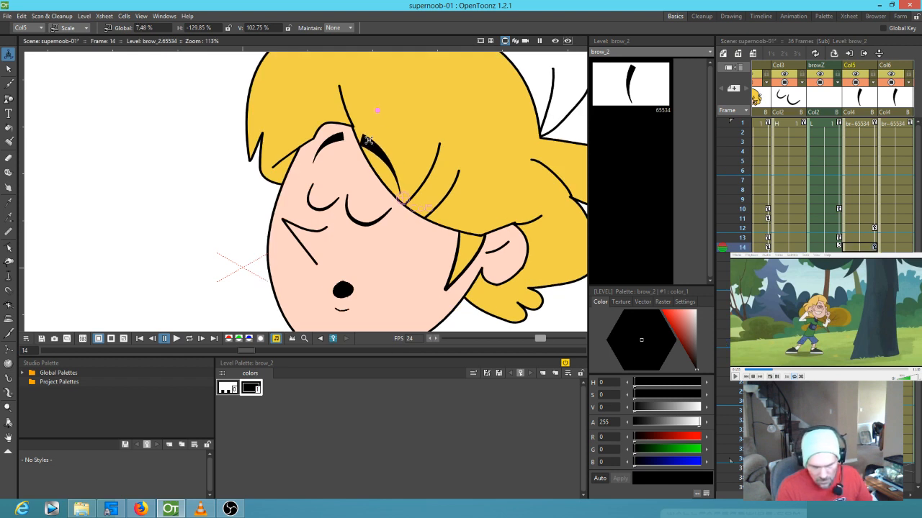
left_click(340, 27)
left_click(341, 43)
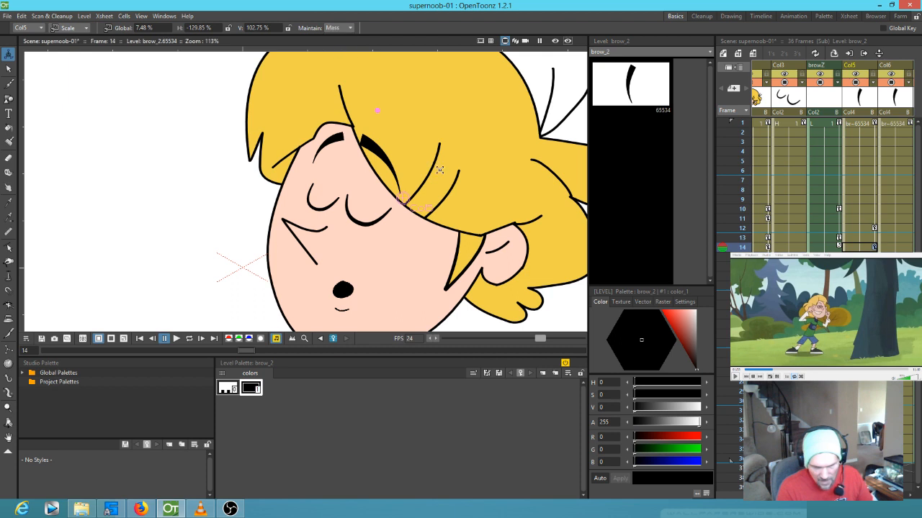
left_click_drag(401, 166, 401, 163)
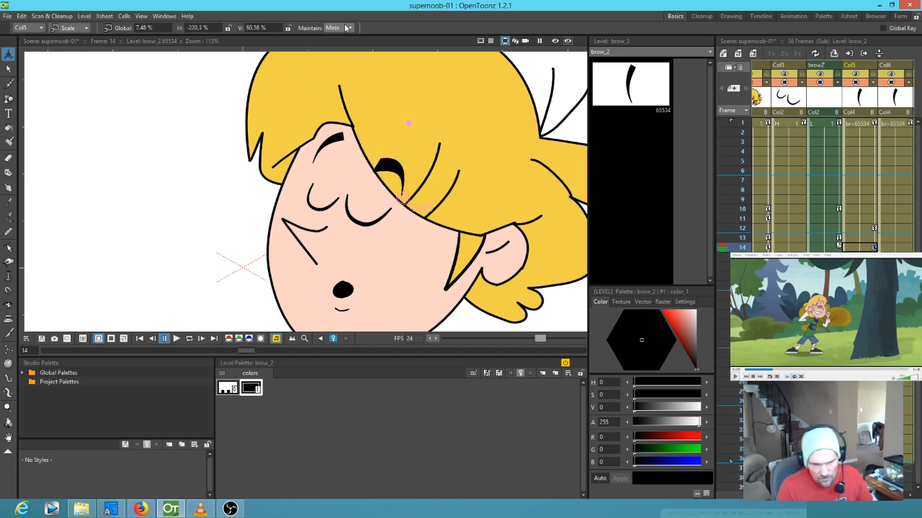
- Move the Col5 brow at frame 14 higher on the hair, to about -56.92 mm E/W and 108.22 mm N/S
left_click(68, 28)
left_click(69, 40)
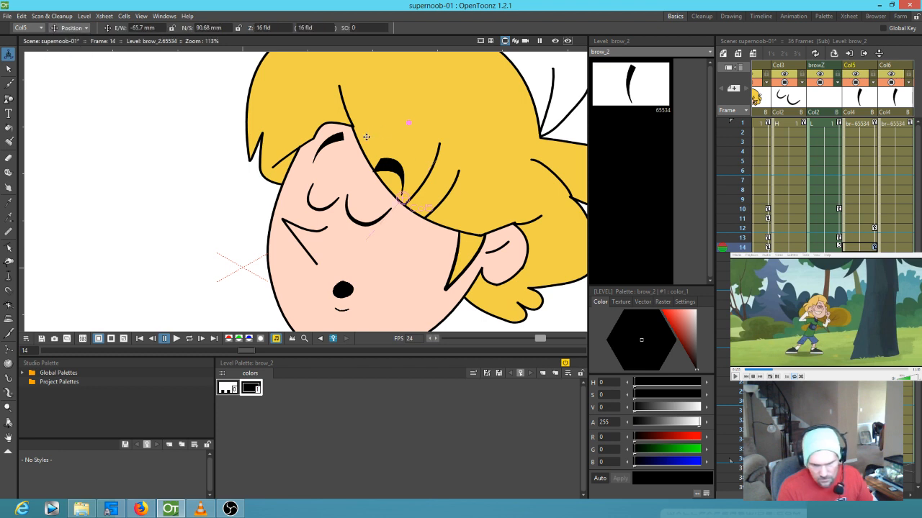
left_click_drag(416, 185, 404, 136)
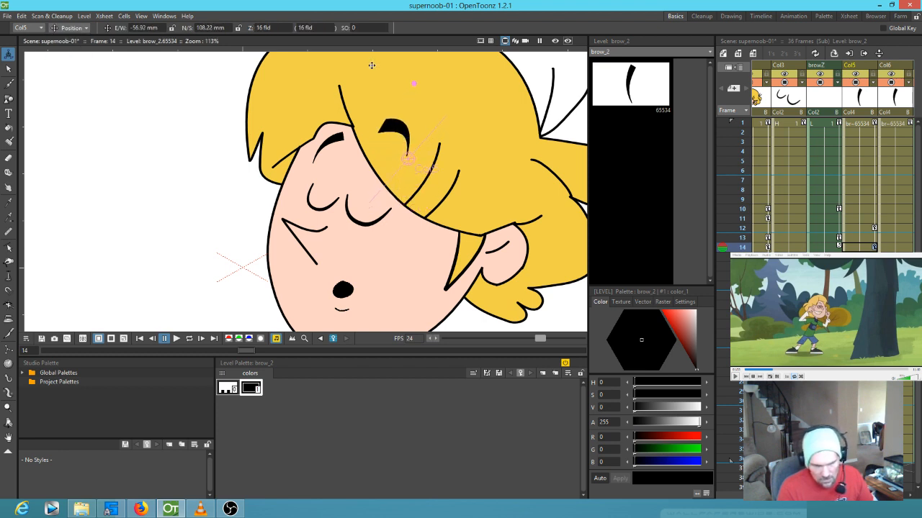
- Rescale the Col5 brow at frame 14 to about 8.73% global, -225.26% horizontal and 56.56% vertical, finishing with Maintain None
left_click(89, 29)
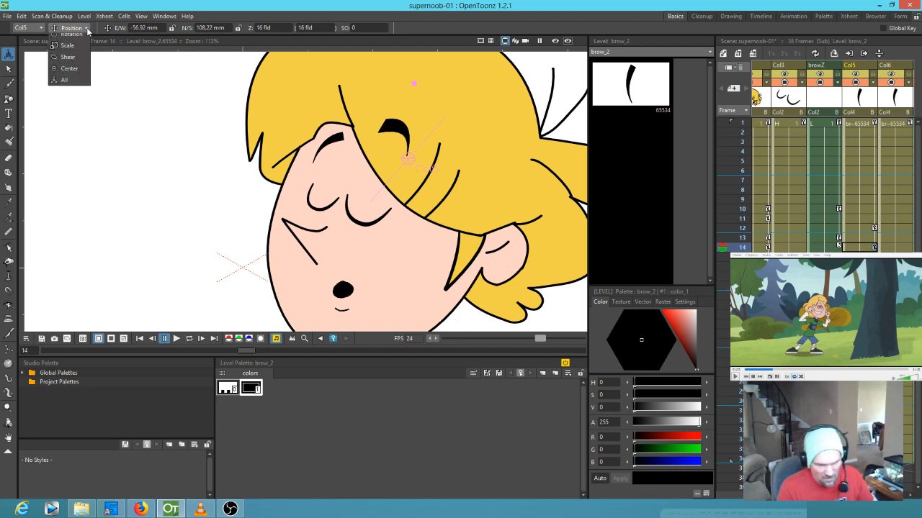
left_click(68, 63)
mouse_move(405, 117)
left_mouse_down()
mouse_move(398, 122)
mouse_move(399, 116)
left_mouse_up()
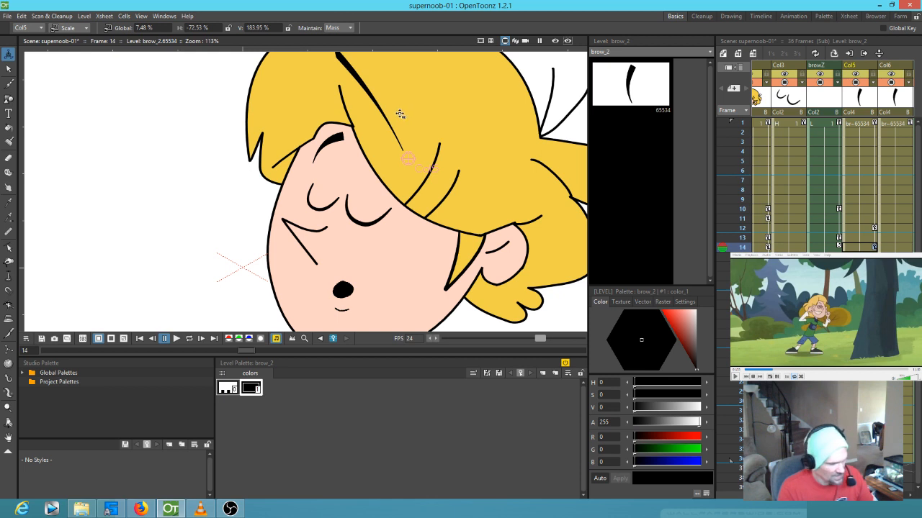
key("ctrl+z")
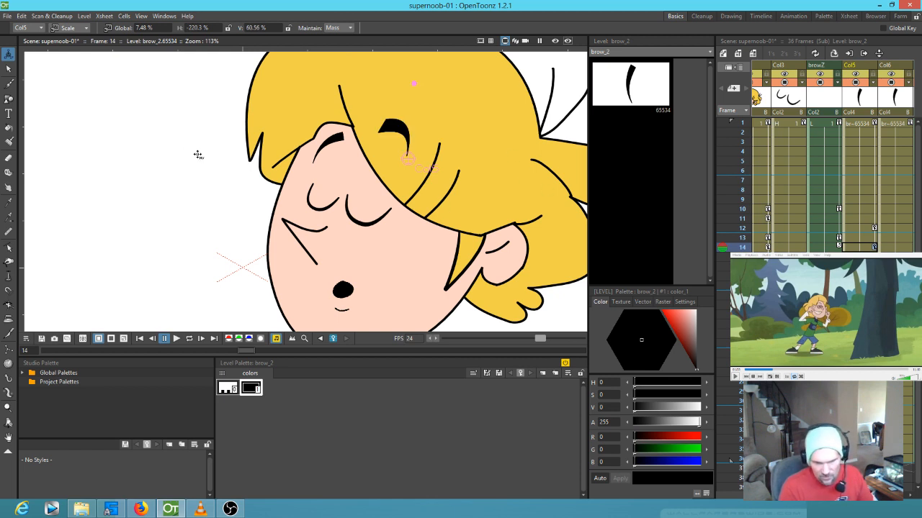
mouse_move(185, 151)
left_mouse_down()
mouse_move(199, 157)
mouse_move(190, 154)
left_mouse_up()
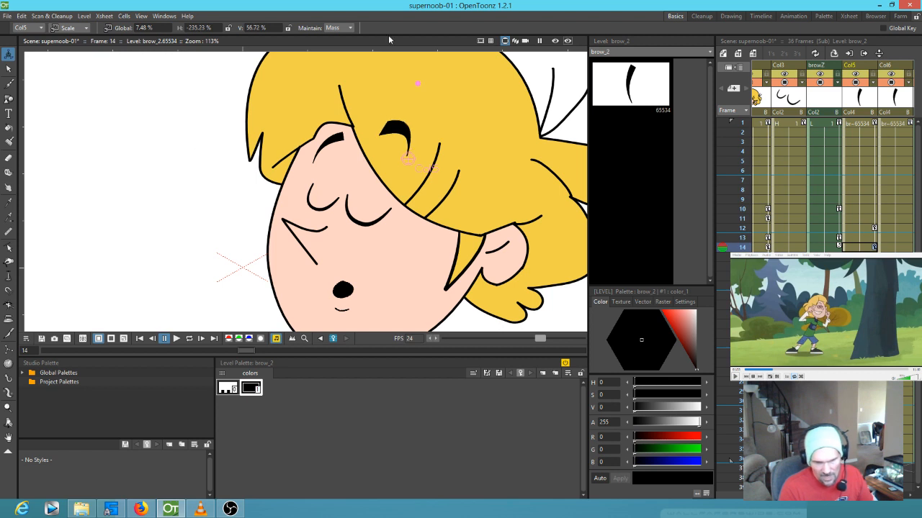
left_click(337, 28)
left_click(333, 38)
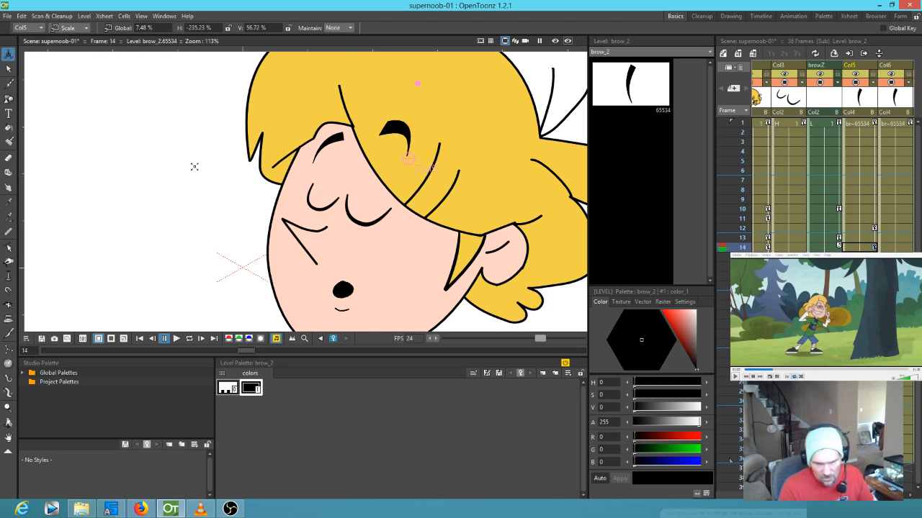
left_click_drag(186, 174, 165, 192)
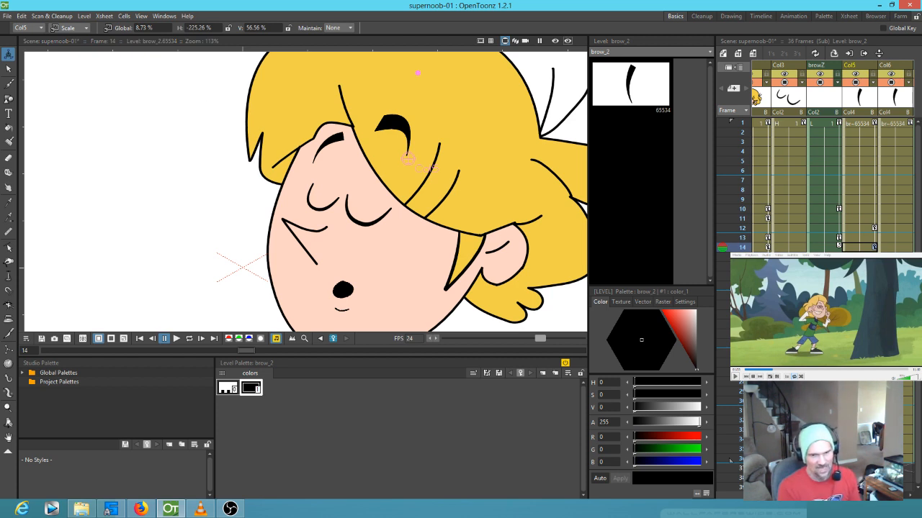
- Copy browZ's frame 13 keyframe and Col5's frame 14 keyframe to frame 20 in their own columns
left_click_drag(745, 123, 723, 277)
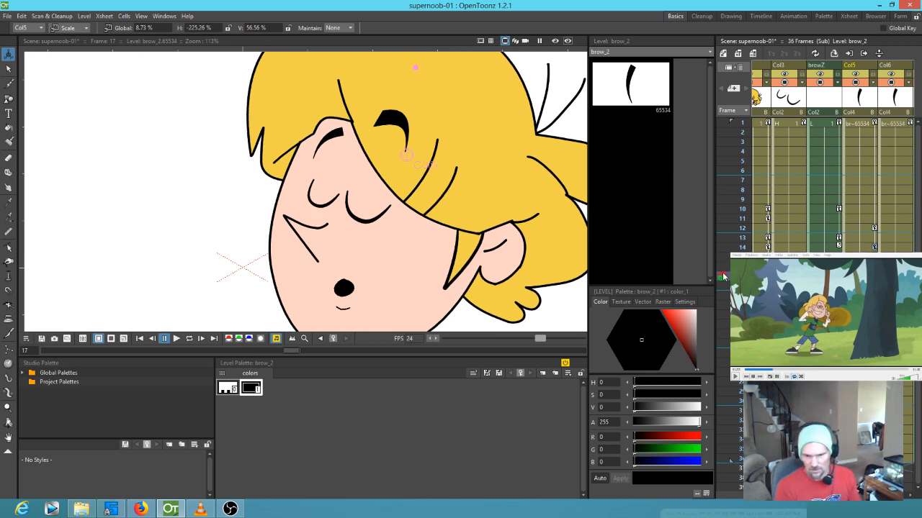
left_click(840, 240)
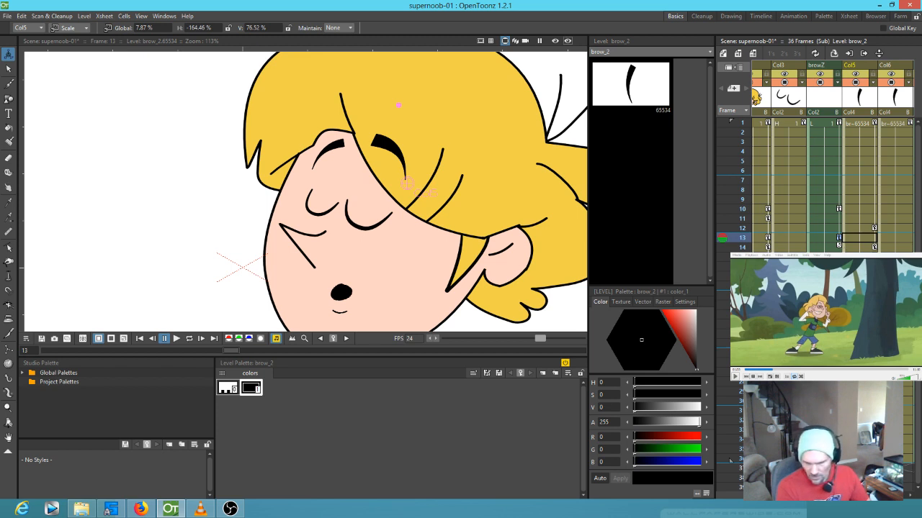
left_click(824, 305)
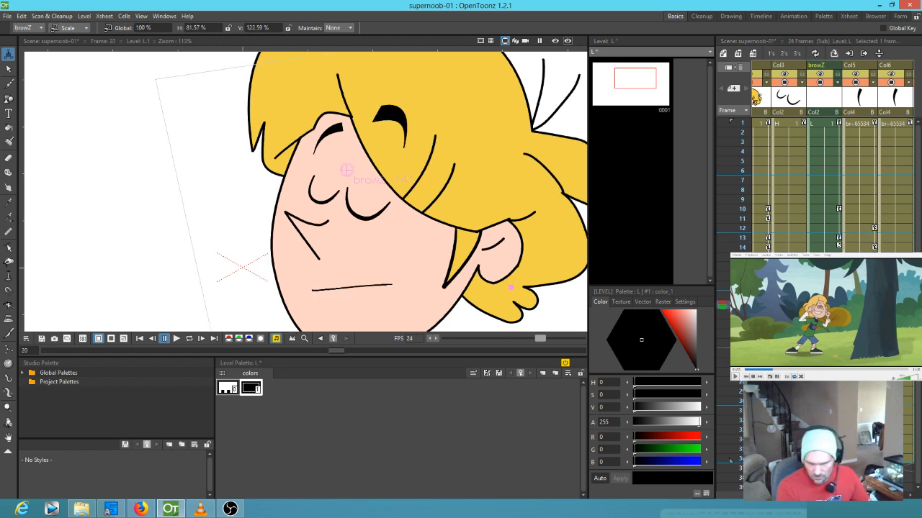
left_click(874, 247)
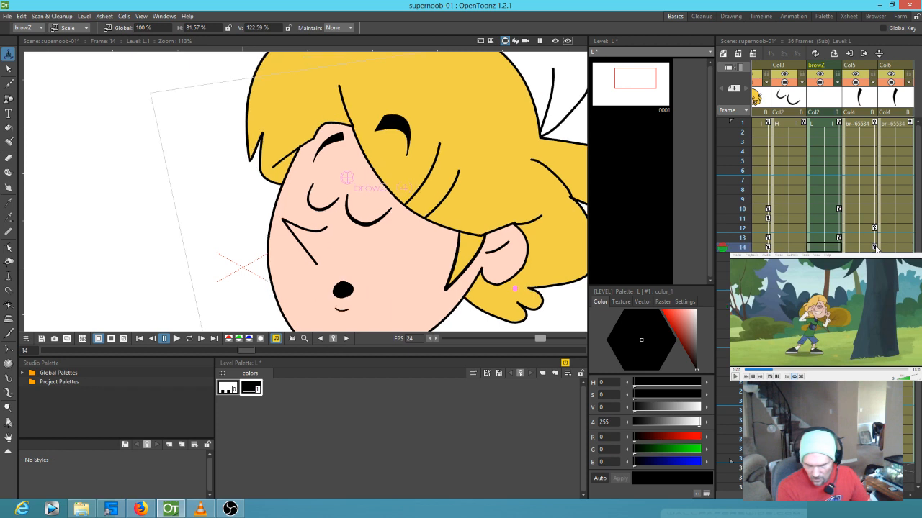
left_click(850, 305)
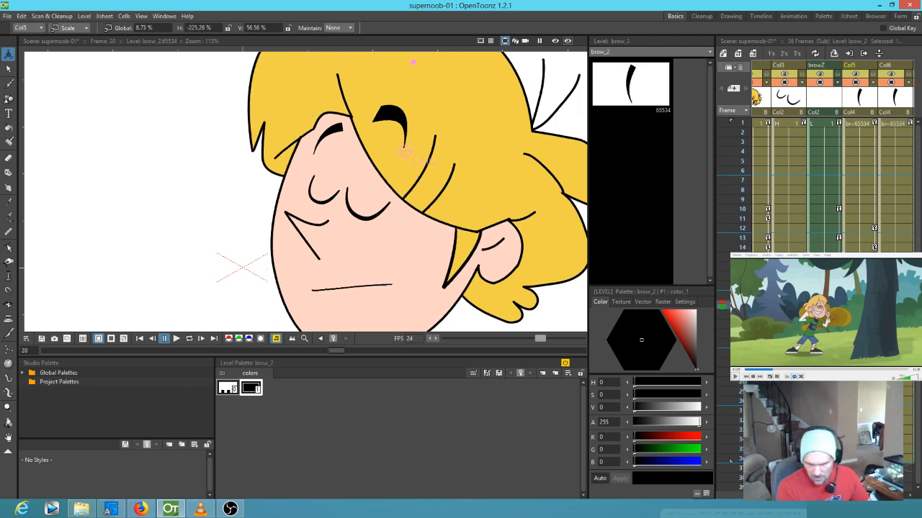
- Copy browZ's frame 10 keyframe and Col5's frame 12 keyframe to frame 24 in their own columns
left_click(839, 209)
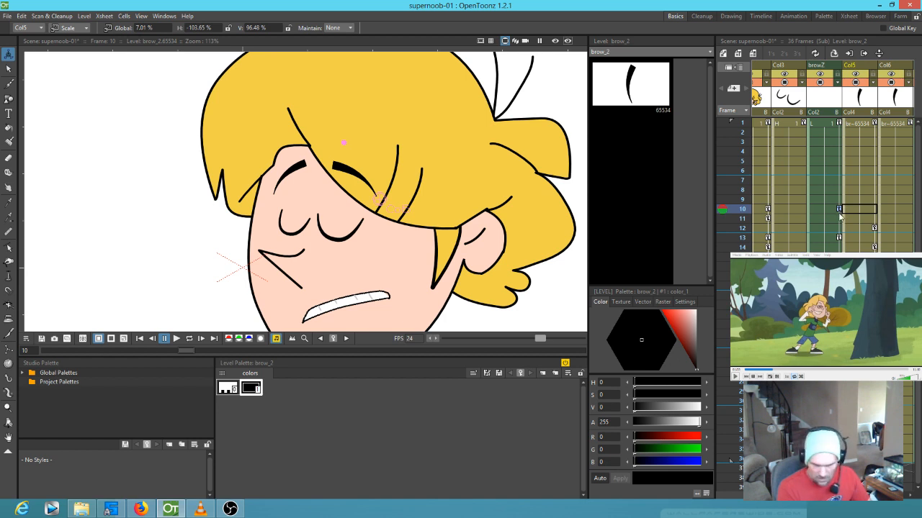
left_click(336, 216)
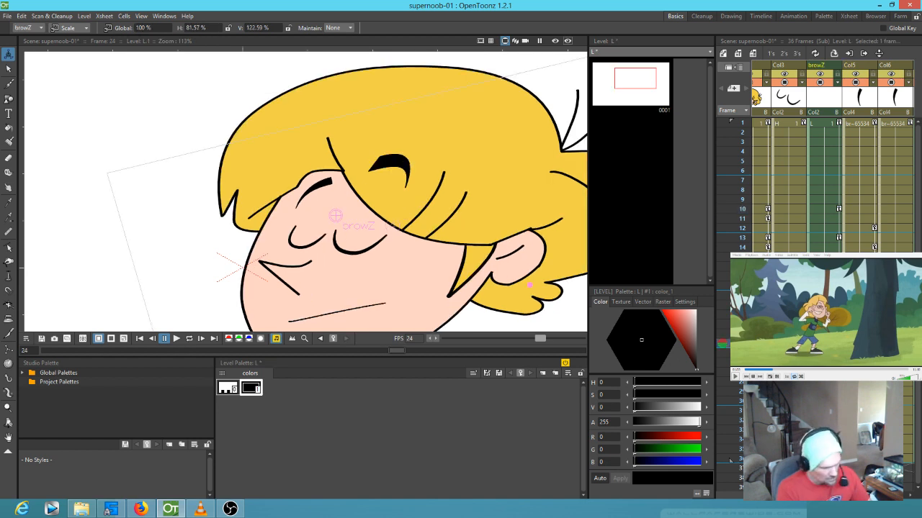
left_click_drag(530, 286, 555, 261)
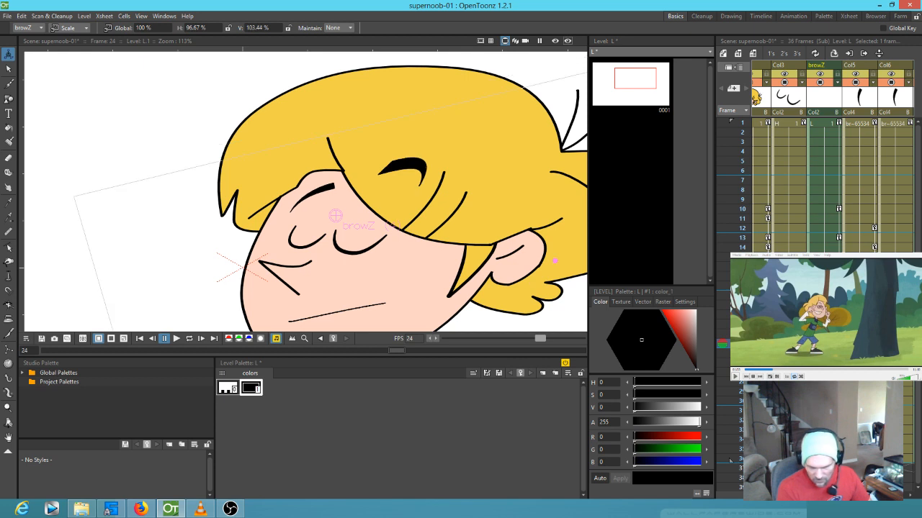
left_click(874, 229)
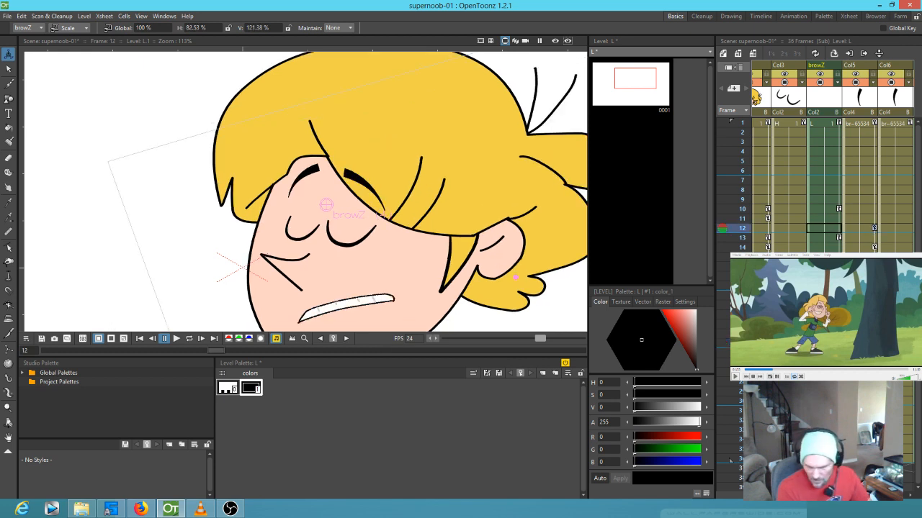
left_click(860, 344)
left_click_drag(420, 188, 409, 218)
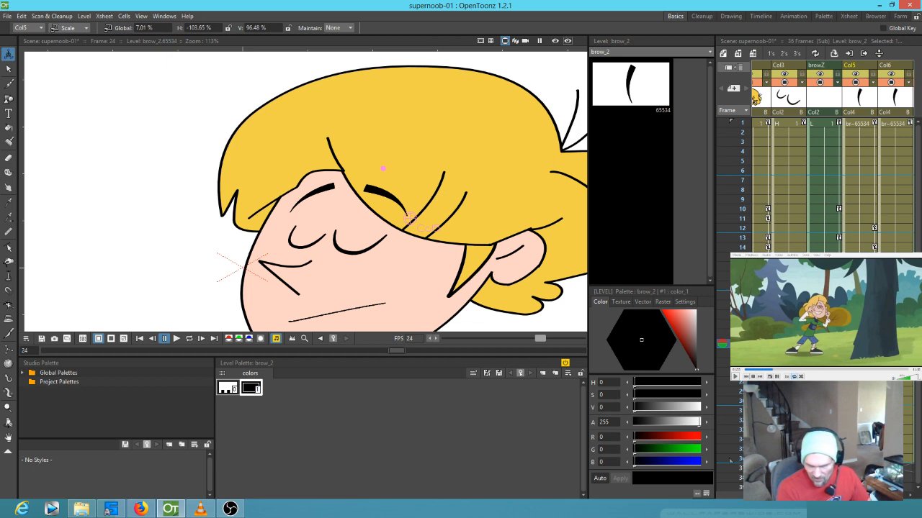
- Check the frames in the sub-xsheet, return to the main xsheet and play the head animation over the forest background
left_click_drag(740, 315, 724, 124)
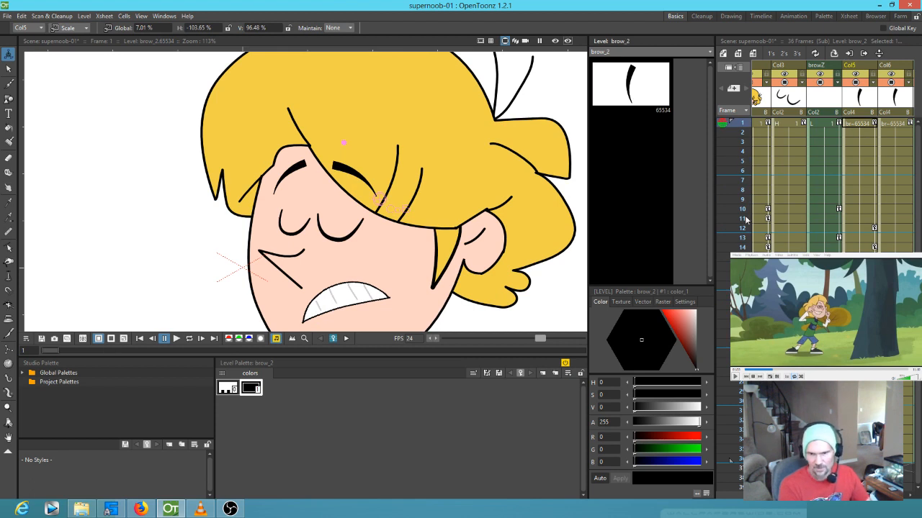
scroll(773, 207, "down", 5)
scroll(774, 207, "up", 5)
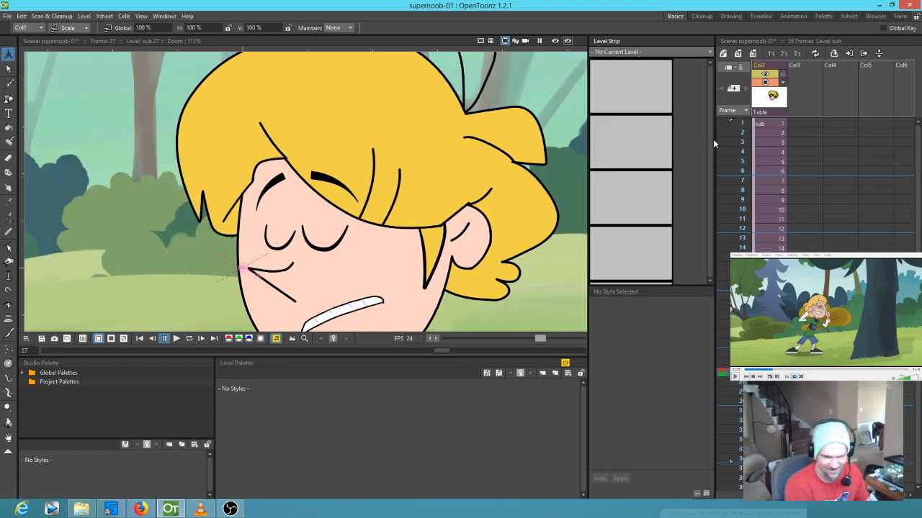
scroll(492, 147, "down", 6)
scroll(481, 110, "down", 2)
mouse_move(361, 191)
left_mouse_down()
mouse_move(349, 189)
mouse_move(363, 193)
left_mouse_up()
scroll(395, 190, "up", 1)
key("l")
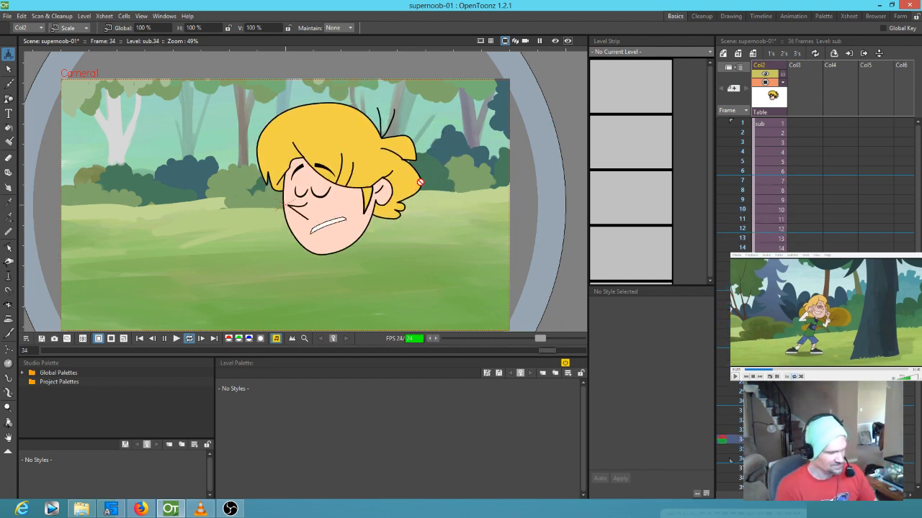
key("l")
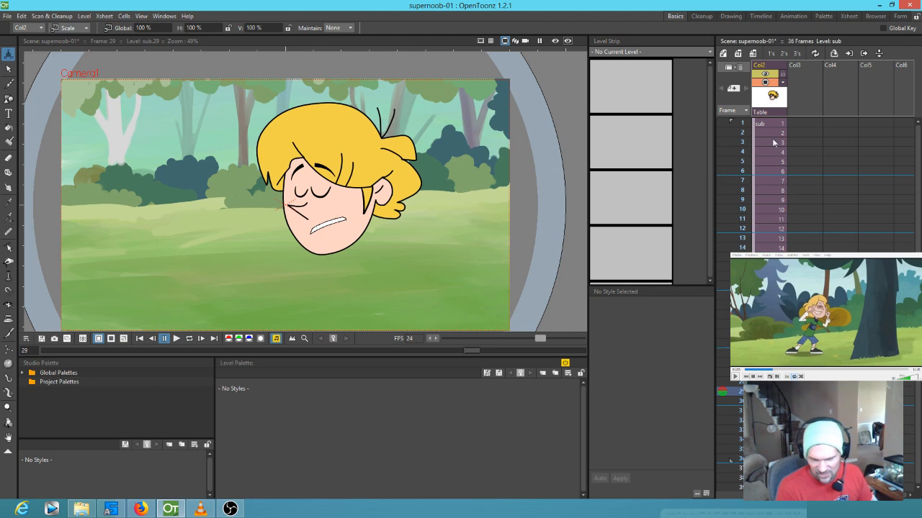
- Open the head's sub-xsheet and select frame 14 in the eyes column Col3
left_click(766, 125)
key("ctrl+e")
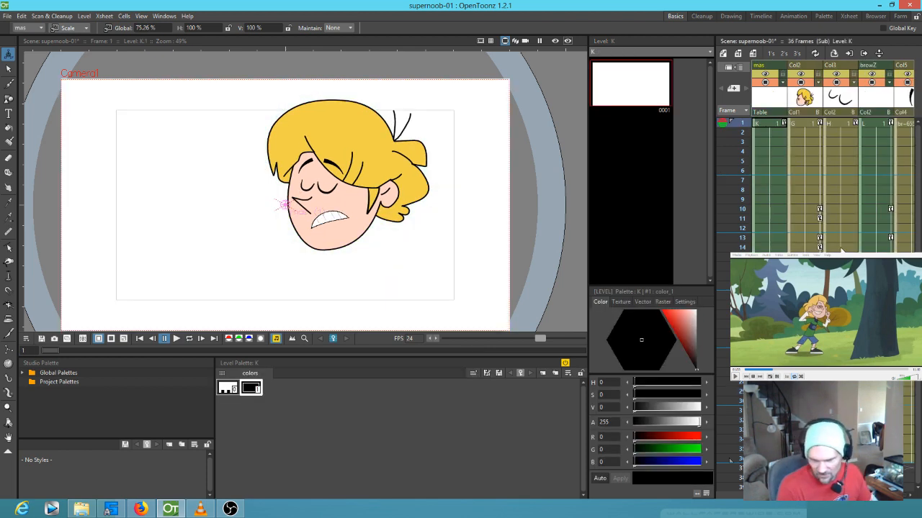
left_click(839, 248)
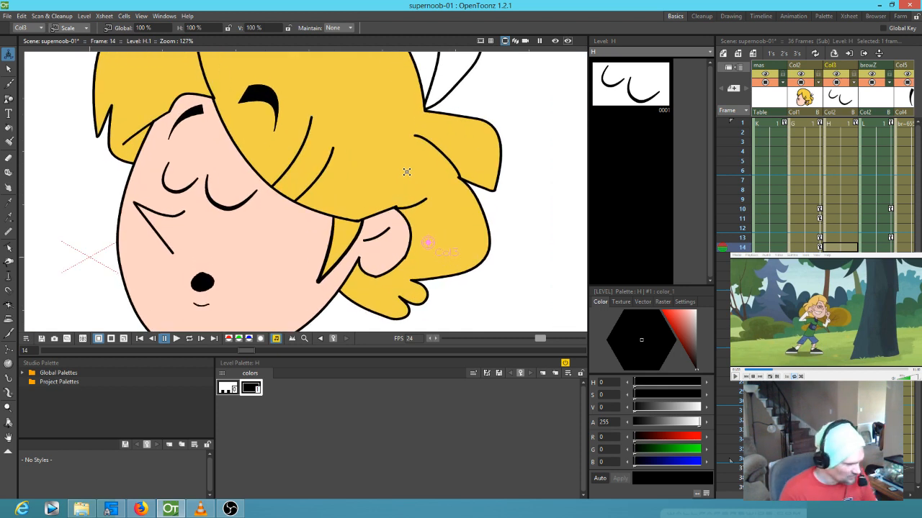
key("b")
left_click(265, 211)
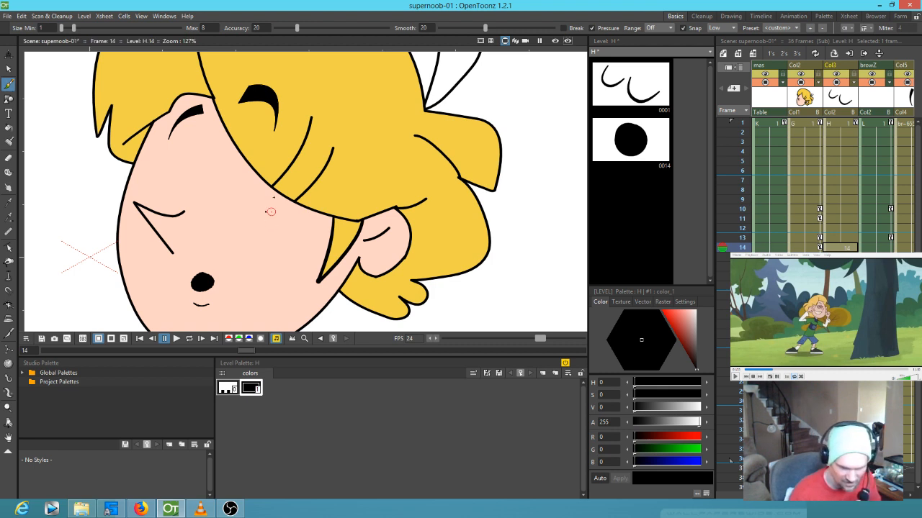
key("a")
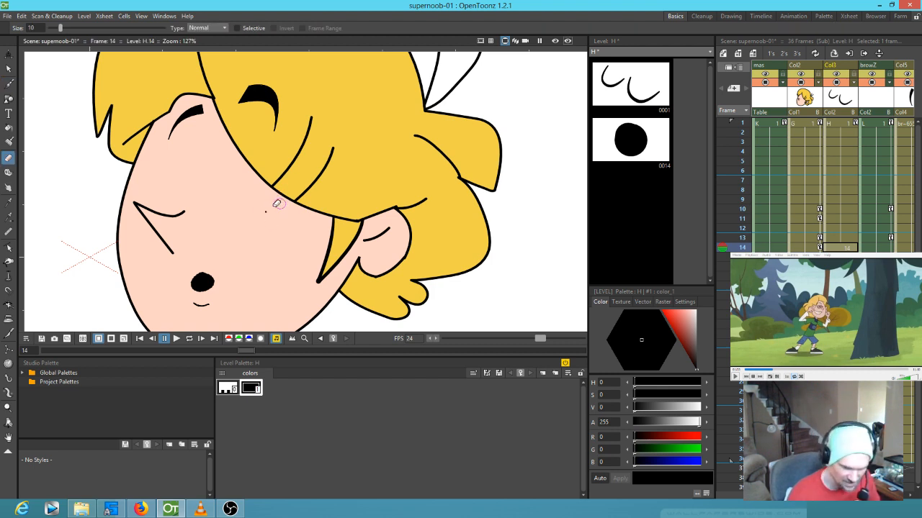
left_click(265, 217)
- Draw an eye circle on Col3 at frame 14 with the Geometric tool and shift it about 8.48 mm E/W and -5.51 mm N/S
left_click(9, 99)
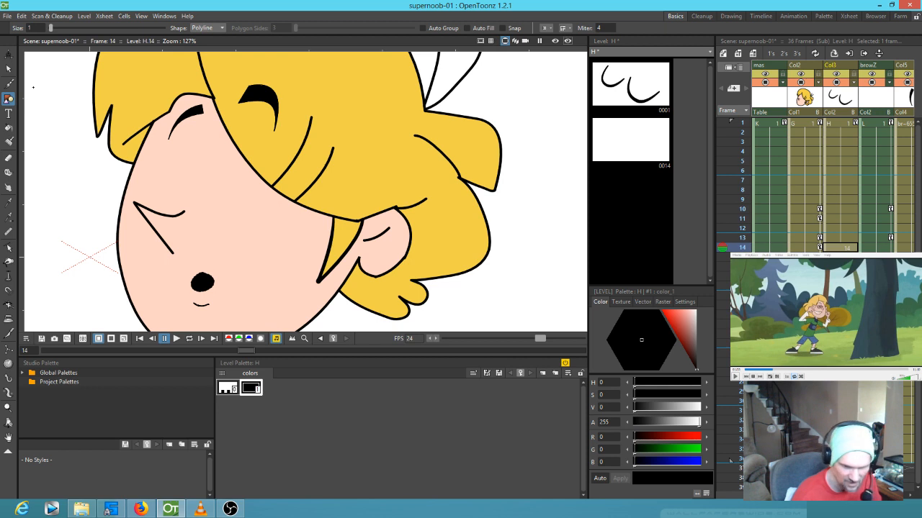
left_click(218, 29)
left_click(206, 44)
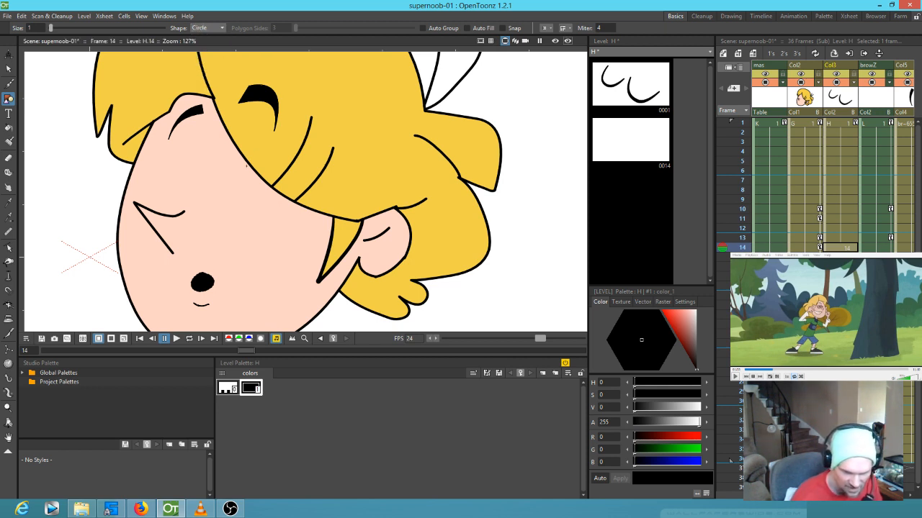
left_click_drag(220, 176, 236, 199)
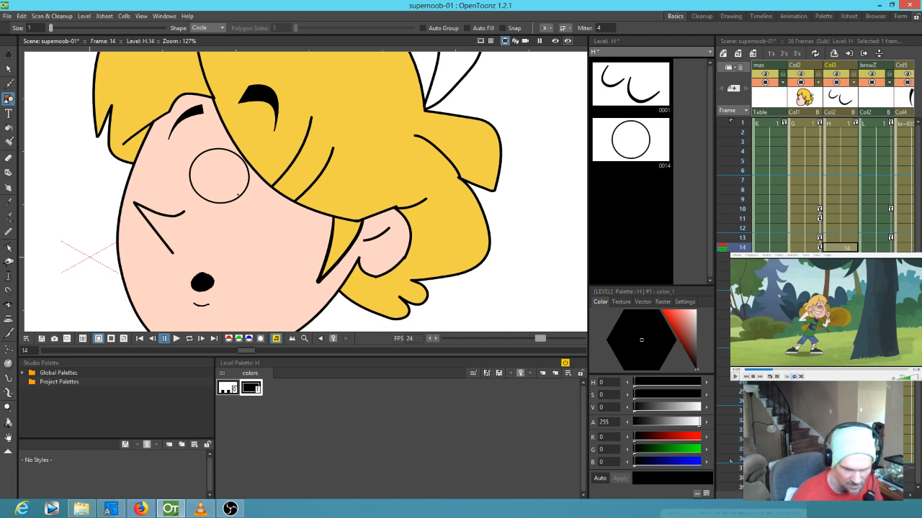
left_click(9, 66)
left_click_drag(247, 137, 211, 238)
mouse_move(243, 197)
left_mouse_down()
mouse_move(264, 215)
mouse_move(261, 204)
left_mouse_up()
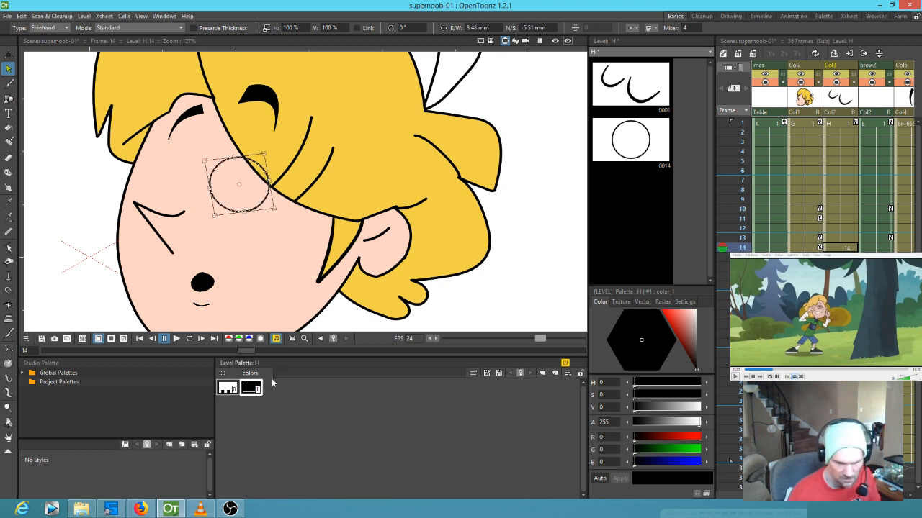
- Paste a copy of the eye circle and move it beside the nose, to about -25.79 mm E/W and 7.32 mm N/S
key("ctrl+v")
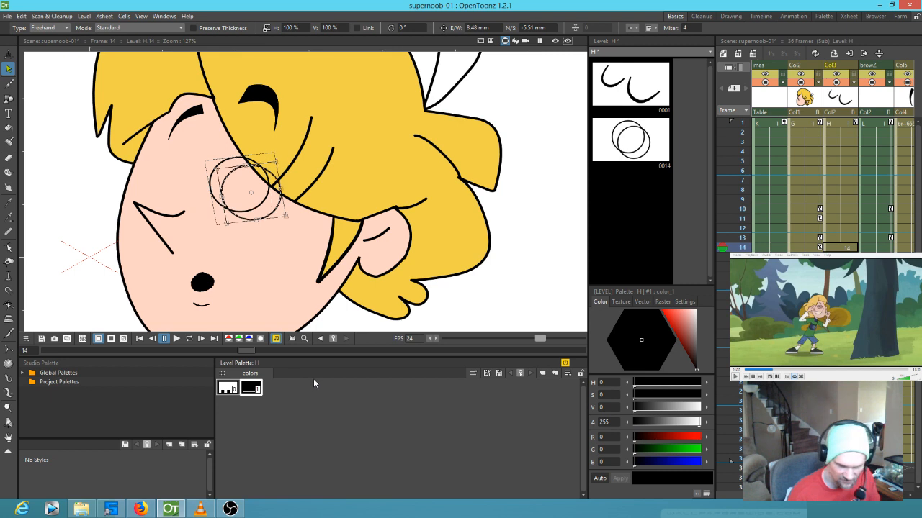
left_click_drag(267, 214, 192, 198)
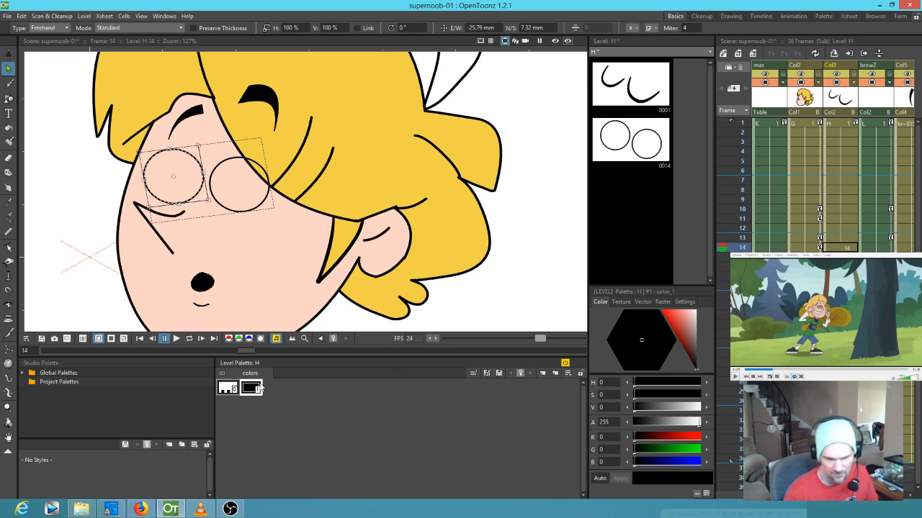
left_click(175, 213)
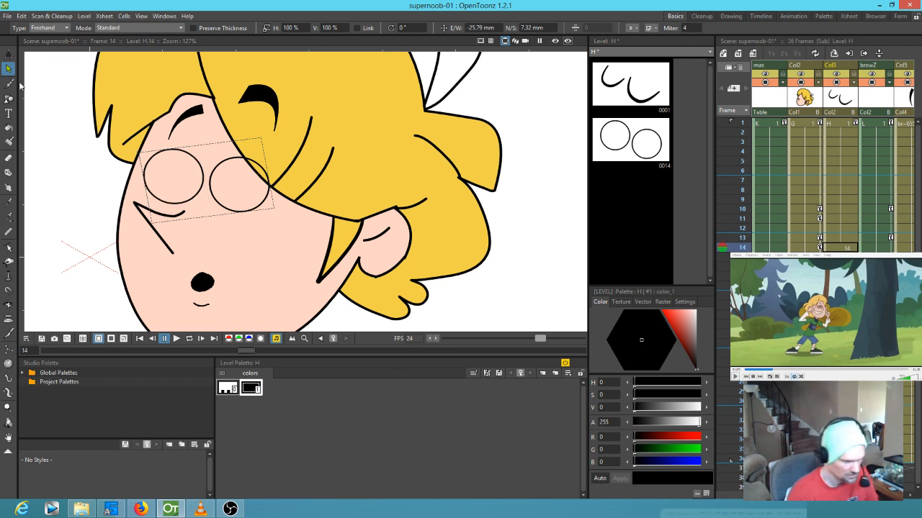
- Add a white style to the level palette and fill both eye circles with it
key("b")
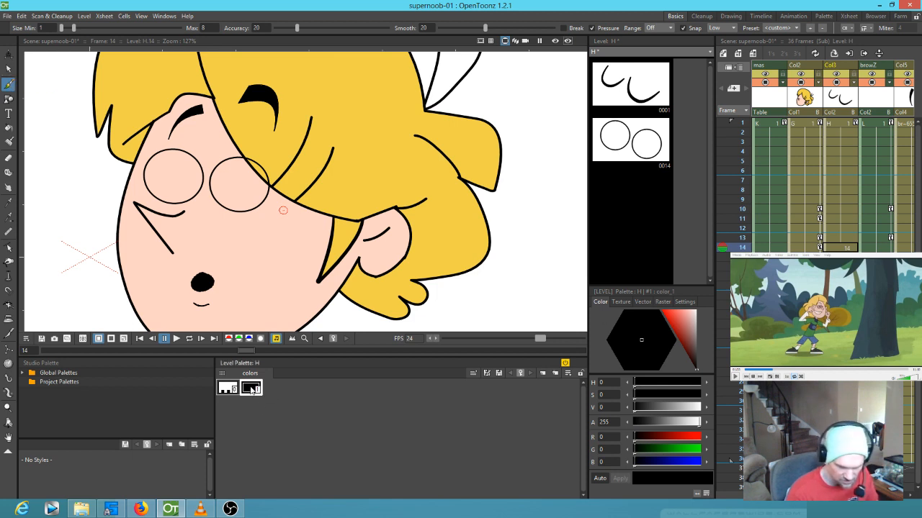
left_click(278, 389)
left_click_drag(696, 328, 701, 308)
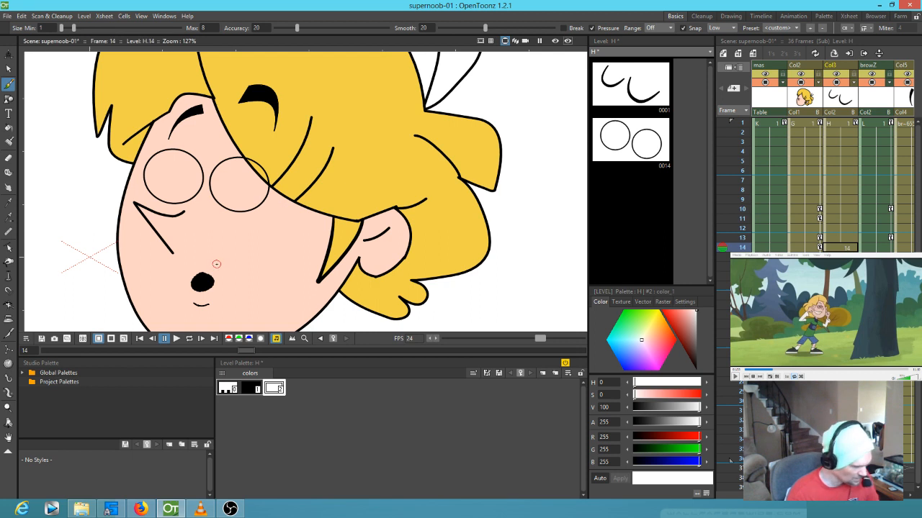
key("f")
left_click(254, 177)
left_click(178, 169)
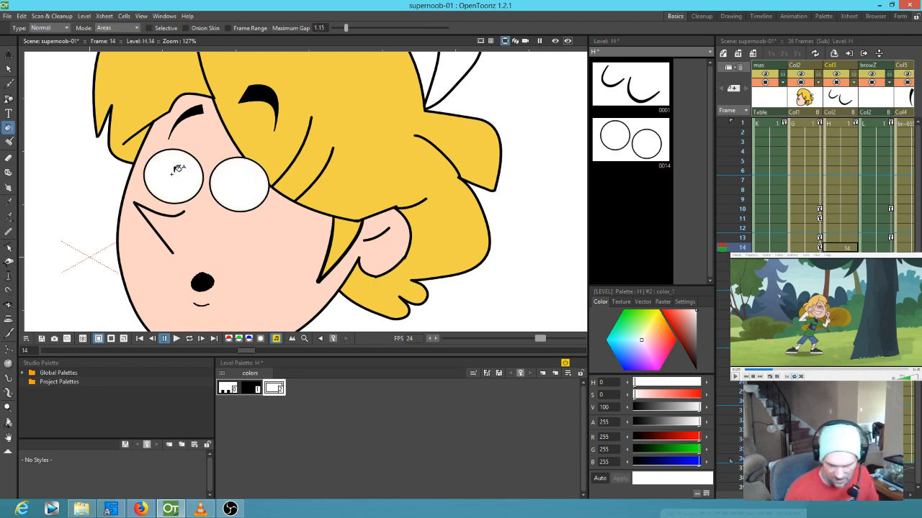
- Draw a small circular pupil inside each eye with the black style and fill both pupils black
left_click(251, 388)
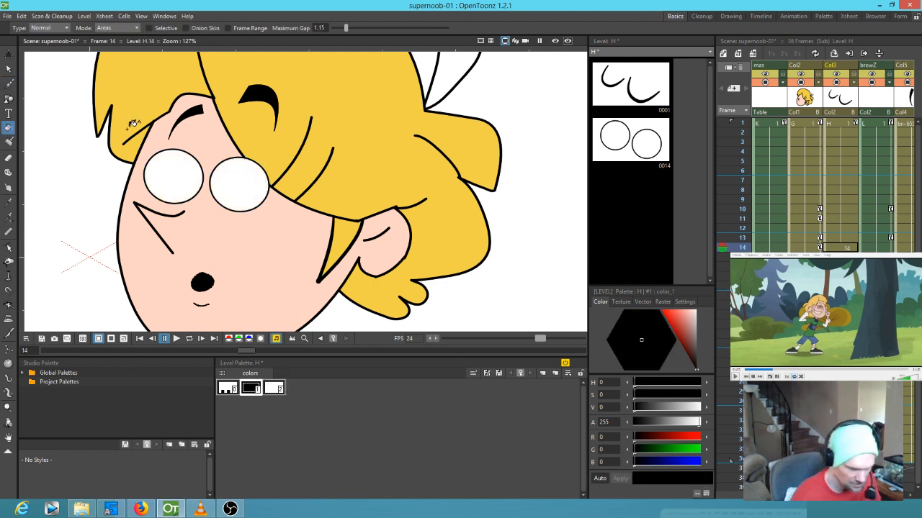
key("g")
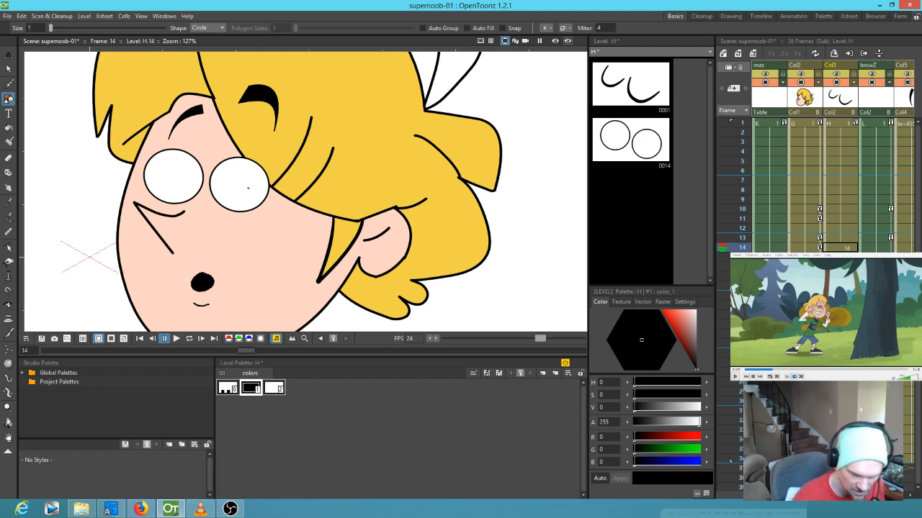
left_click_drag(240, 188, 246, 187)
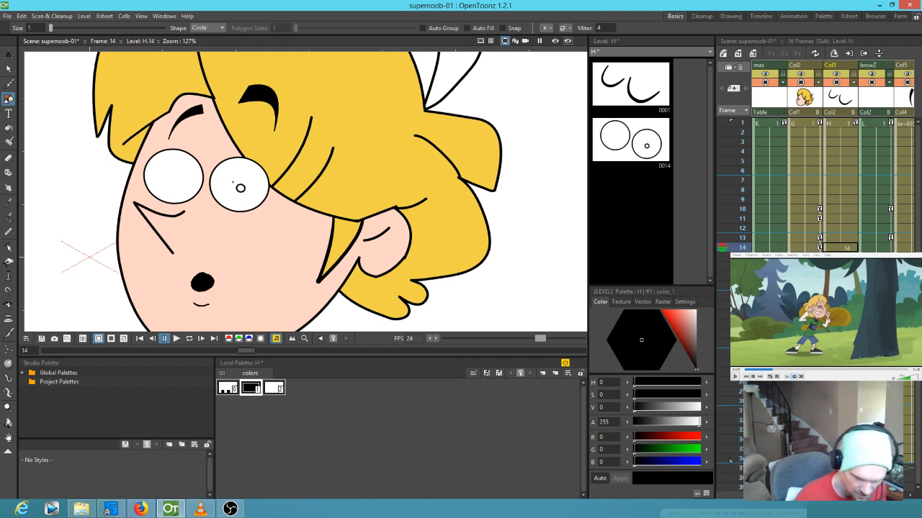
left_click_drag(174, 181, 180, 180)
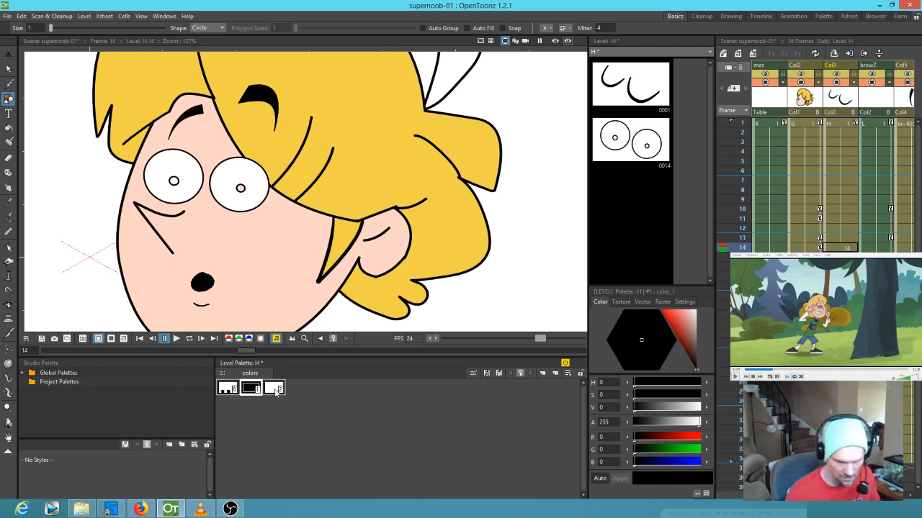
key("f")
left_click(174, 180)
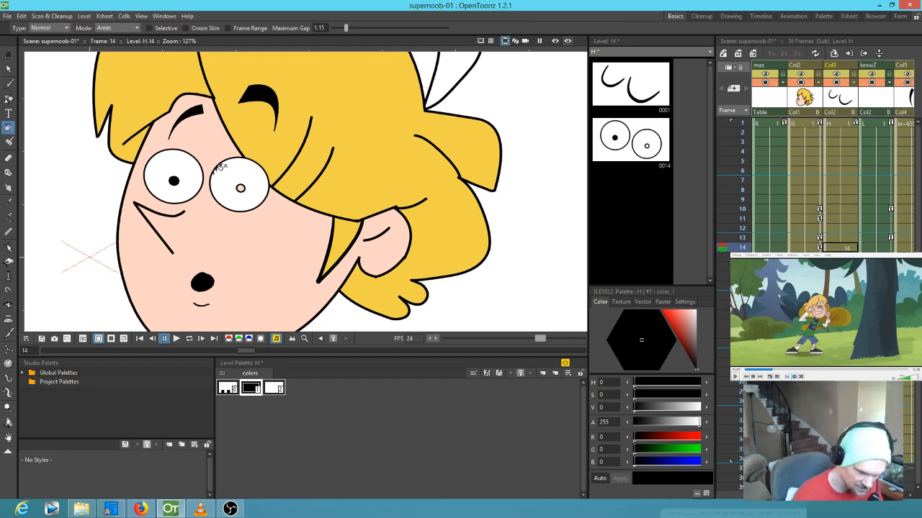
left_click(240, 188)
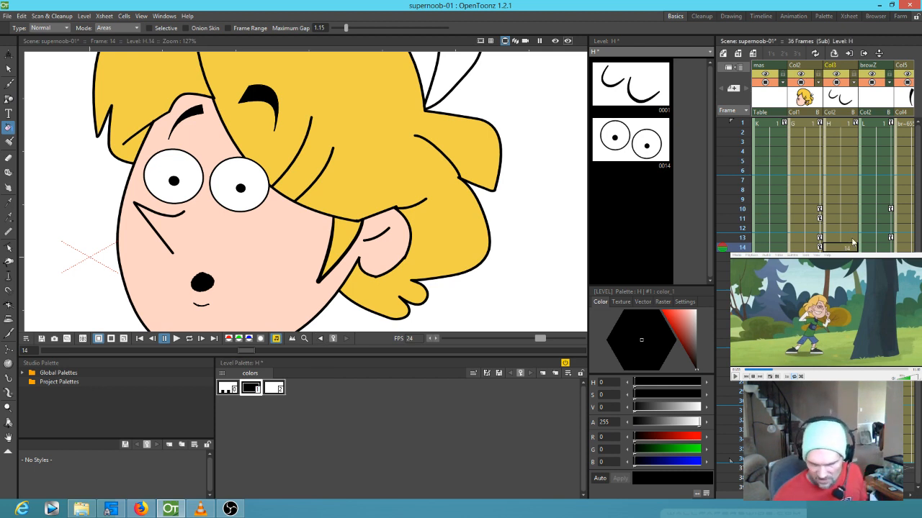
- Switch Col3 back to the closed-eyes drawing 1 at frame 22
left_click_drag(745, 125, 745, 315)
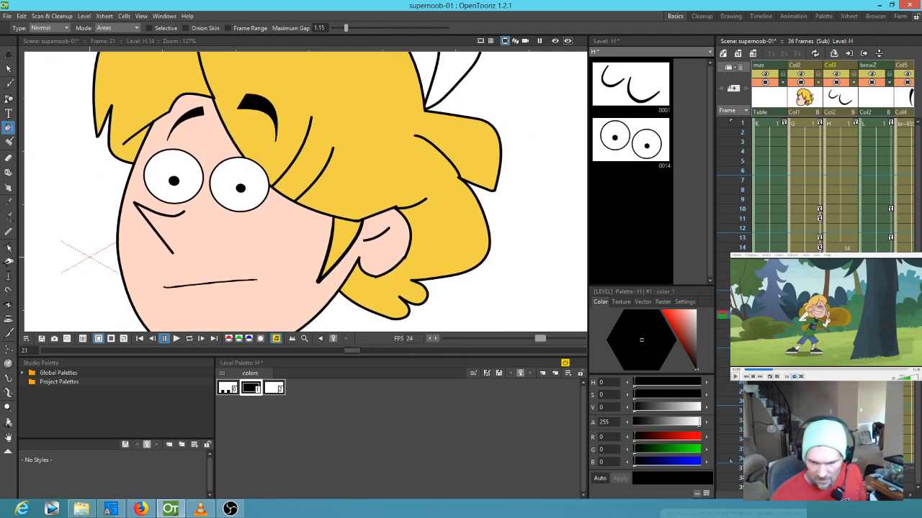
left_click(840, 325)
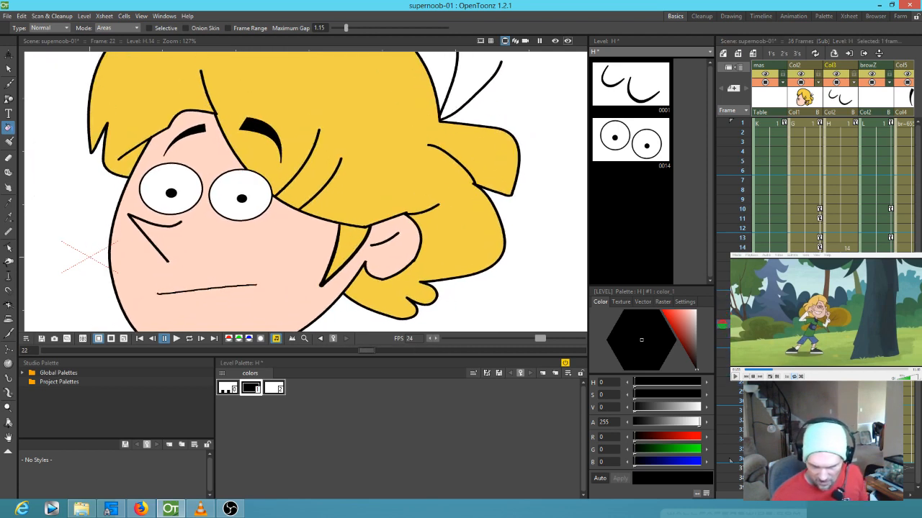
key("w")
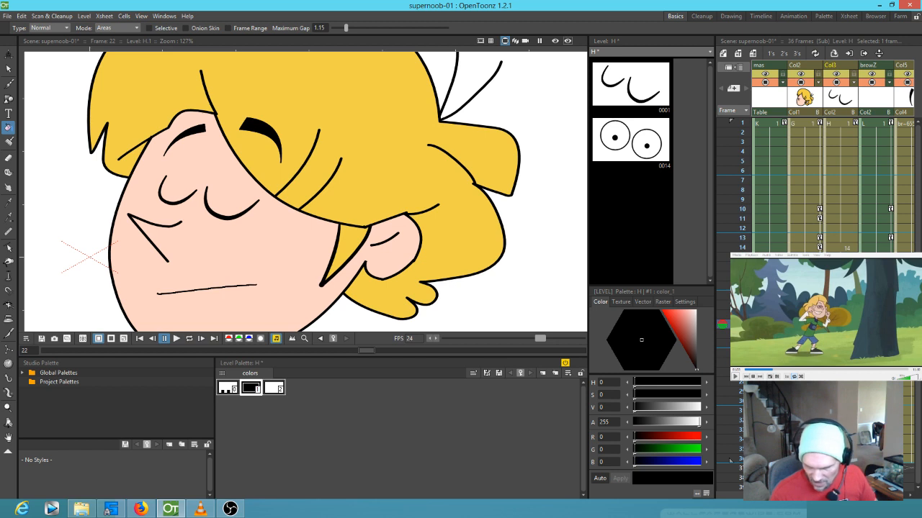
key("w")
key("w")
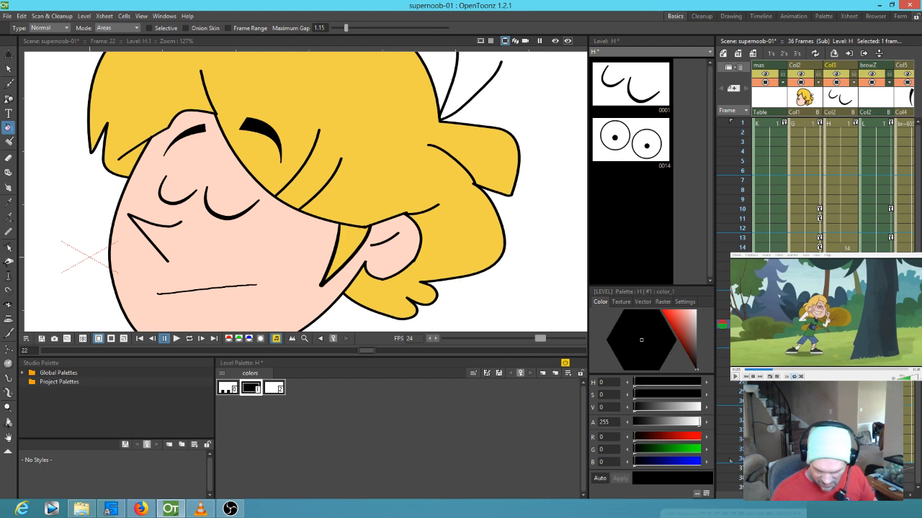
- Delete the surplus Col3 cells from frame 37 to frame 50
scroll(862, 238, "down", 5)
left_click_drag(846, 280, 846, 409)
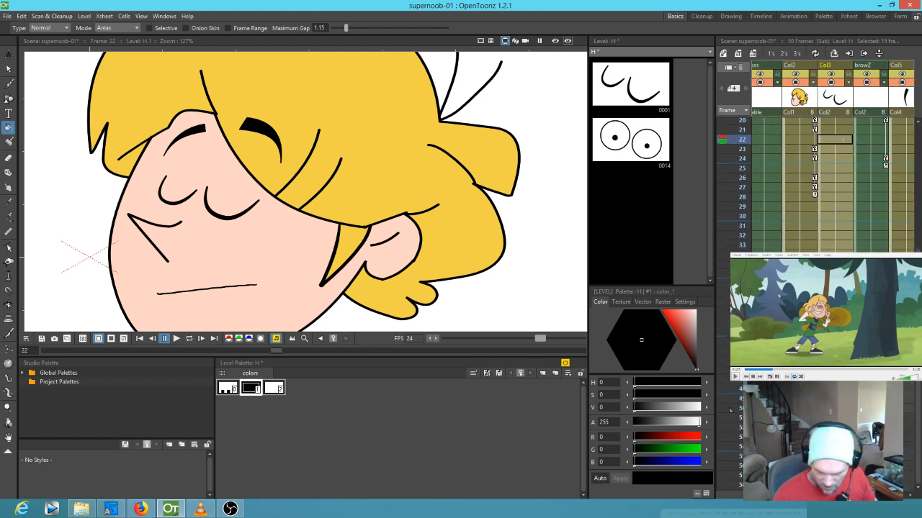
left_click(839, 283)
left_click(839, 408, "shift")
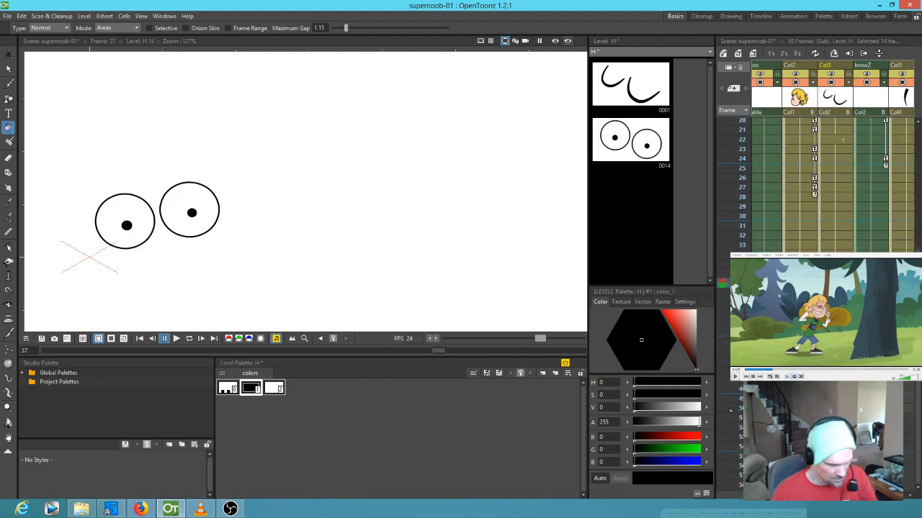
key("Delete")
scroll(840, 203, "up", 6)
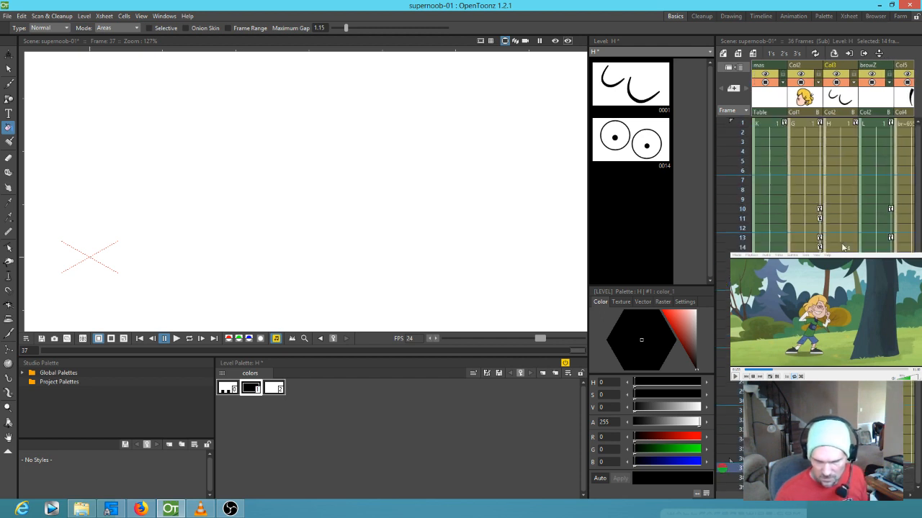
- Return to the main xsheet from frame 1 and play back the head animation with the new open eyes
left_click(742, 123)
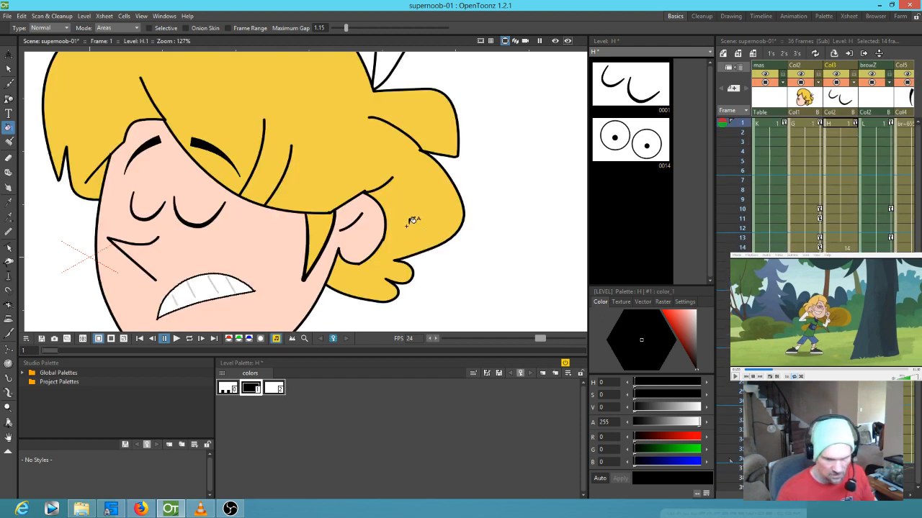
key("ctrl+shift+e")
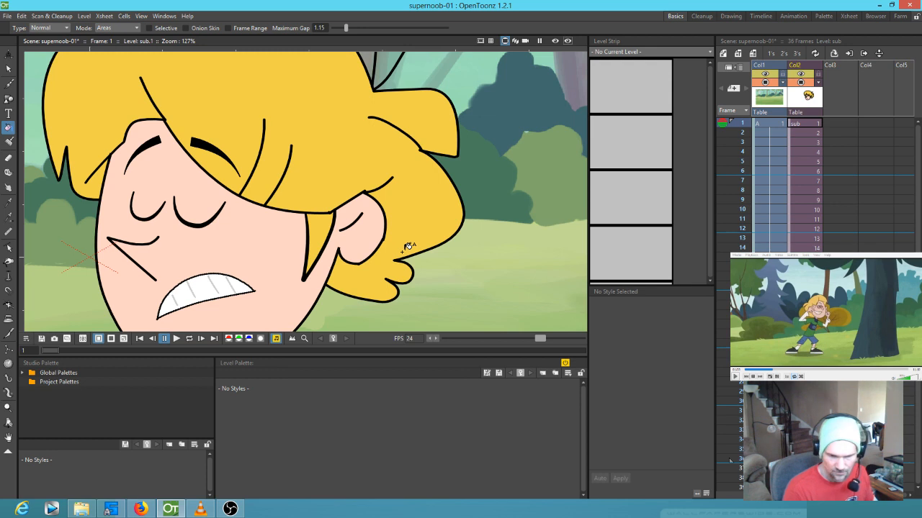
scroll(319, 239, "down", 9)
left_click_drag(348, 271, 394, 223)
key("l")
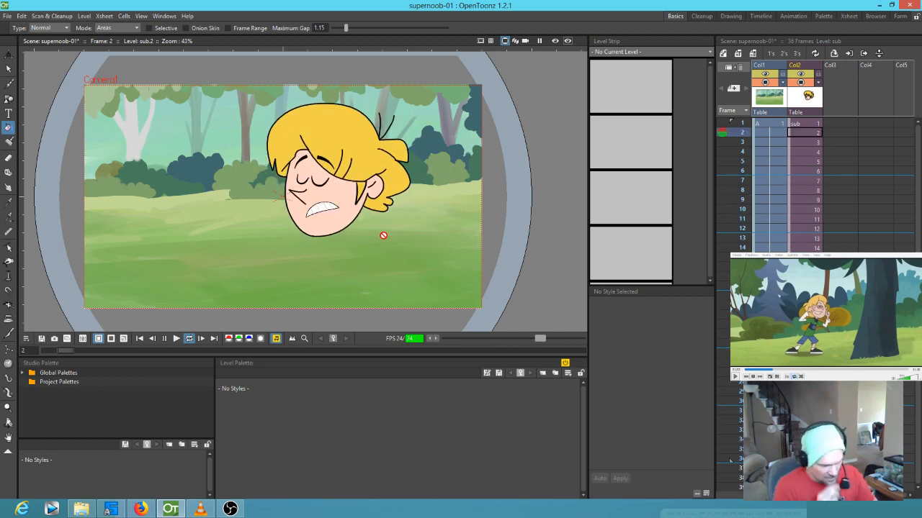
key("l")
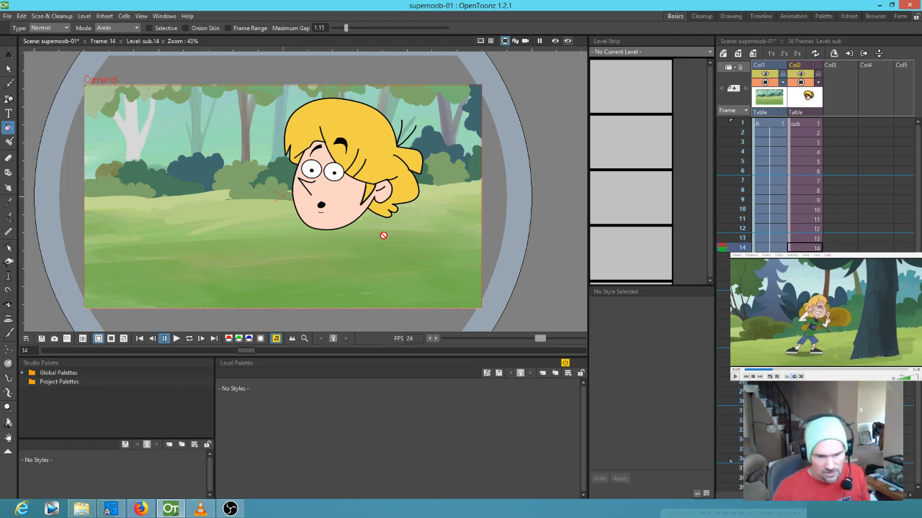
- Save the supernoob-01 scene and play the head animation again
left_click(9, 16)
left_click(21, 49)
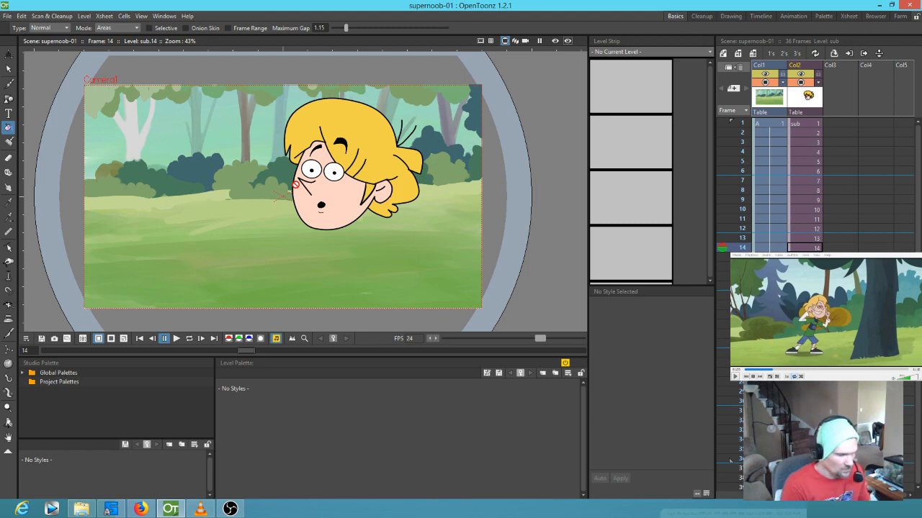
key("l")
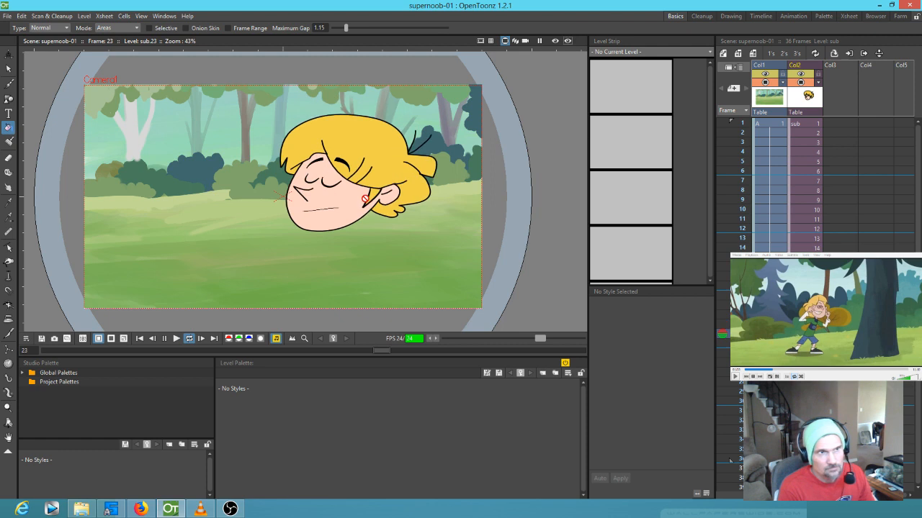
key("l")
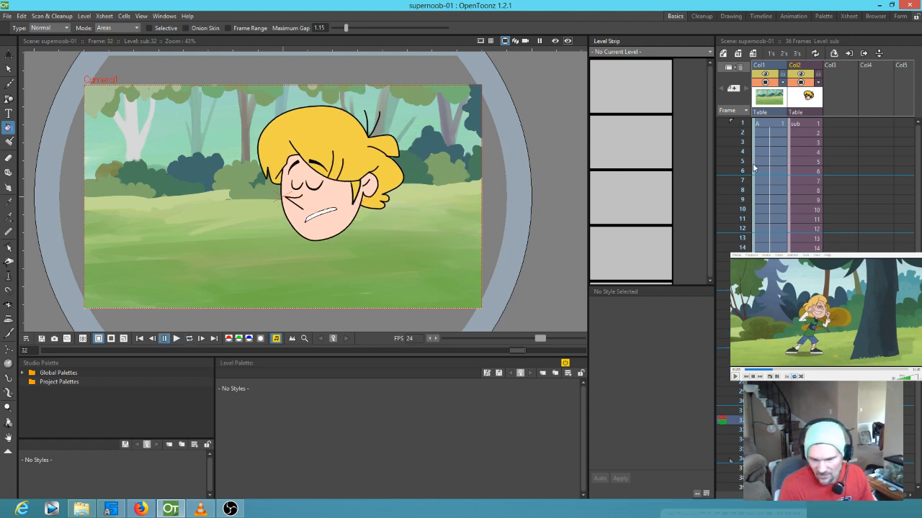